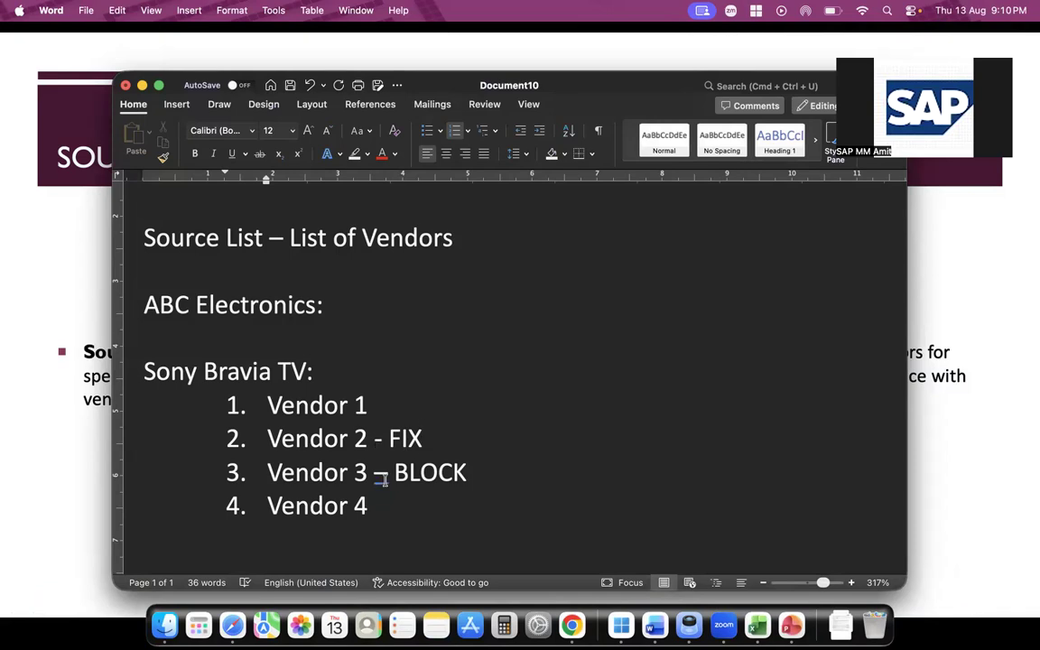
pyautogui.click(389, 492)
pyautogui.click(503, 397)
pyautogui.moveTo(379, 508); pyautogui.dragTo(267, 407)
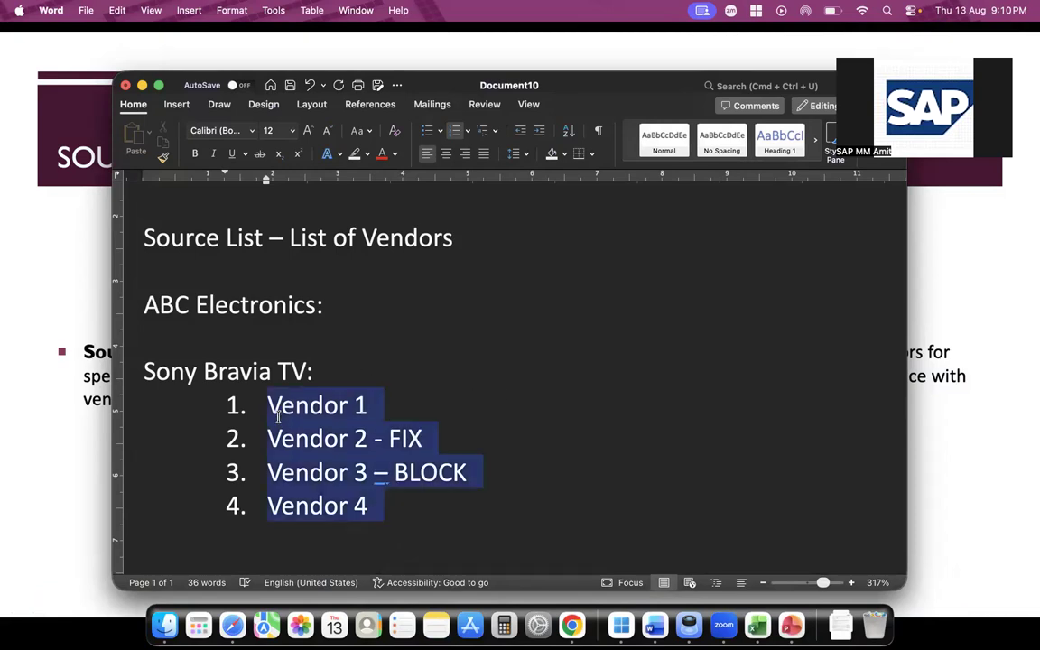
pyautogui.click(236, 371)
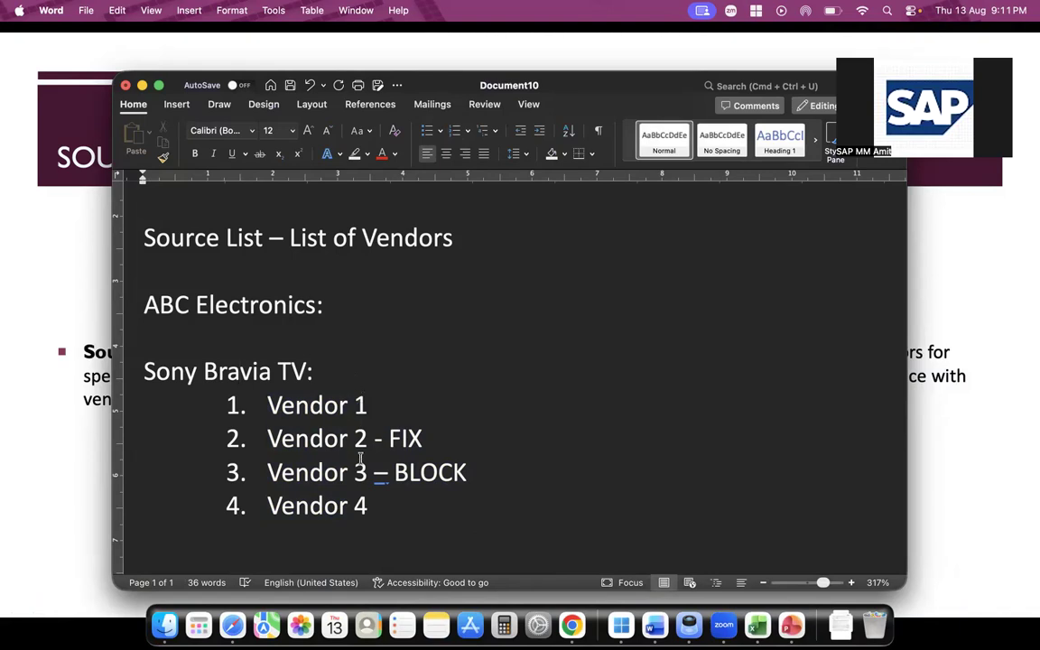
# Add the line "SOURCE LIST – ME01 – Create/modify" directly below the "Sony Bravia TV:" heading
pyautogui.click(351, 371)
pyautogui.press('Return')
pyautogui.write('SOUR')
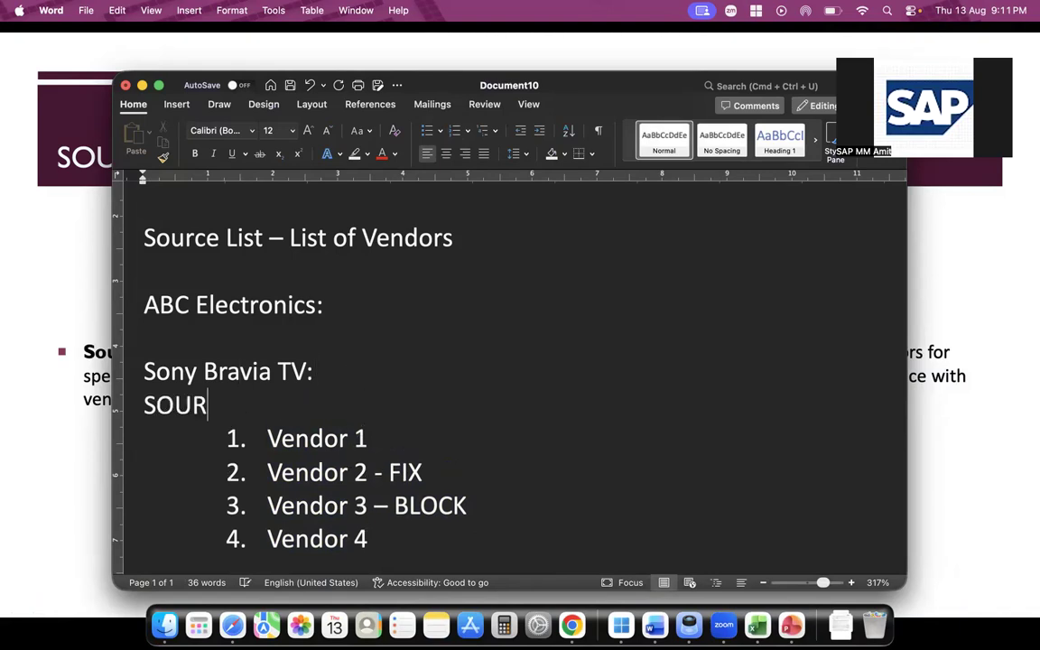
pyautogui.write('CE LIST - ')
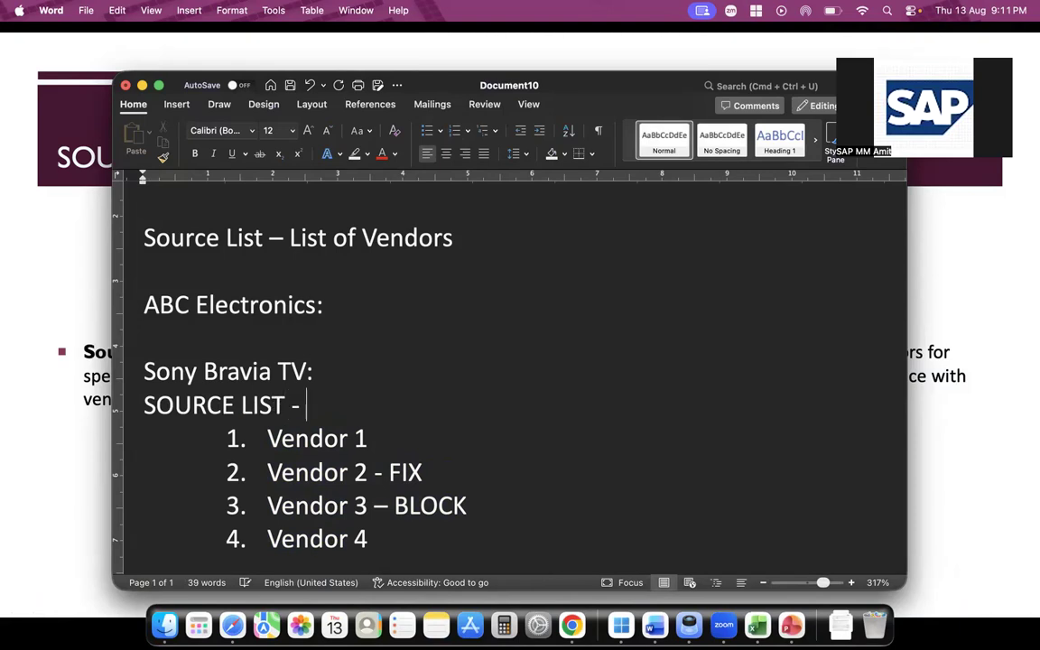
pyautogui.write('MNE')
pyautogui.press('BackSpace')
pyautogui.press('BackSpace')
pyautogui.write('E01')
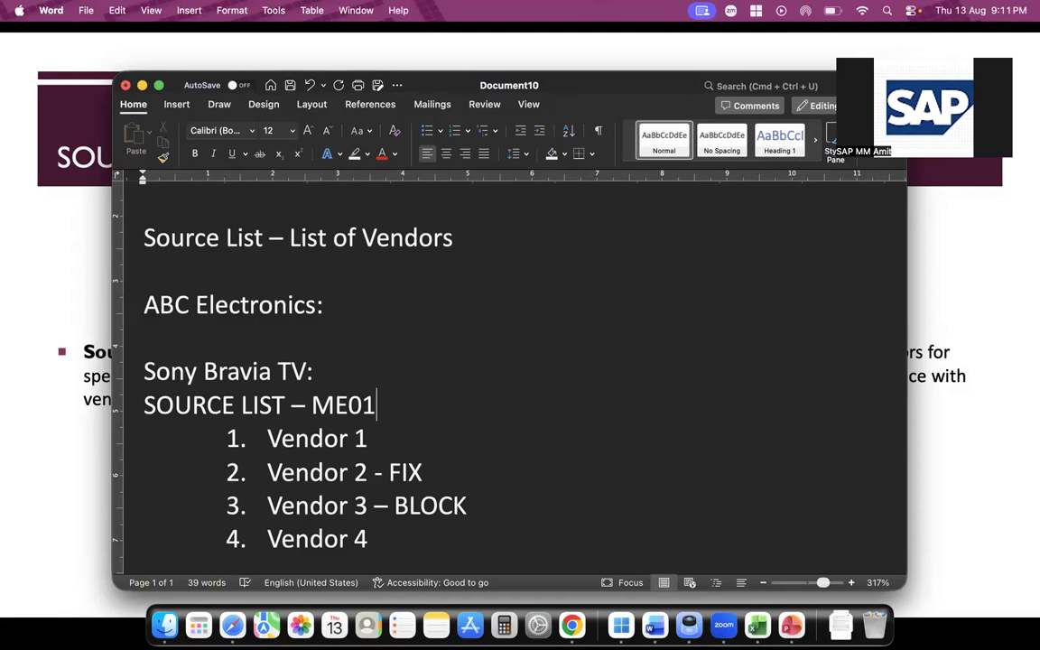
pyautogui.write(' - Create')
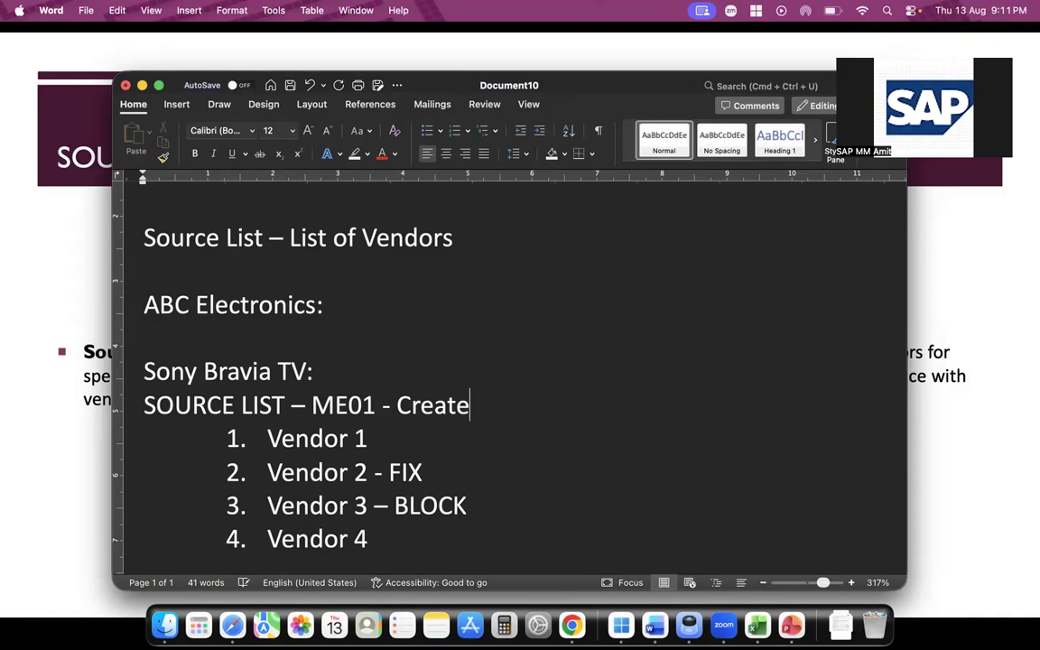
pyautogui.write('/modify')
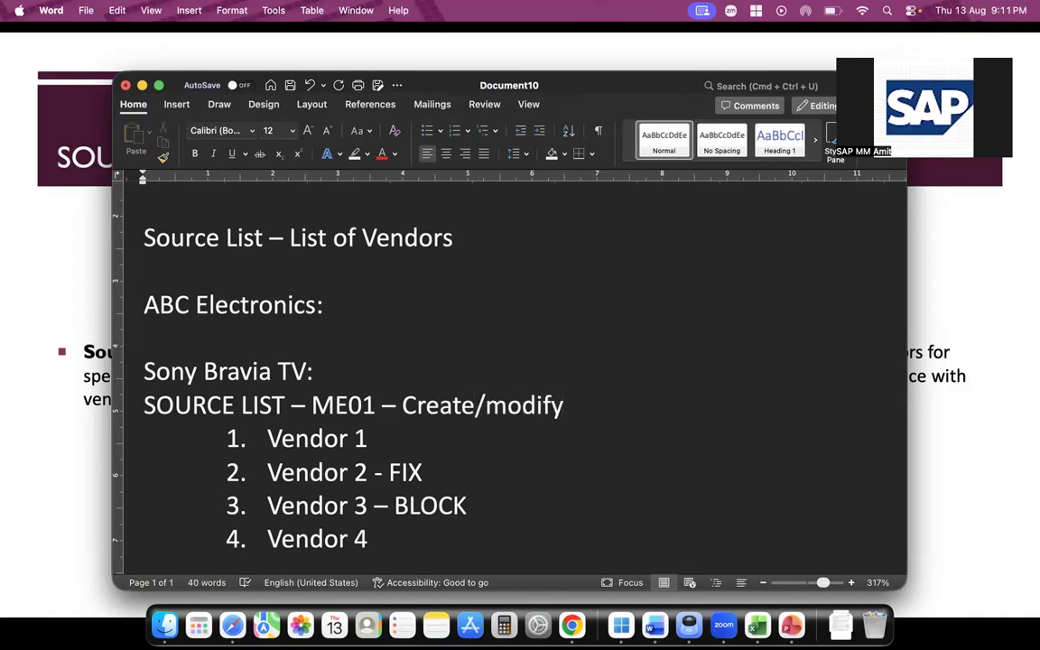
# Put "ME01 – Create/modify" on its own line and add "ME03 - Display" beneath it, followed by a blank line
pyautogui.press('Return')
pyautogui.click(313, 405)
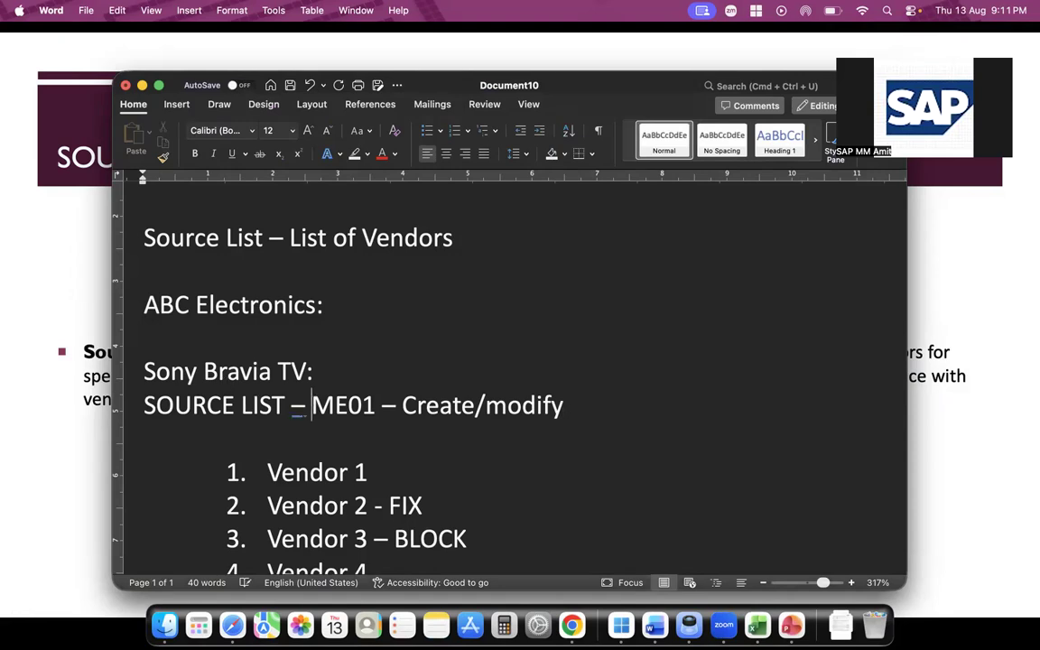
pyautogui.press('Return')
pyautogui.click(415, 436)
pyautogui.press('Return')
pyautogui.write('ME03 - Ds')
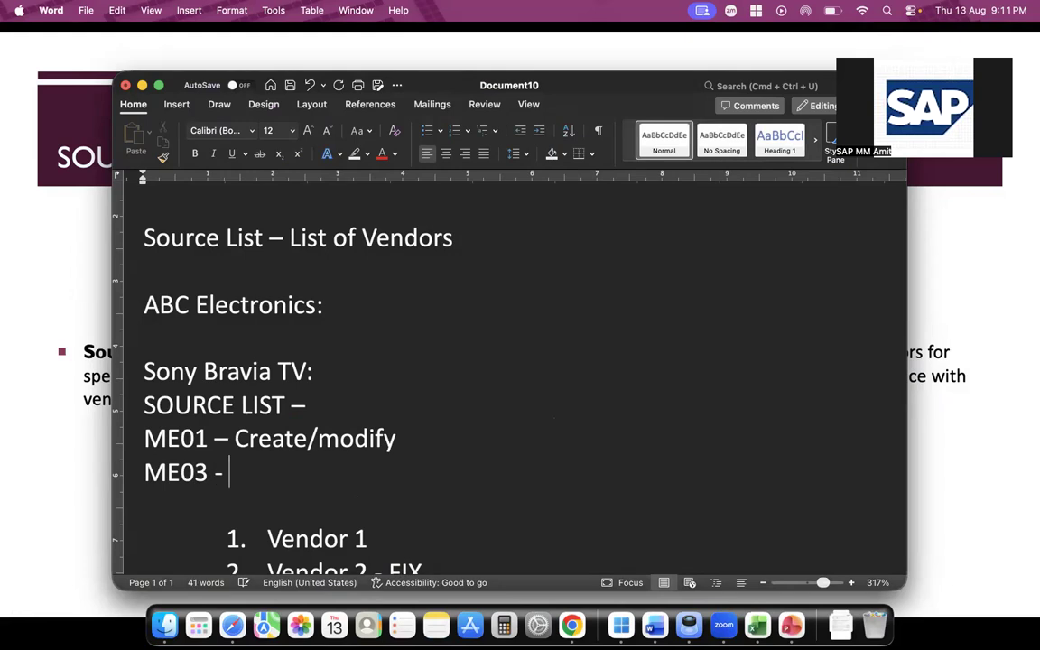
pyautogui.press('BackSpace')
pyautogui.write('isplay')
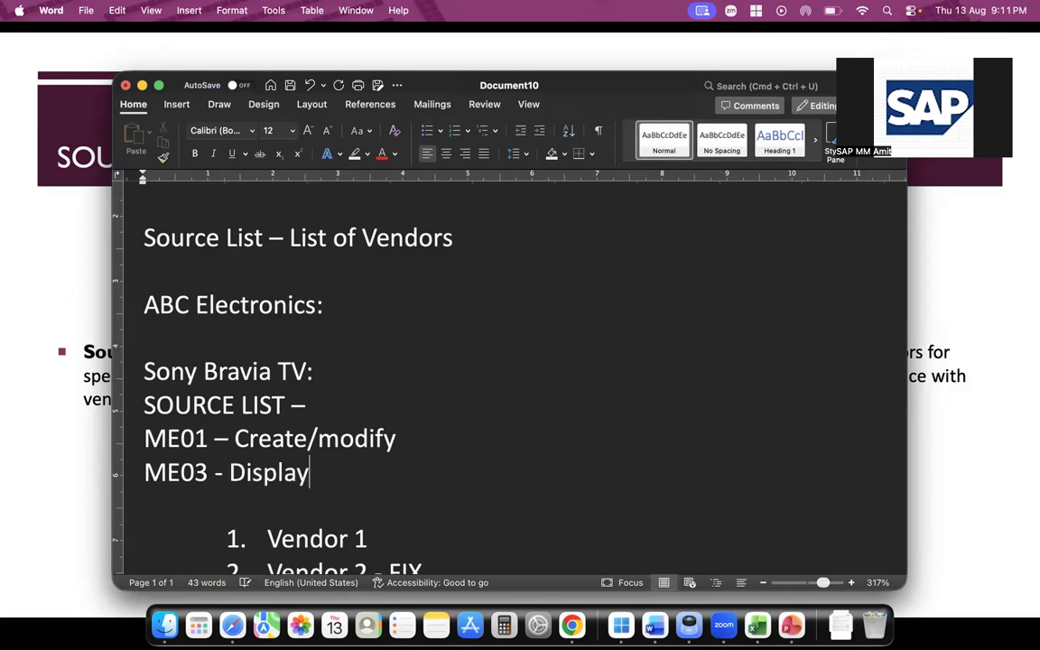
# Make the "SOURCE LIST –" line bold
pyautogui.scroll(-2, 367, 380)
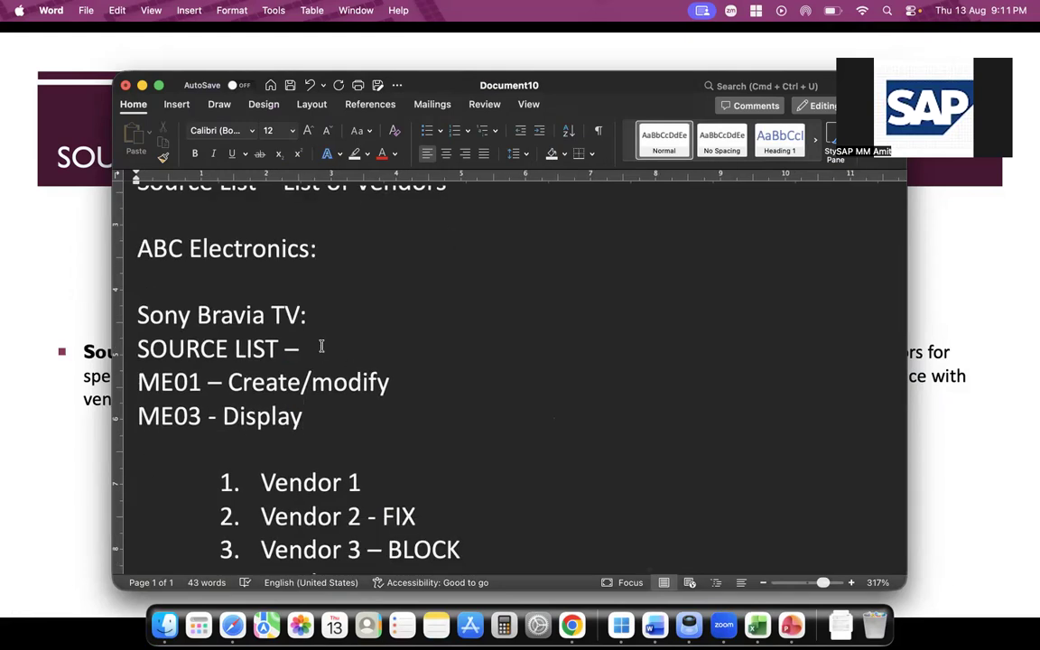
pyautogui.moveTo(322, 350); pyautogui.dragTo(138, 350)
pyautogui.press('super+b')
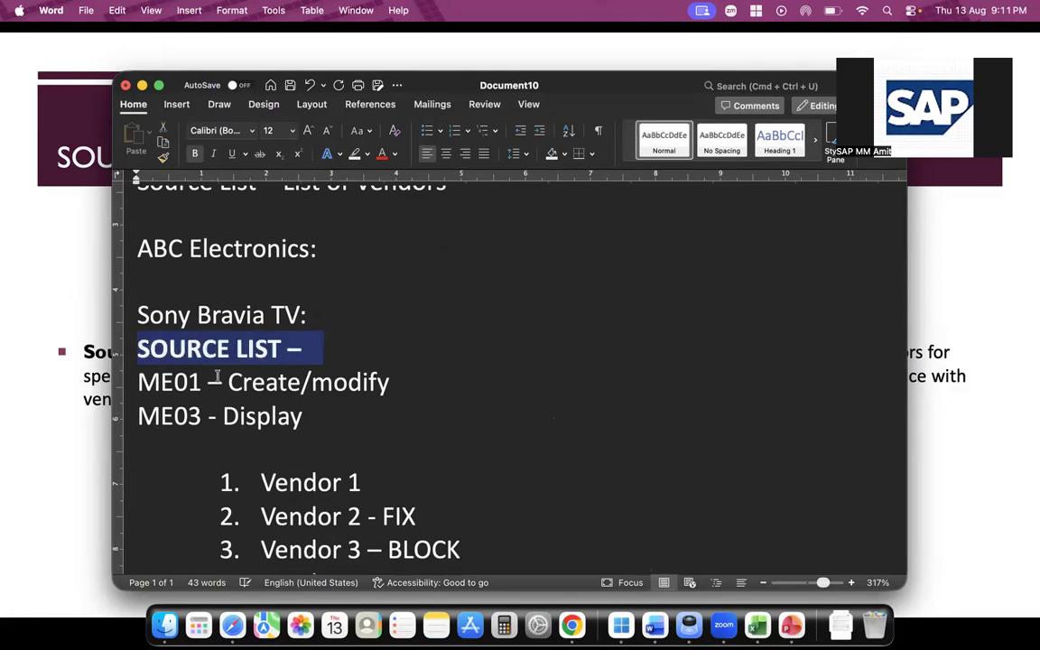
pyautogui.scroll(-2, 203, 378)
pyautogui.click(360, 386)
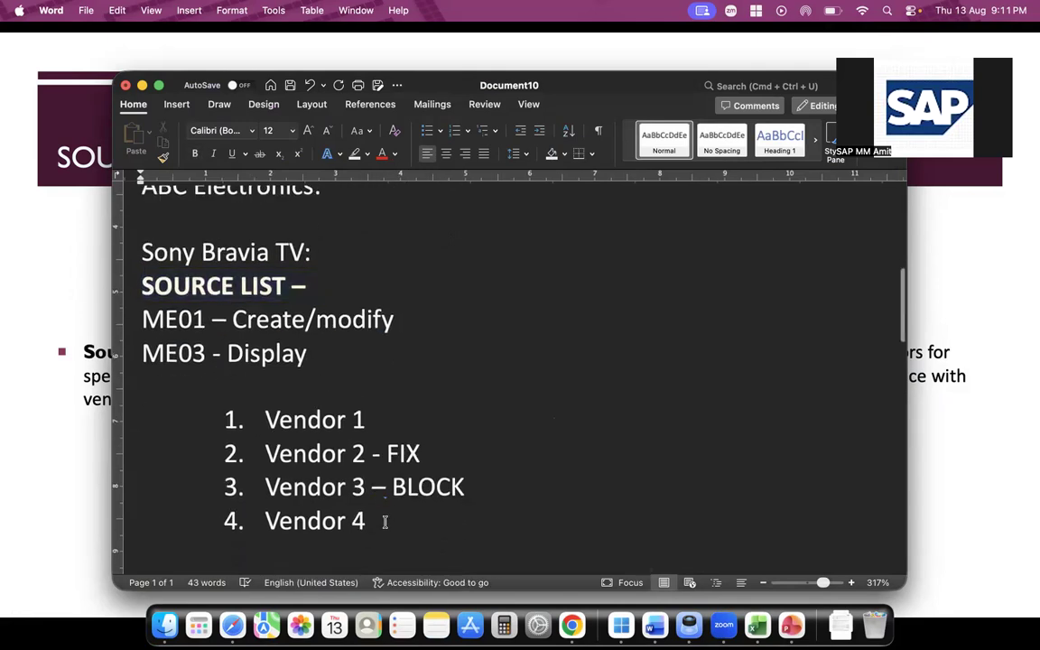
pyautogui.click(385, 521)
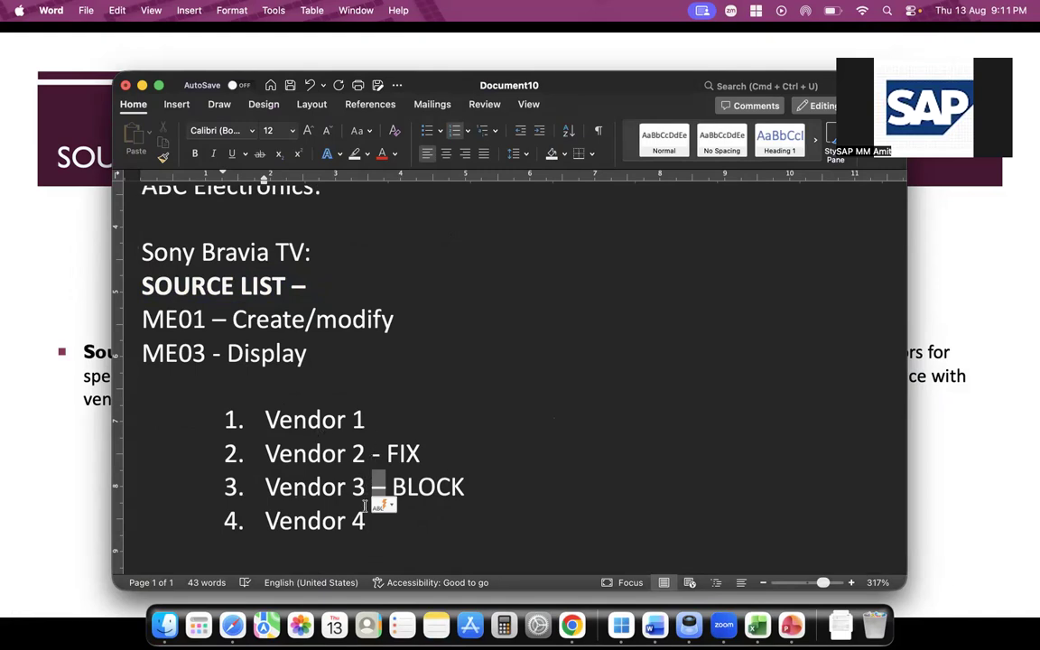
pyautogui.click(406, 422)
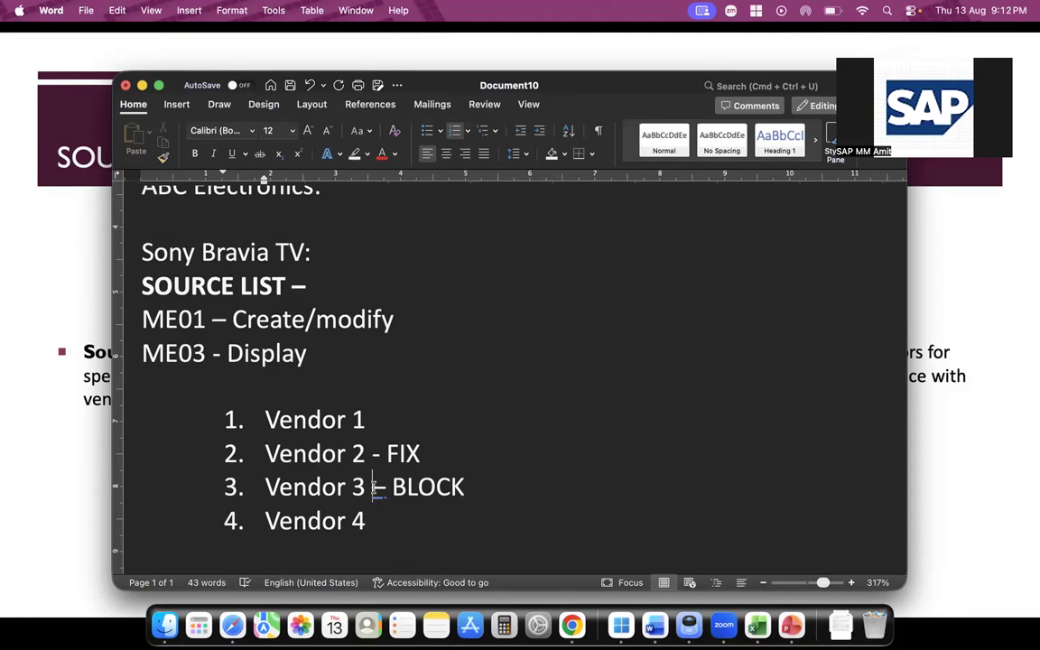
pyautogui.click(372, 487)
pyautogui.click(413, 487)
pyautogui.moveTo(473, 488); pyautogui.dragTo(392, 488)
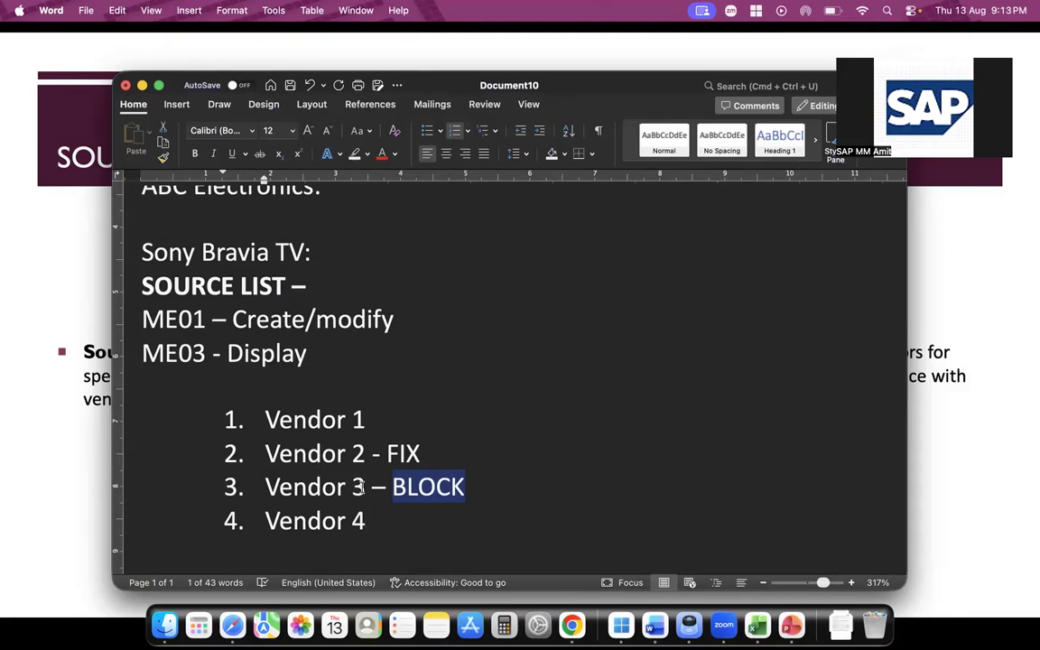
pyautogui.click(359, 454)
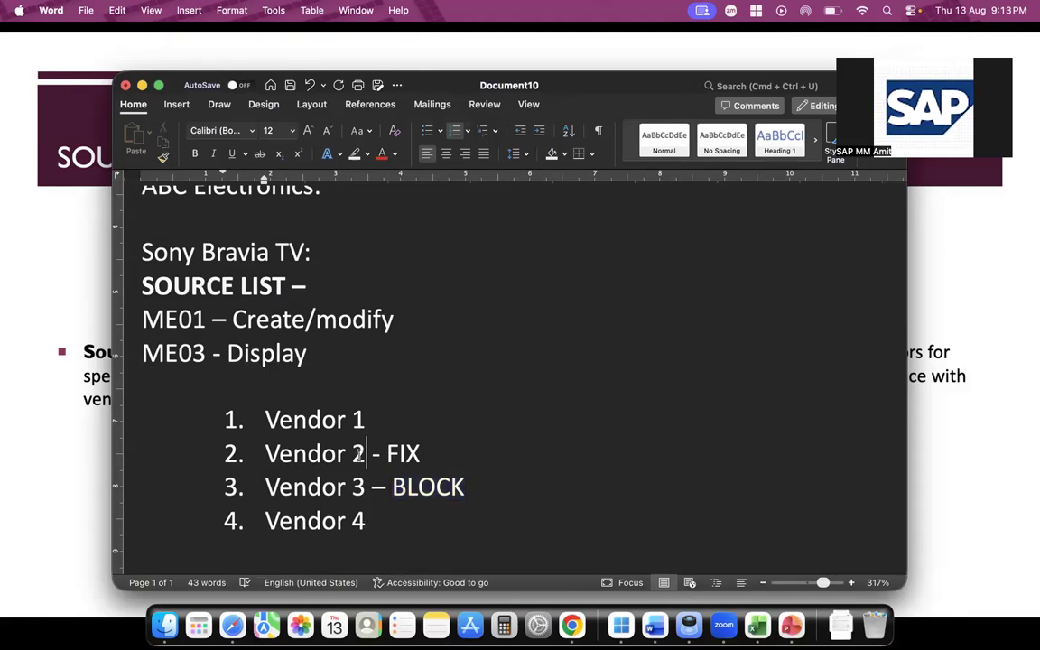
pyautogui.doubleClick(409, 452)
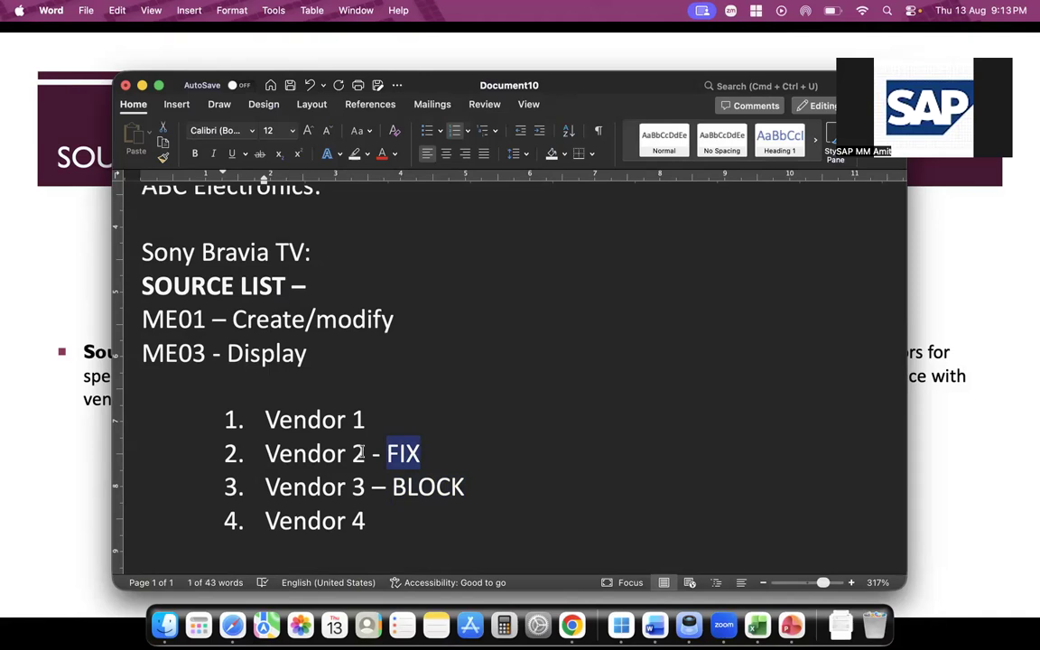
pyautogui.click(361, 452)
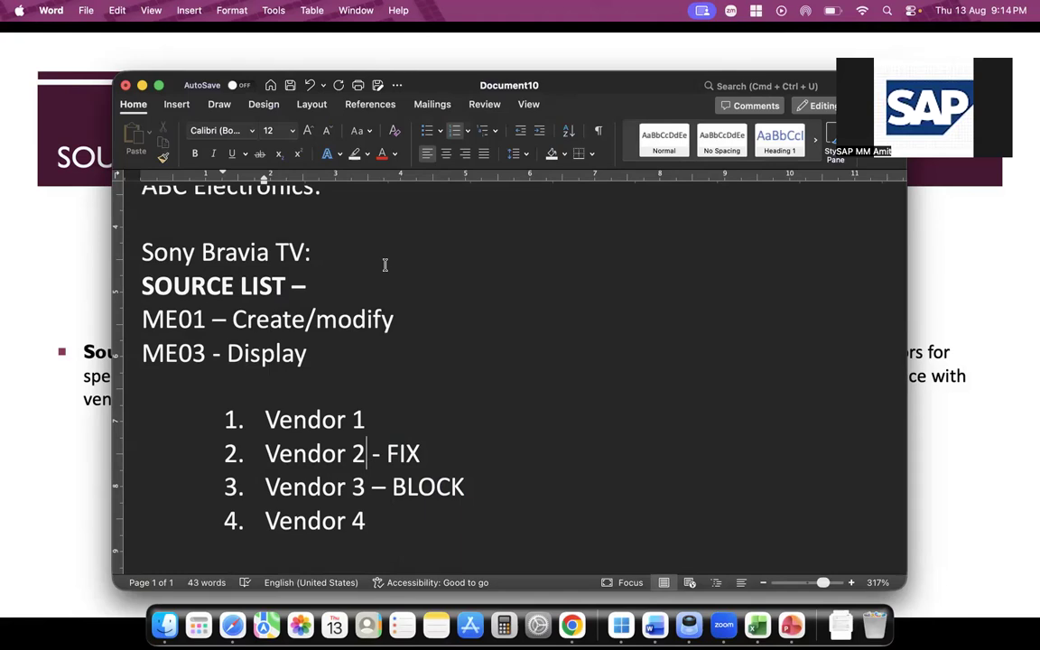
# End the numbered vendor list after Vendor 4 and start an unnumbered line below it
pyautogui.click(388, 516)
pyautogui.press('Return')
pyautogui.press('Return')
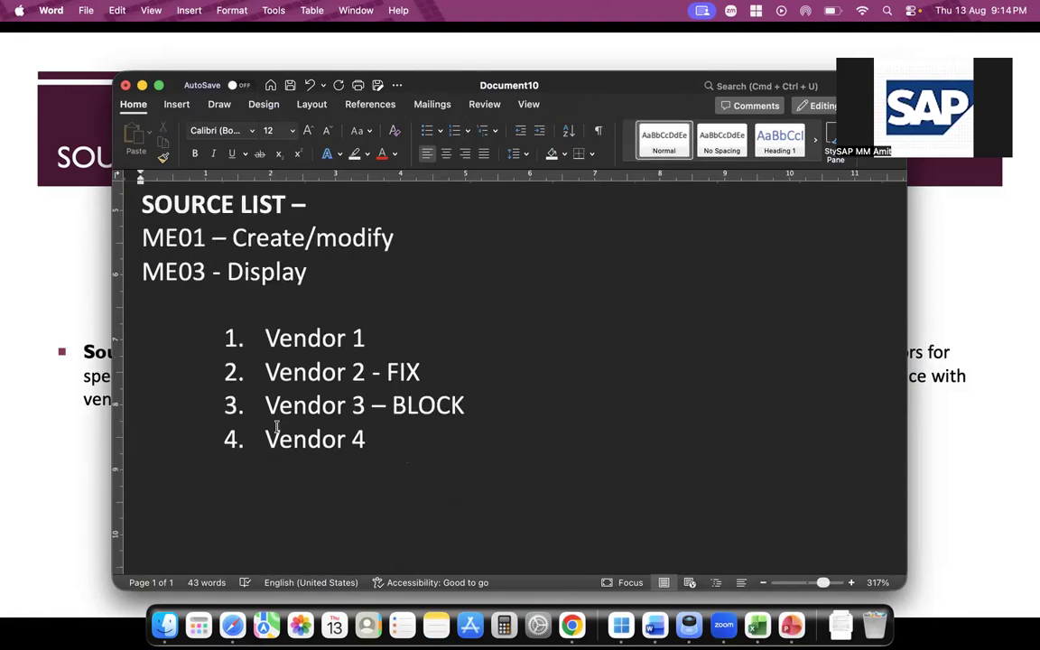
# Switch to the slide show, view the slides on source list key elements and prerequisites, and return to the source list definition slide
pyautogui.click(70, 288)
pyautogui.click(70, 287)
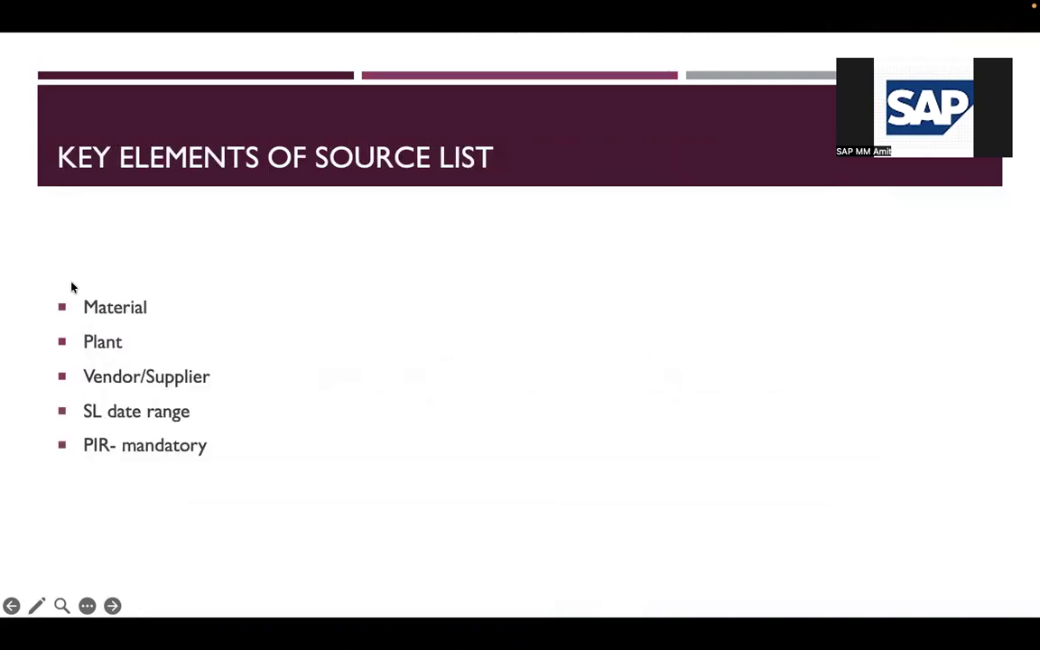
pyautogui.click(71, 288)
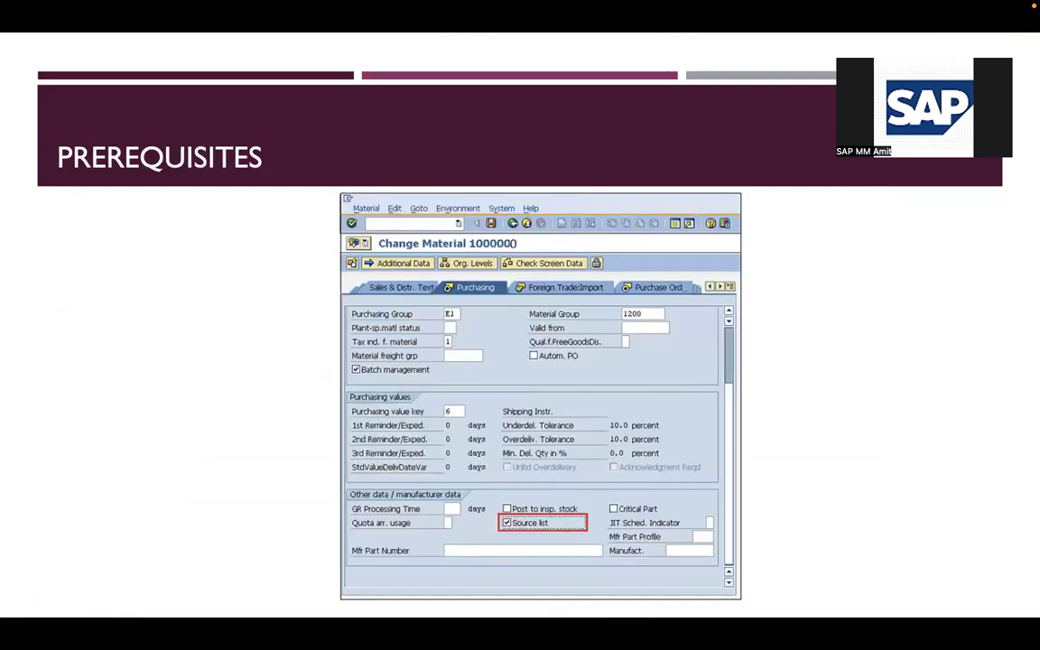
pyautogui.press('Left')
pyautogui.press('Left')
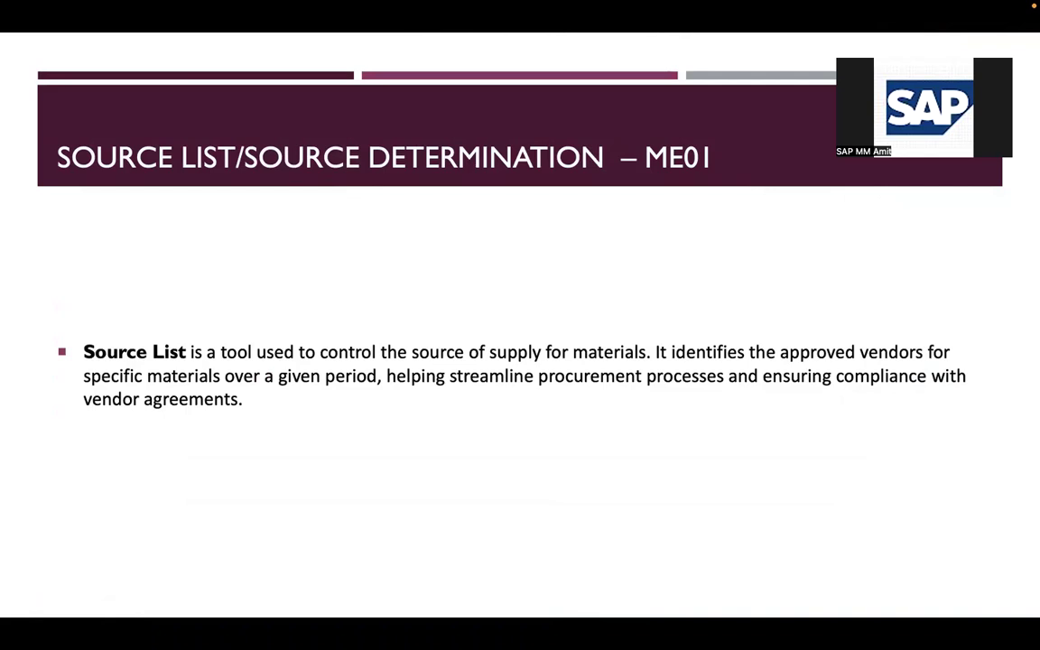
# Switch to the SAP session, leave the info record screen and open transaction ME01 for maintaining source lists
pyautogui.hotkey('alt', 'Tab')
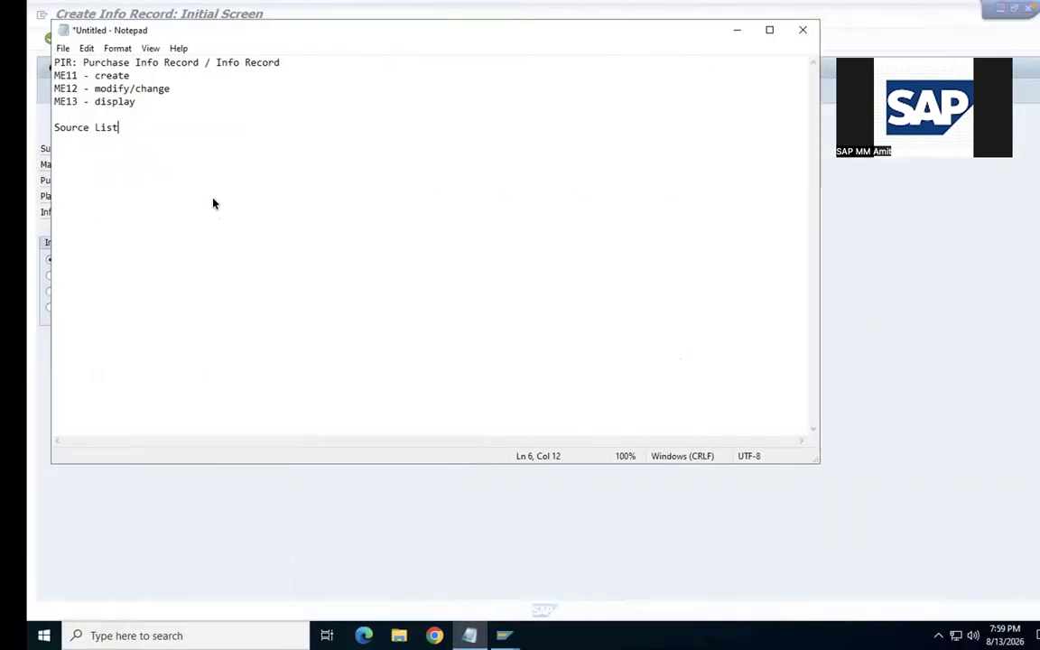
pyautogui.click(943, 289)
pyautogui.press('F3')
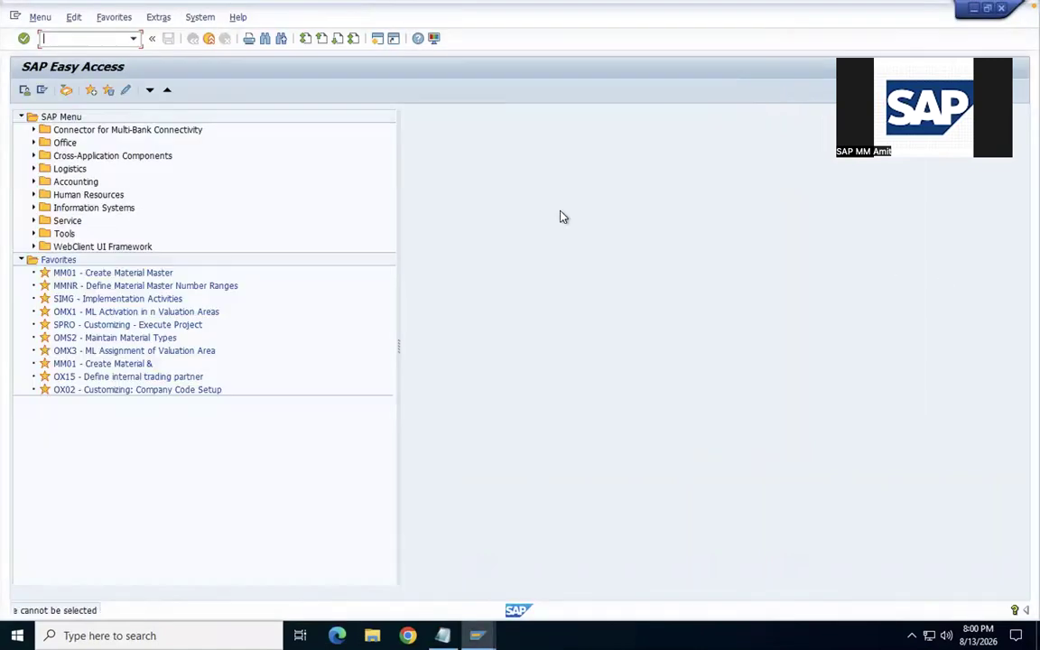
pyautogui.write('ME01')
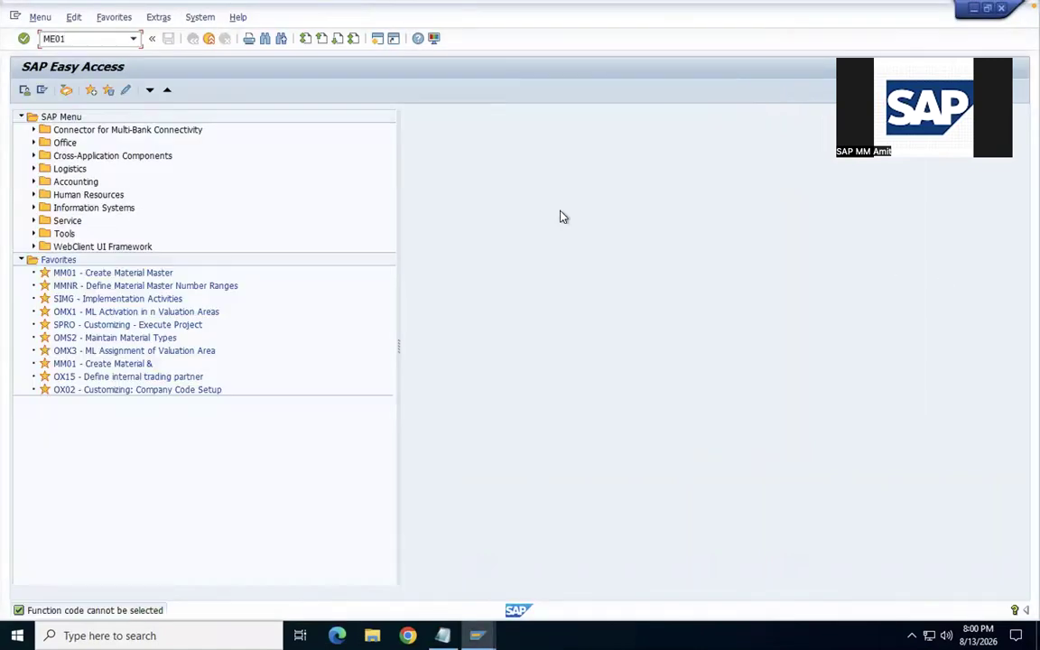
pyautogui.press('Return')
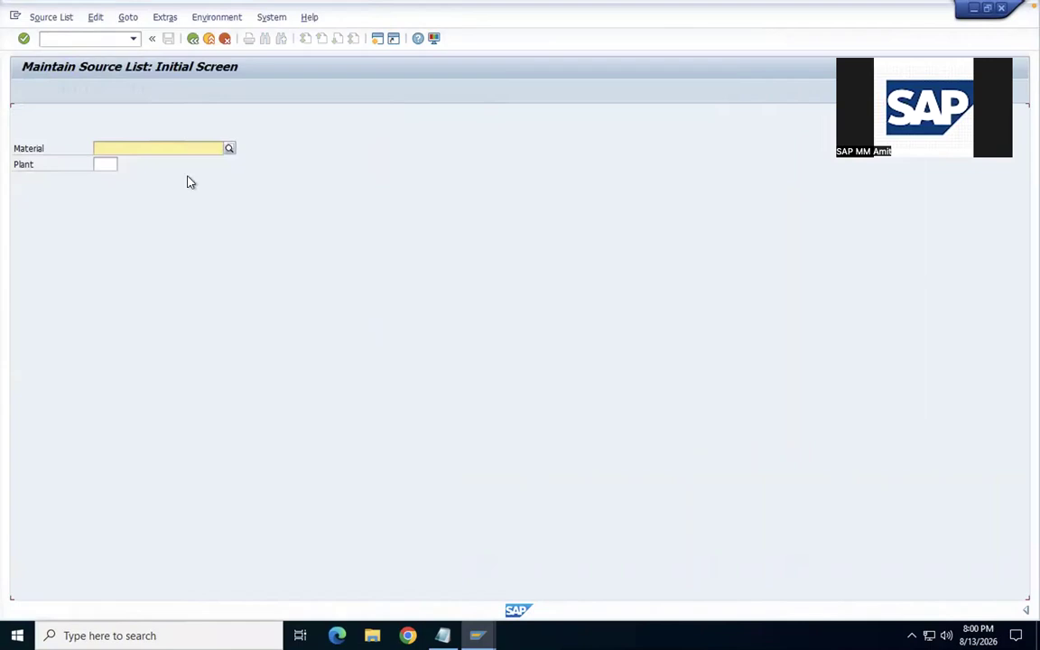
# Look over the material and plant fields on the source list's initial screen and leave the transaction
pyautogui.click(106, 164)
pyautogui.click(106, 147)
pyautogui.click(106, 164)
pyautogui.click(106, 148)
pyautogui.click(194, 39)
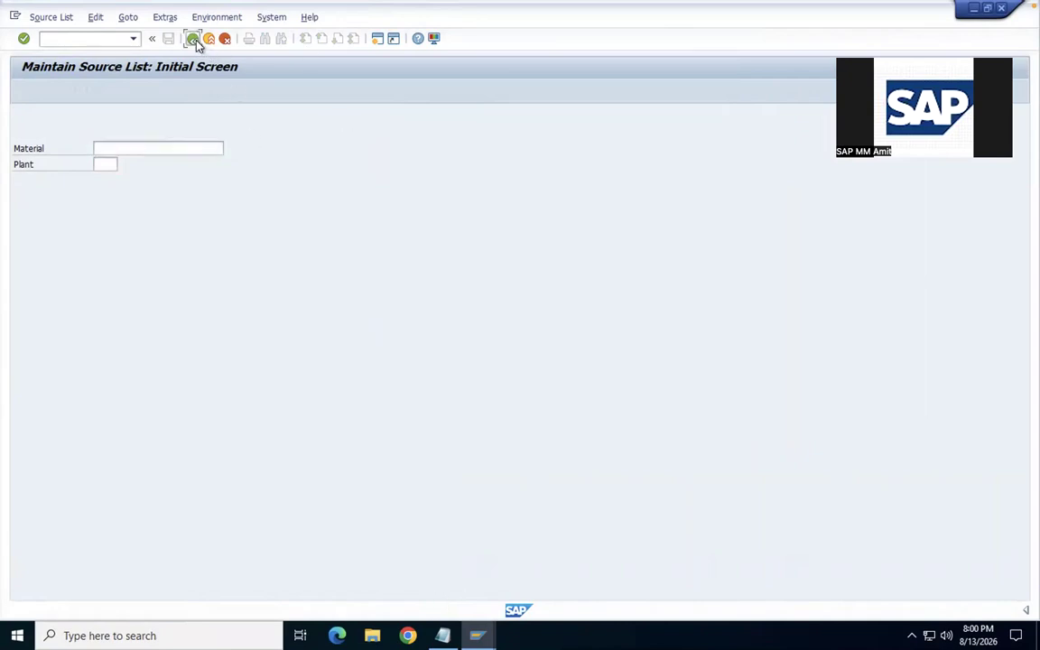
# Open transaction MM01 and set the new material's industry sector to Retail and its material type to ELEC Electronic items
pyautogui.write('MM01')
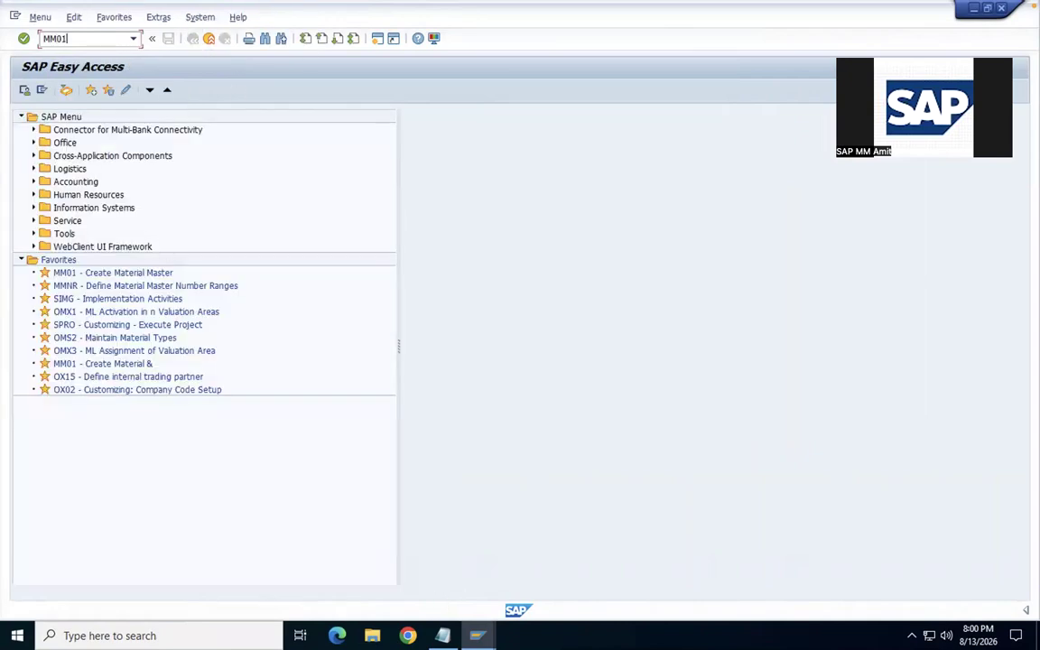
pyautogui.press('Return')
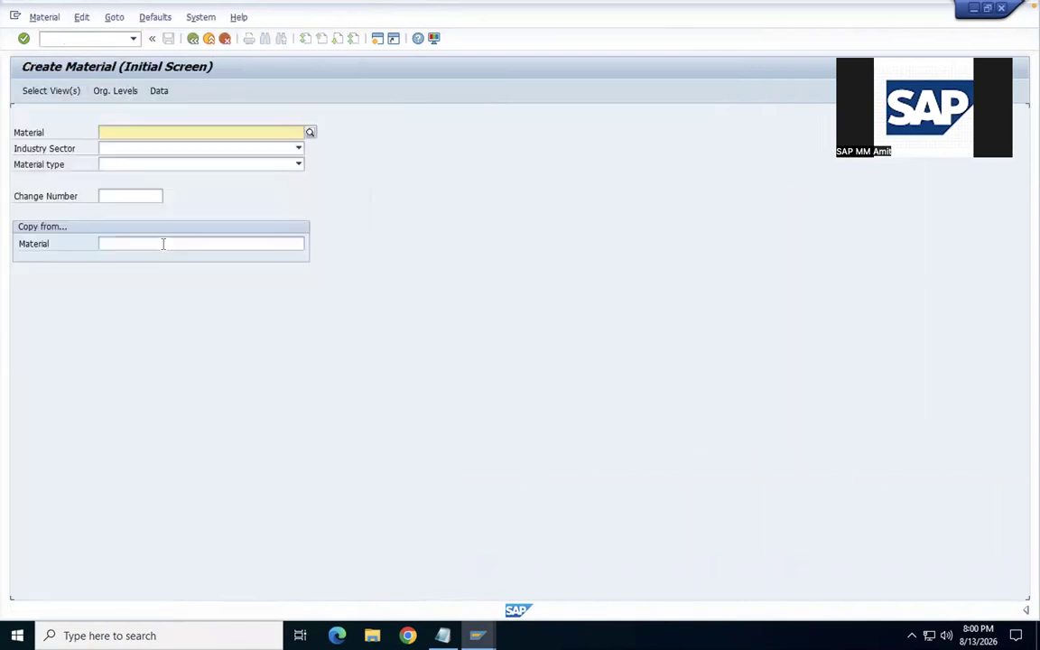
pyautogui.press('Tab')
pyautogui.click(298, 149)
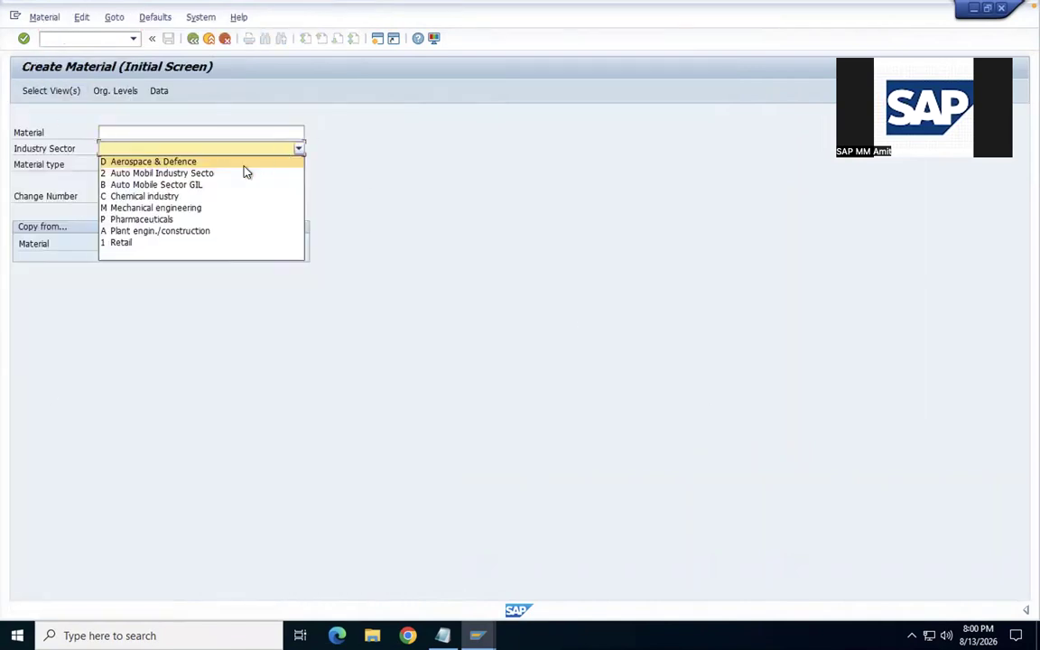
pyautogui.click(138, 243)
pyautogui.click(135, 166)
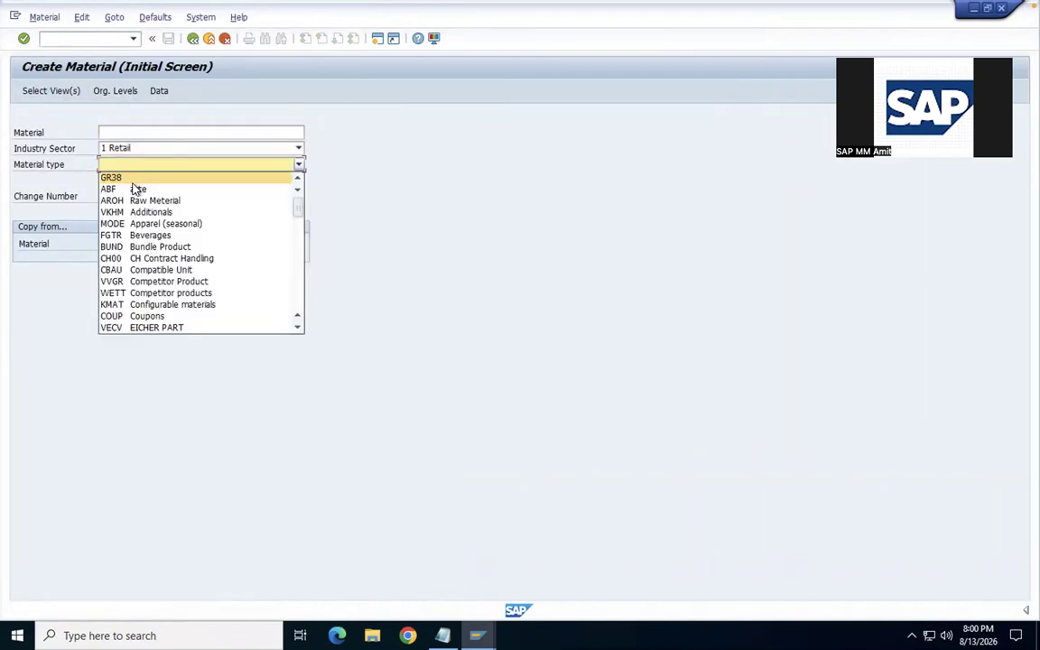
pyautogui.scroll(-1, 135, 188)
pyautogui.press('Return')
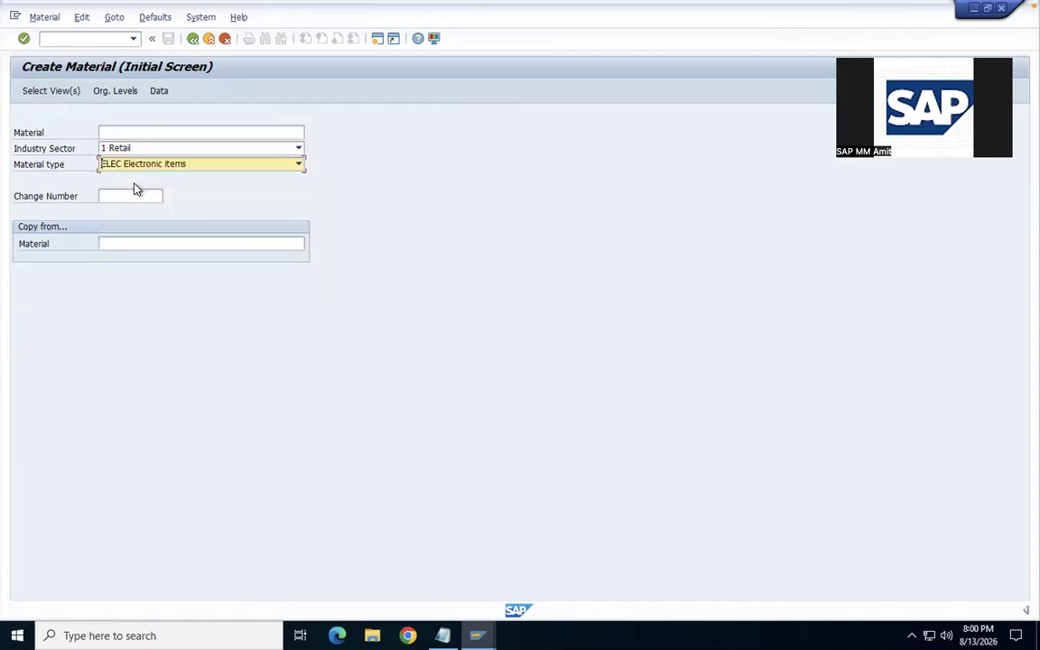
# Continue to the new material's organizational levels and enter plant 1710
pyautogui.press('Return')
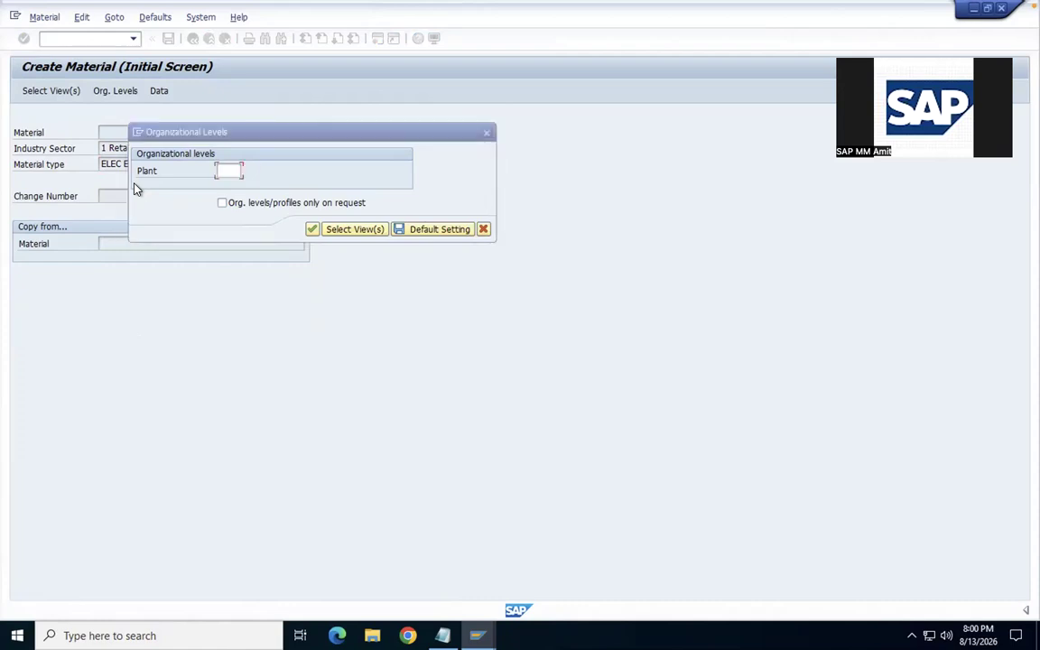
pyautogui.write('1710')
pyautogui.press('Return')
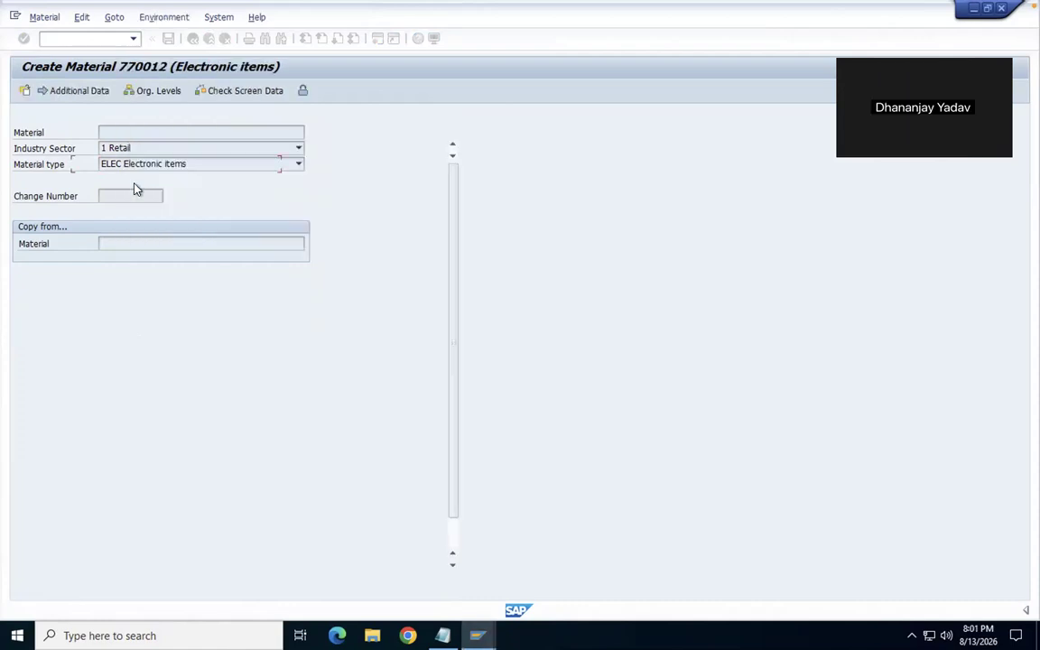
# Describe the new material as SONY BRAVIA TV, set base unit EA and material group 01, and continue to the purchasing data
pyautogui.write('SO')
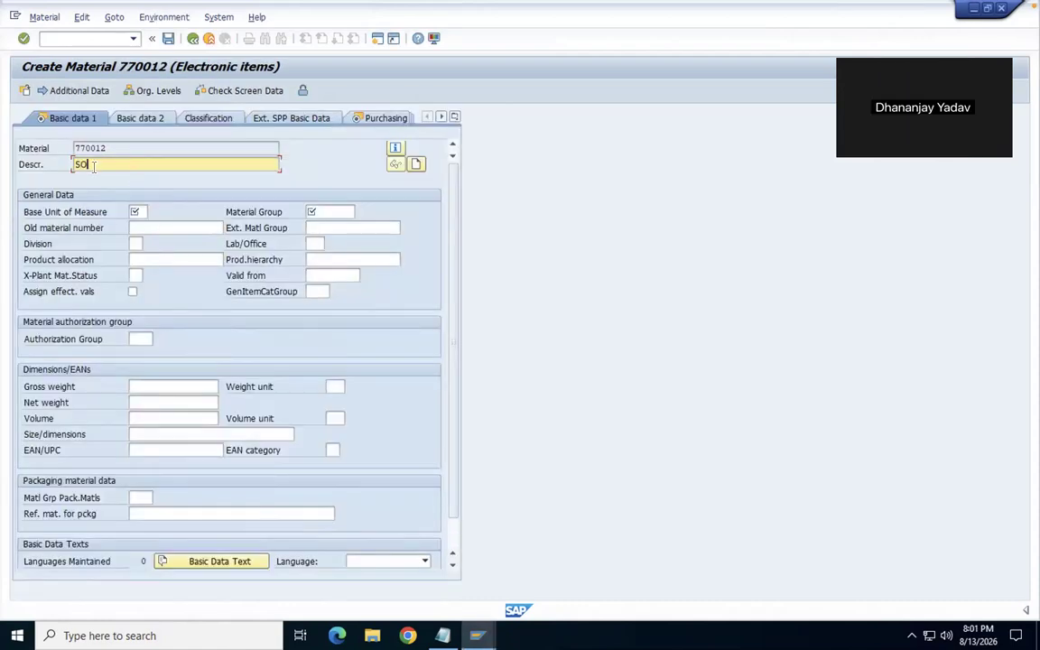
pyautogui.write('NY BRAVIA')
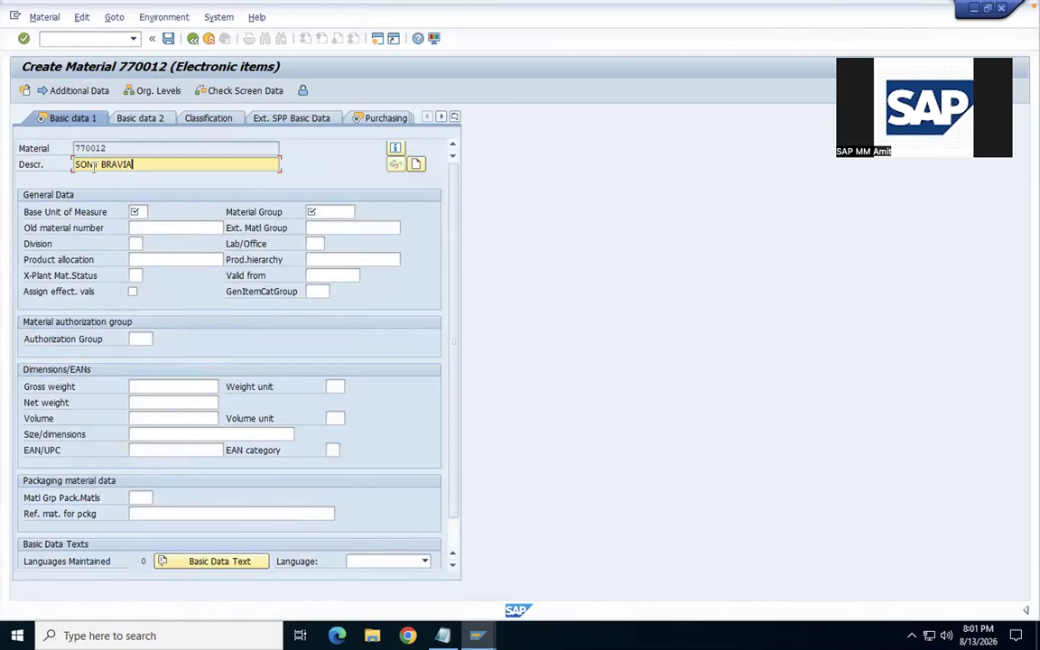
pyautogui.write(' TV')
pyautogui.click(140, 210)
pyautogui.press('Down')
pyautogui.press('Return')
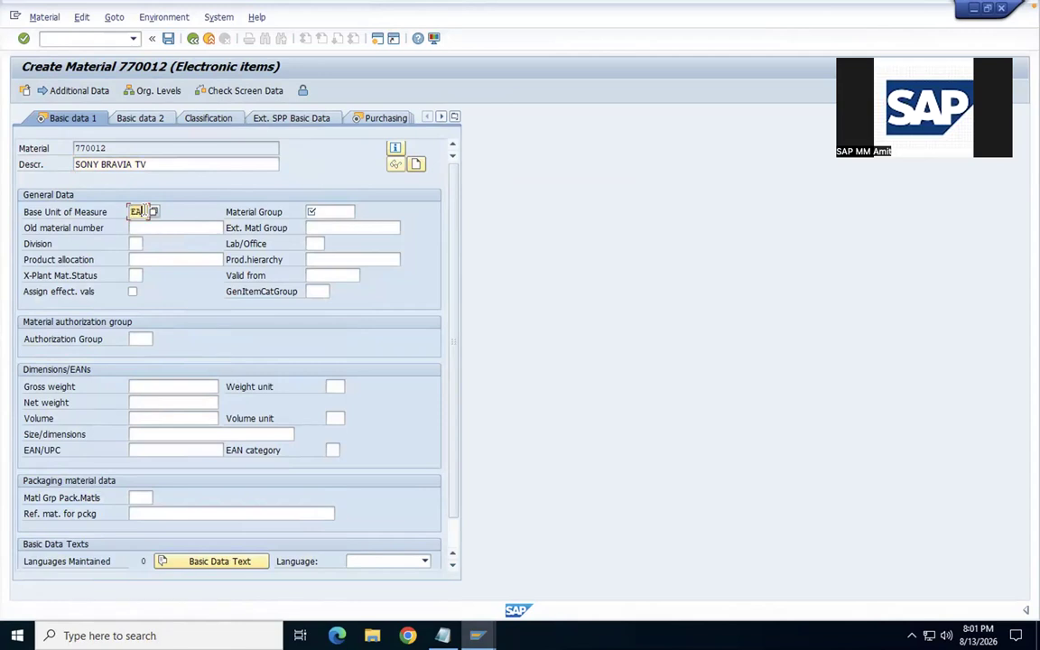
pyautogui.press('Tab')
pyautogui.press('Down')
pyautogui.press('Return')
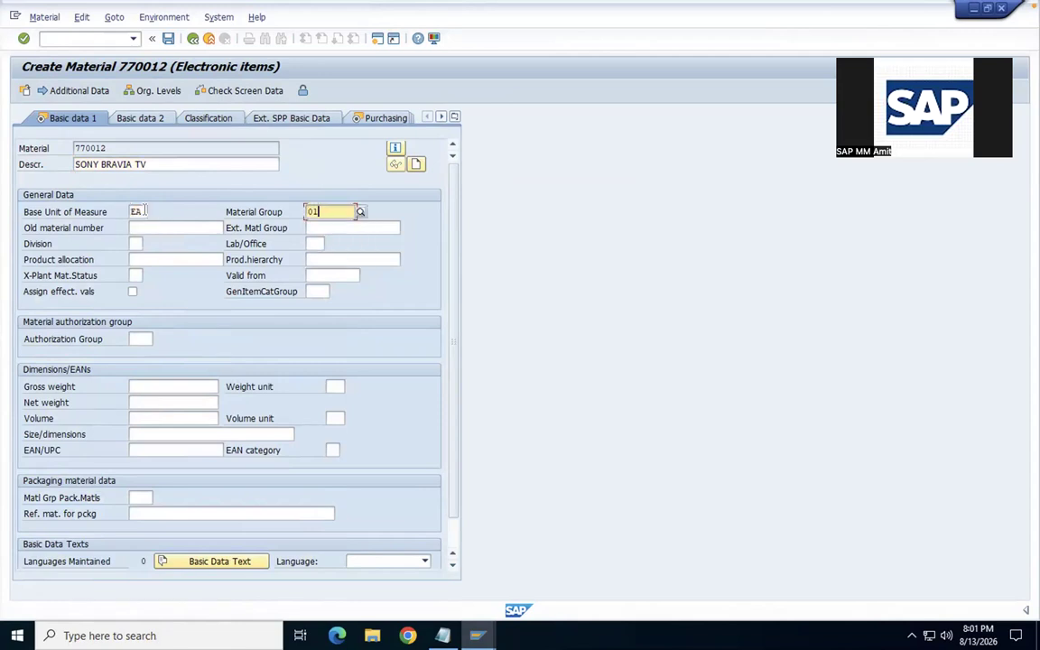
pyautogui.press('Return')
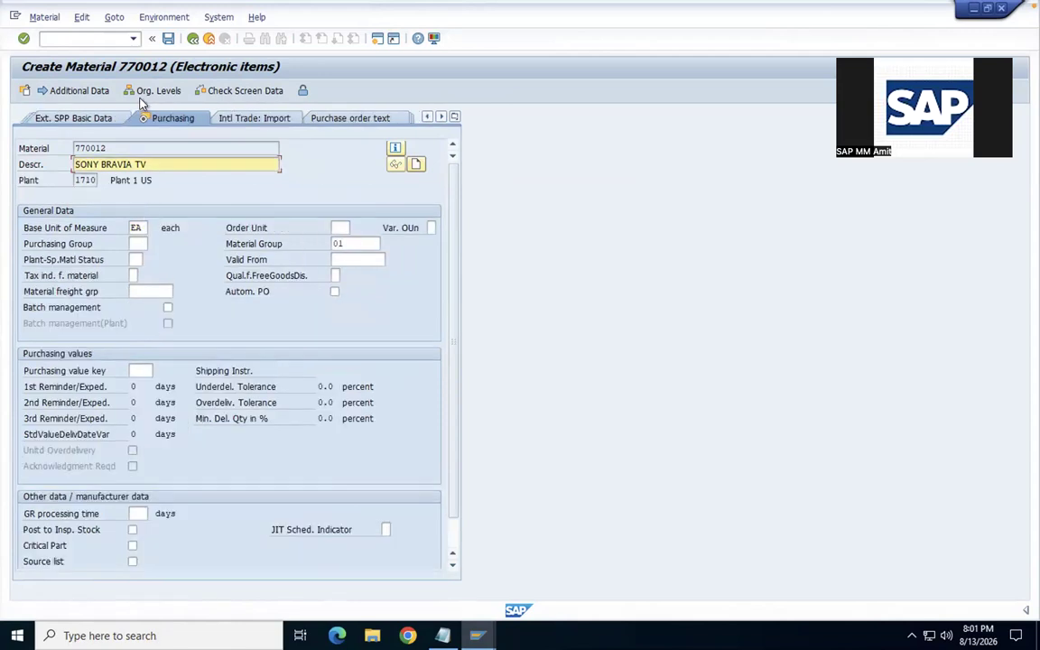
# Assign purchasing group 001 to the material and continue to its accounting data
pyautogui.click(140, 244)
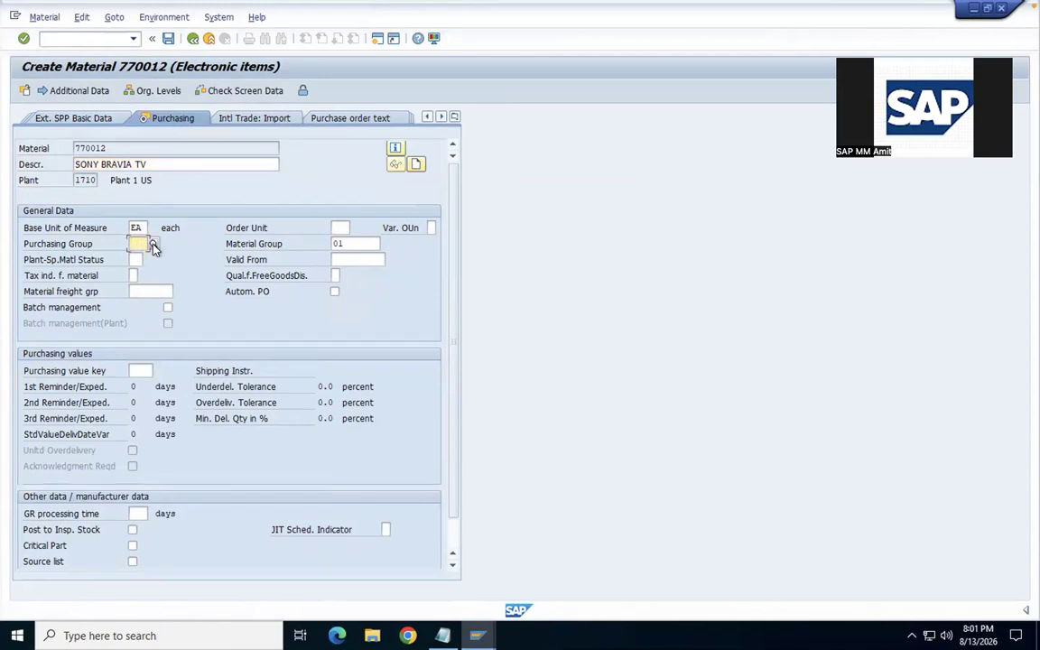
pyautogui.click(149, 243)
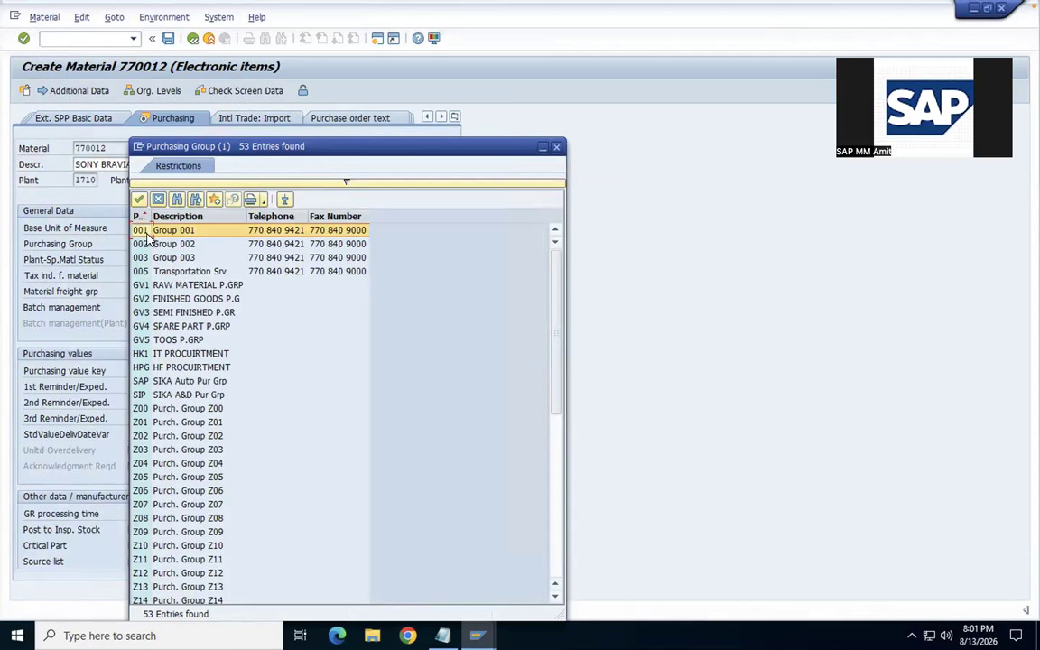
pyautogui.doubleClick(148, 232)
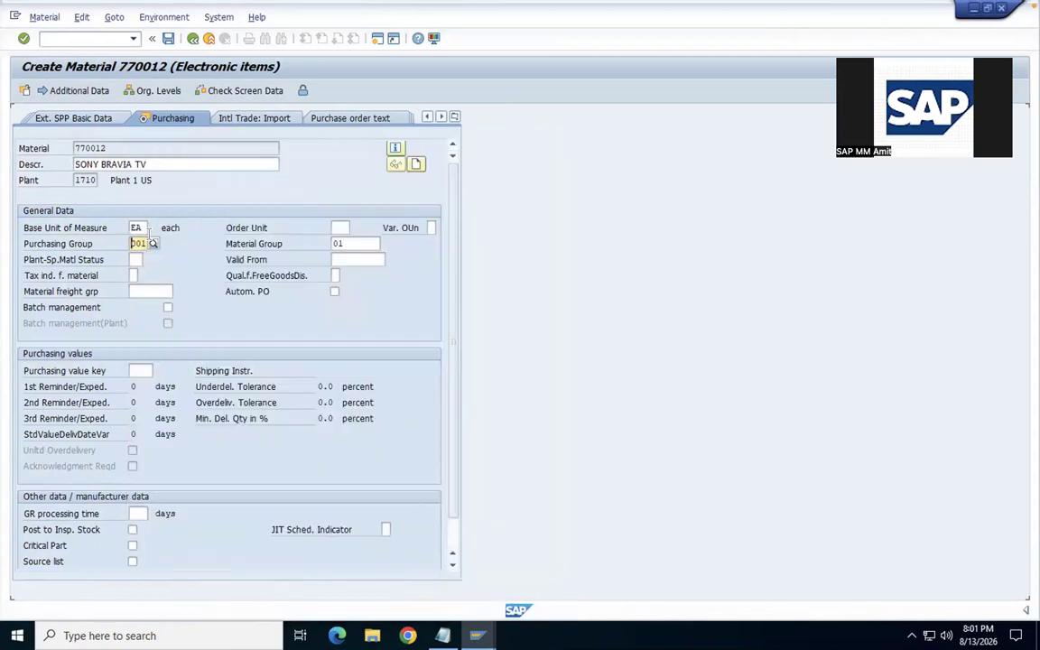
pyautogui.press('Return')
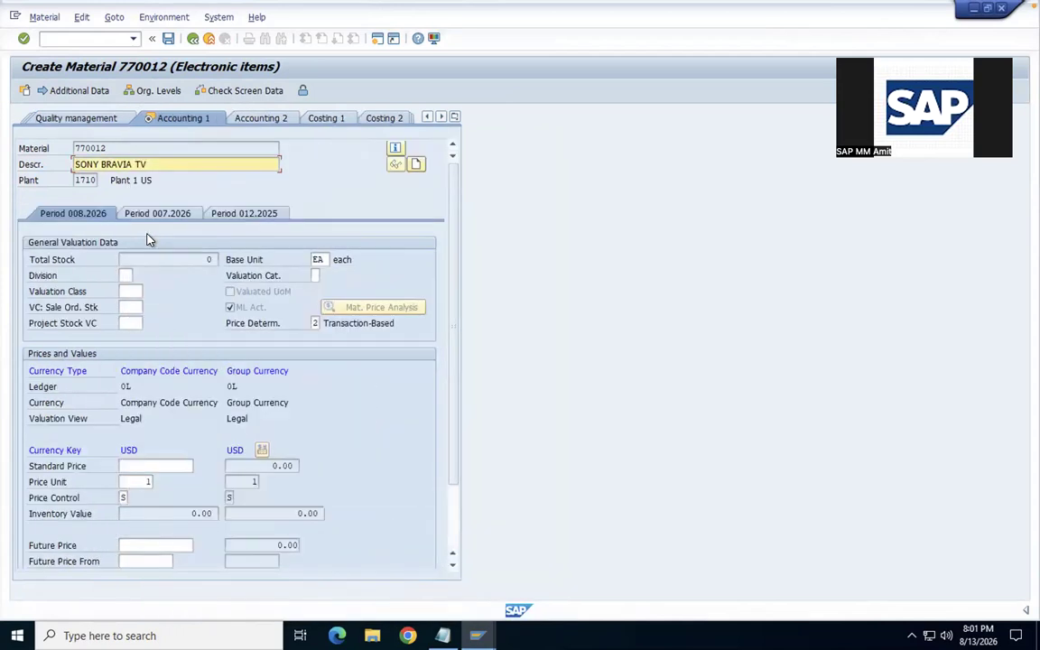
# Set the material's valuation class to 7920 Finished Goods and save the new material
pyautogui.click(136, 291)
pyautogui.click(147, 295)
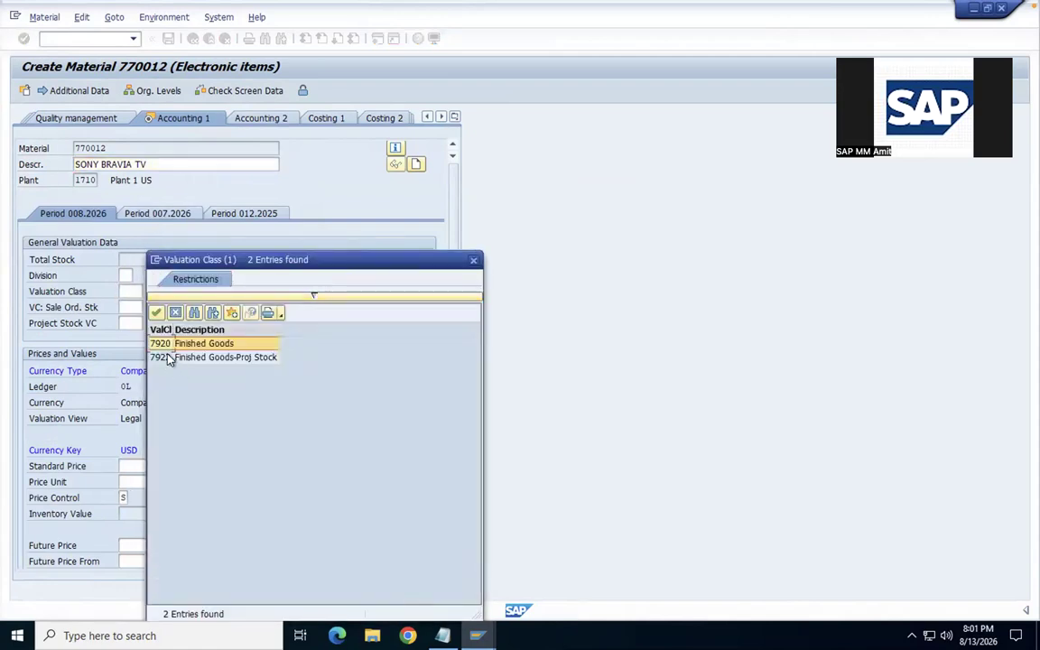
pyautogui.doubleClick(161, 347)
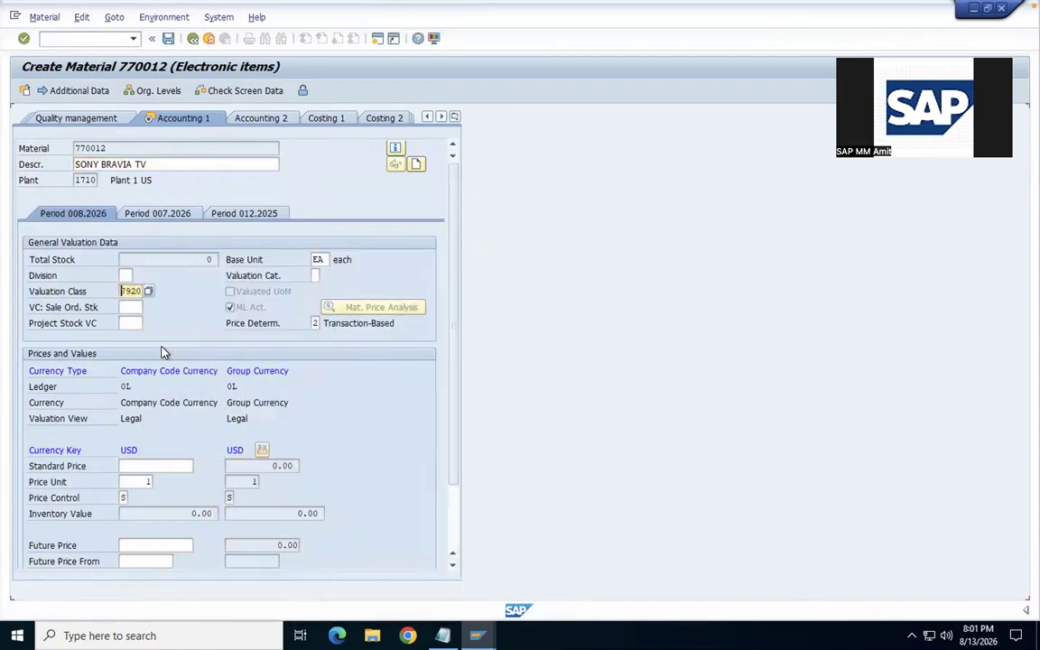
pyautogui.press('Return')
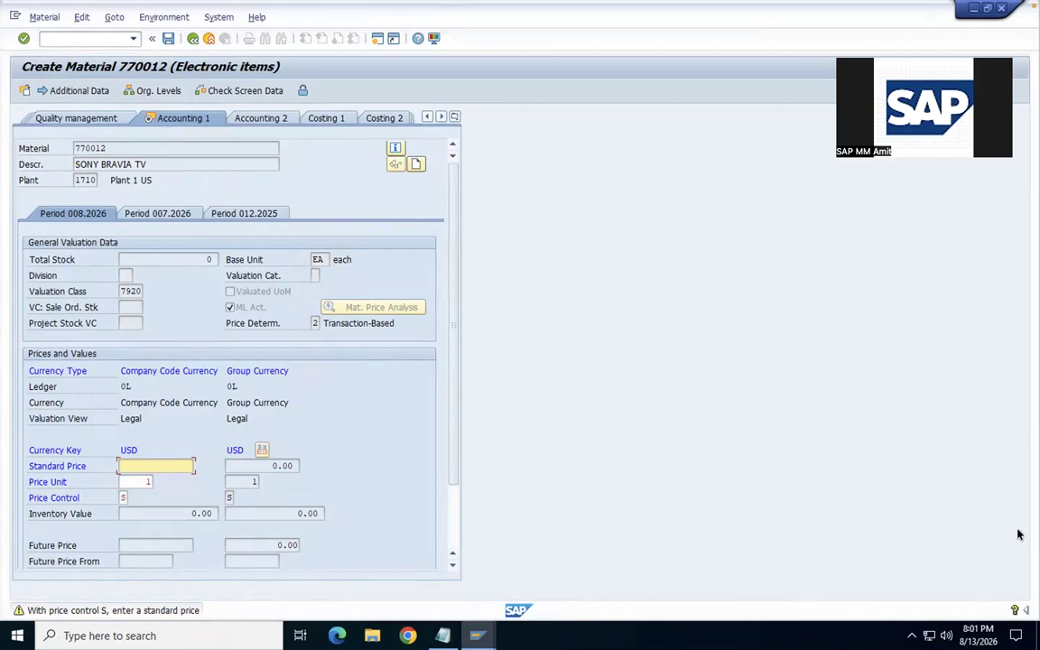
pyautogui.hotkey('ctrl', 's')
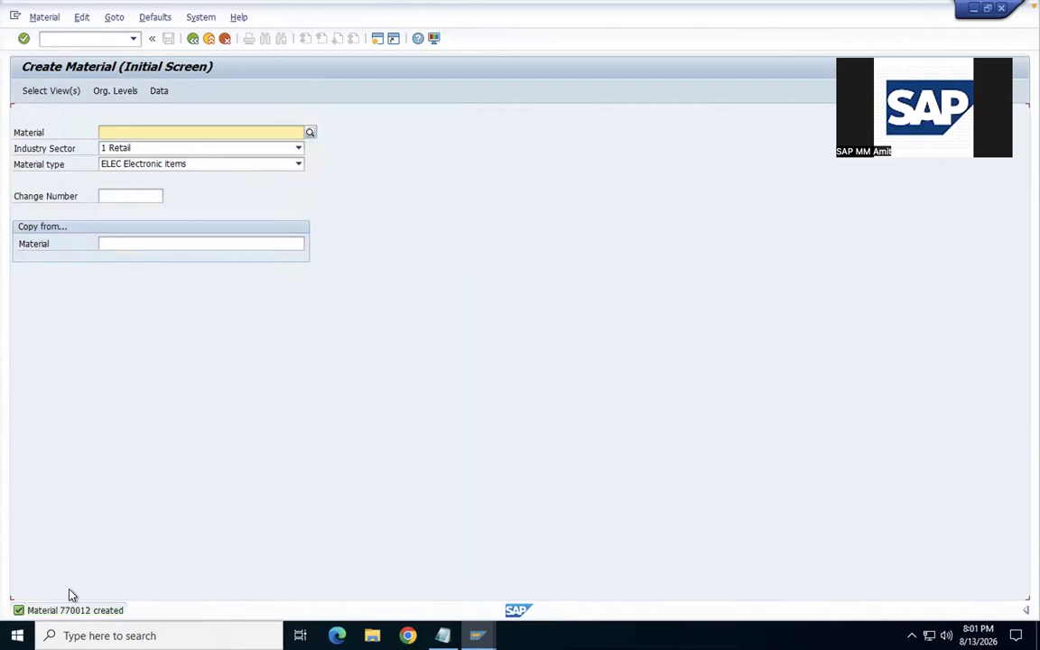
# Switch to Notepad and add the lines "Material - 770012" and "Plant 1710" below the Source List heading
pyautogui.click(442, 636)
pyautogui.press('Return')
pyautogui.press('Return')
pyautogui.write('Materual')
pyautogui.press('BackSpace')
pyautogui.press('BackSpace')
pyautogui.press('BackSpace')
pyautogui.write('ial - ')
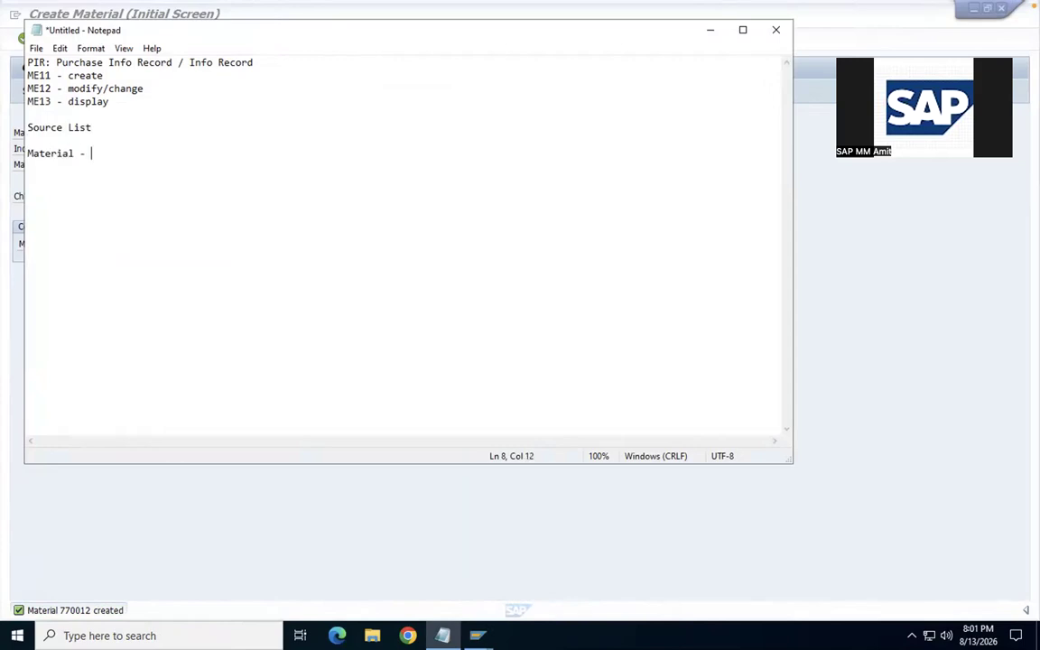
pyautogui.write('770012')
pyautogui.press('Return')
pyautogui.write('Plant 1710')
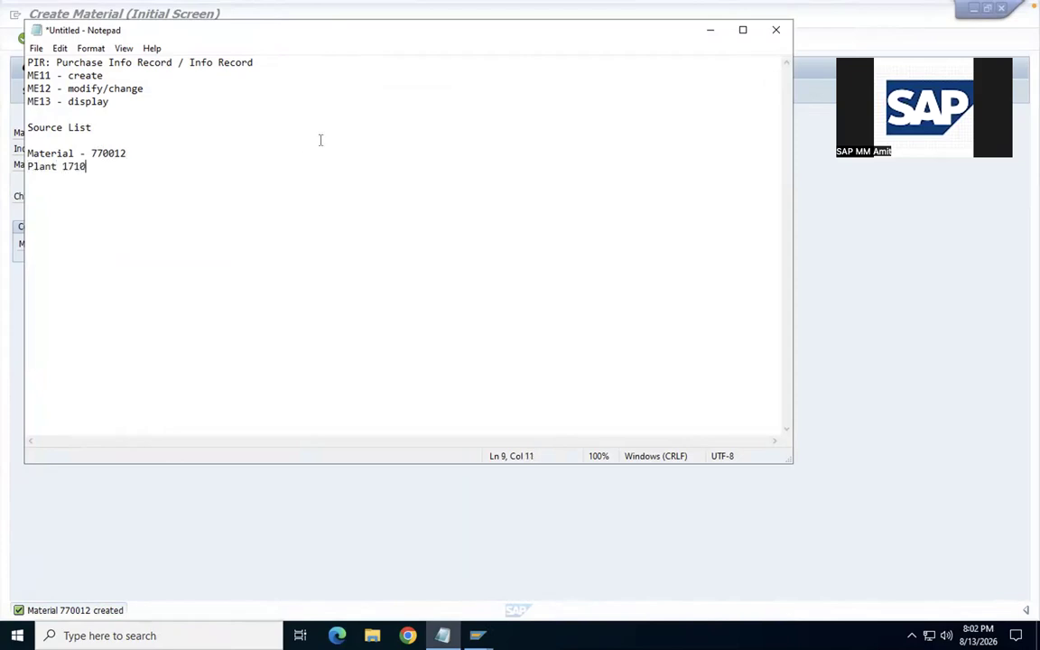
# Switch to the Word document and review the source list notes with the example vendors
pyautogui.hotkey('ctrl', 'Left')
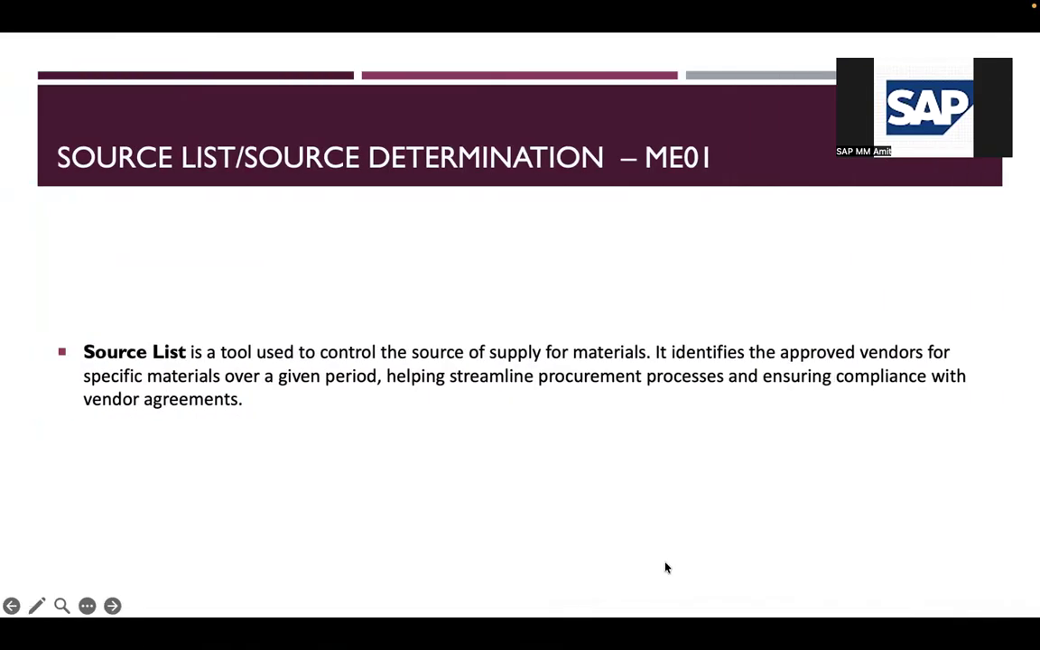
pyautogui.press('super+Tab')
pyautogui.press('super+Tab')
pyautogui.press('super+Tab')
pyautogui.press('super+Tab')
pyautogui.press('super+Tab')
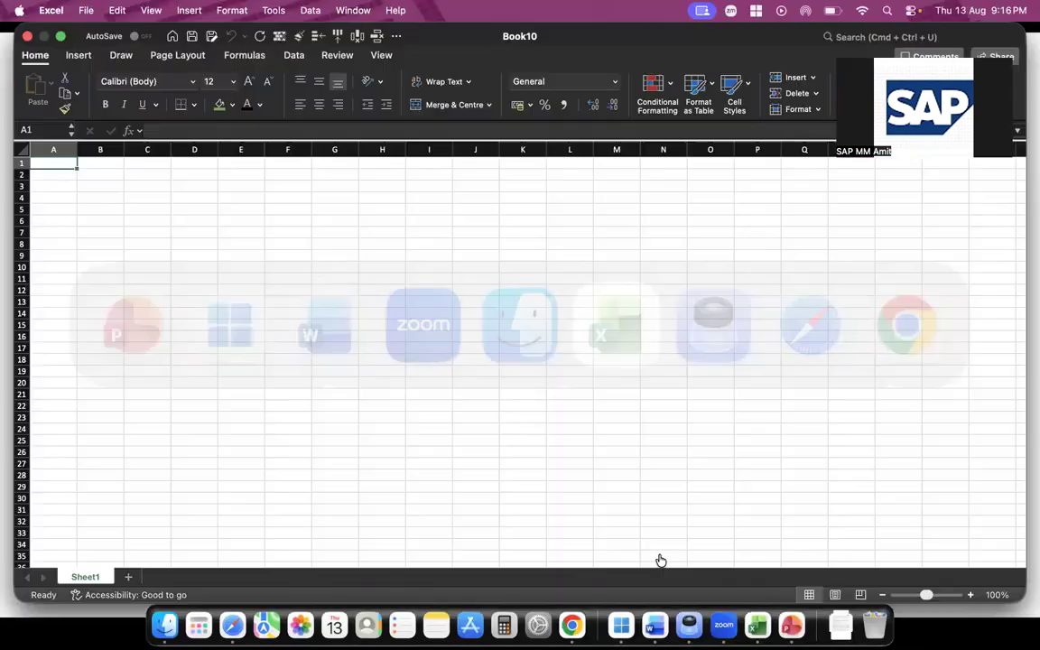
pyautogui.press('super+Tab')
pyautogui.press('super+Tab')
pyautogui.press('super+Tab')
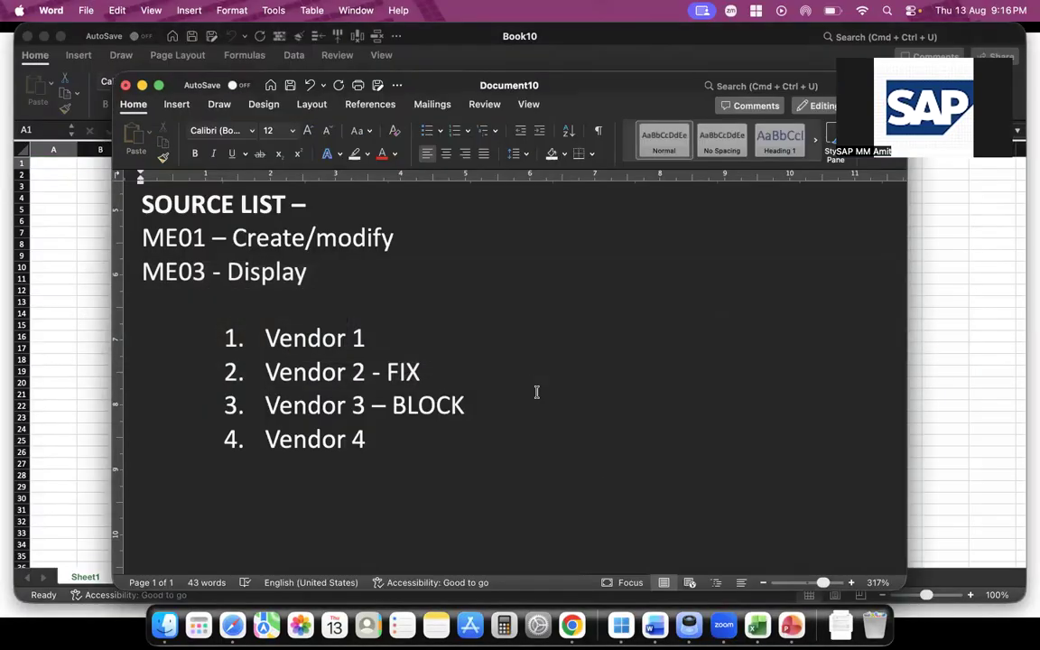
pyautogui.moveTo(383, 417)
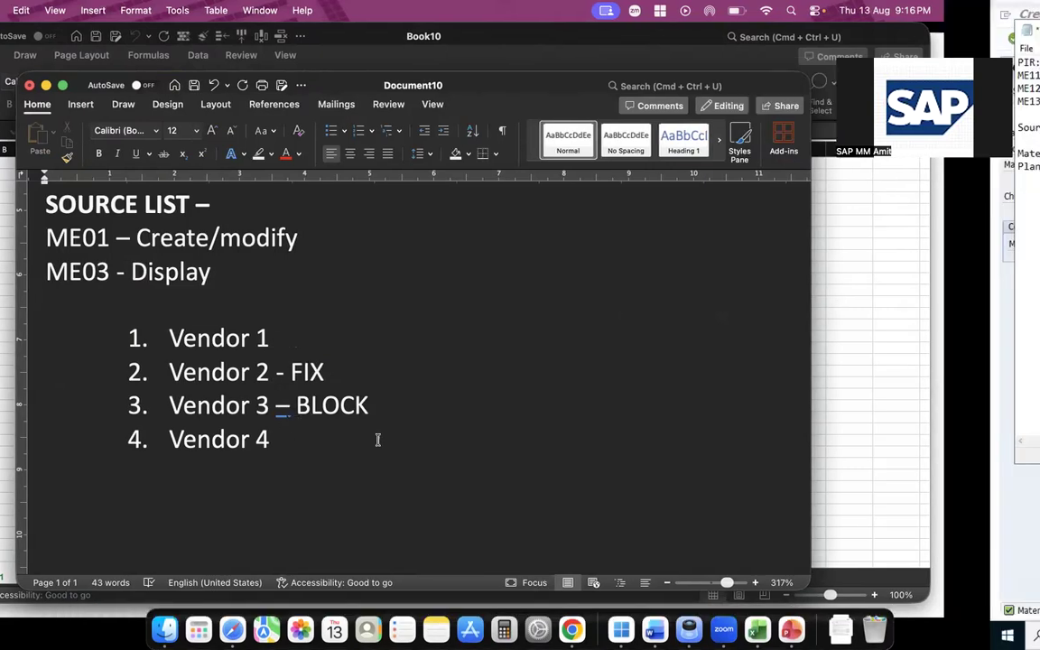
# Return to the Notepad notes, add the line "Supplier - 9000" and go back to SAP
pyautogui.press('Return')
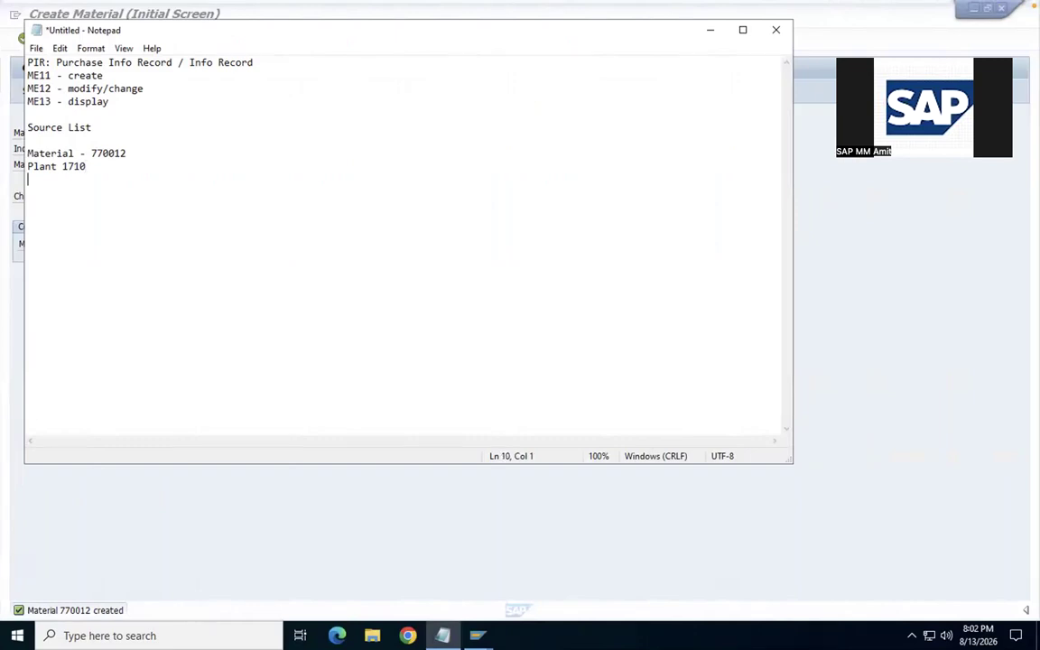
pyautogui.write('Supplier - 9000')
pyautogui.click(866, 361)
# Leave material creation, open transaction BP, and find and open business partner 6000
pyautogui.press('F3')
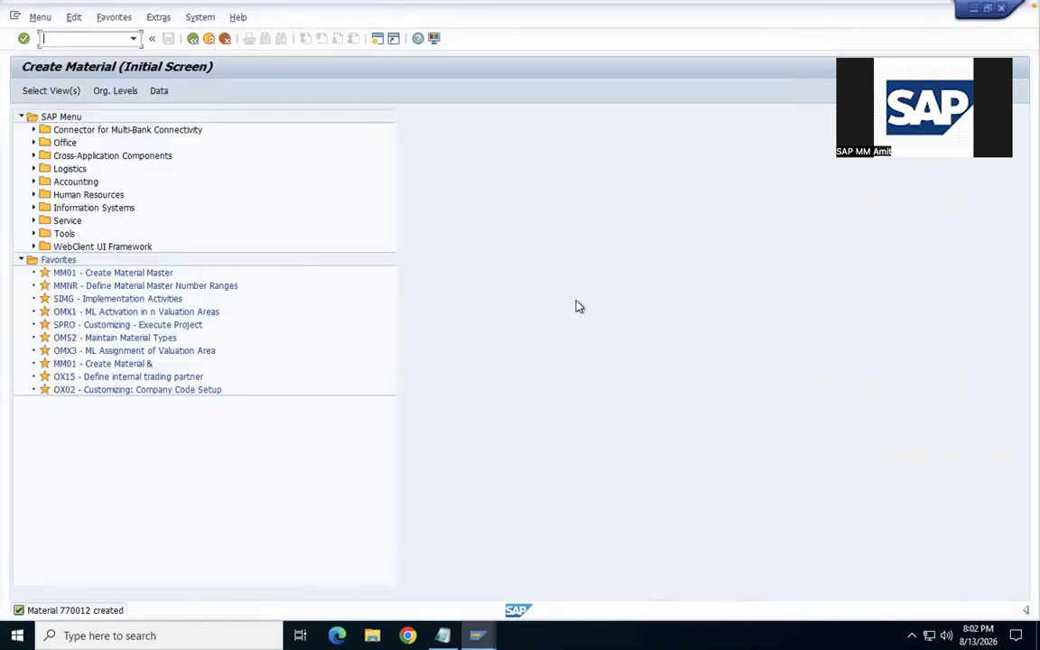
pyautogui.write('BP')
pyautogui.press('Return')
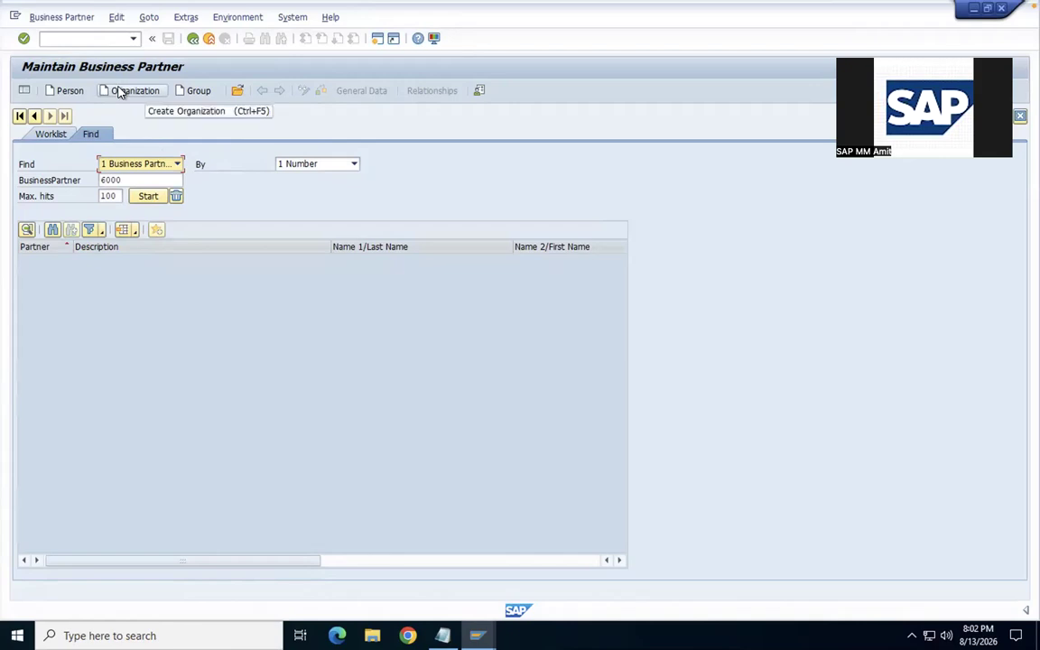
pyautogui.click(125, 180)
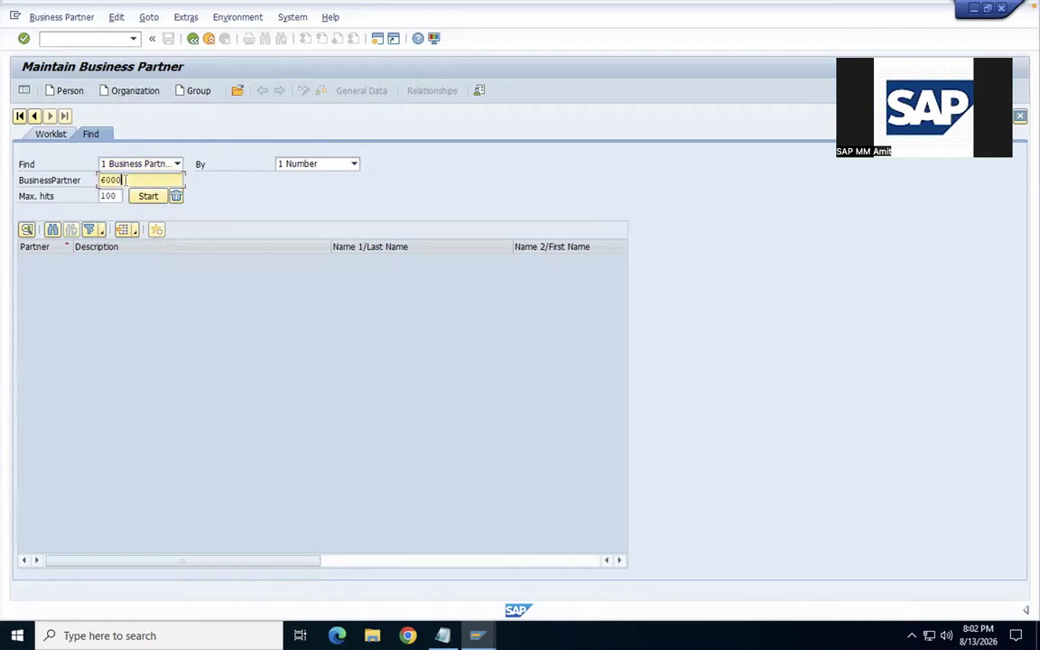
pyautogui.press('Return')
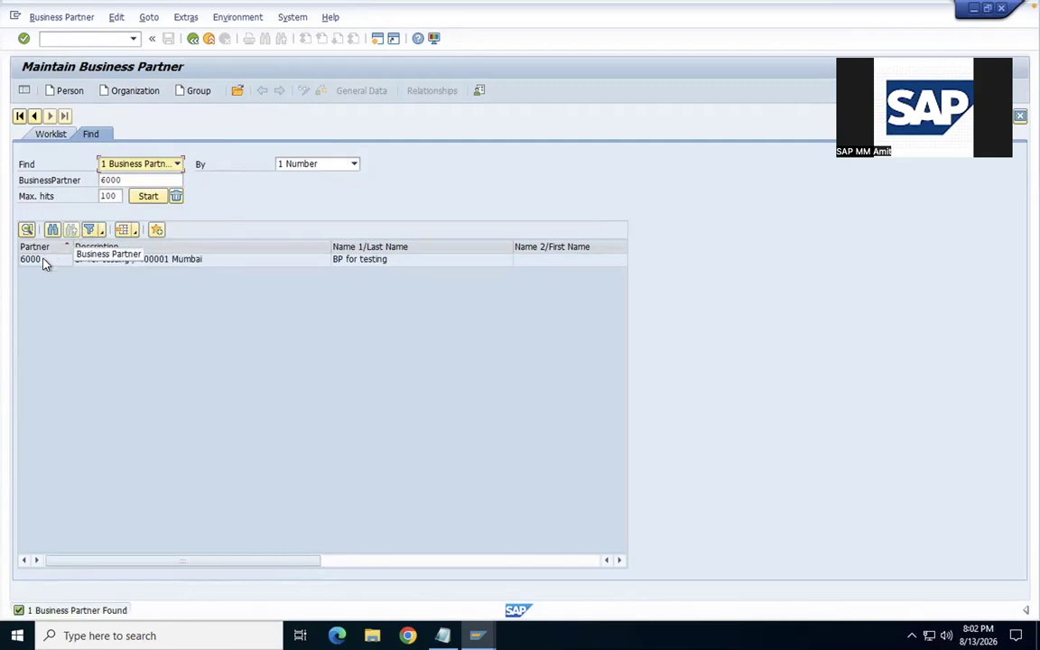
pyautogui.doubleClick(36, 260)
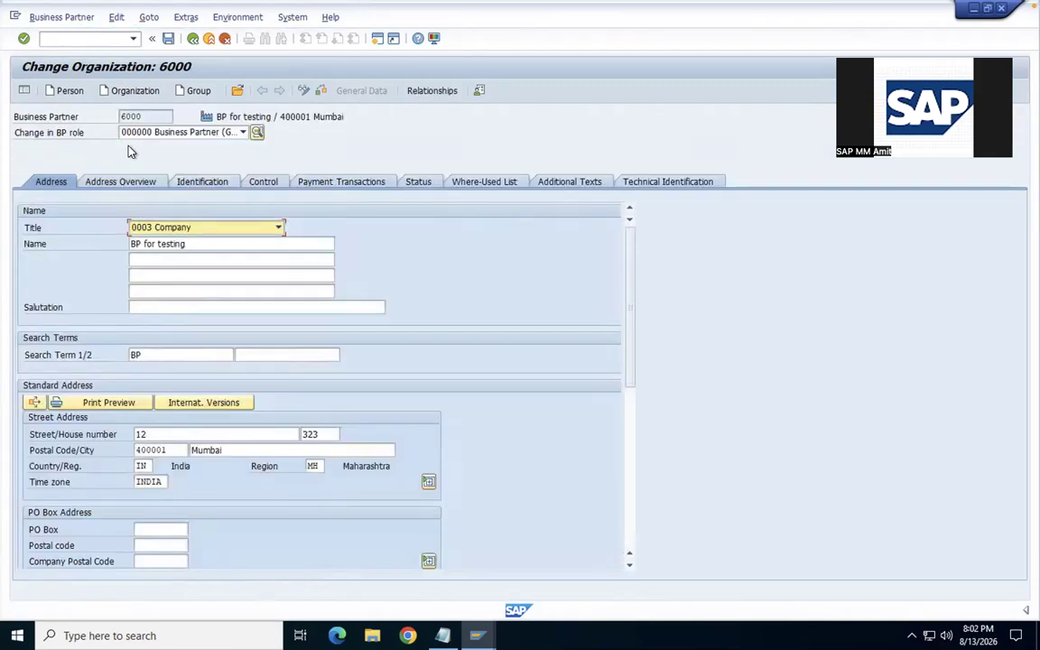
# Switch the business partner to role FLVN00 Supplier (Fin.Accounting) and check the supplier number in its company code data
pyautogui.click(164, 135)
pyautogui.write('f')
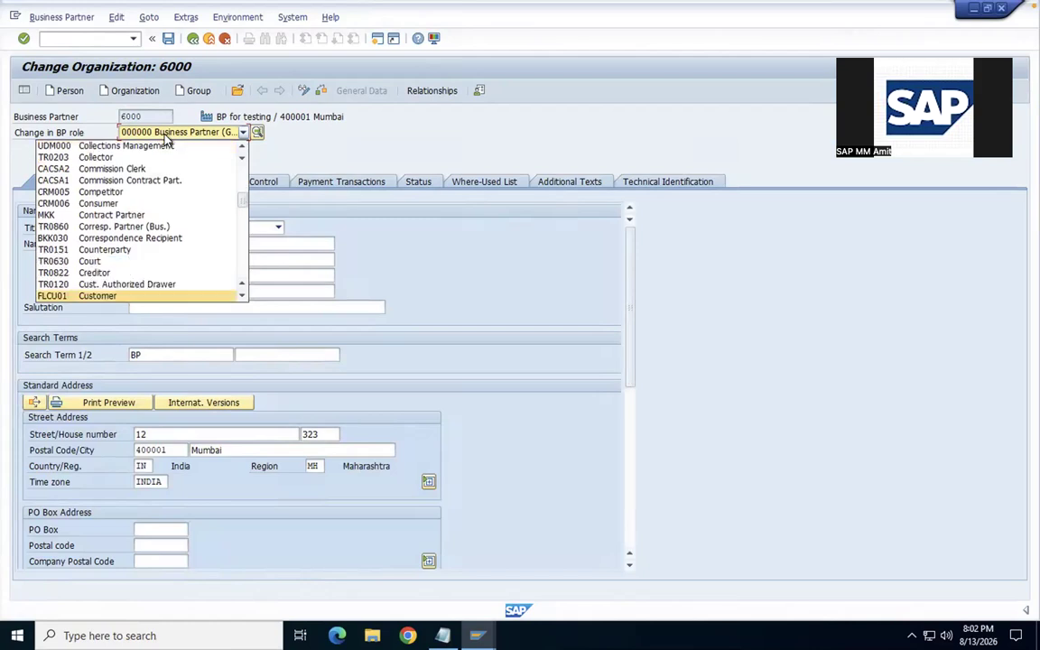
pyautogui.write('lv')
pyautogui.press('Down')
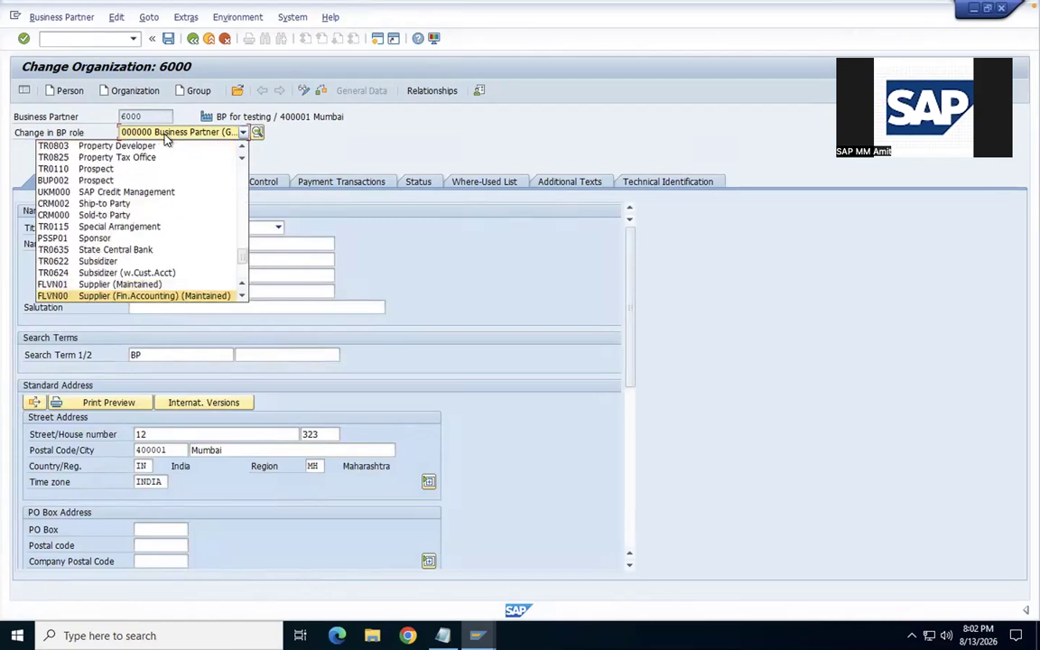
pyautogui.press('Return')
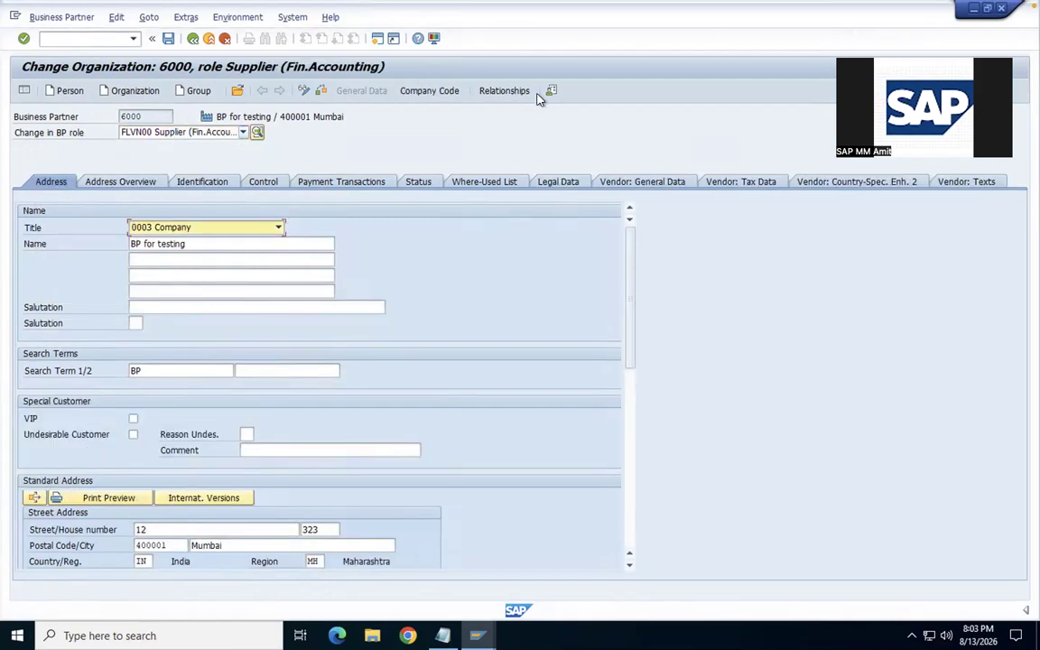
pyautogui.click(450, 93)
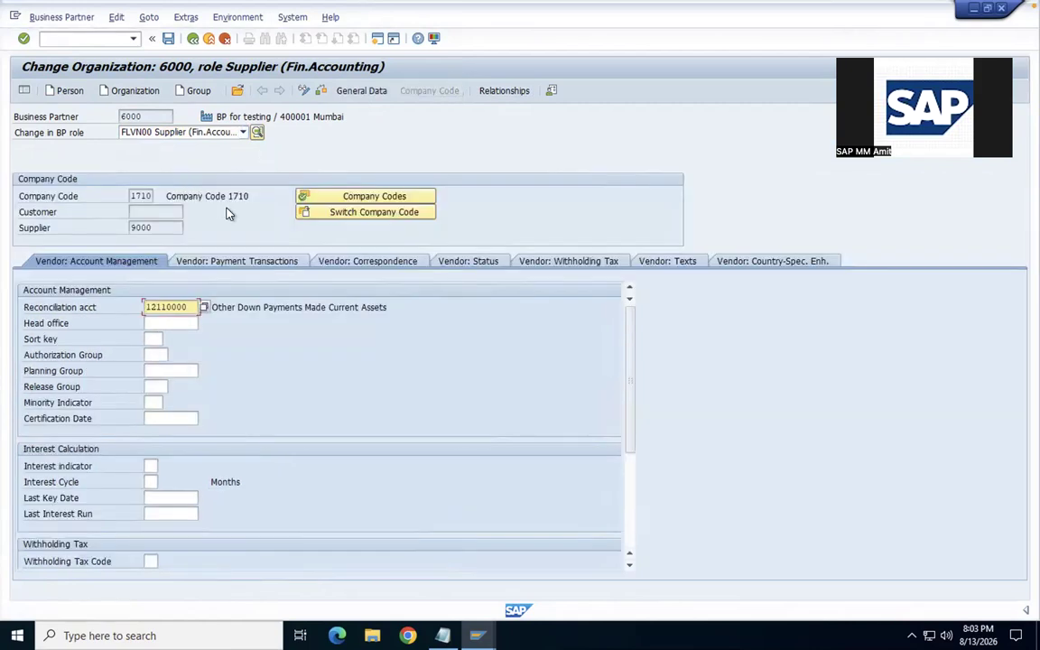
pyautogui.click(157, 228)
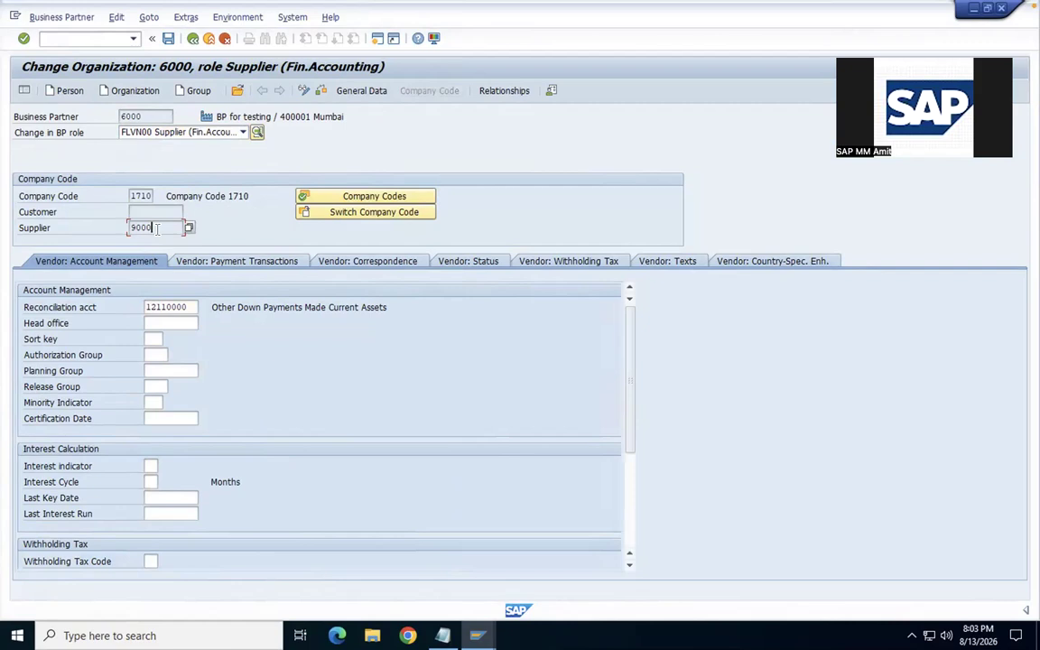
# Leave the business partner screen and open the General Table Display for vendor master table LFB1
pyautogui.click(194, 38)
pyautogui.write('B')
pyautogui.press('Return')
pyautogui.press('BackSpace')
pyautogui.write('se16')
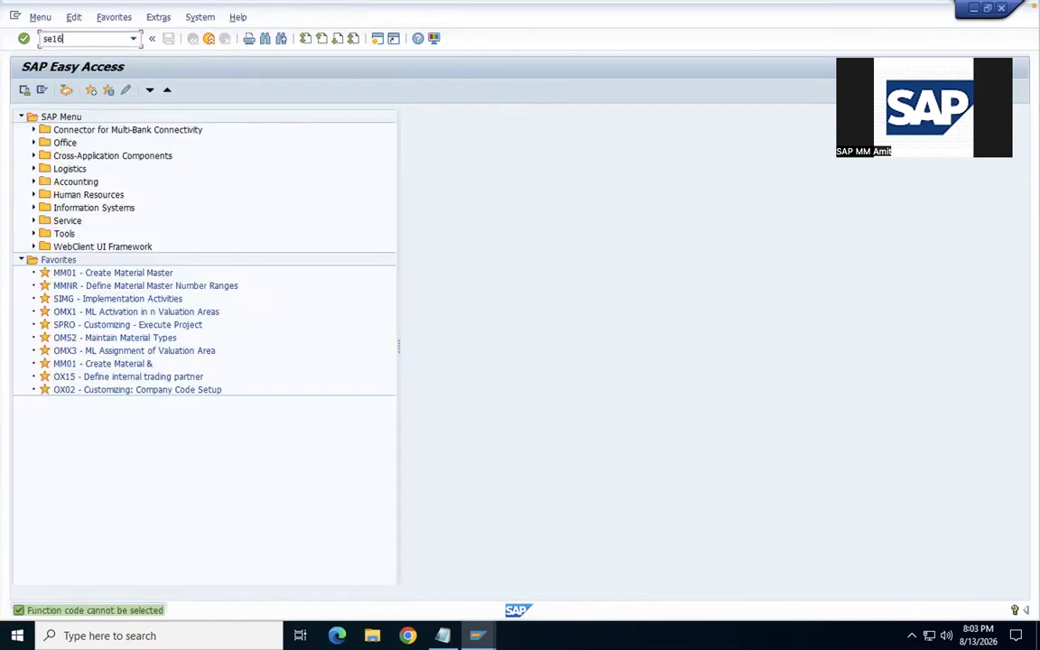
pyautogui.press('Return')
pyautogui.write('LFB1')
pyautogui.press('Return')
# List the LFB1 entries for company code 1710 and place the Notepad window beside the supplier column
pyautogui.click(149, 274)
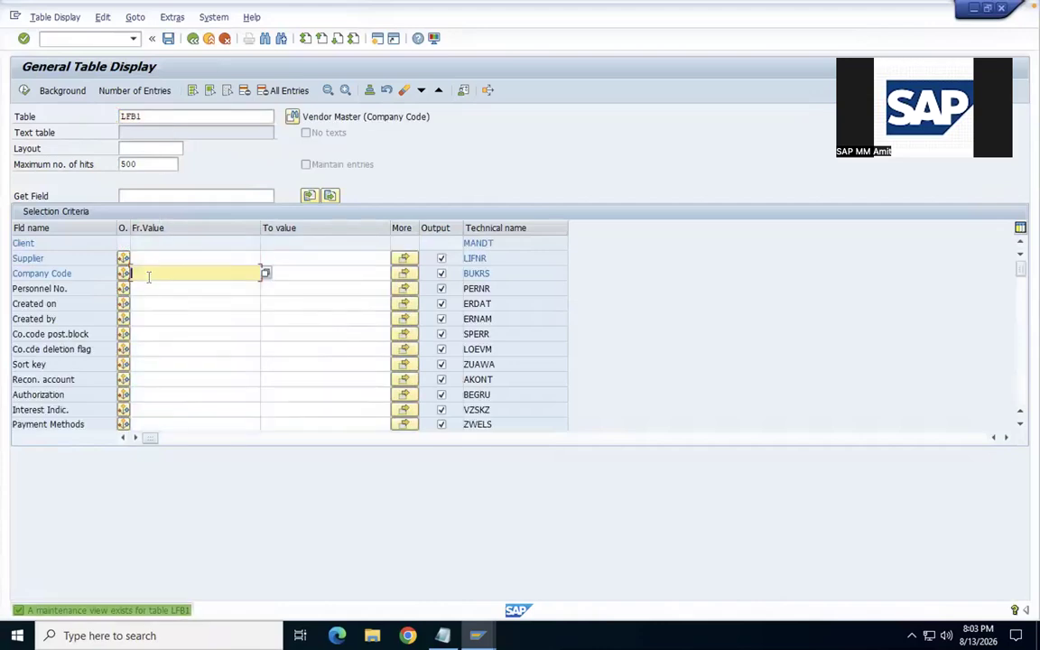
pyautogui.write('1710')
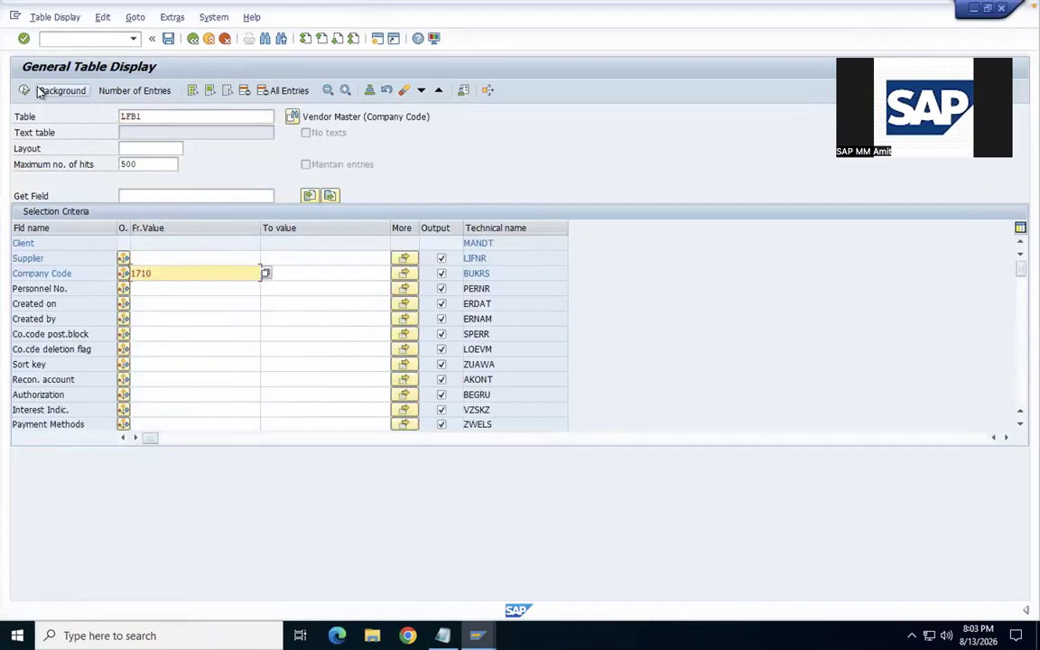
pyautogui.click(24, 90)
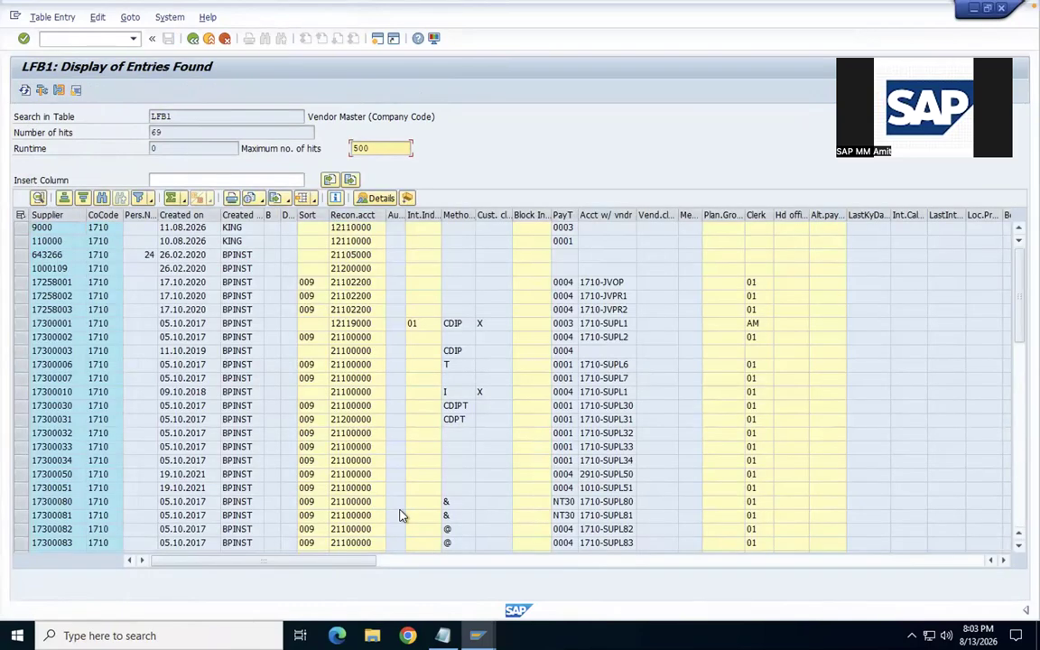
pyautogui.moveTo(313, 37); pyautogui.dragTo(601, 109)
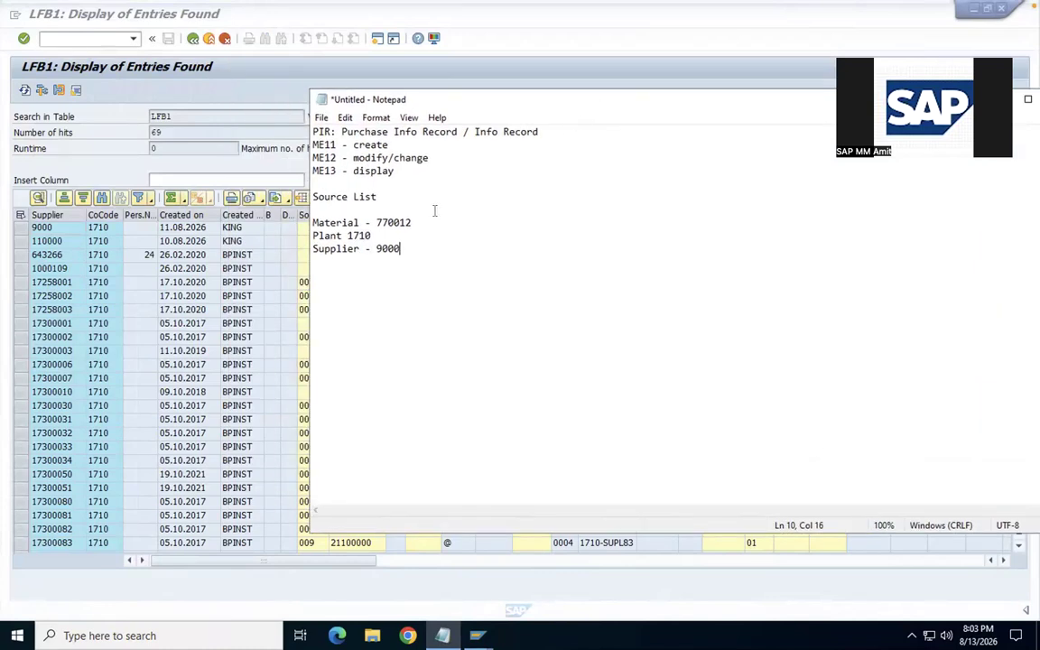
# In the Notepad supplier notes, move 9000 onto its own line and add supplier 110000 below it
pyautogui.click(377, 249)
pyautogui.press('Return')
pyautogui.press('End')
pyautogui.press('Return')
pyautogui.write('110000')
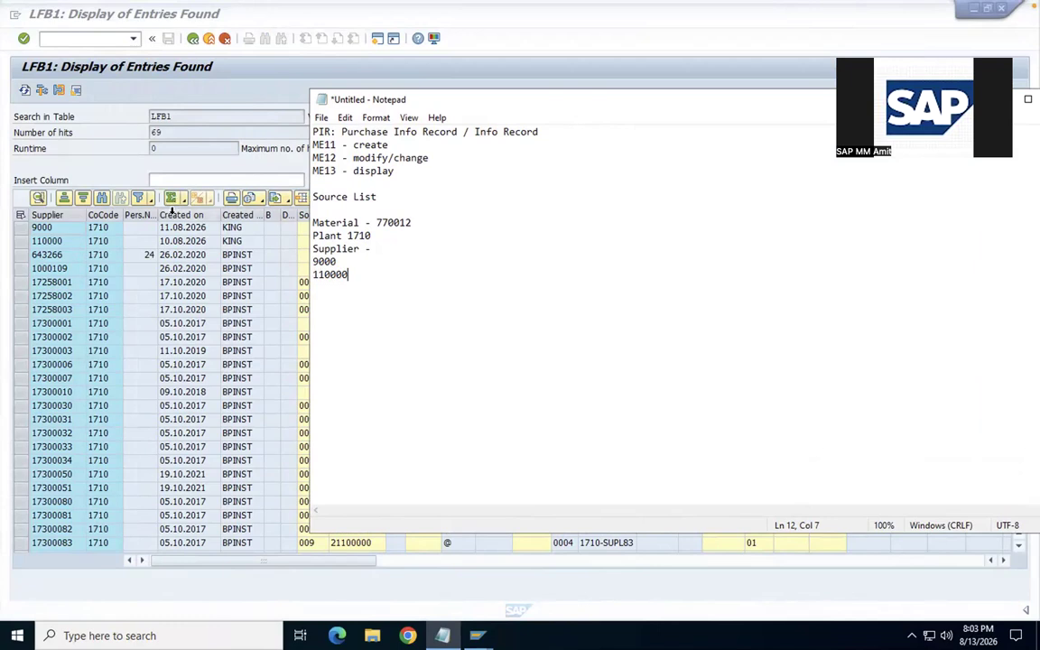
# Sort the LFB1 entries by creation date in descending order and add supplier 17300050 to the Notepad list
pyautogui.click(161, 193)
pyautogui.click(83, 197)
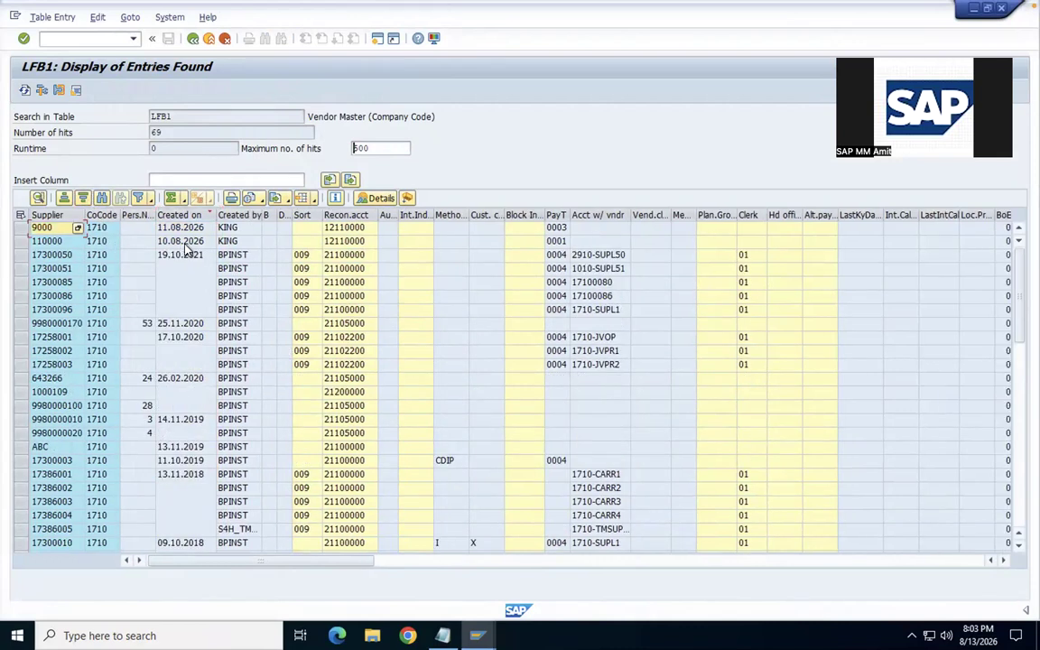
pyautogui.click(71, 256)
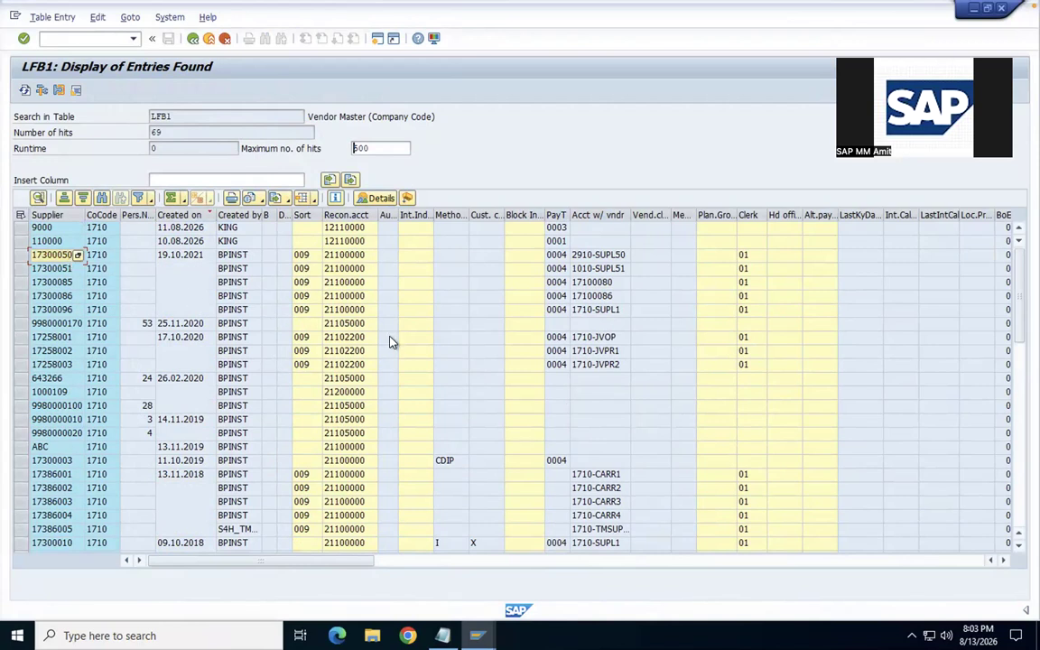
pyautogui.hotkey('alt', 'Tab')
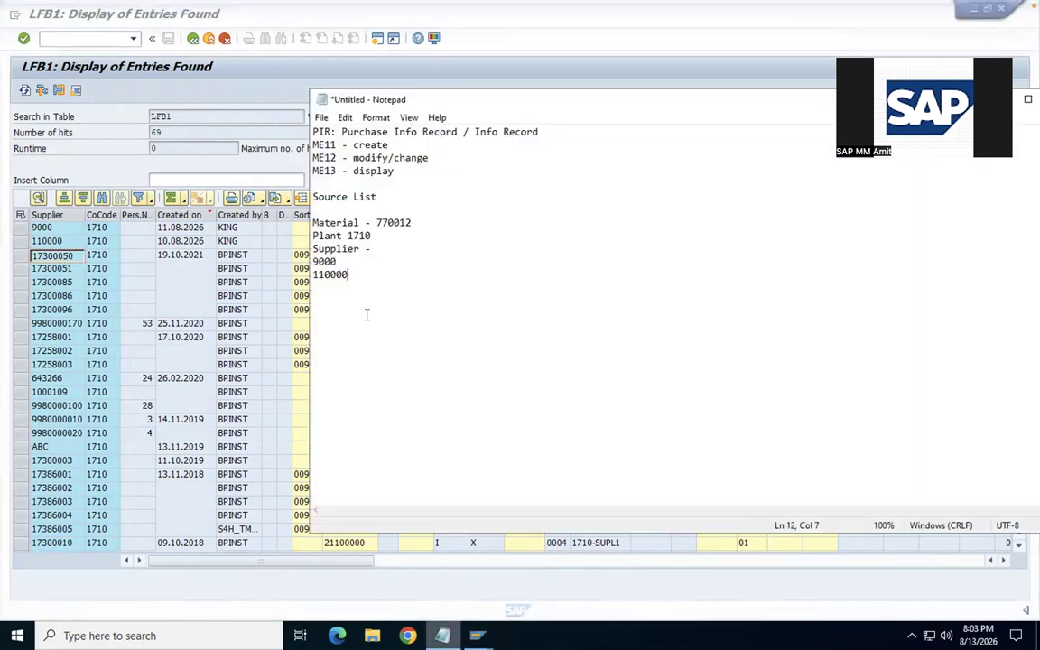
pyautogui.write('17300050')
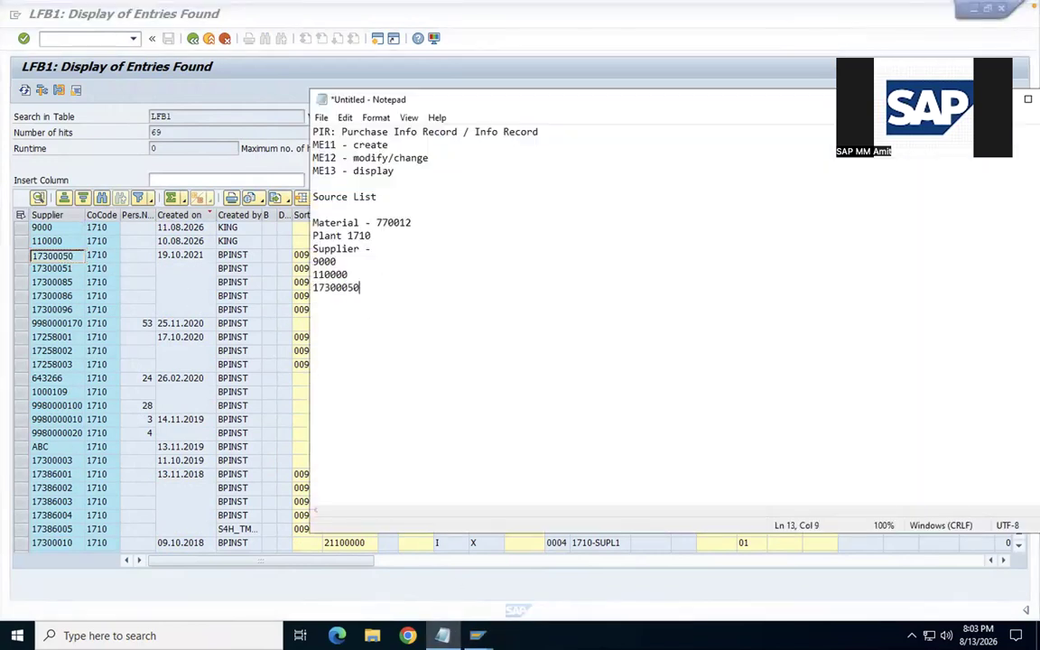
pyautogui.moveTo(361, 289); pyautogui.dragTo(313, 262)
pyautogui.click(344, 275)
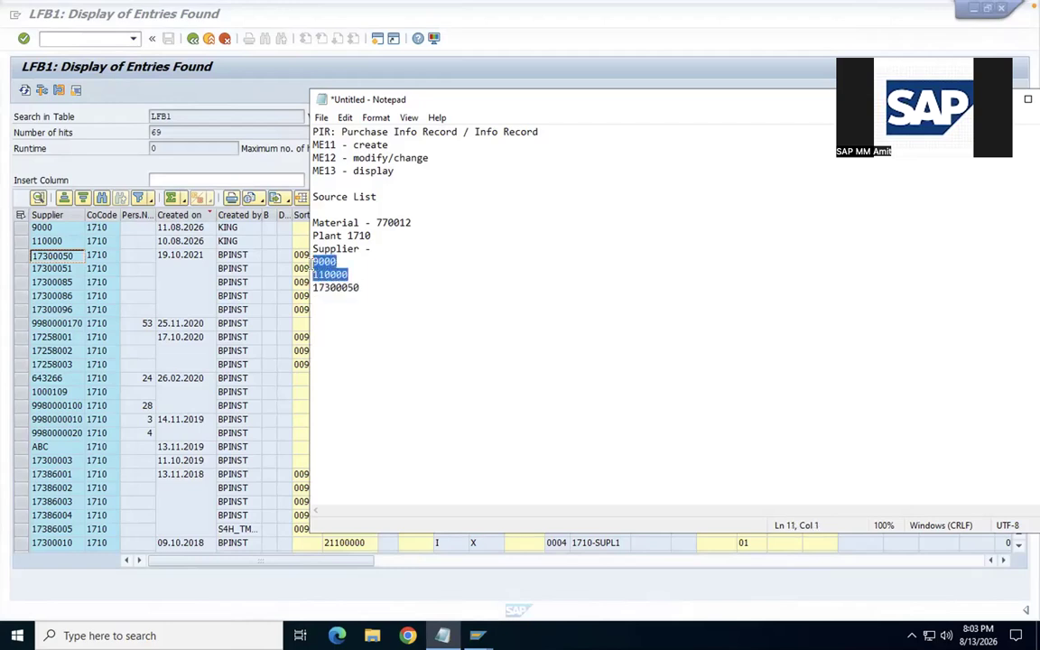
pyautogui.click(355, 274)
pyautogui.hotkey('shift', 'Home')
pyautogui.click(355, 273)
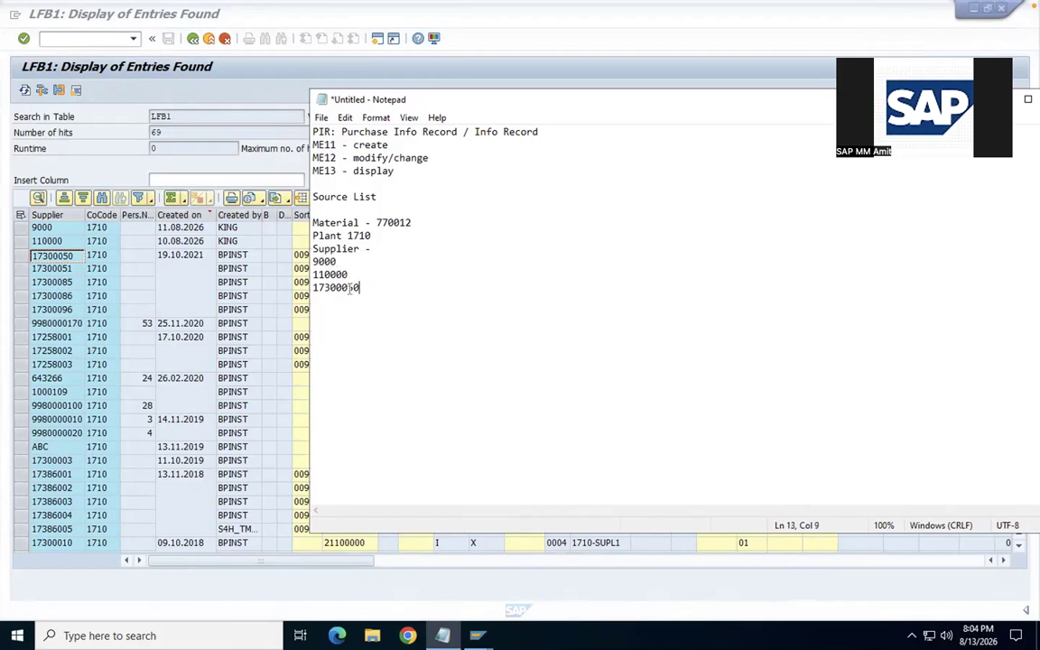
pyautogui.hotkey('shift', 'Home')
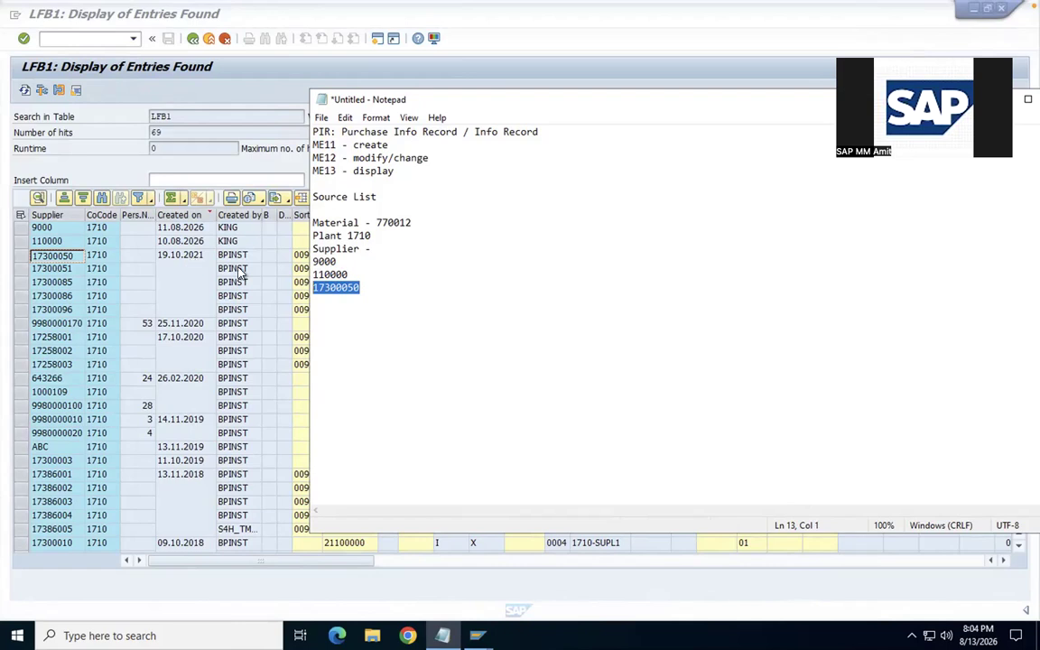
pyautogui.click(342, 291)
pyautogui.click(378, 250)
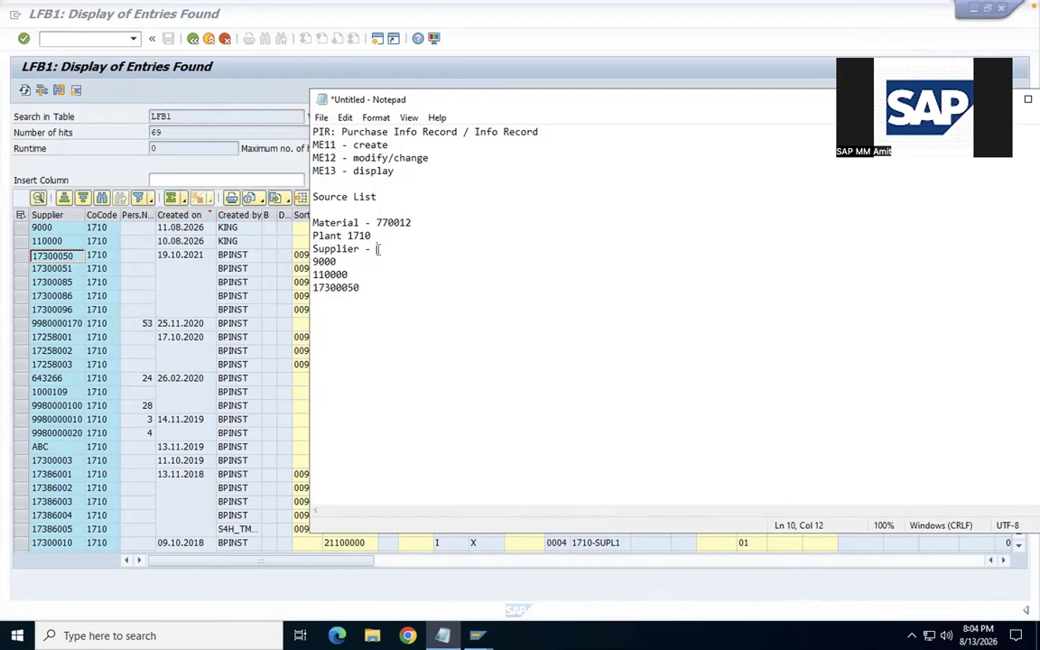
# Leave the LFB1 table display in SAP and open transaction ME01 to maintain a source list
pyautogui.click(228, 60)
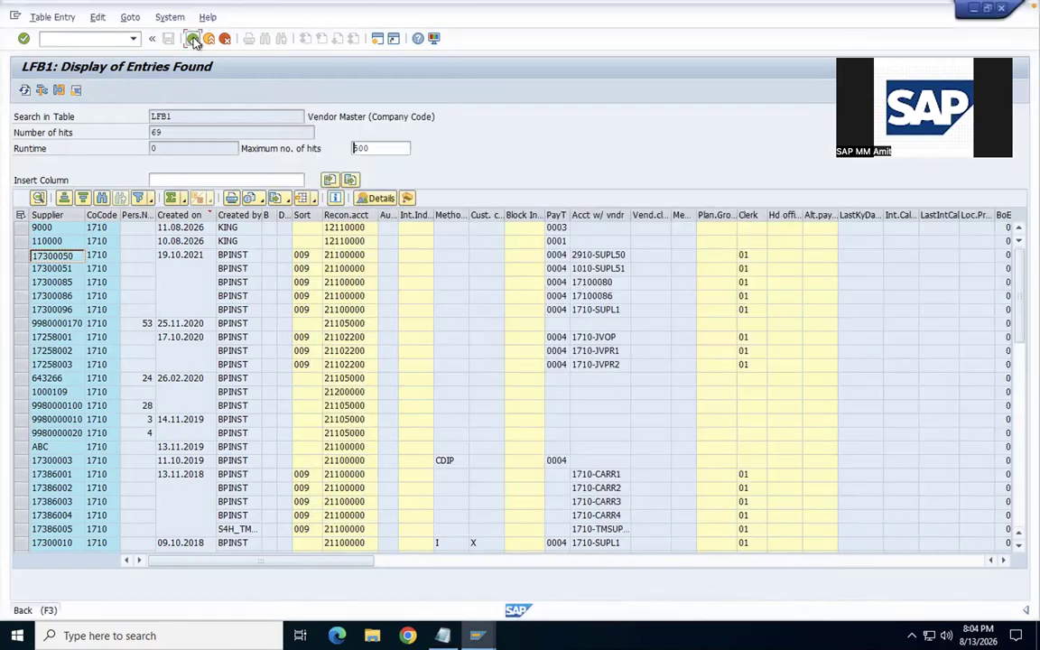
pyautogui.click(193, 38)
pyautogui.write('ME01')
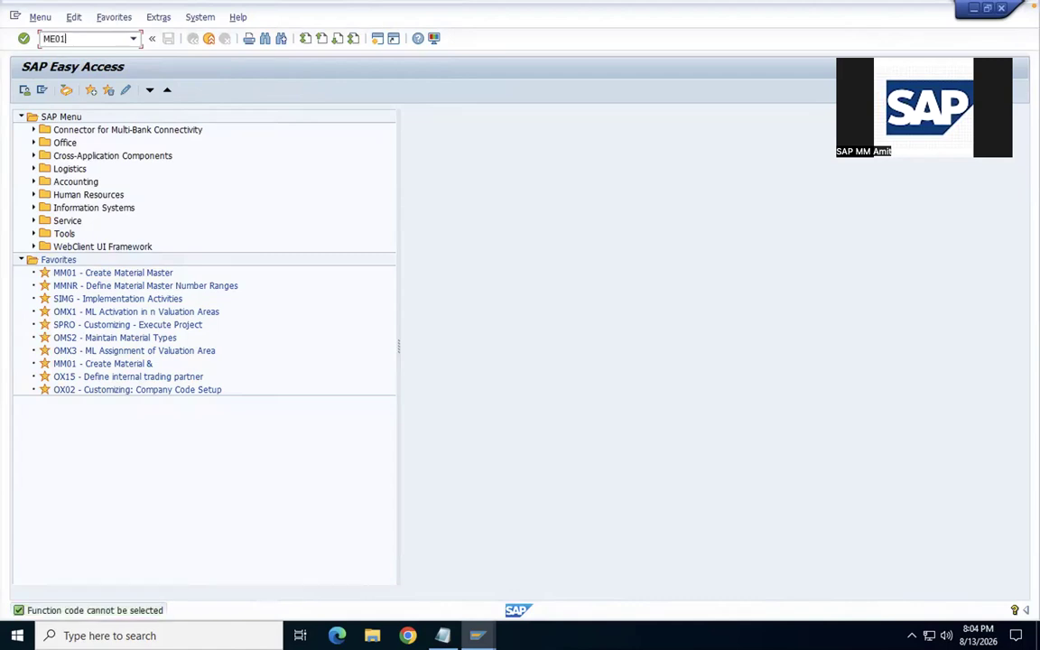
pyautogui.press('Return')
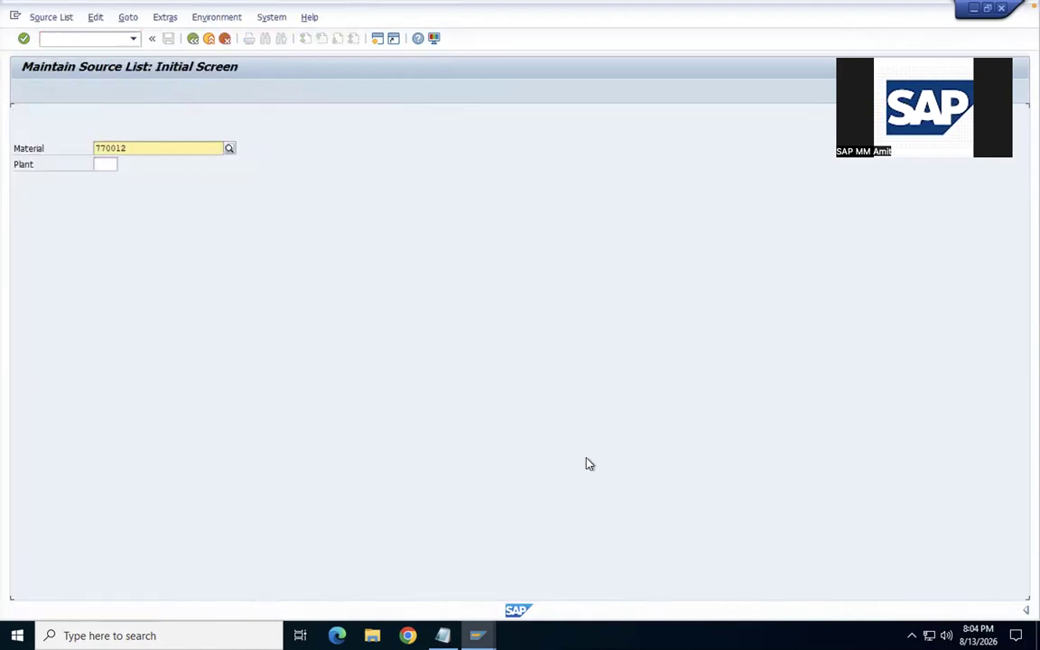
# Check material number 770012 against the Notepad notes, set the plant to 1710 and open the source list overview
pyautogui.hotkey('alt', 'Tab')
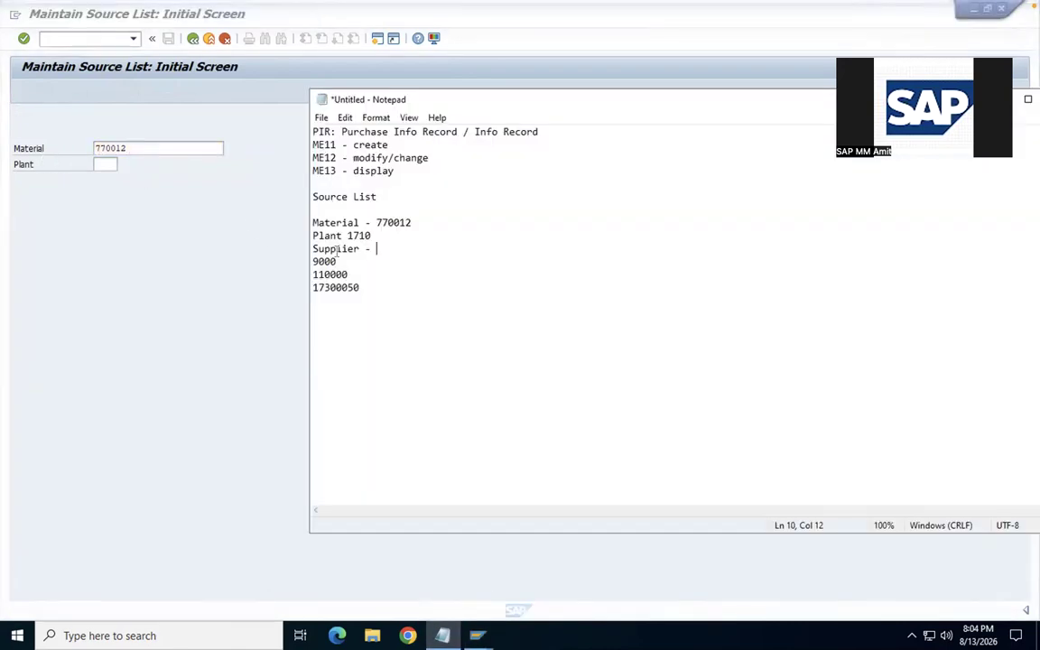
pyautogui.doubleClick(391, 222)
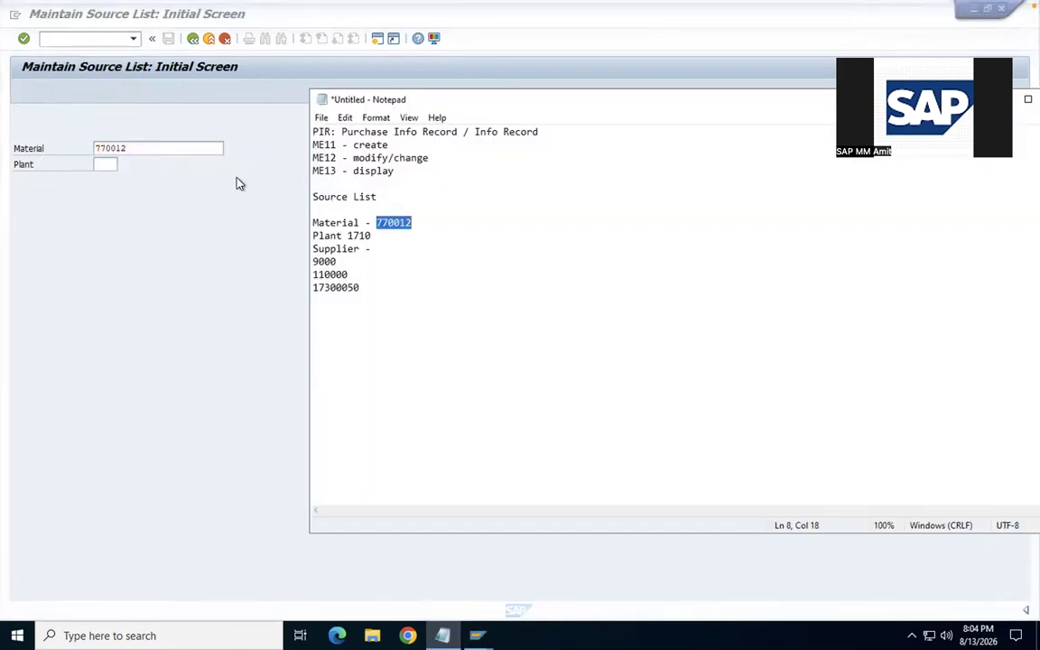
pyautogui.click(104, 164)
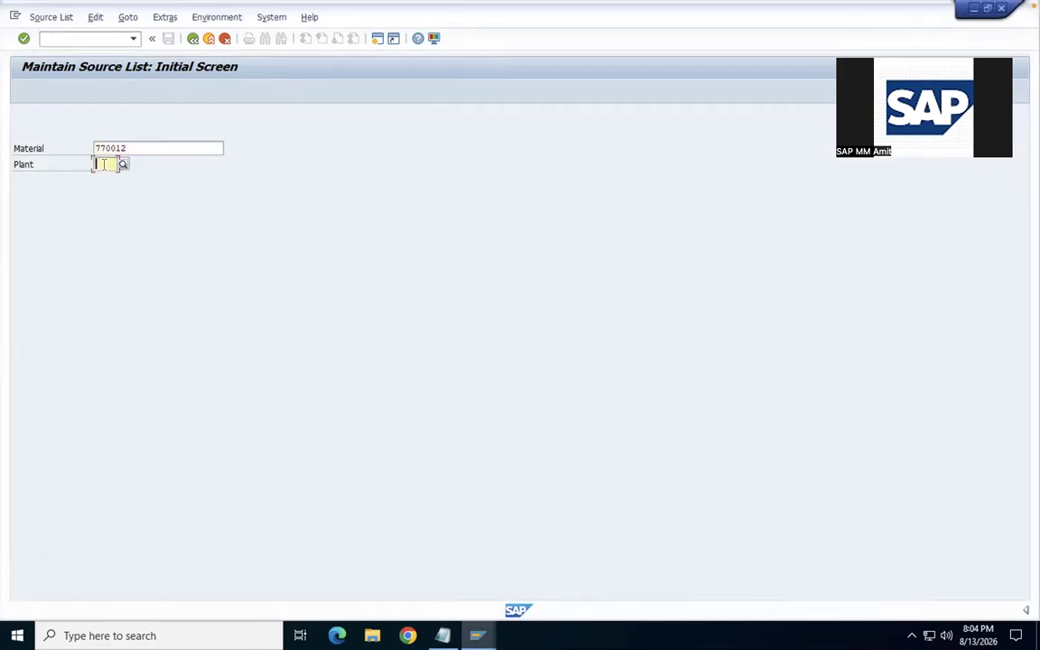
pyautogui.write('1710')
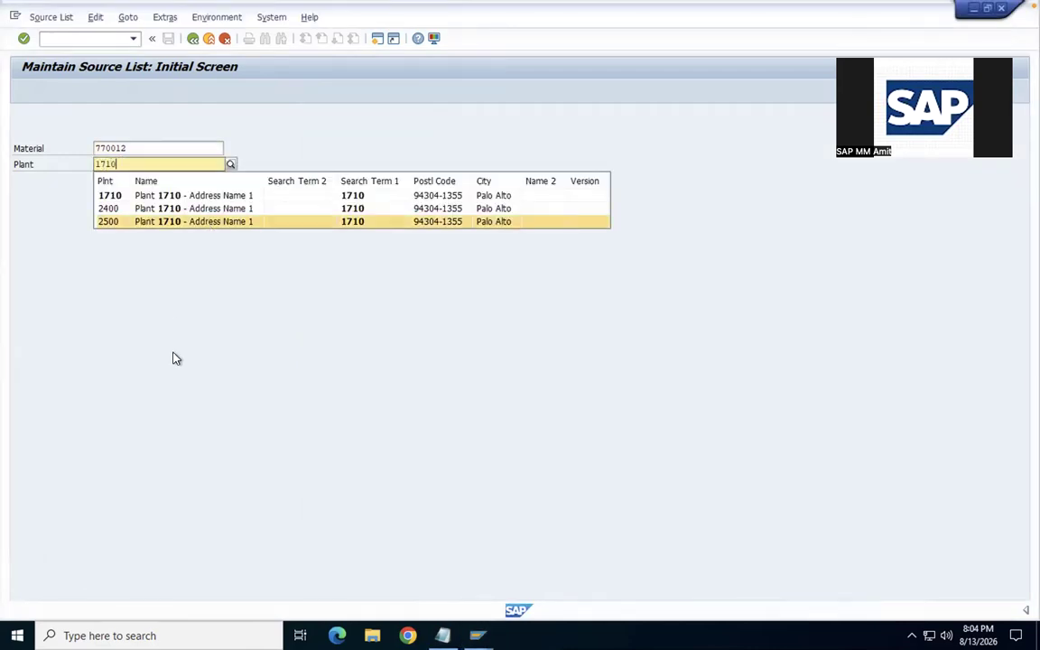
pyautogui.click(176, 356)
pyautogui.press('Return')
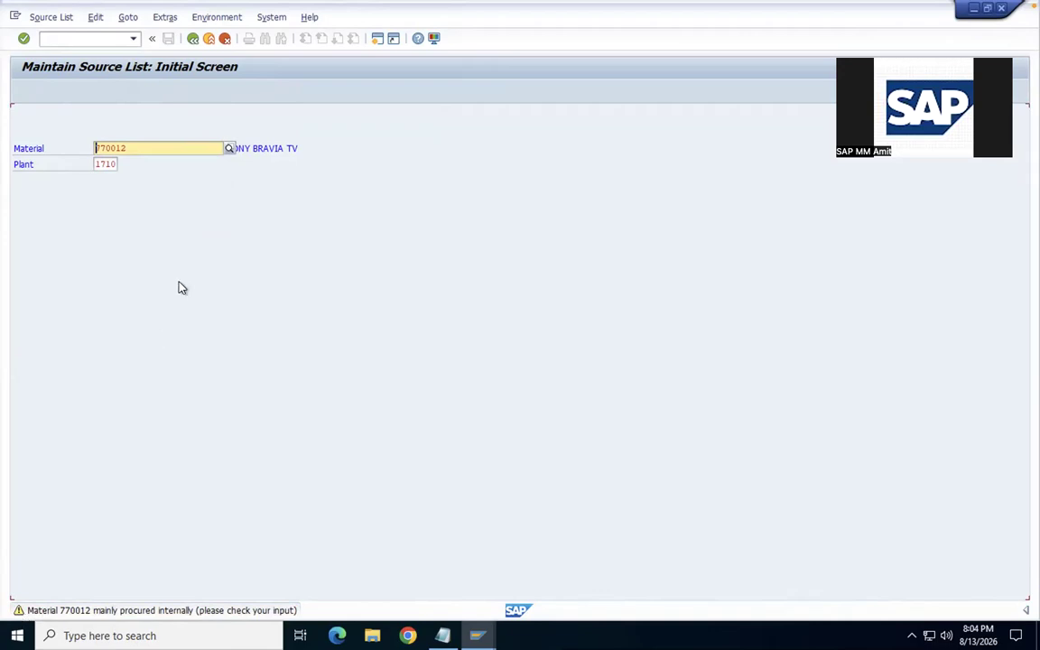
pyautogui.press('Return')
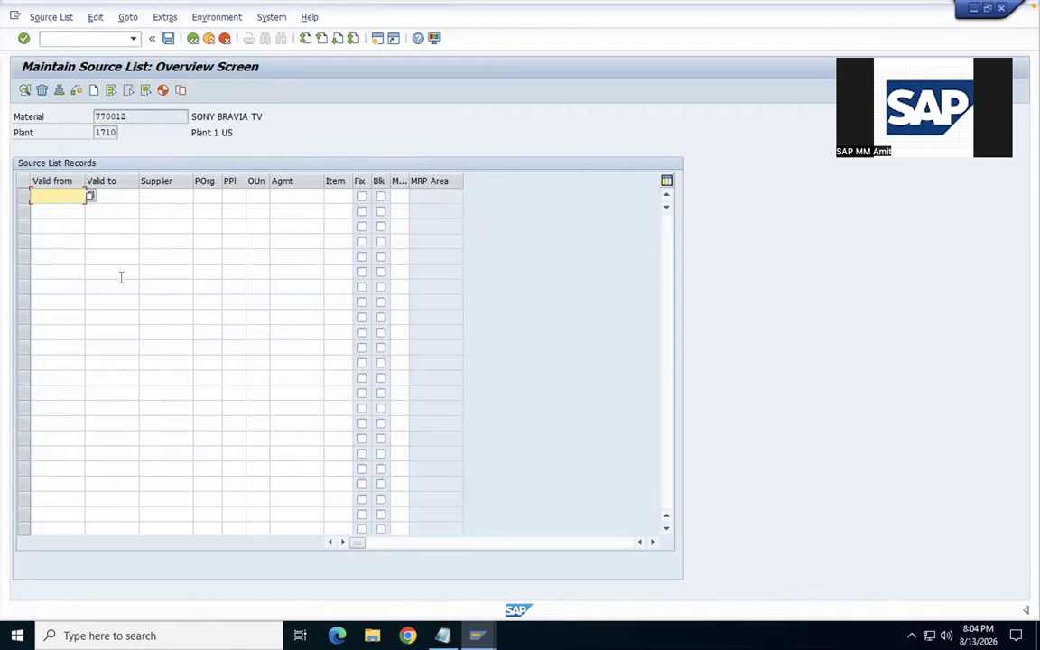
# Set the first source list record's validity from 13.08.2026 to 31.12.2026
pyautogui.click(91, 196)
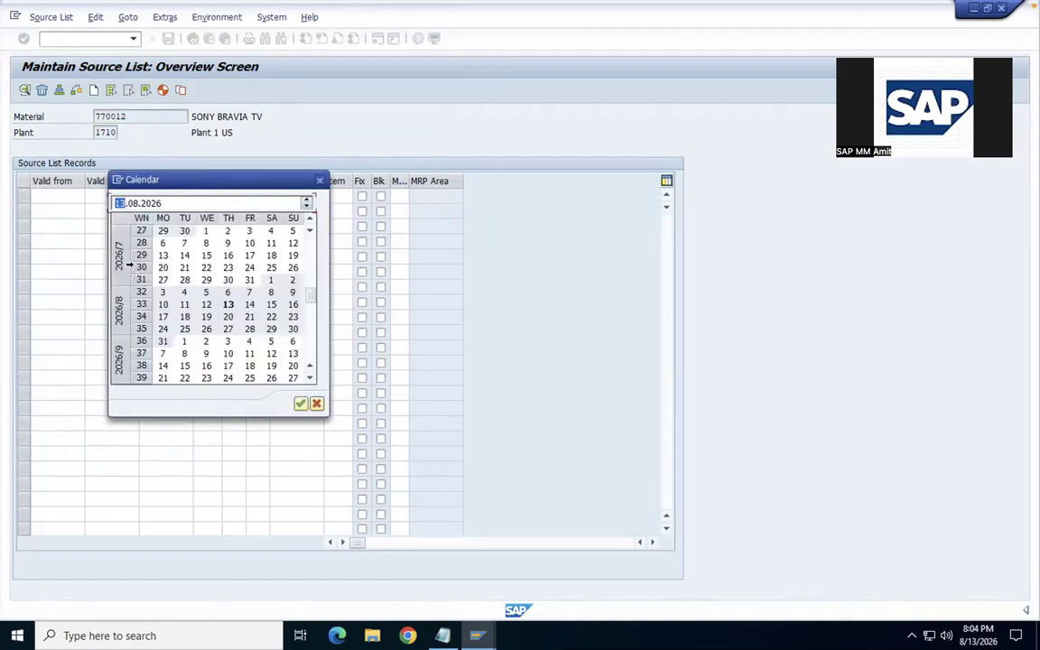
pyautogui.doubleClick(228, 304)
pyautogui.click(118, 196)
pyautogui.click(138, 196)
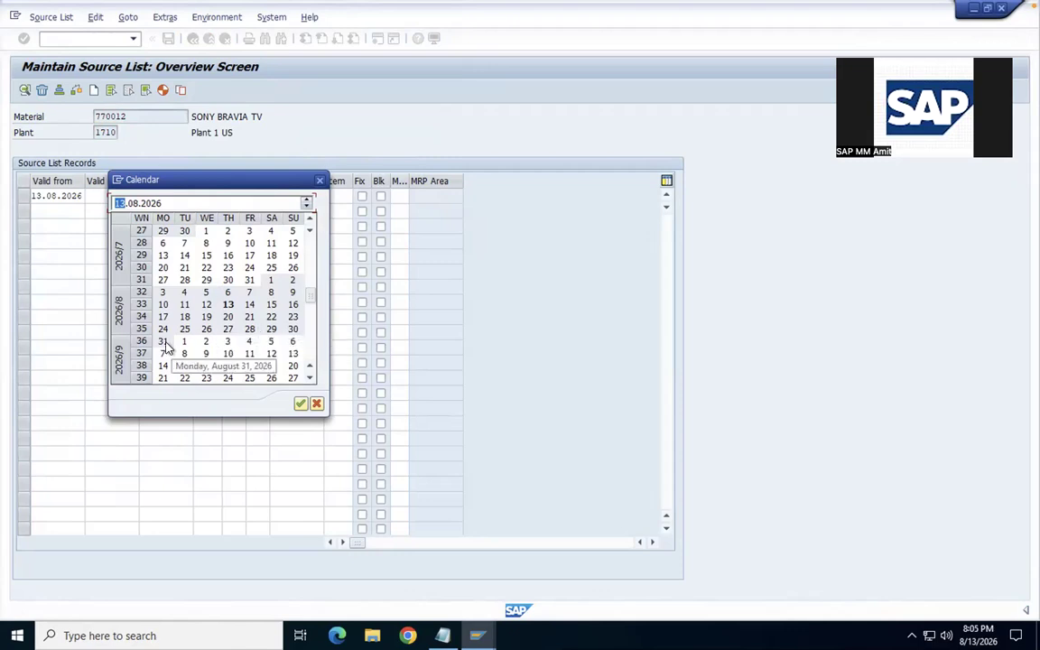
pyautogui.doubleClick(164, 345)
pyautogui.click(127, 196)
pyautogui.click(139, 196)
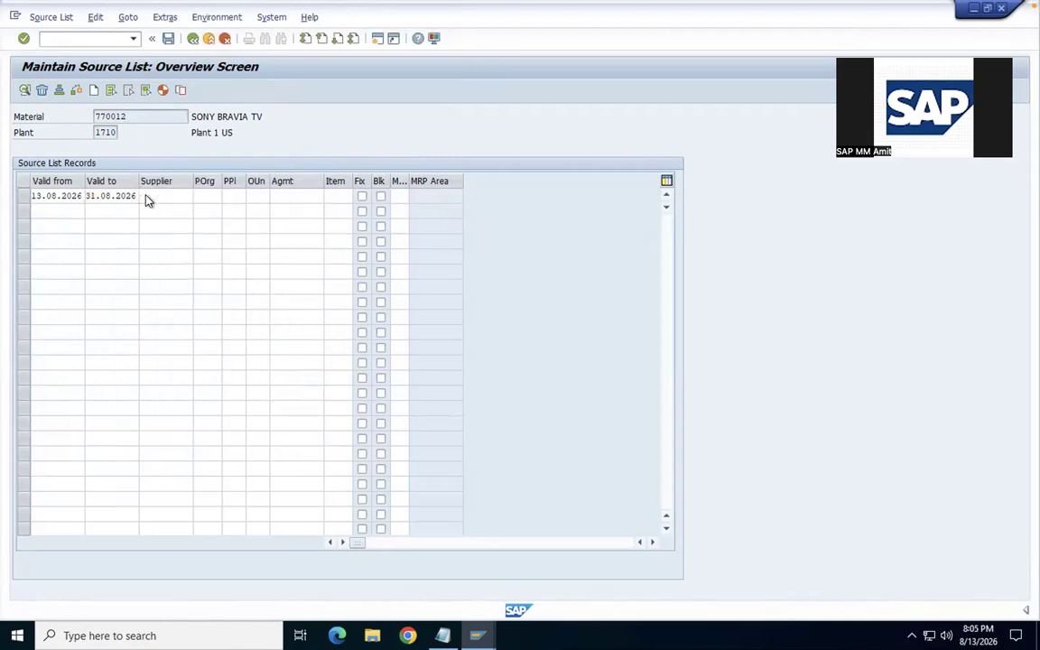
pyautogui.scroll(-4, 233, 346)
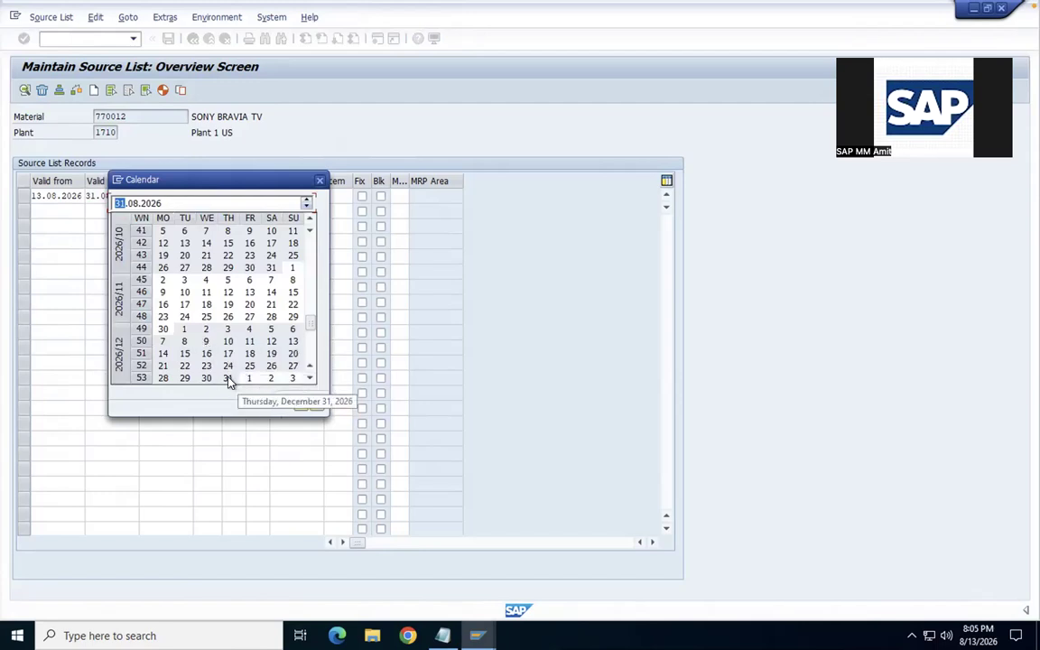
pyautogui.doubleClick(227, 378)
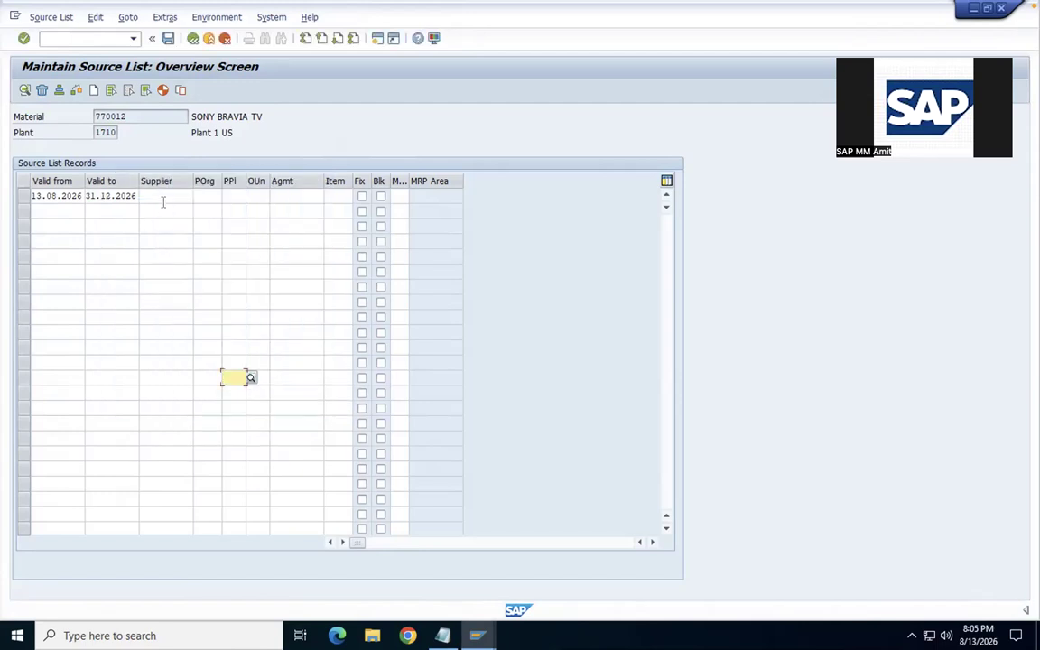
# Assign supplier 9000 and purchasing organization 1710 to the first source list record
pyautogui.click(163, 201)
pyautogui.write('9000')
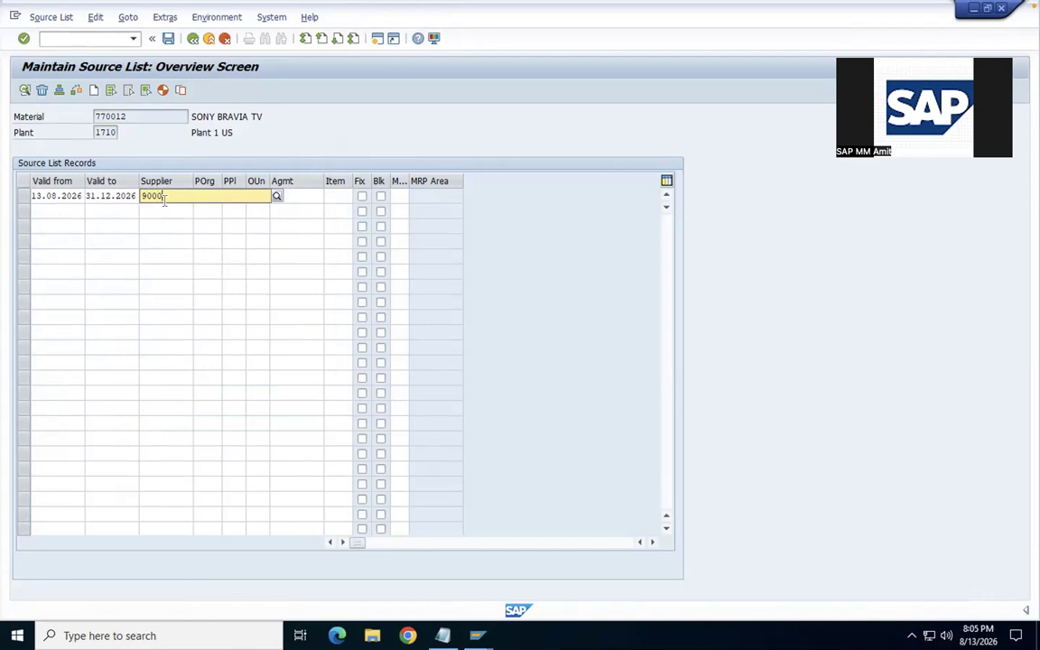
pyautogui.press('Tab')
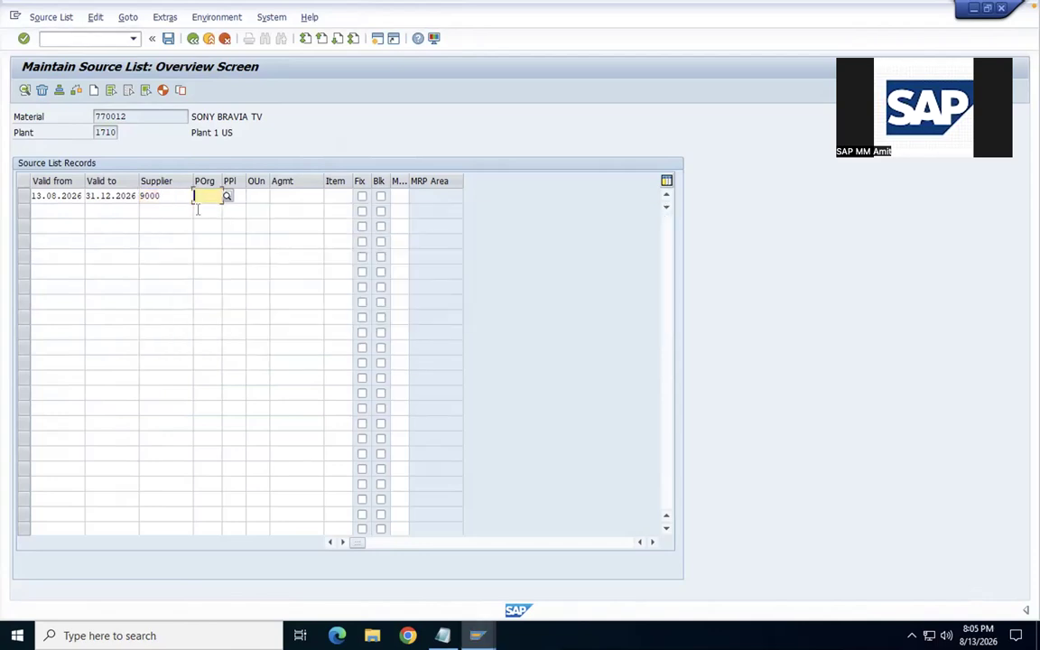
pyautogui.write('1710')
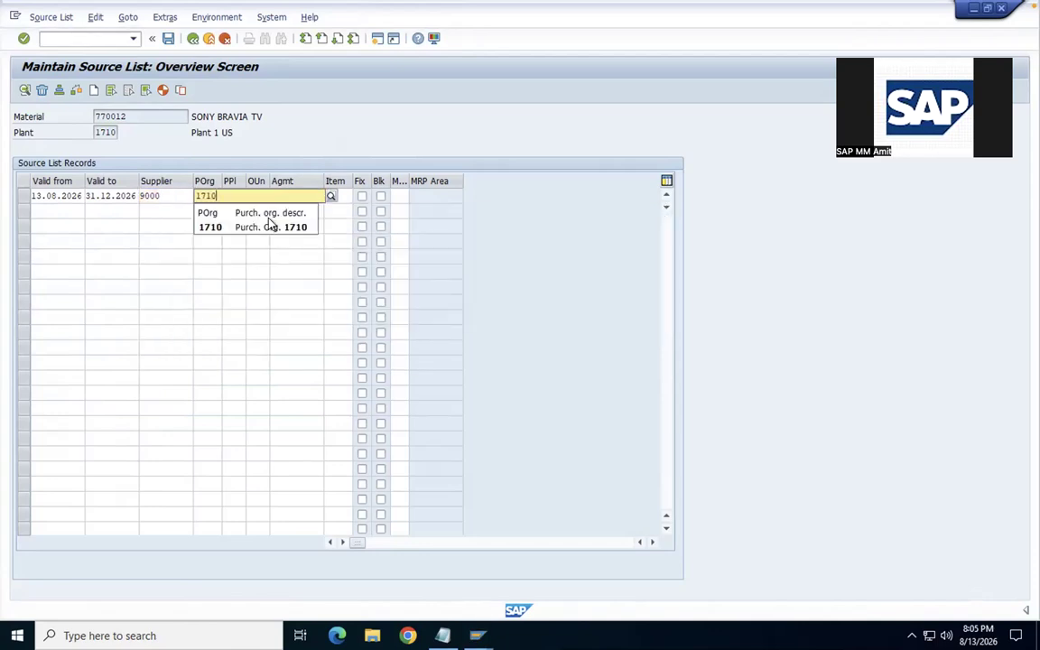
pyautogui.press('Tab')
pyautogui.press('Return')
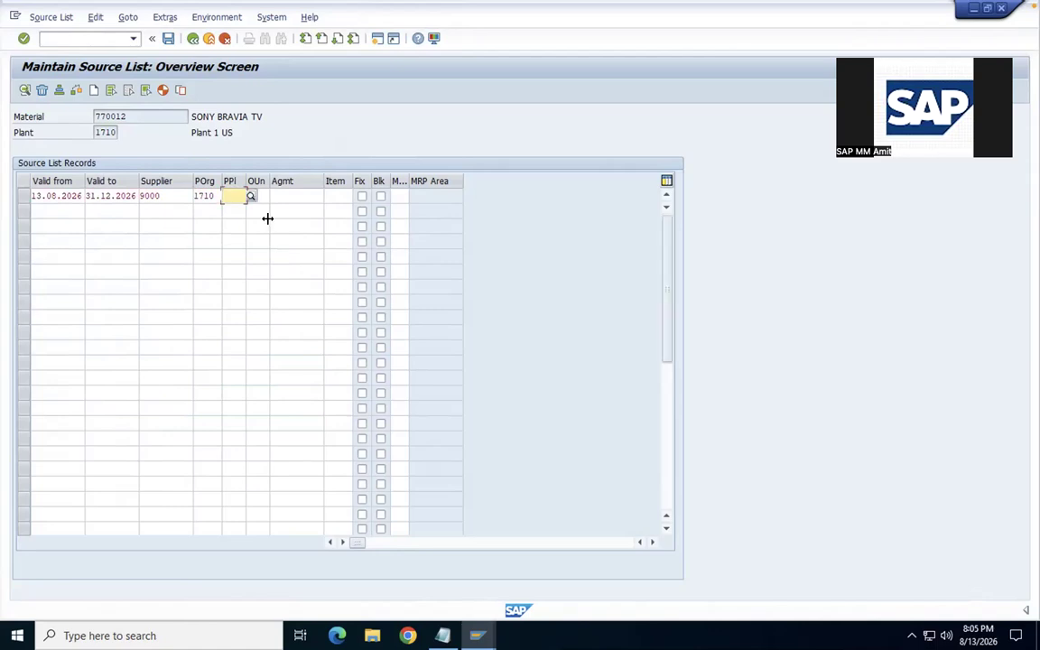
# Start a second source list record valid from 13.08.2026 to 31.12.2026
pyautogui.click(77, 211)
pyautogui.press('Down')
pyautogui.press('Down')
pyautogui.press('Return')
pyautogui.press('Tab')
pyautogui.press('Down')
pyautogui.press('Down')
pyautogui.press('Return')
# Assign supplier 110000 and purchasing organization 1710 to the second source list record
pyautogui.click(169, 211)
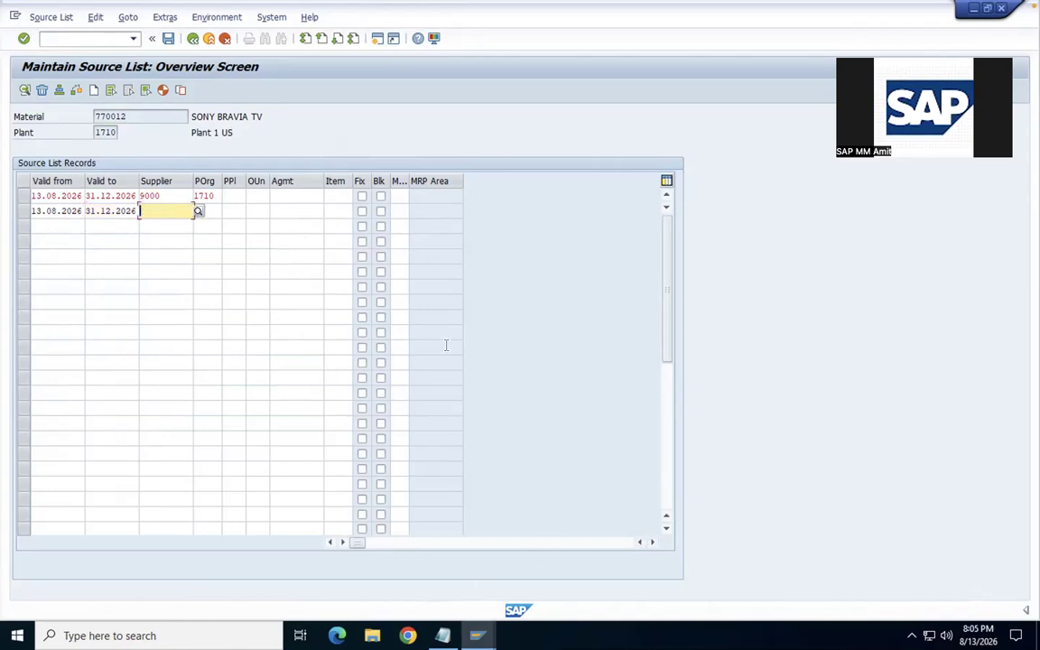
pyautogui.write('110000')
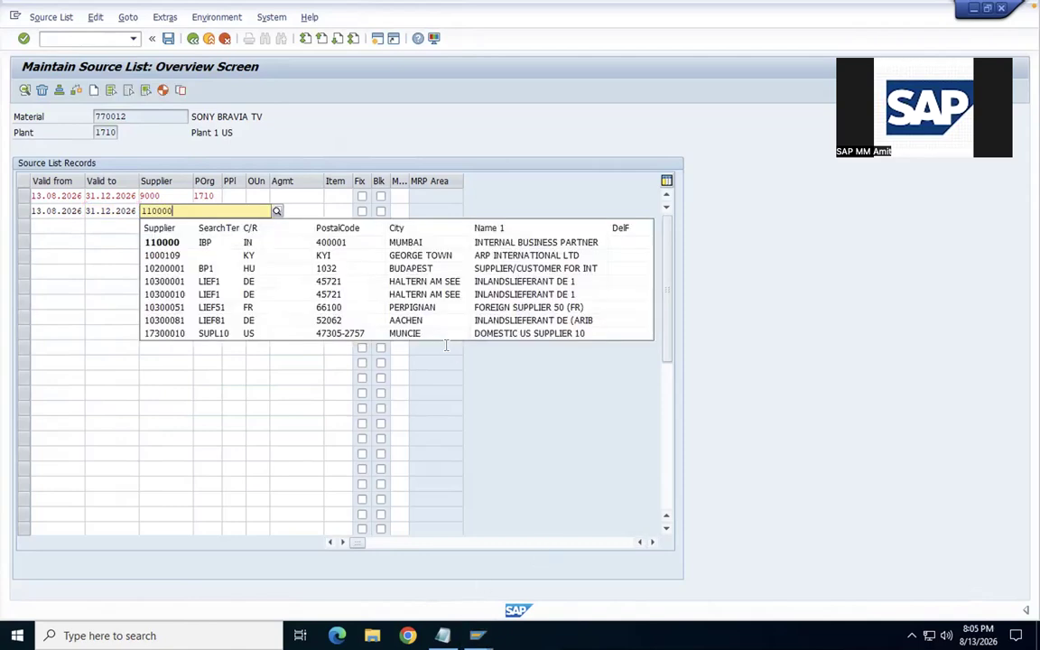
pyautogui.press('Tab')
pyautogui.write('1710')
pyautogui.press('Return')
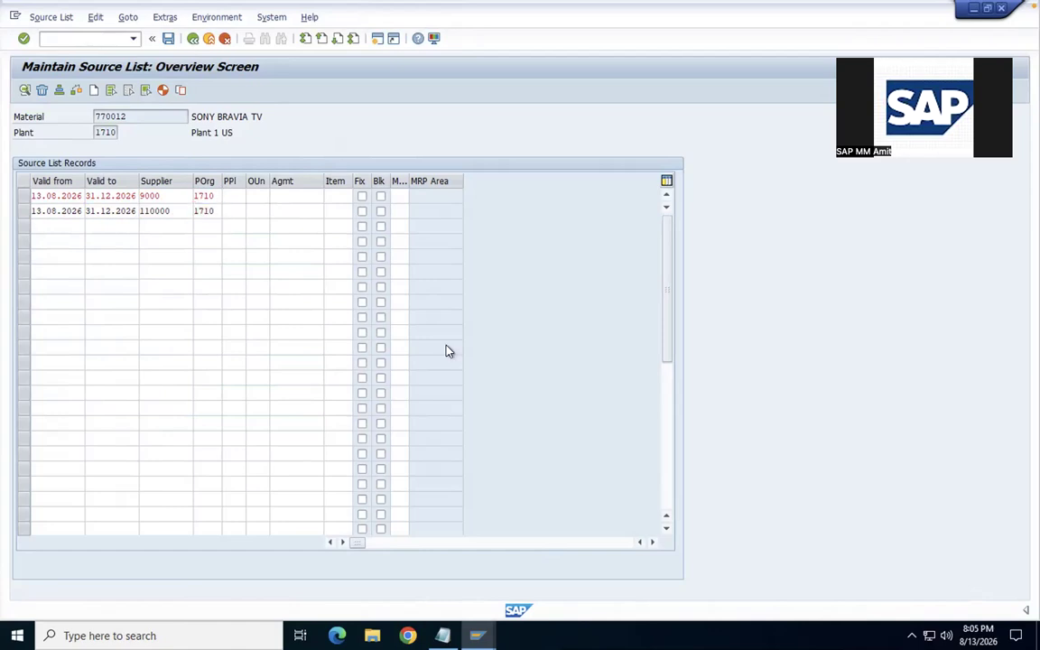
# Start a third source list record valid from 13.08.2026 to 31.12.2026
pyautogui.click(74, 236)
pyautogui.write('13.08.2026')
pyautogui.press('Tab')
pyautogui.write('31.12.2026')
pyautogui.press('Return')
pyautogui.press('Tab')
pyautogui.press('Tab')
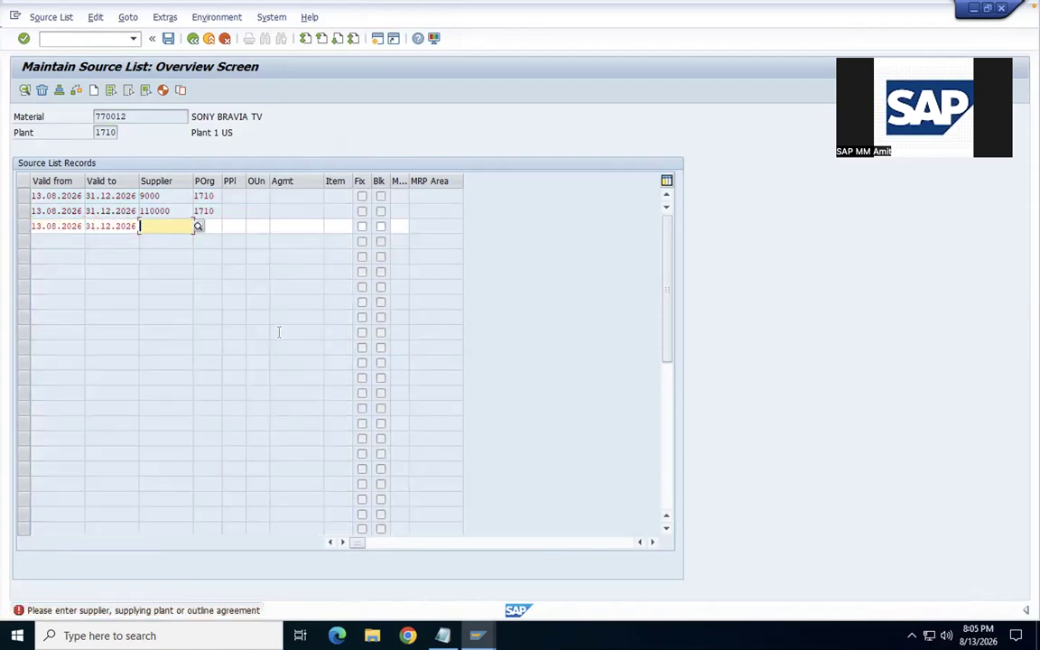
# Copy supplier 17300050 from the Notepad notes into the third source list record and set its purchasing organization to 1710
pyautogui.hotkey('alt', 'Tab')
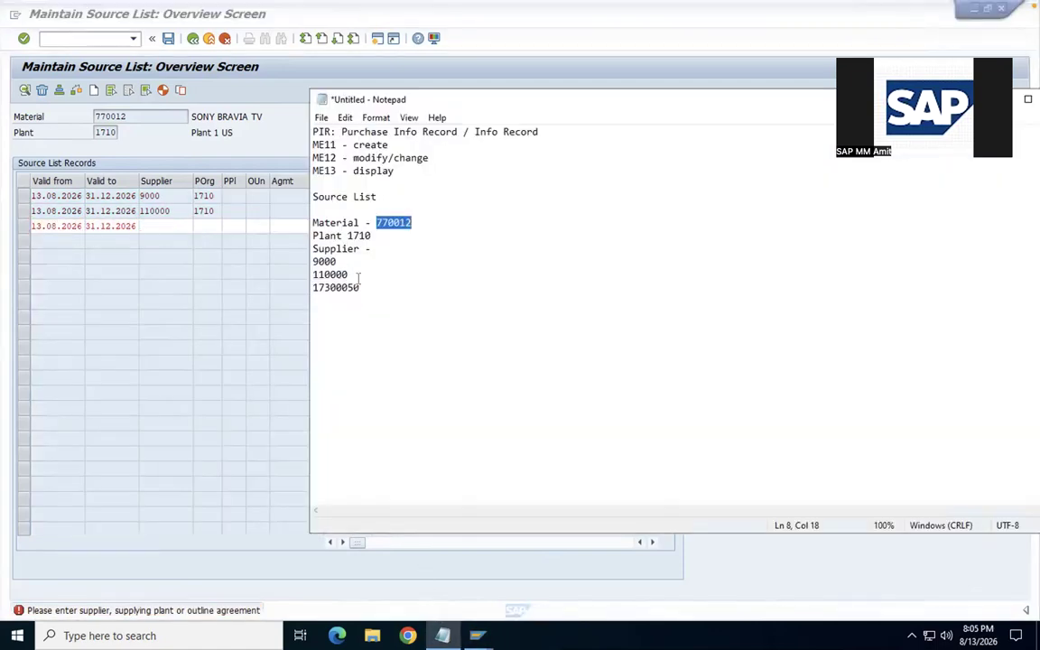
pyautogui.doubleClick(344, 287)
pyautogui.hotkey('ctrl', 'c')
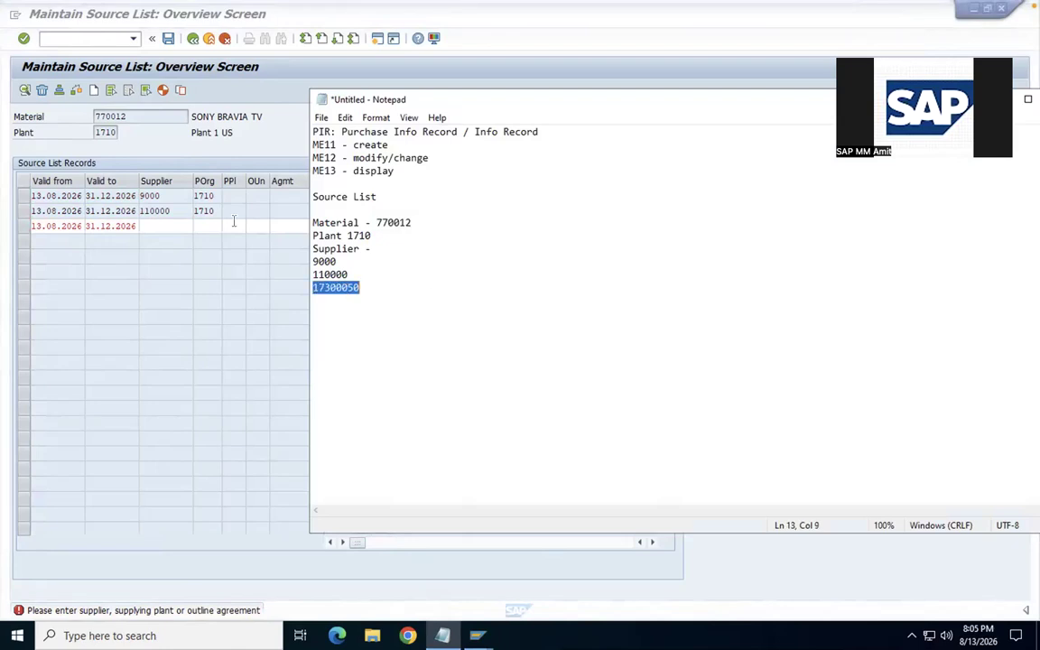
pyautogui.click(181, 223)
pyautogui.hotkey('ctrl', 'v')
pyautogui.press('Tab')
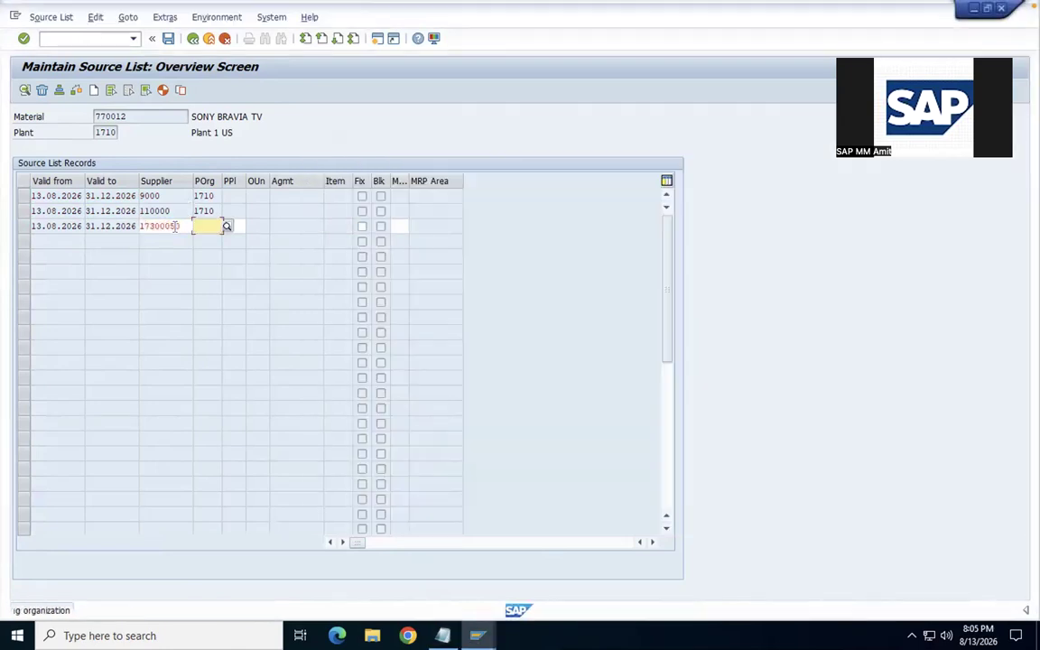
pyautogui.write('1710')
pyautogui.press('Return')
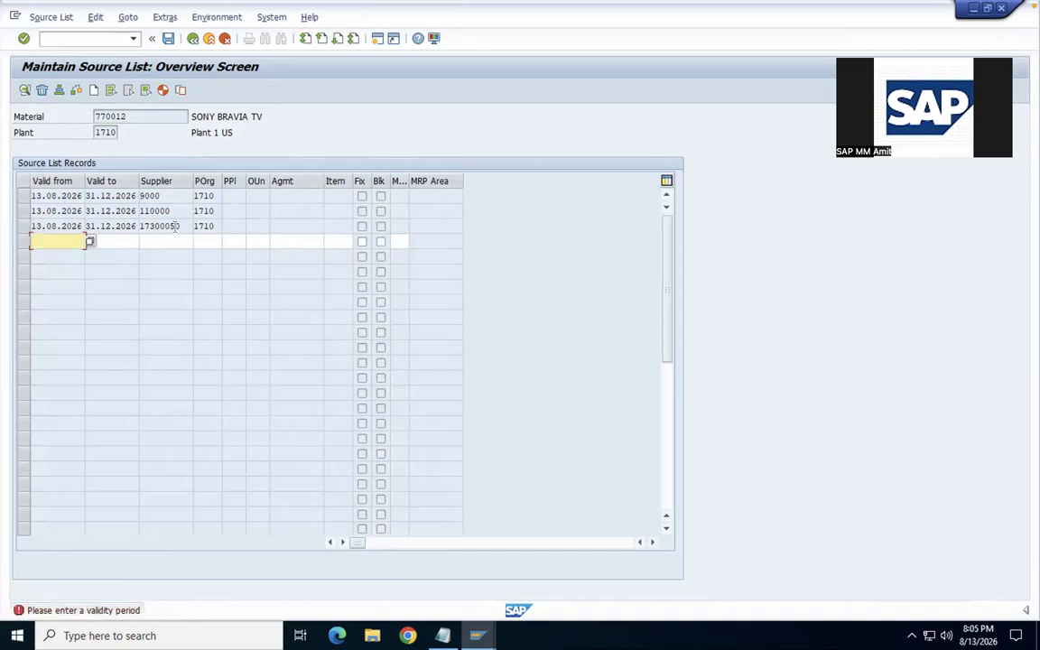
# Abandon the source list overview stuck on the empty fourth record and restart transaction ME01
pyautogui.press('space')
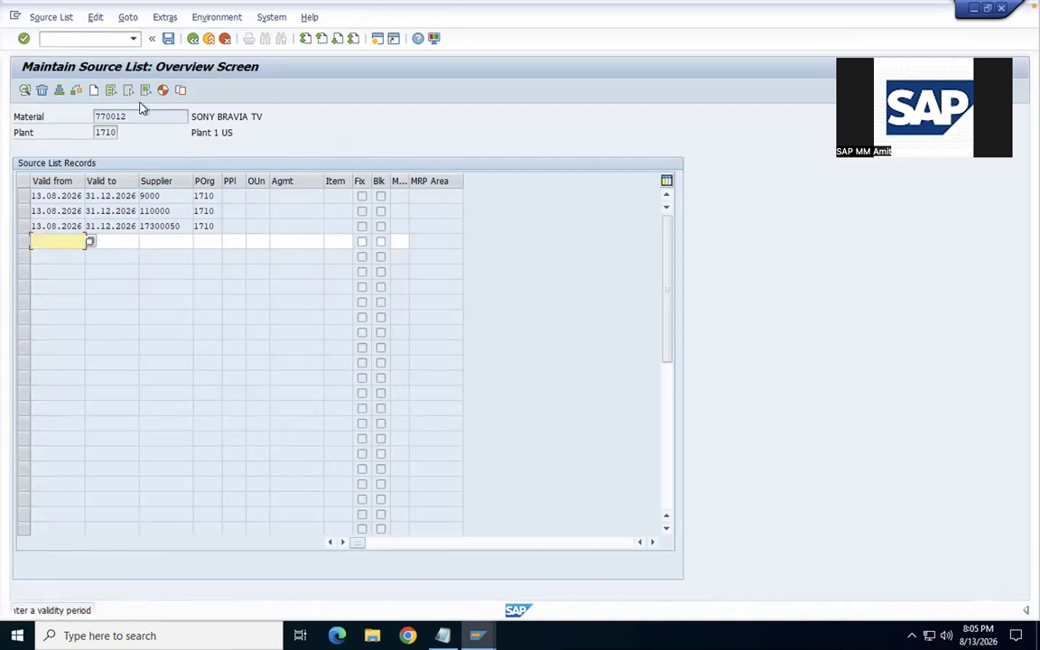
pyautogui.click(208, 38)
pyautogui.click(260, 267)
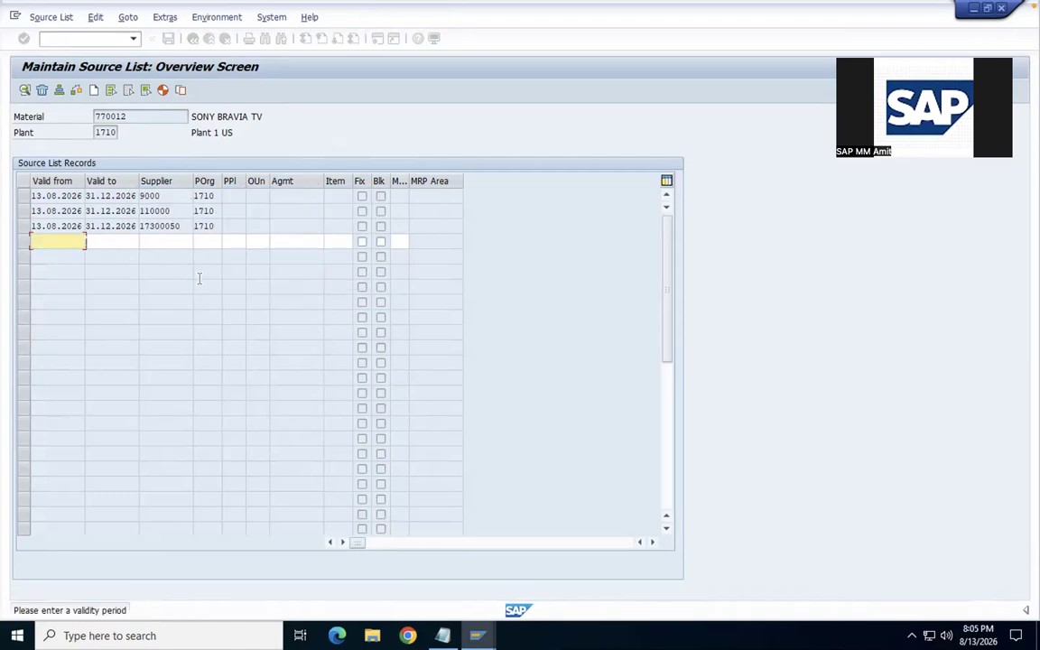
pyautogui.click(90, 39)
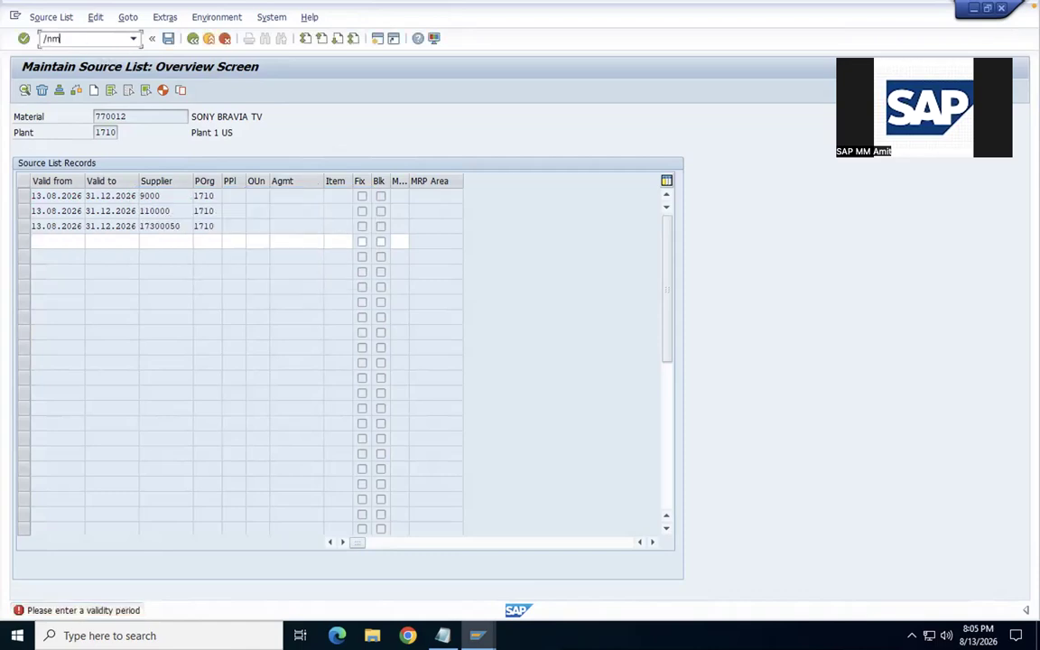
pyautogui.press('BackSpace')
pyautogui.press('BackSpace')
pyautogui.press('BackSpace')
pyautogui.click(63, 242)
pyautogui.click(76, 41)
pyautogui.write('/nme01')
pyautogui.press('Return')
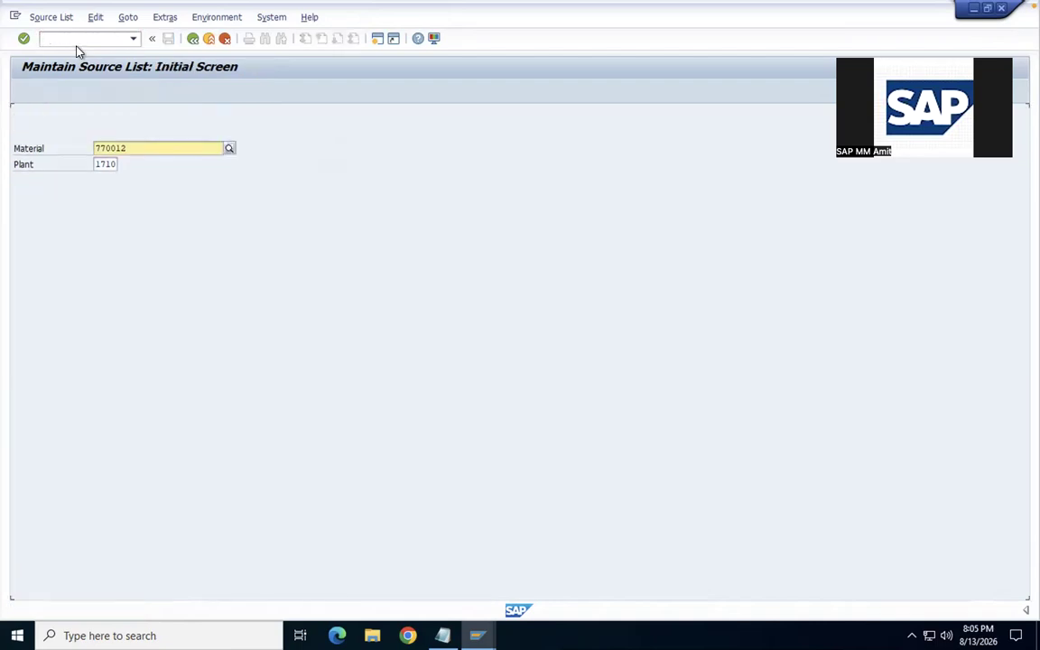
# Open the source list for material 770012 in plant 1710 and make the first record valid from 13.08.2026 to 31.12.2026
pyautogui.press('Return')
pyautogui.press('Return')
pyautogui.press('space')
pyautogui.press('Down')
pyautogui.press('Return')
pyautogui.press('Tab')
pyautogui.press('space')
pyautogui.press('Down')
pyautogui.press('Return')
pyautogui.press('Tab')
pyautogui.press('space')
pyautogui.press('Down')
pyautogui.press('Return')
pyautogui.press('Down')
pyautogui.press('Up')
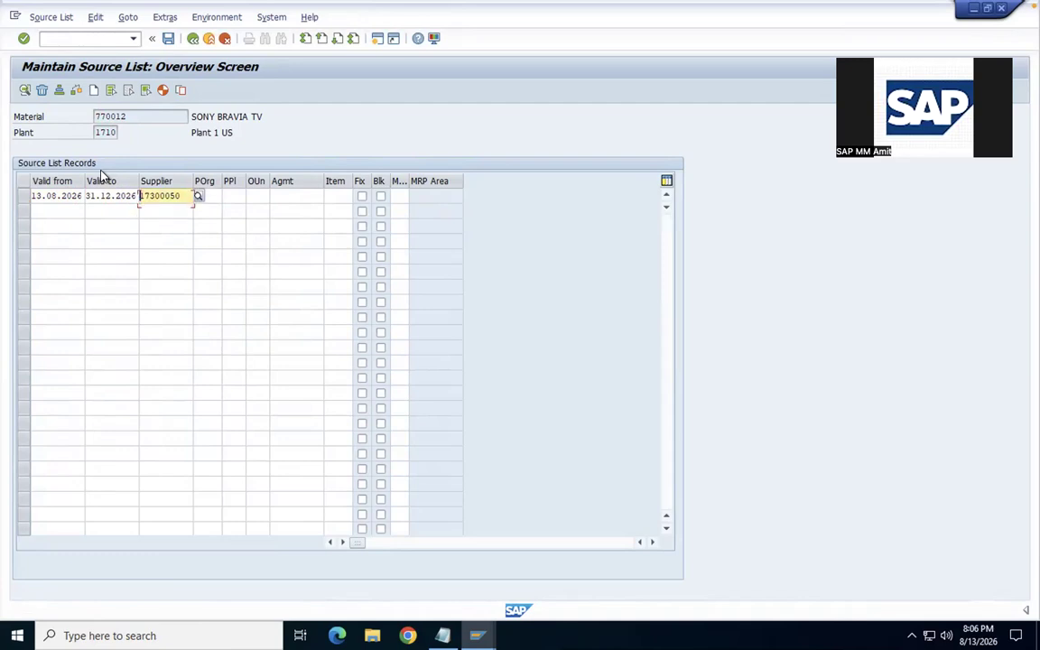
# Assign supplier 9000 and purchasing organization 1710 to the first source list record
pyautogui.press('space')
pyautogui.press('Down')
pyautogui.press('Down')
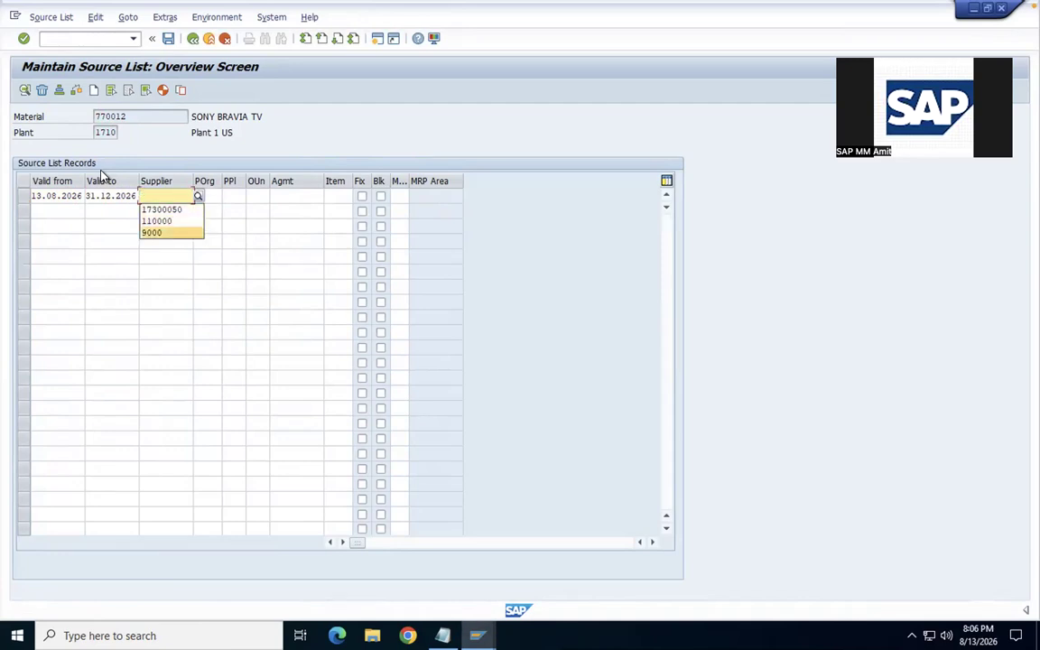
pyautogui.press('Return')
pyautogui.press('Tab')
pyautogui.press('space')
pyautogui.press('Down')
pyautogui.press('Return')
pyautogui.press('Return')
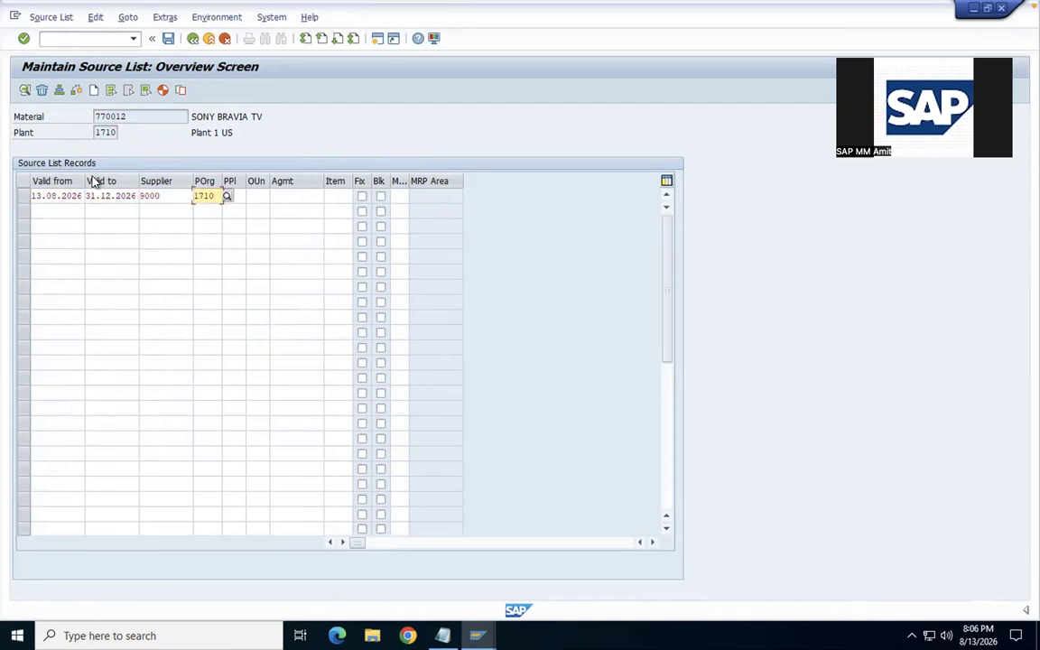
# Enter a validity period of 13.08.2026 to 31.12.2026 in the second source list record
pyautogui.click(60, 211)
pyautogui.press('space')
pyautogui.press('Return')
pyautogui.press('Tab')
pyautogui.press('space')
pyautogui.press('Return')
# Set supplier 110000 and purchasing organization 1710 in the second source list record
pyautogui.press('Tab')
pyautogui.press('space')
pyautogui.press('Down')
pyautogui.press('Down')
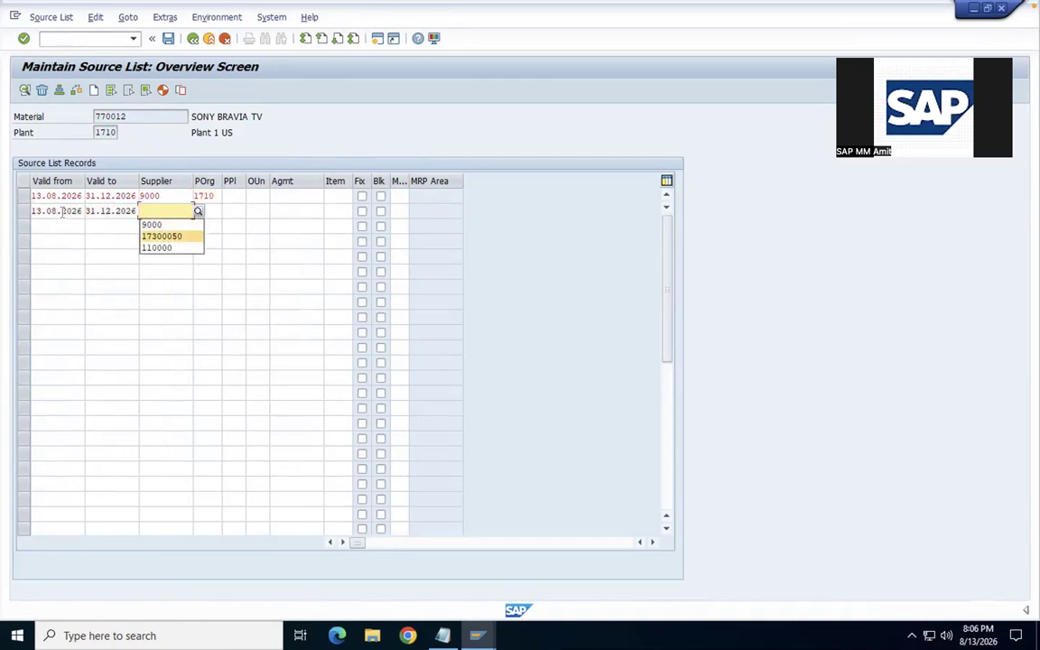
pyautogui.press('Return')
pyautogui.press('Tab')
pyautogui.write('1710')
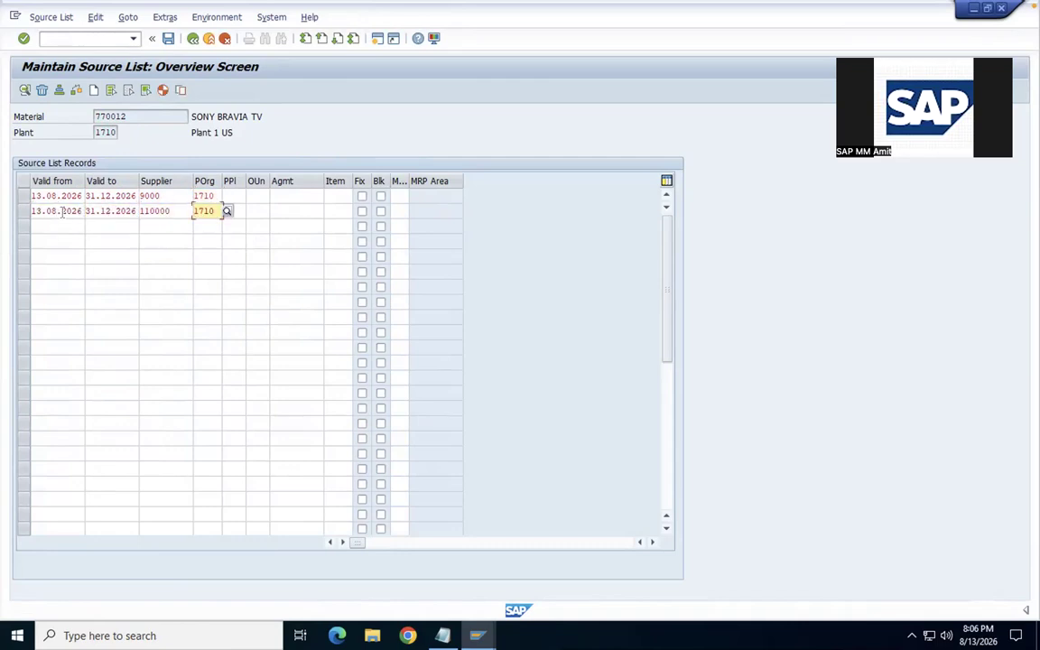
pyautogui.press('Return')
# Enter a validity period of 13.08.2026 to 31.12.2026 in the third source list record
pyautogui.press('space')
pyautogui.press('Return')
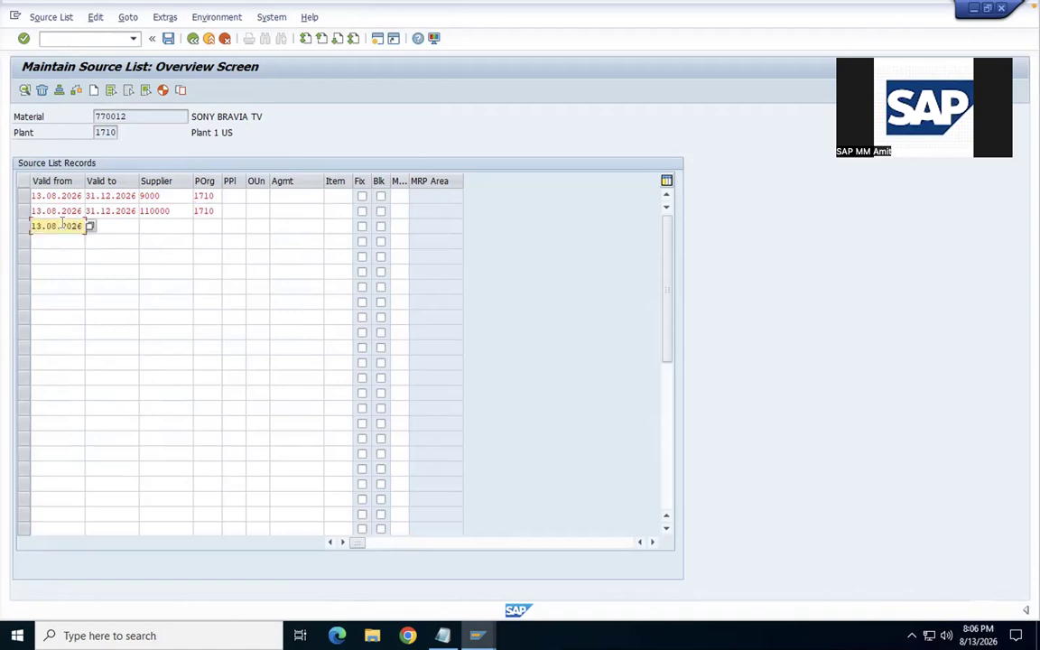
pyautogui.press('Tab')
pyautogui.press('space')
pyautogui.press('Return')
# Set supplier 17300050 and purchasing organization 1710 in the third record and save the source list
pyautogui.press('Tab')
pyautogui.press('space')
pyautogui.press('Down')
pyautogui.press('Down')
pyautogui.press('Down')
pyautogui.press('Return')
pyautogui.press('Tab')
pyautogui.press('space')
pyautogui.press('Down')
pyautogui.press('Return')
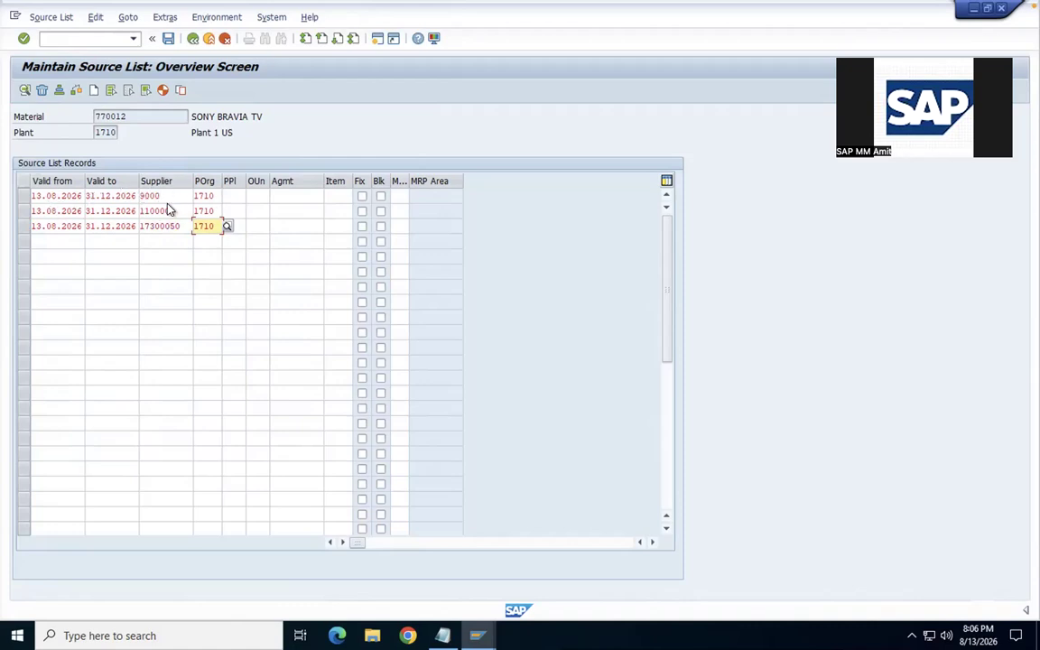
pyautogui.click(168, 39)
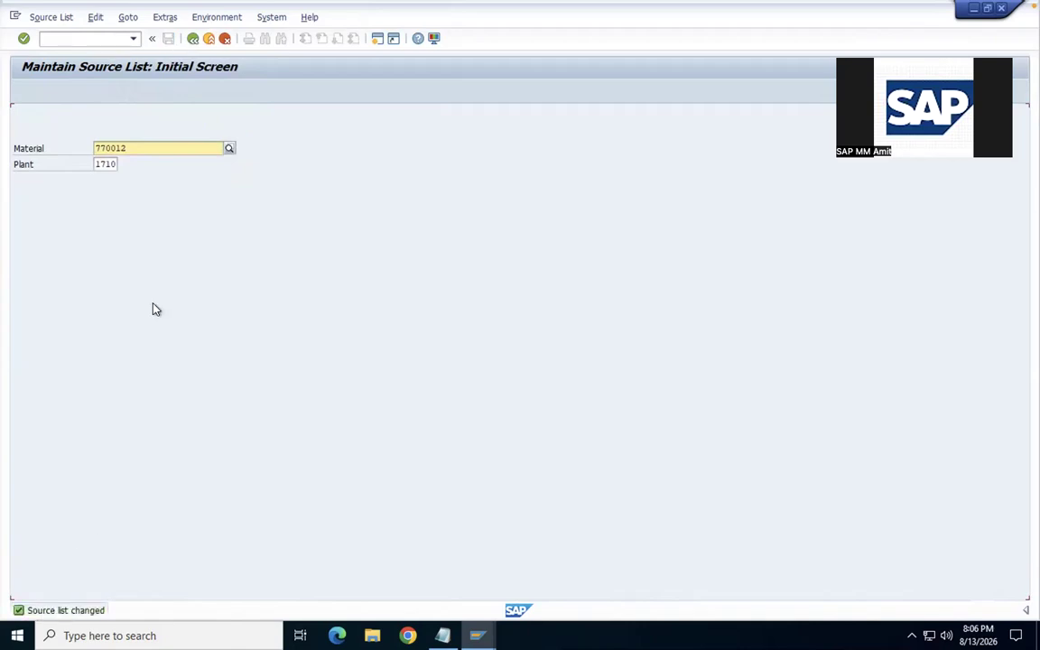
# Display the source list for material 770012 in plant 1710 with transaction ME03 and review the first record's validity and supplier
pyautogui.press('F3')
pyautogui.write('ME03')
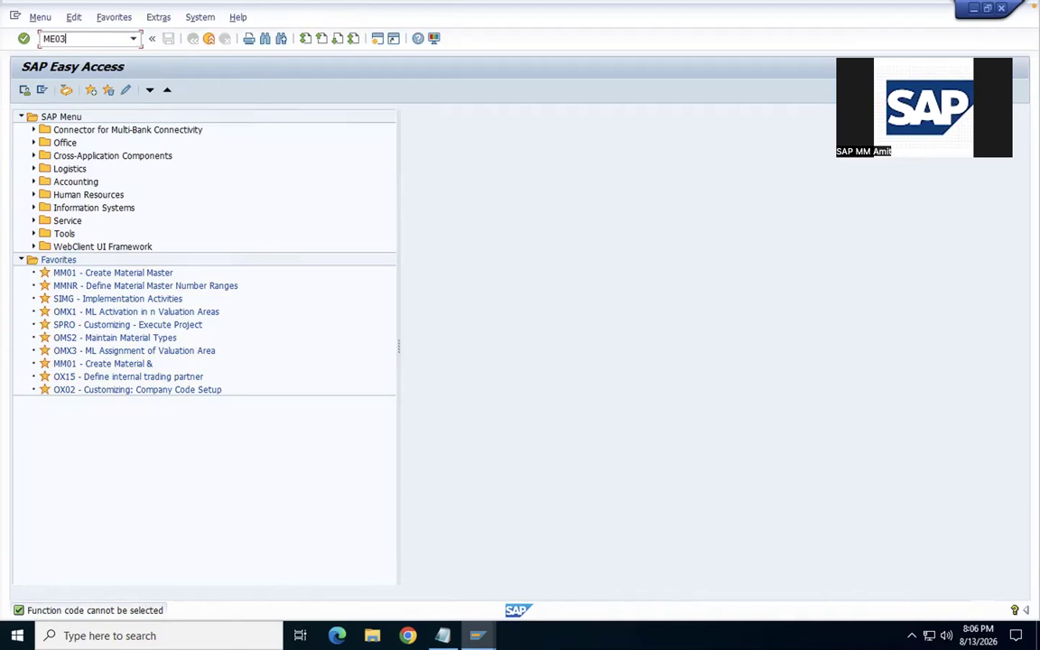
pyautogui.press('Return')
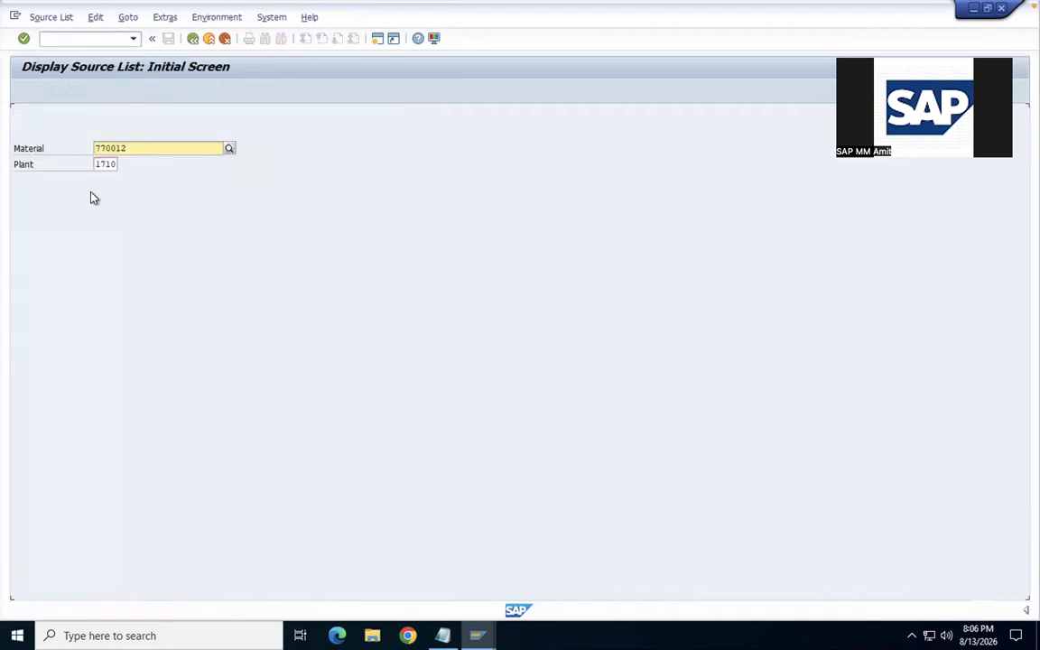
pyautogui.press('Return')
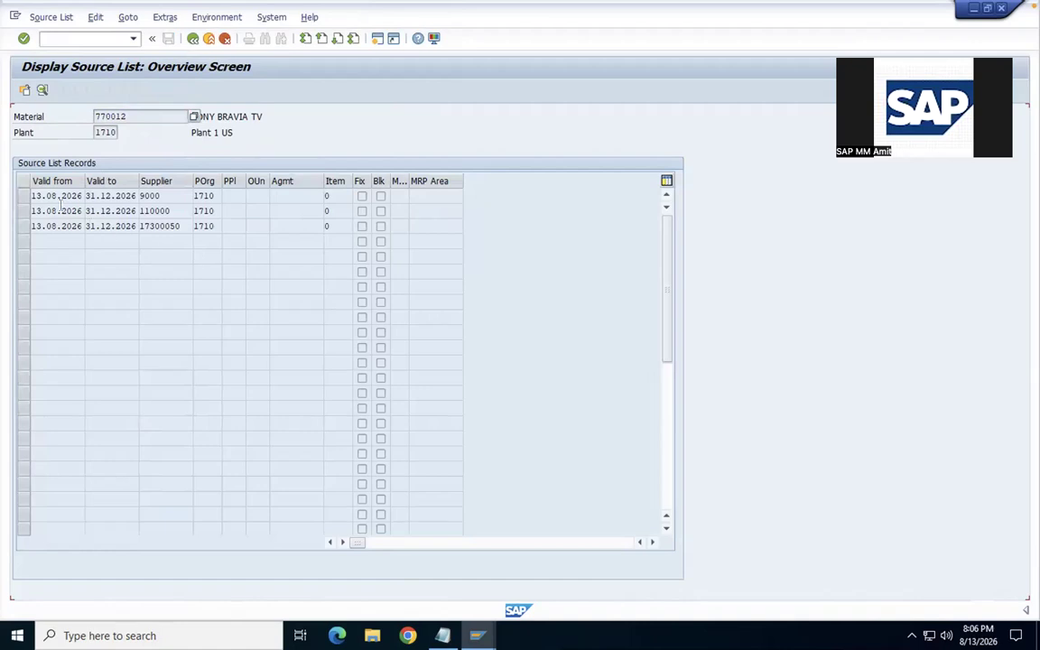
pyautogui.click(52, 197)
pyautogui.click(104, 200)
pyautogui.click(167, 200)
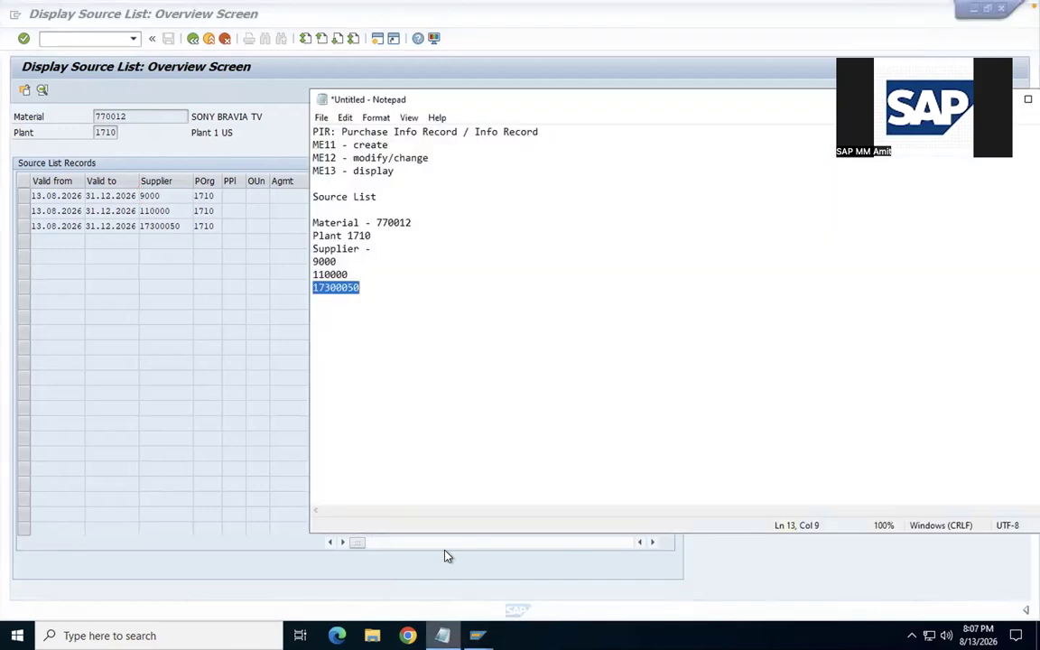
# Switch to the Notepad notes and add the line "PR - Purchase Requisition - draft of any order" below the supplier list
pyautogui.click(442, 636)
pyautogui.click(415, 281)
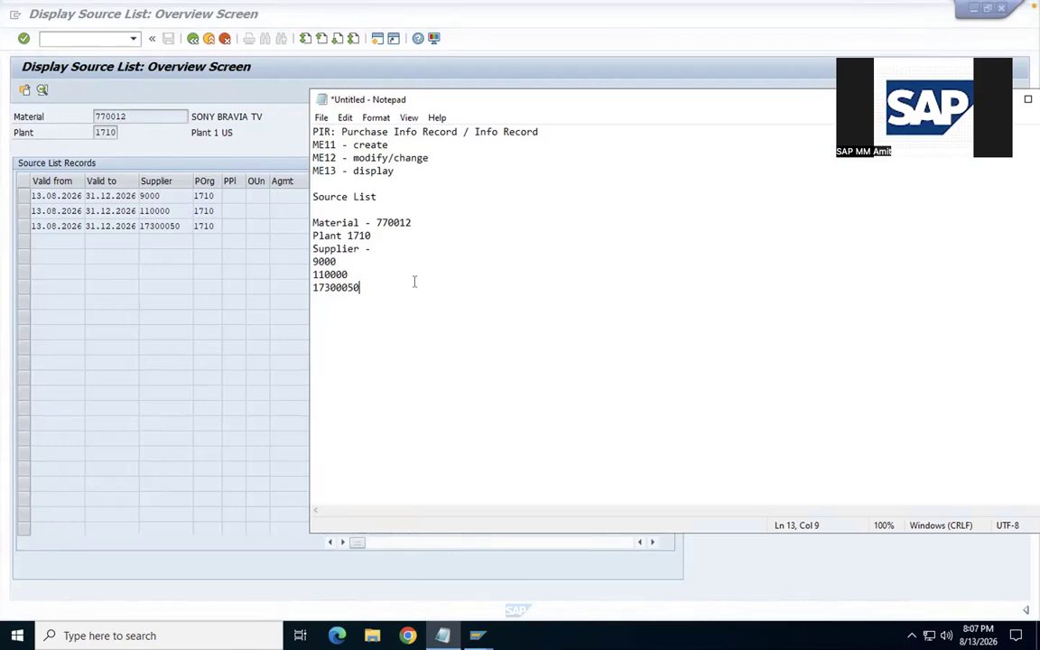
pyautogui.press('Return')
pyautogui.press('Return')
pyautogui.write('PR')
pyautogui.write('/')
pyautogui.press('BackSpace')
pyautogui.write('- Purchase Requisition')
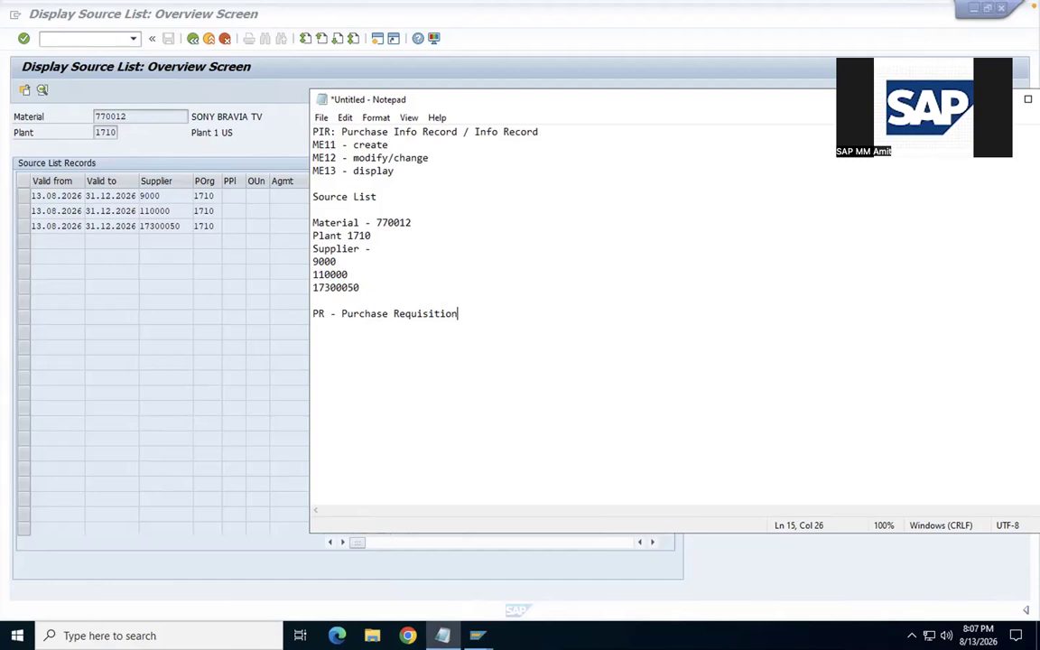
pyautogui.write('- draft of any order')
# Insert "/rough sketch/blue print" after "draft" in the purchase requisition line of the notes
pyautogui.press('Left')
pyautogui.press('Left')
pyautogui.press('Left')
pyautogui.press('Left')
pyautogui.press('Left')
pyautogui.press('Left')
pyautogui.press('Left')
pyautogui.press('Left')
pyautogui.press('Left')
pyautogui.press('Left')
pyautogui.press('Left')
pyautogui.press('Left')
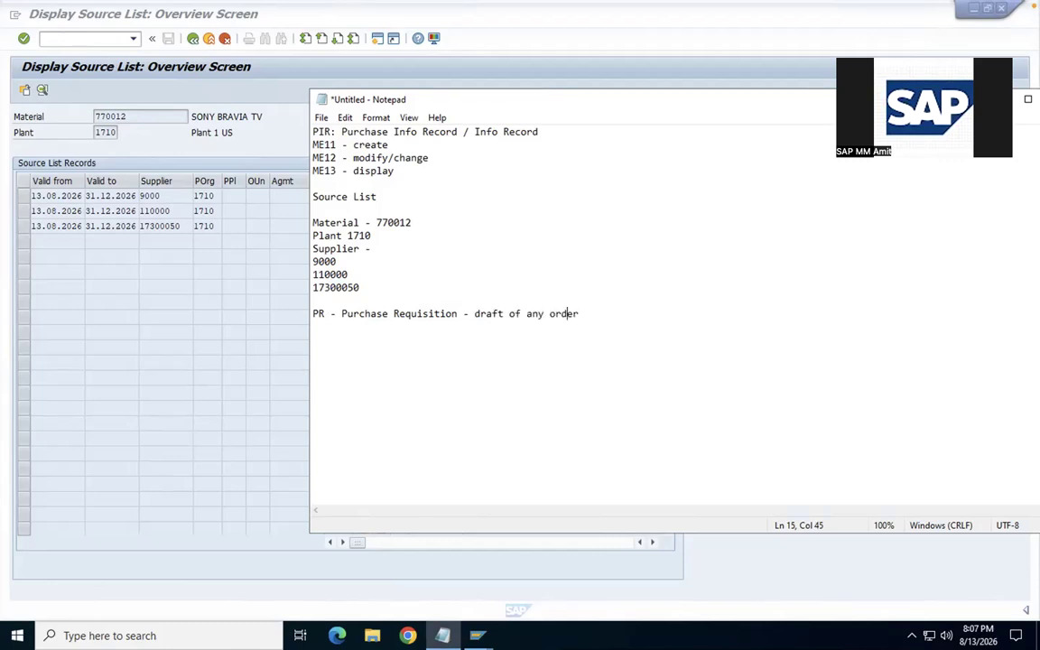
pyautogui.press('Left')
pyautogui.write('/')
pyautogui.write('rough ske')
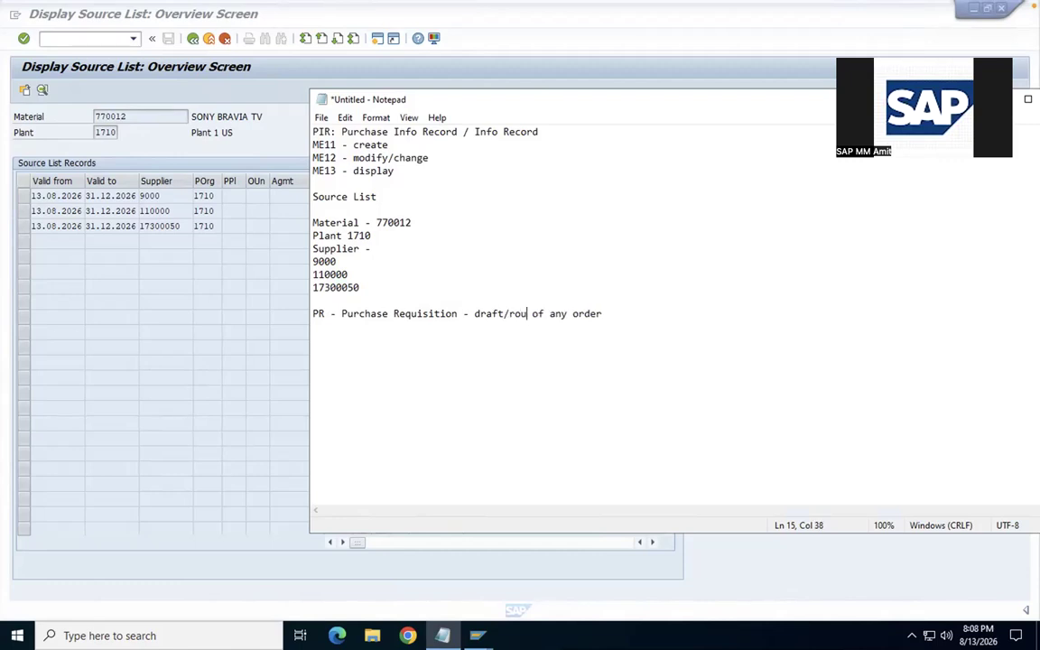
pyautogui.write('ct')
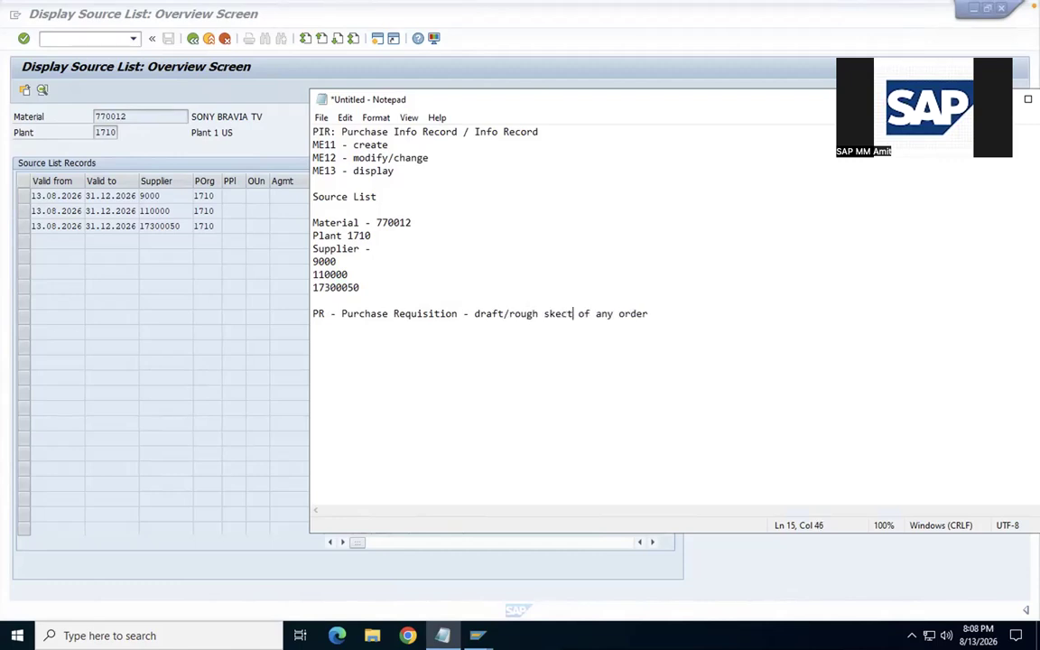
pyautogui.press('BackSpace')
pyautogui.press('BackSpace')
pyautogui.write('tch/blue print')
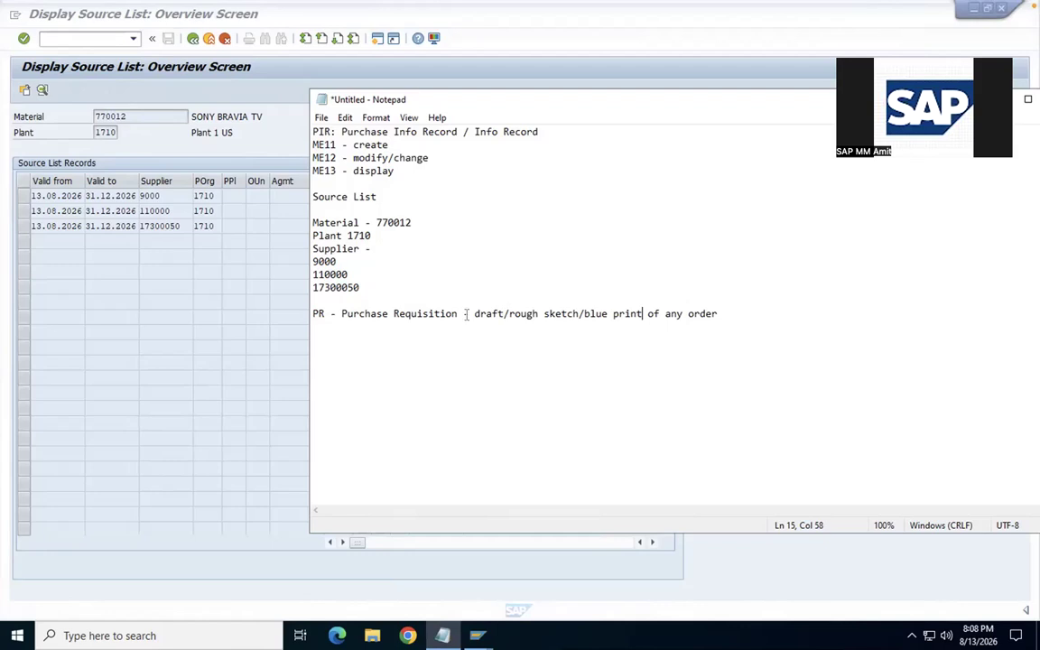
# Add the lines "ME51N - Create", "ME52N - change" and "ME53N - display" below the purchase requisition line
pyautogui.click(765, 311)
pyautogui.press('Return')
pyautogui.write('ME51N')
pyautogui.write('-')
pyautogui.write('Create')
pyautogui.press('Return')
pyautogui.write('ME52')
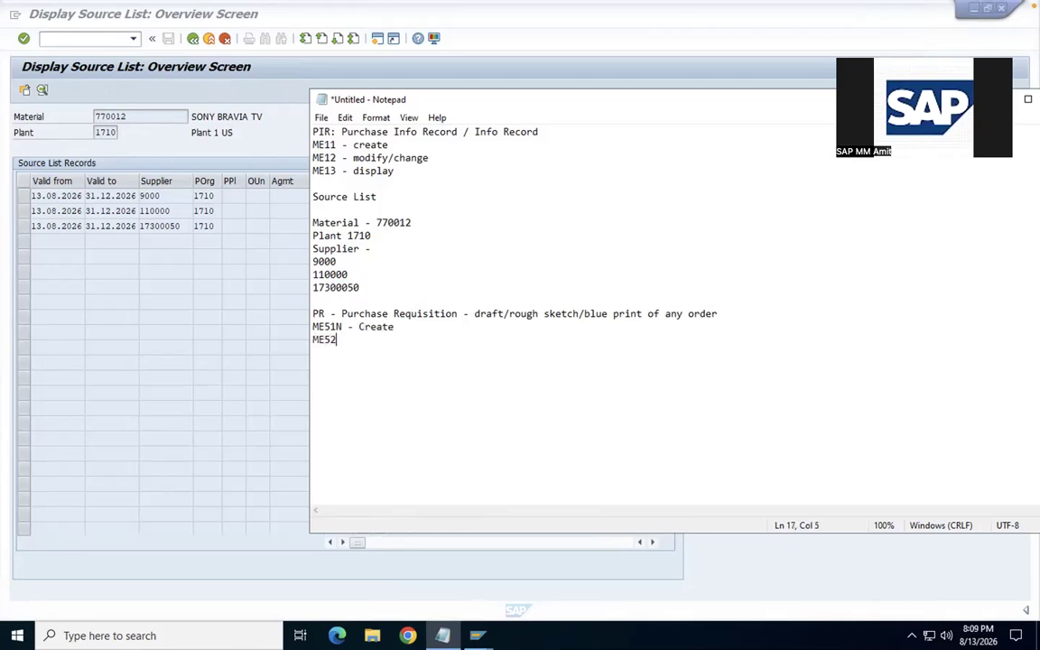
pyautogui.write('N - change')
pyautogui.press('Return')
pyautogui.write('ME53N - mo')
pyautogui.press('BackSpace')
pyautogui.press('BackSpace')
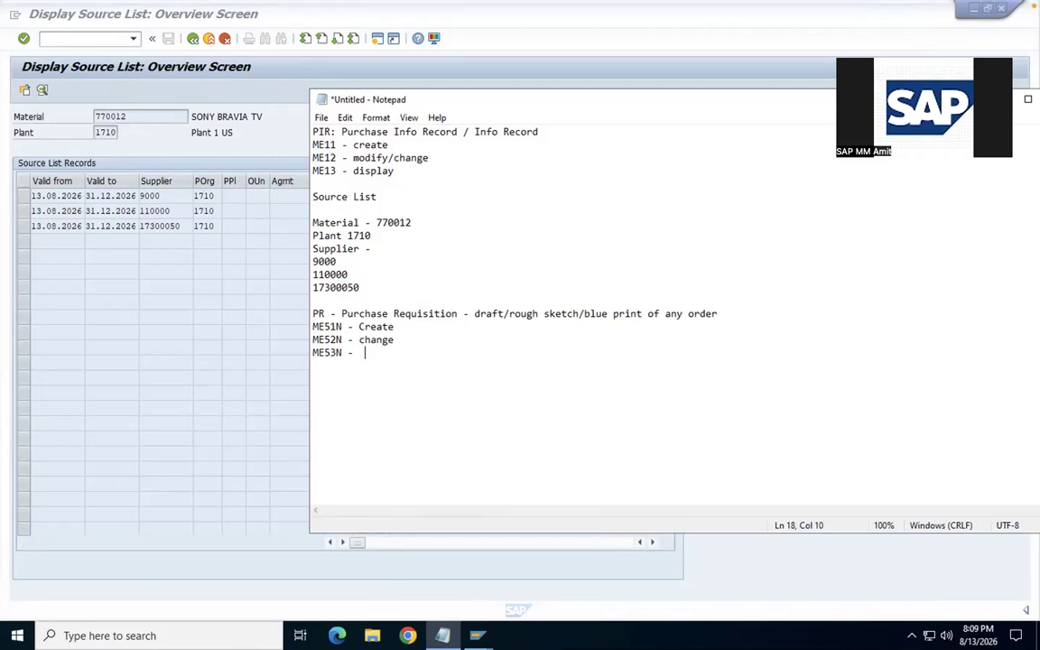
pyautogui.write('display')
# Switch back to the SAP source list display and widen the Blk column to examine it
pyautogui.click(219, 233)
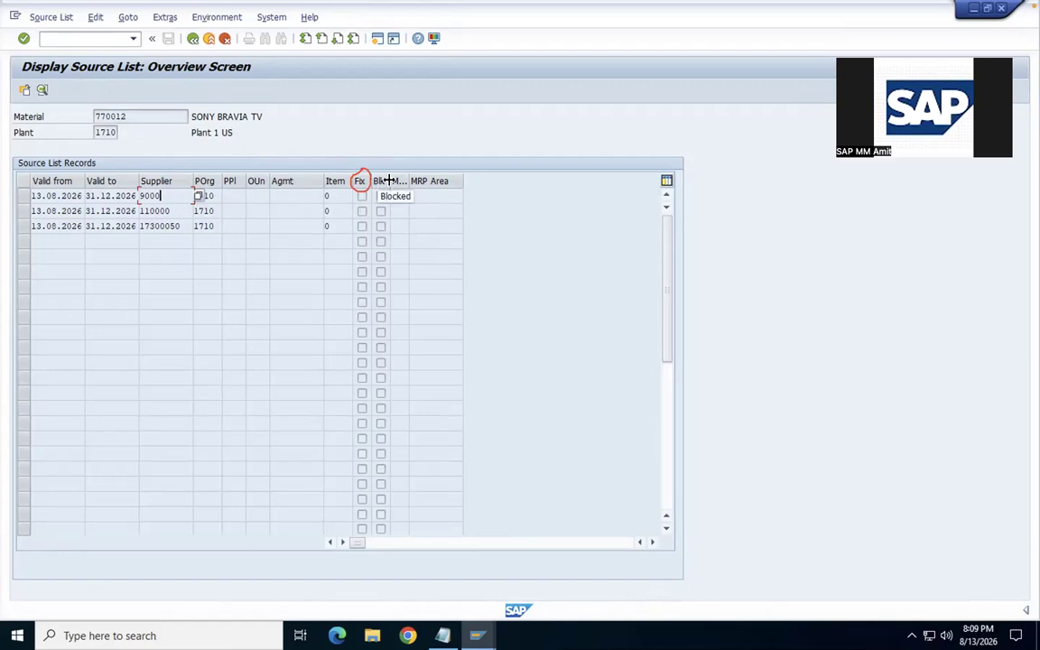
pyautogui.moveTo(389, 181); pyautogui.dragTo(445, 182)
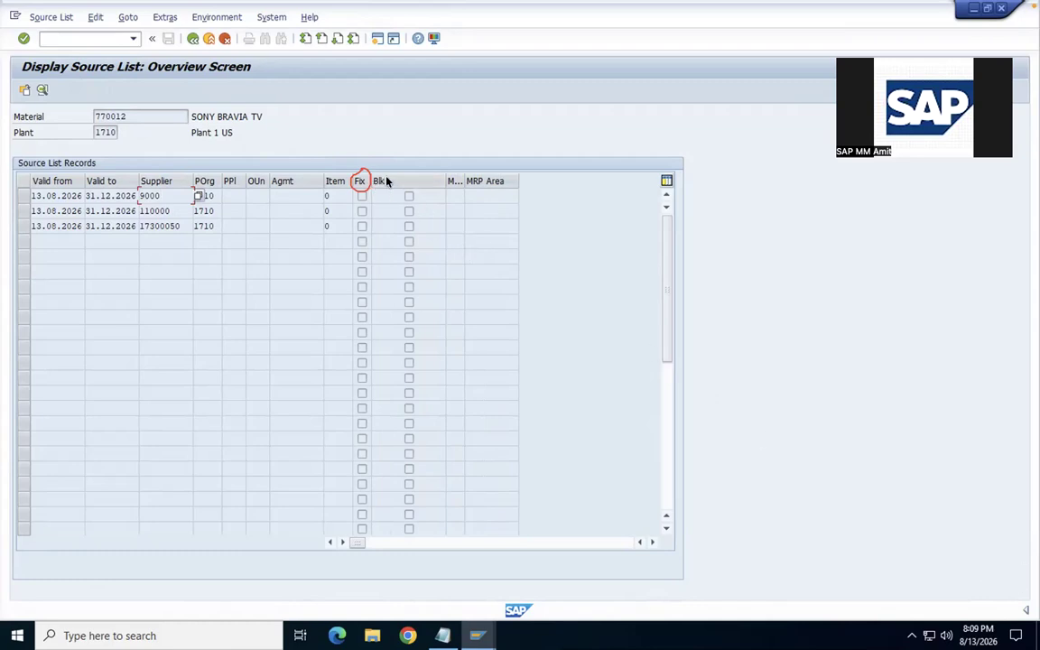
pyautogui.moveTo(390, 180)
pyautogui.mouseDown()
pyautogui.moveTo(416, 200)
pyautogui.moveTo(422, 191)
pyautogui.moveTo(419, 222)
pyautogui.moveTo(425, 215)
pyautogui.mouseUp()
# Leave the source list display for transaction ME51N and activate Source Determination for the new purchase requisition
pyautogui.press('Escape')
pyautogui.press('F3')
pyautogui.press('F3')
pyautogui.write('ME')
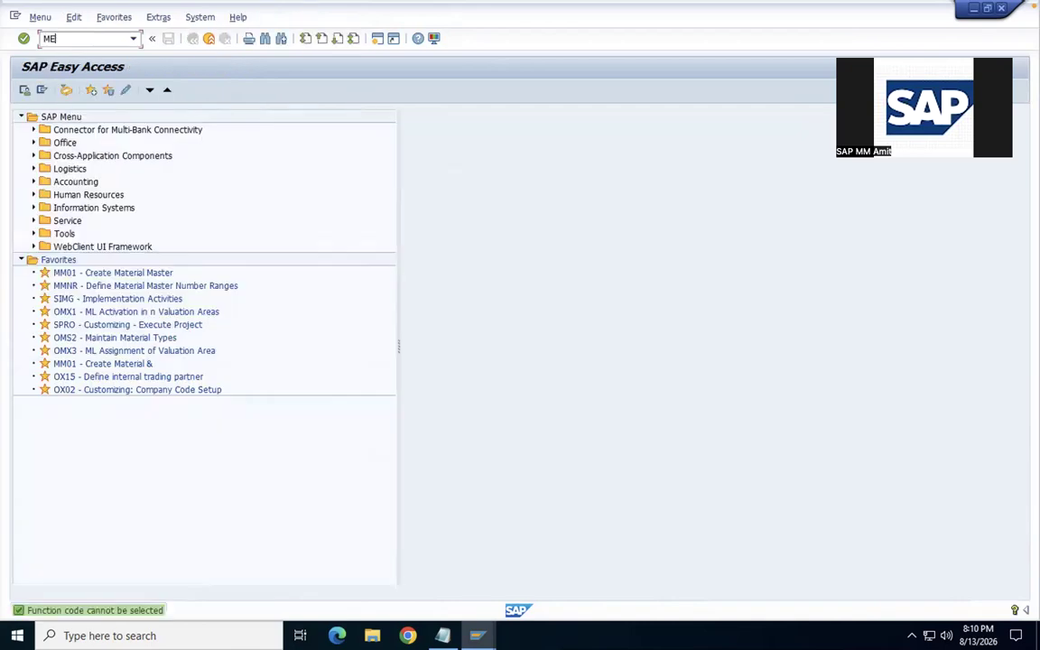
pyautogui.write('51N')
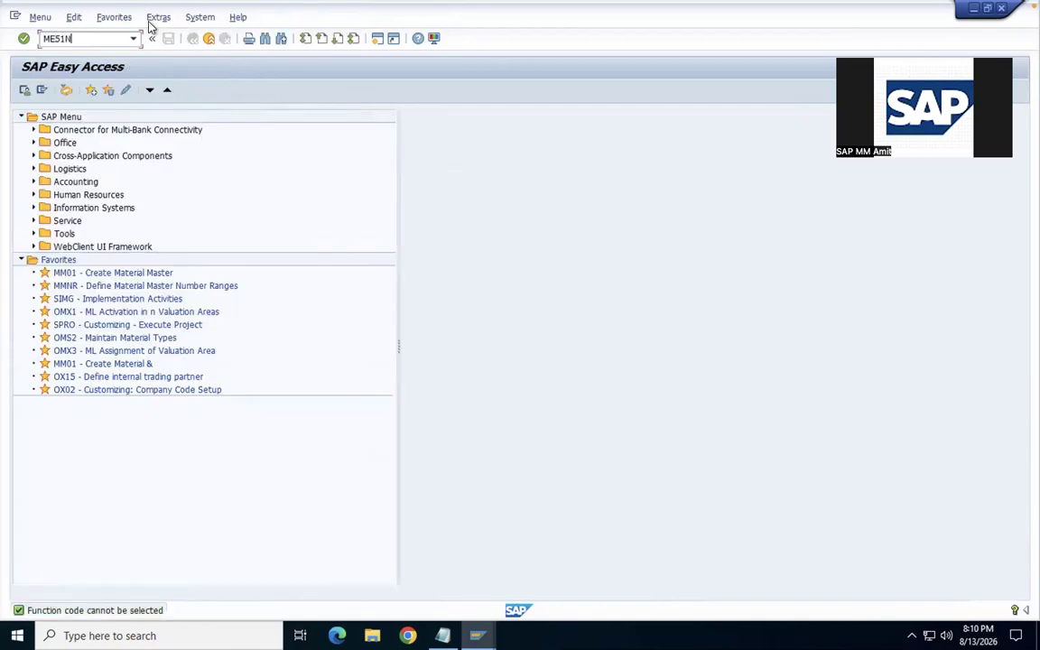
pyautogui.press('Return')
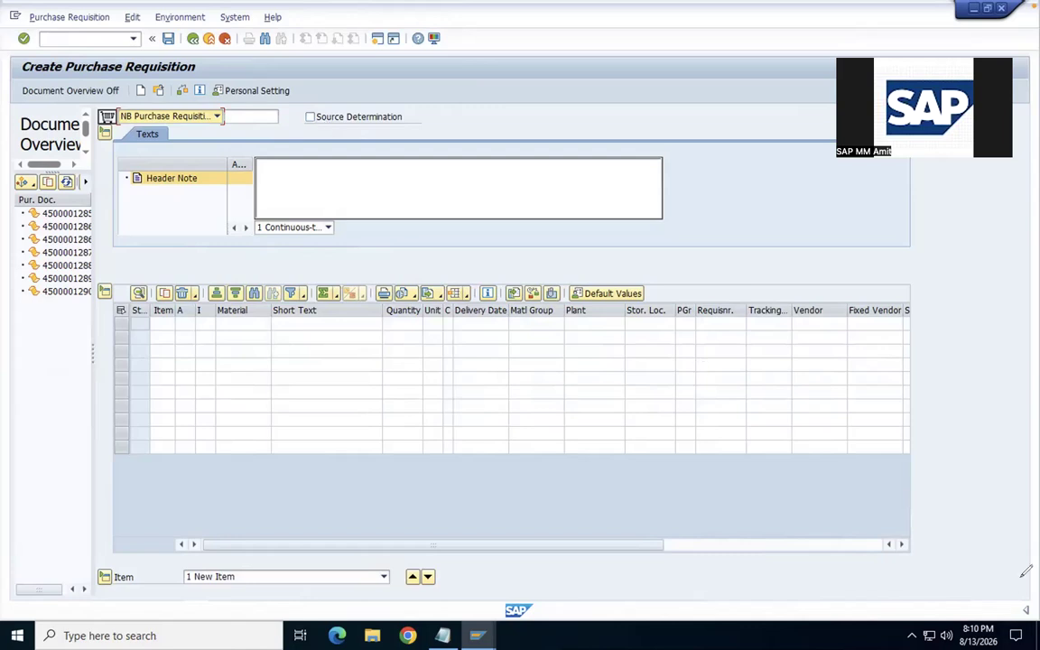
pyautogui.moveTo(338, 94)
pyautogui.mouseDown()
pyautogui.moveTo(290, 121)
pyautogui.moveTo(407, 112)
pyautogui.mouseUp()
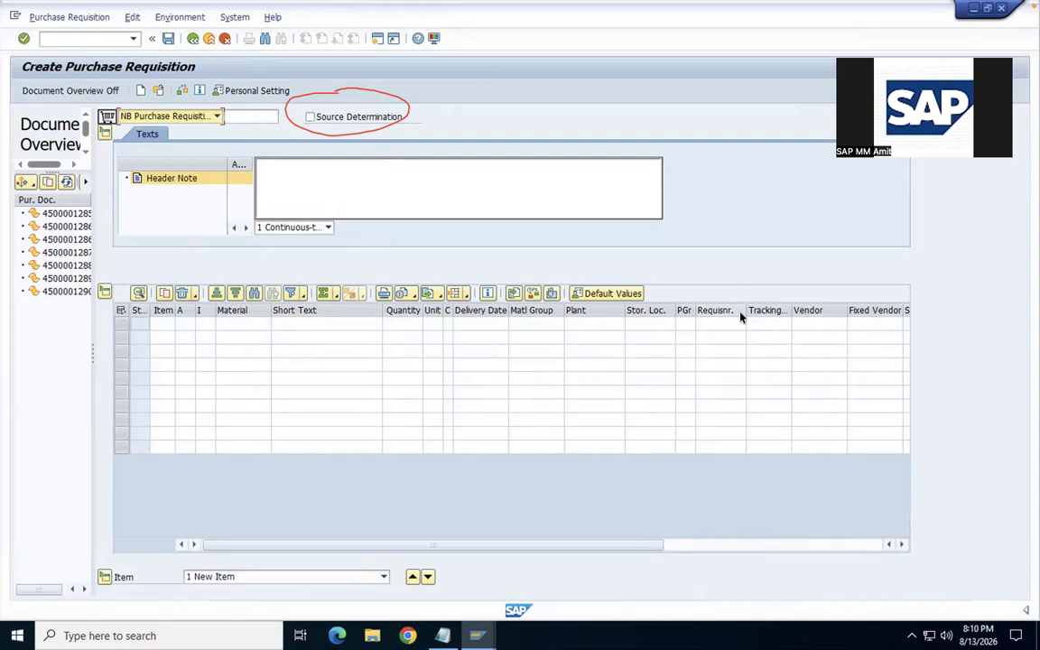
pyautogui.click(311, 119)
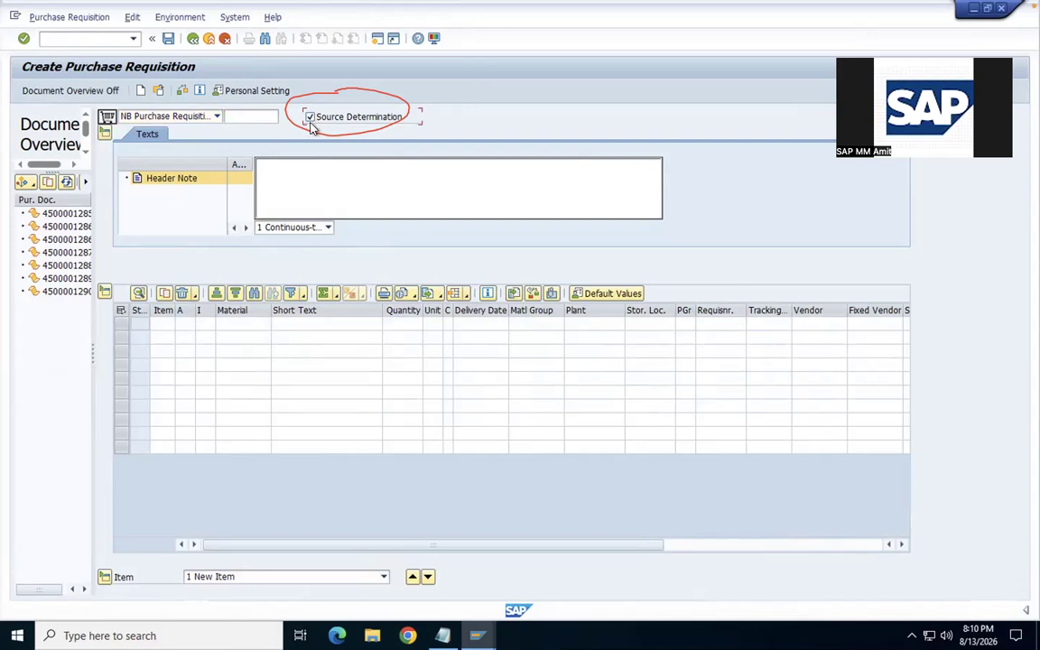
# Copy material 770012 from the Notepad notes into the first requisition item and set its quantity to 10
pyautogui.click(237, 331)
pyautogui.hotkey('alt', 'Tab')
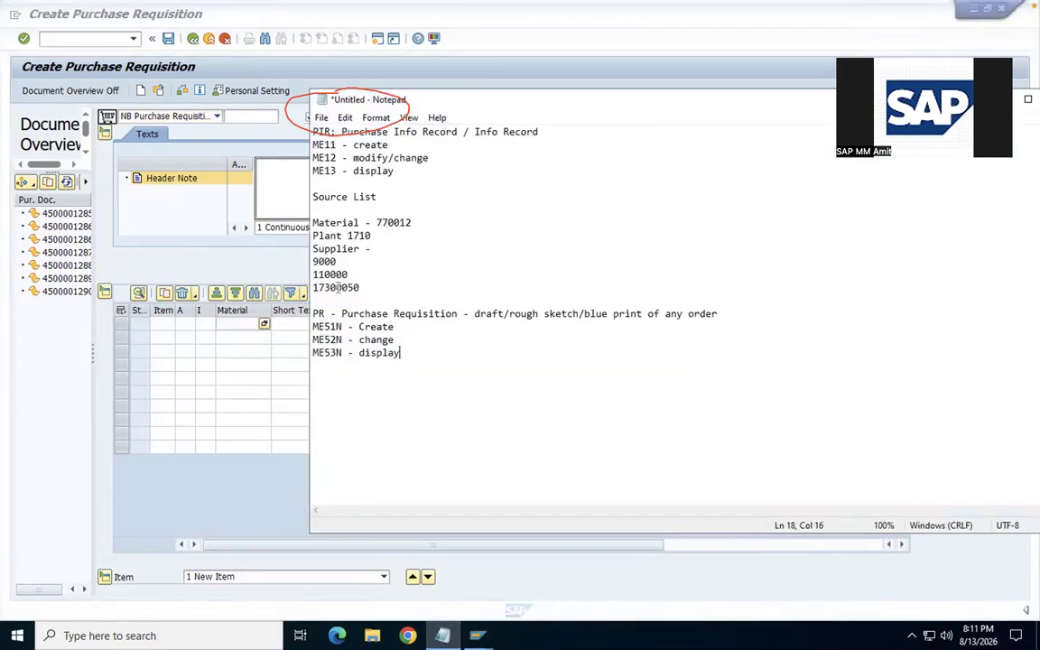
pyautogui.doubleClick(388, 223)
pyautogui.hotkey('ctrl', 'c')
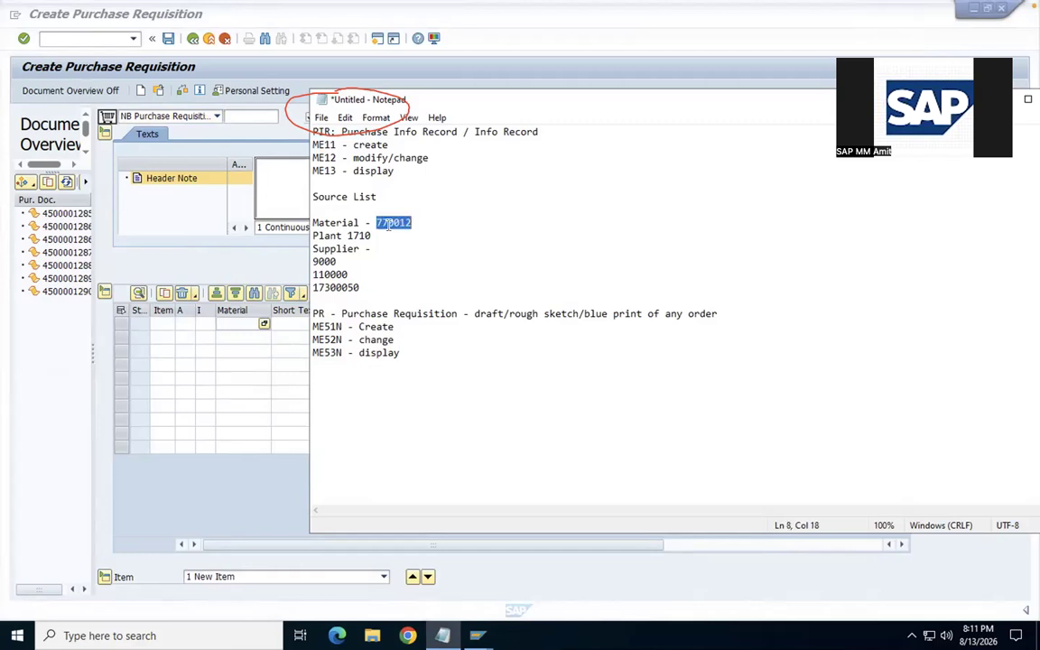
pyautogui.click(228, 325)
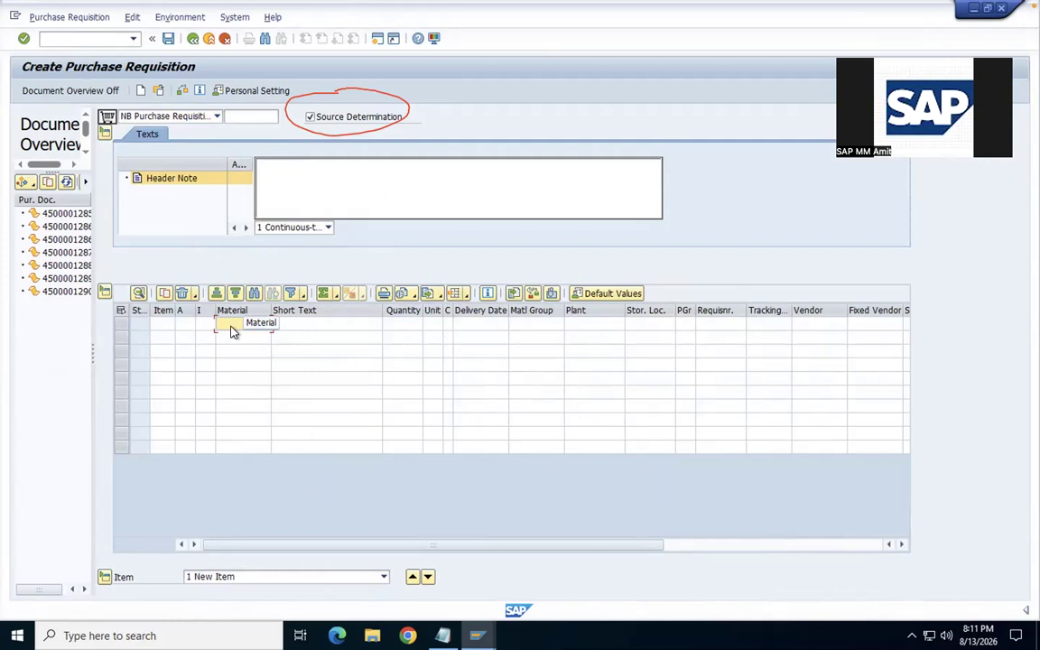
pyautogui.hotkey('ctrl', 'v')
pyautogui.click(399, 324)
pyautogui.write('10')
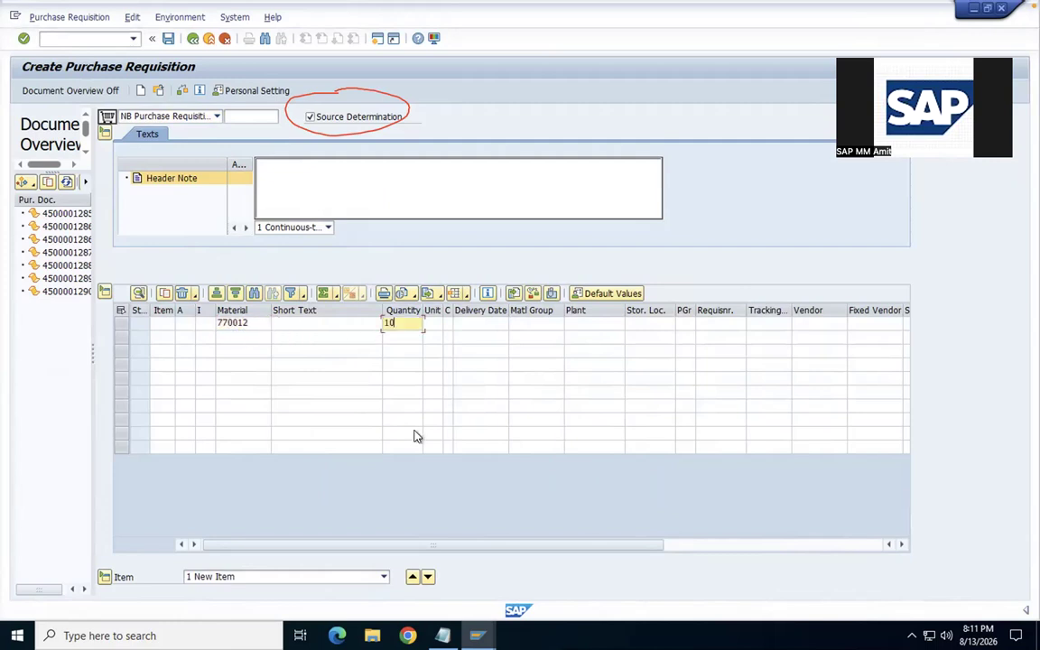
# Set the plant of the first requisition item to 1710
pyautogui.press('Tab')
pyautogui.press('Tab')
pyautogui.press('Tab')
pyautogui.press('Tab')
pyautogui.press('Tab')
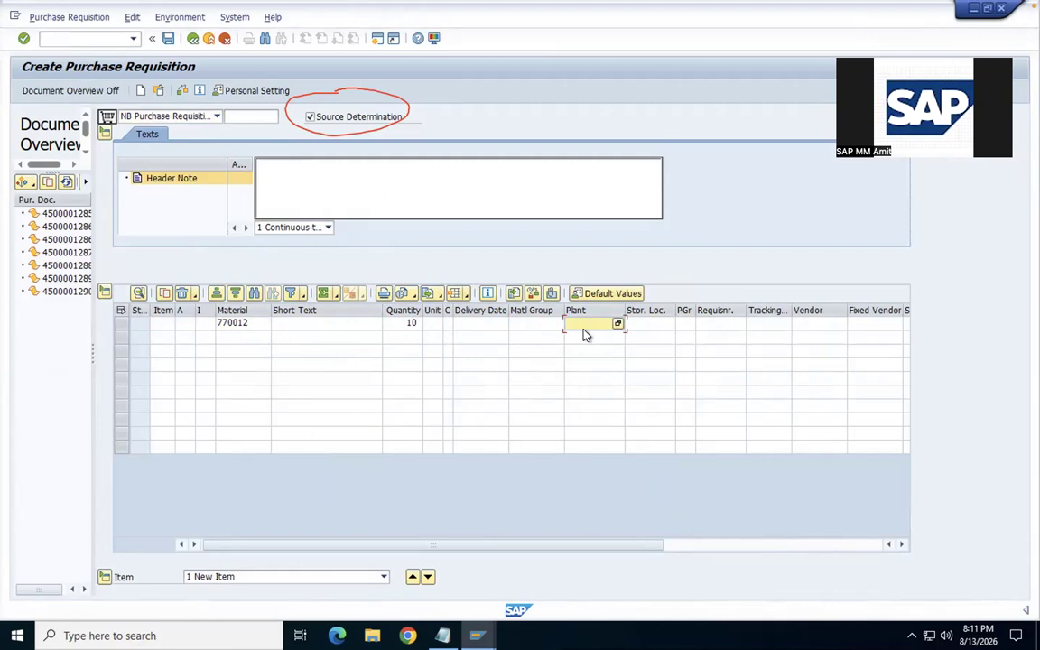
pyautogui.write('1710')
pyautogui.press('Tab')
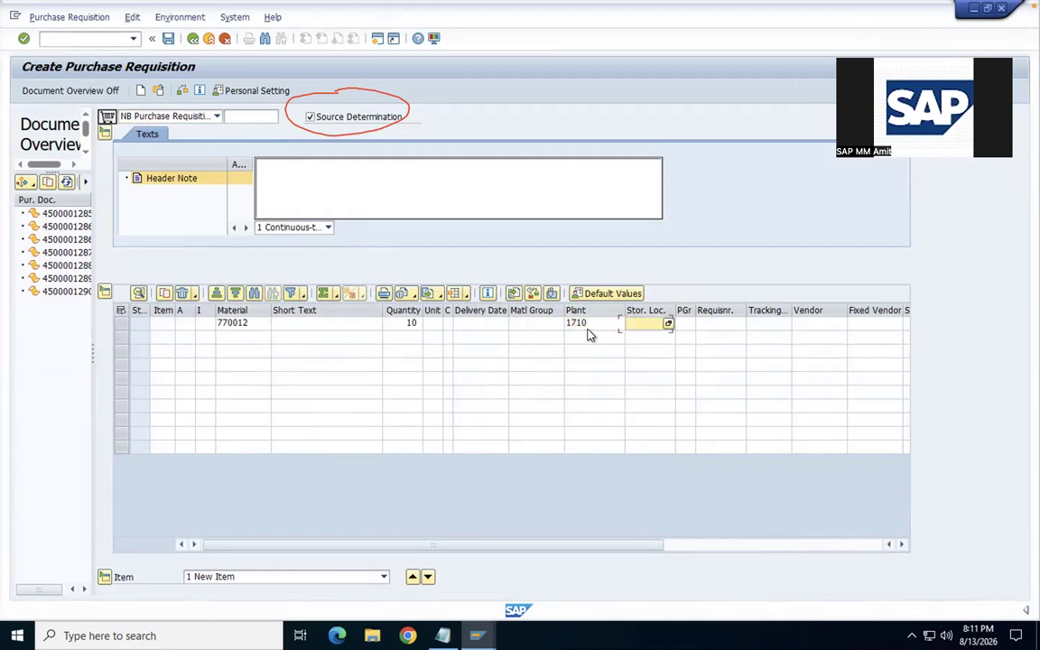
# Look up the storage locations of plant 1710, assign 171A (Std. storage 1) to the item and confirm the item line
pyautogui.click(668, 324)
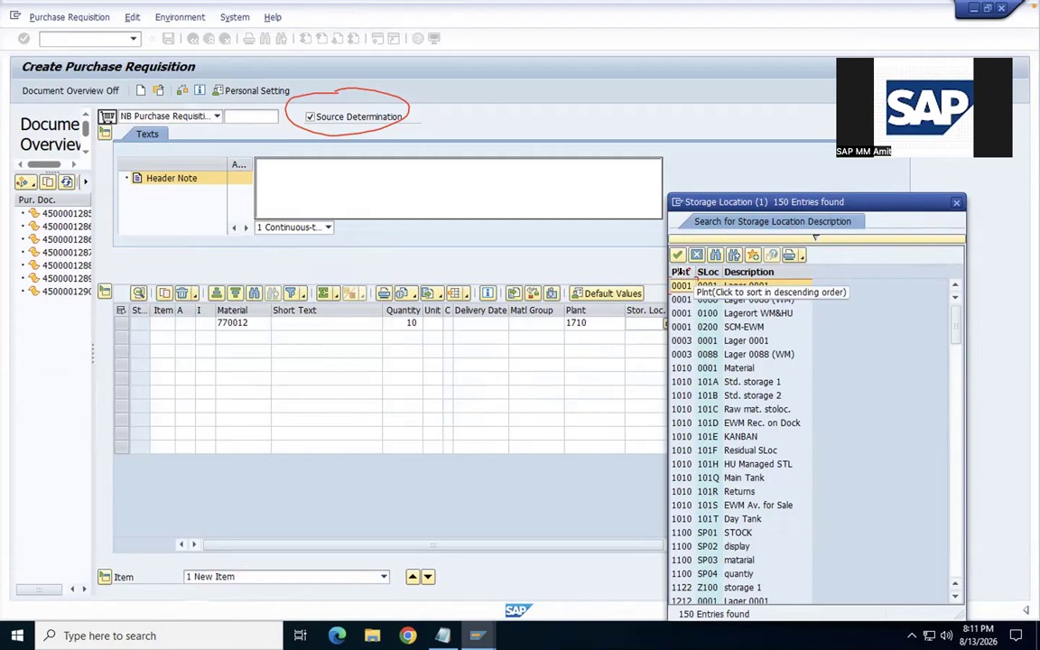
pyautogui.scroll(-4, 687, 361)
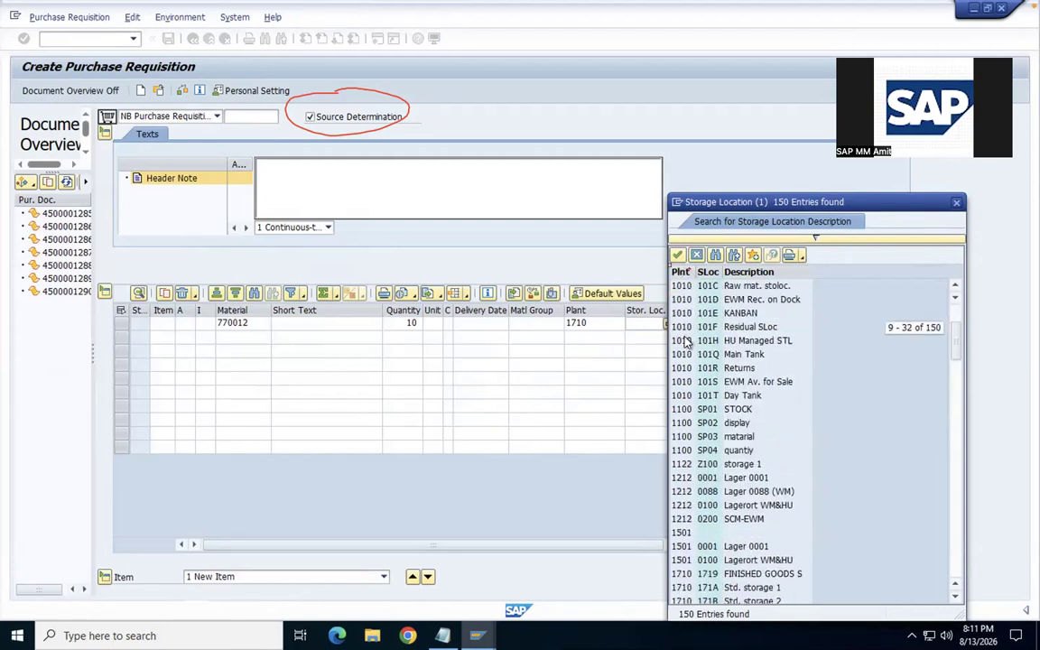
pyautogui.scroll(-1, 688, 477)
pyautogui.click(702, 465)
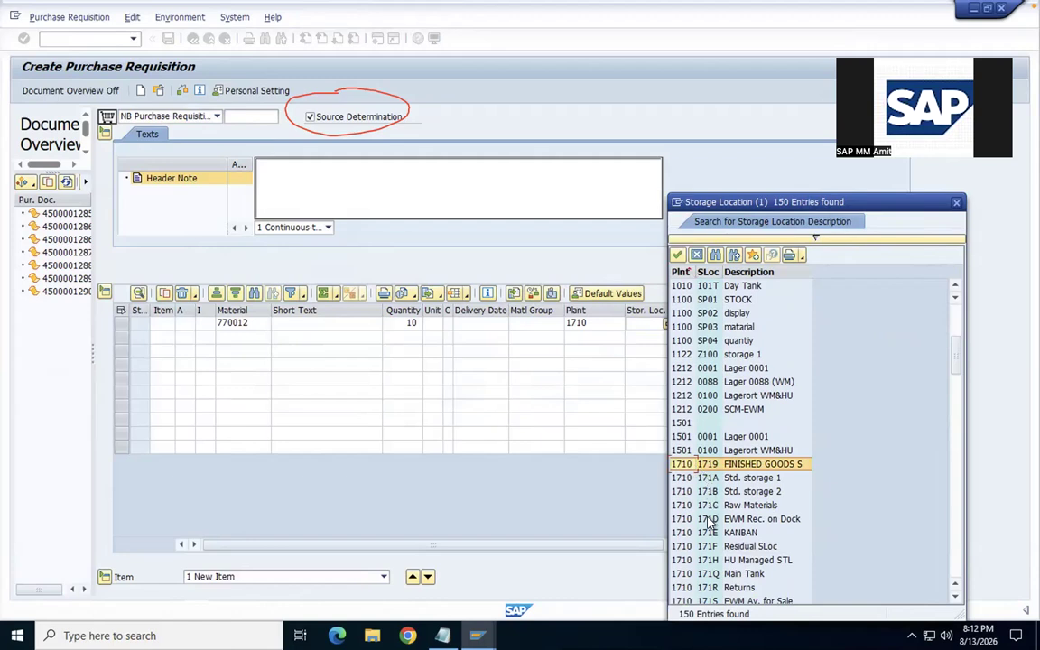
pyautogui.click(709, 478)
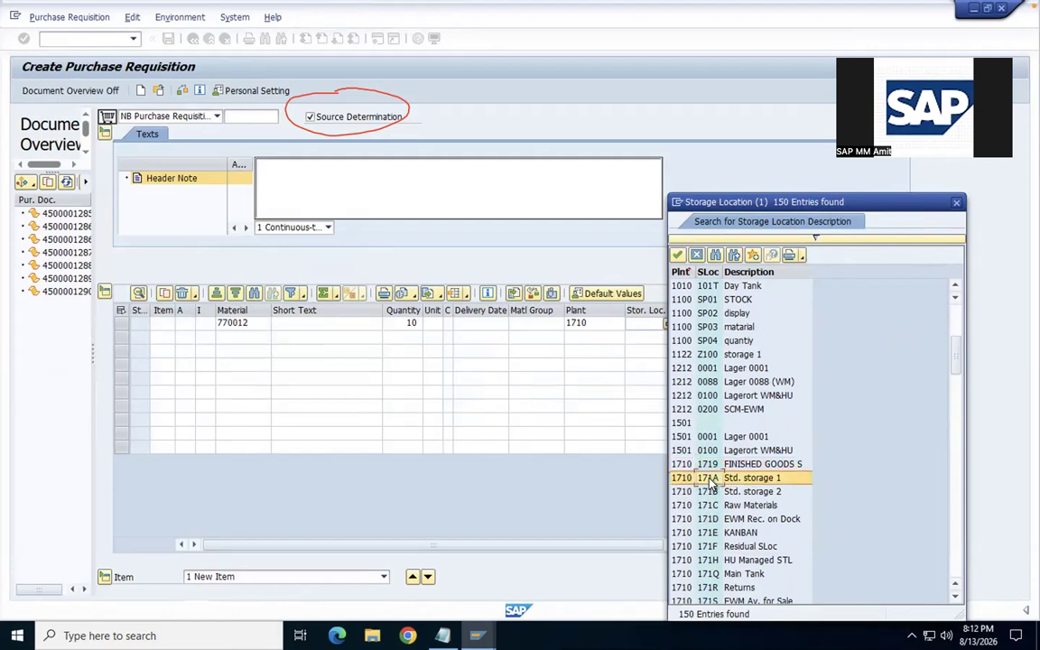
pyautogui.doubleClick(710, 481)
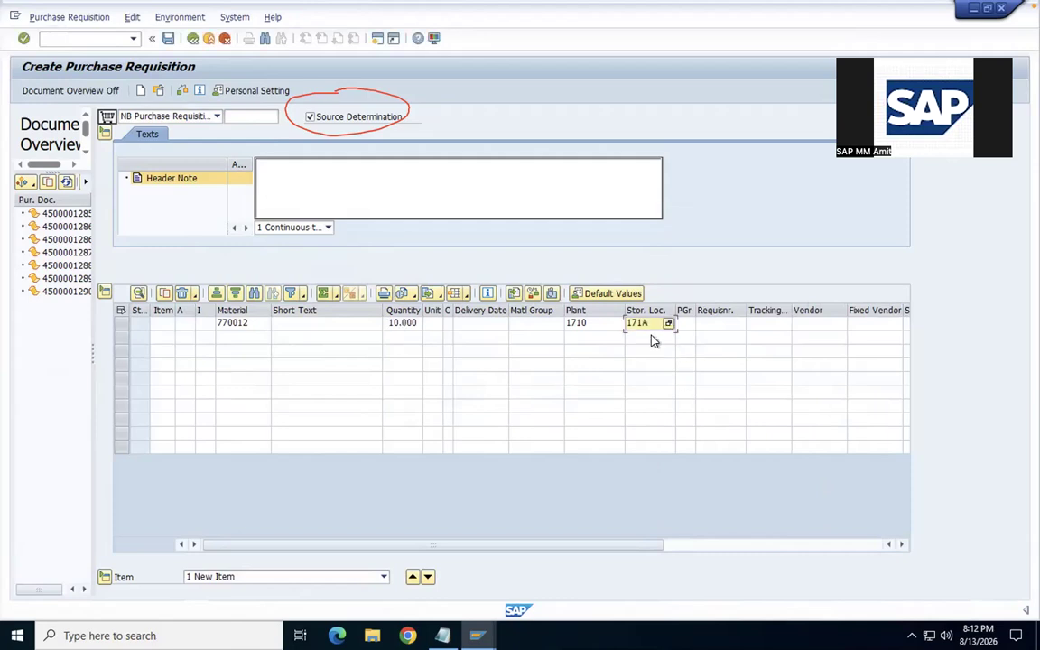
pyautogui.press('Return')
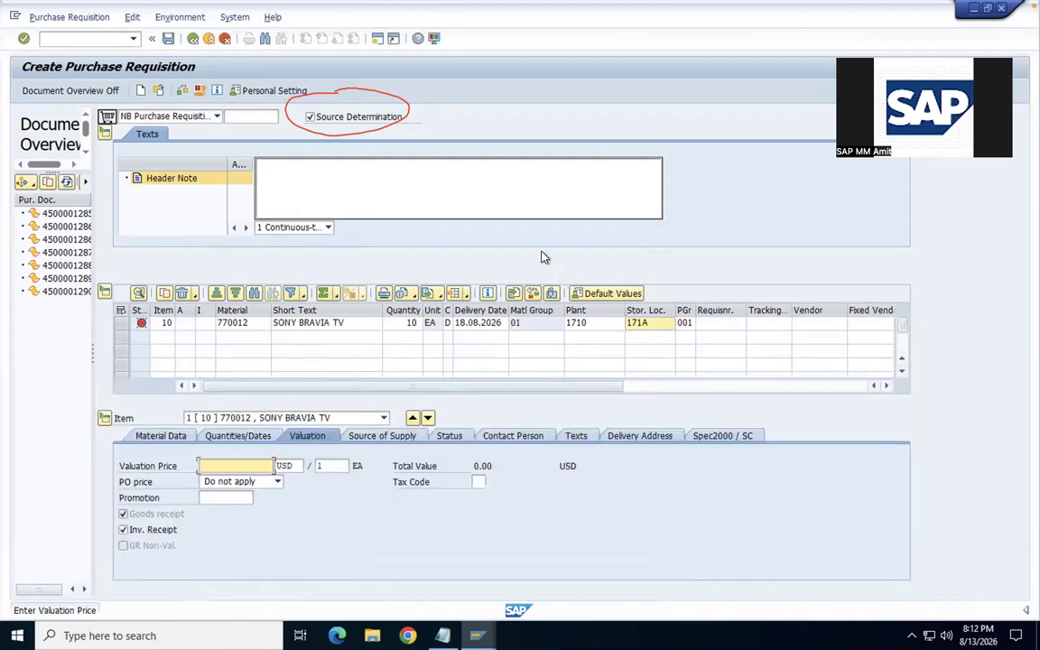
# Set the item's valuation price to 10 USD and confirm the entry
pyautogui.click(209, 467)
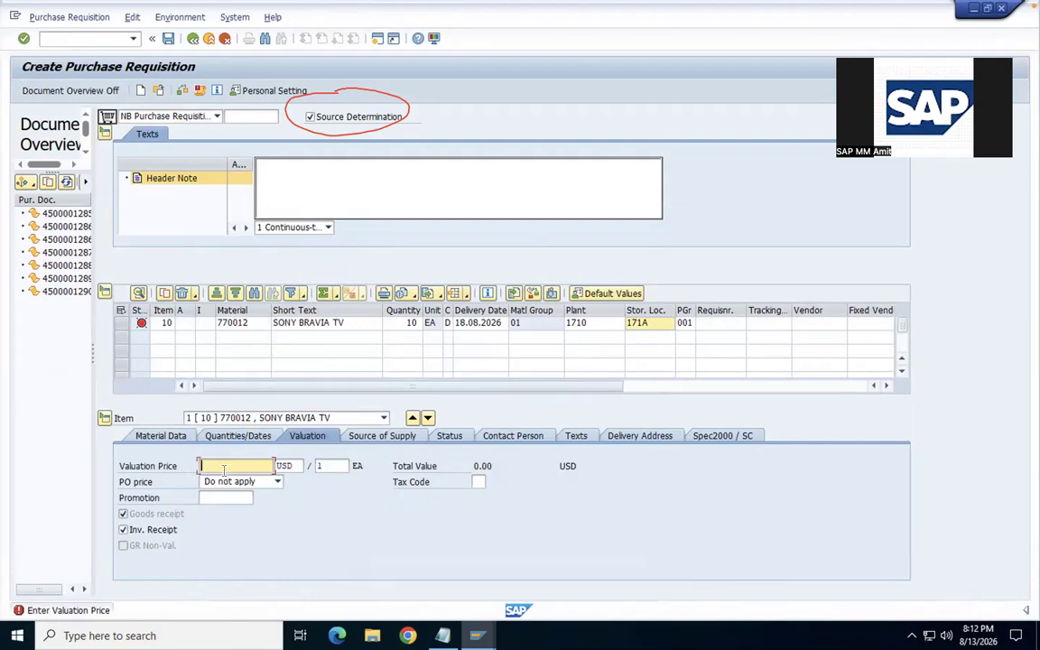
pyautogui.write('10')
pyautogui.moveTo(53, 589)
pyautogui.mouseDown()
pyautogui.moveTo(11, 603)
pyautogui.moveTo(27, 620)
pyautogui.moveTo(77, 621)
pyautogui.moveTo(123, 599)
pyautogui.moveTo(56, 589)
pyautogui.mouseUp()
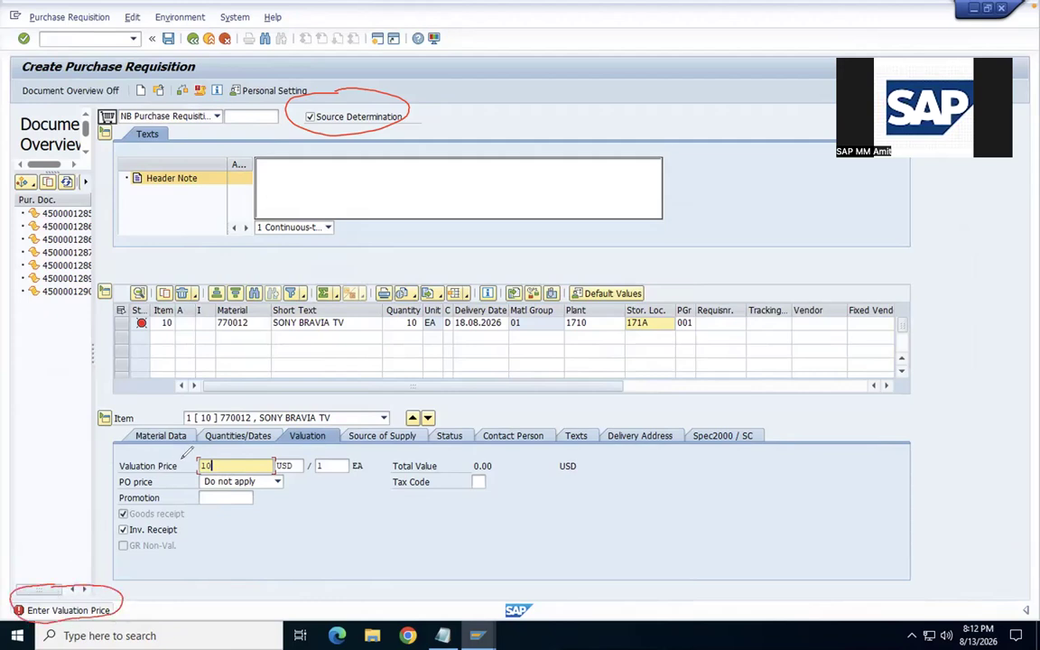
pyautogui.moveTo(190, 448)
pyautogui.mouseDown()
pyautogui.moveTo(135, 457)
pyautogui.moveTo(119, 474)
pyautogui.moveTo(198, 477)
pyautogui.moveTo(219, 444)
pyautogui.mouseUp()
pyautogui.press('Return')
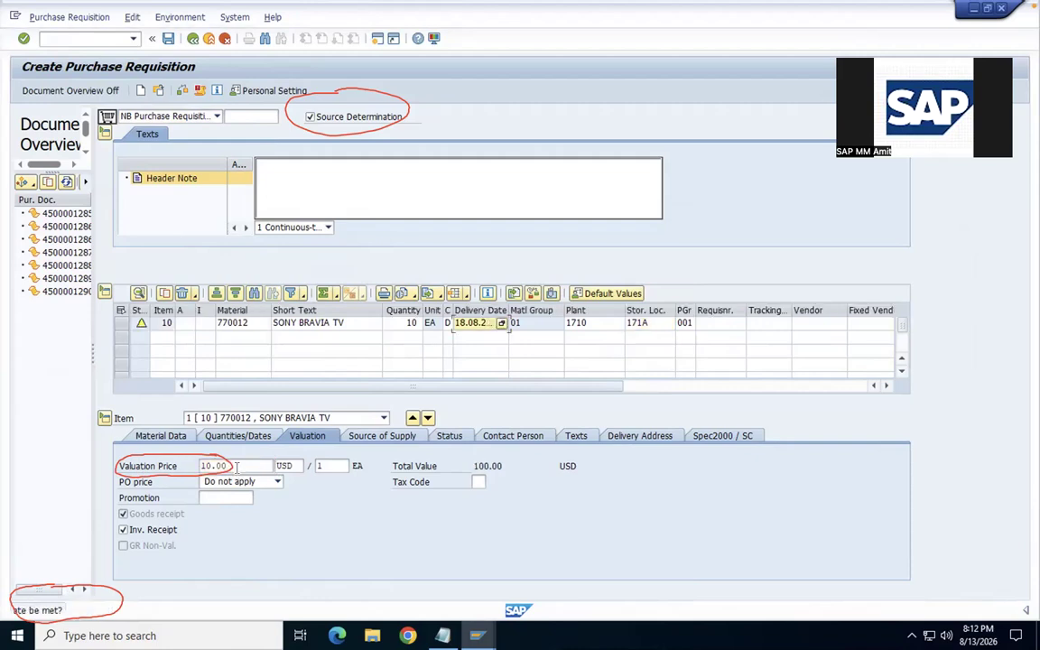
# Open the item's Source of Supply details and try to assign a source of supply to material 770012
pyautogui.click(887, 385)
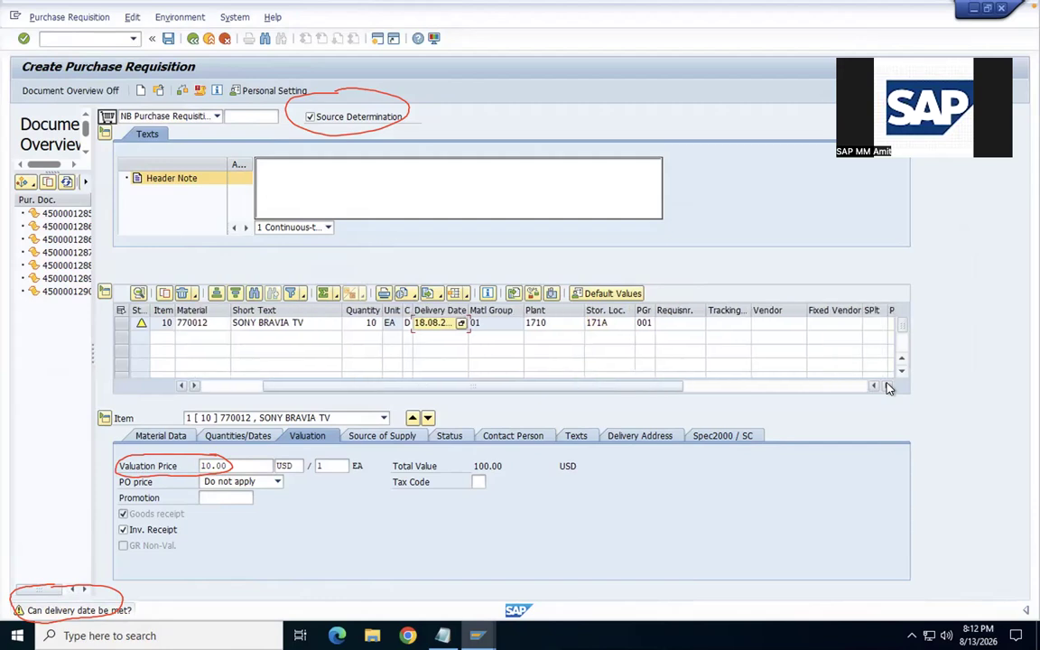
pyautogui.click(406, 442)
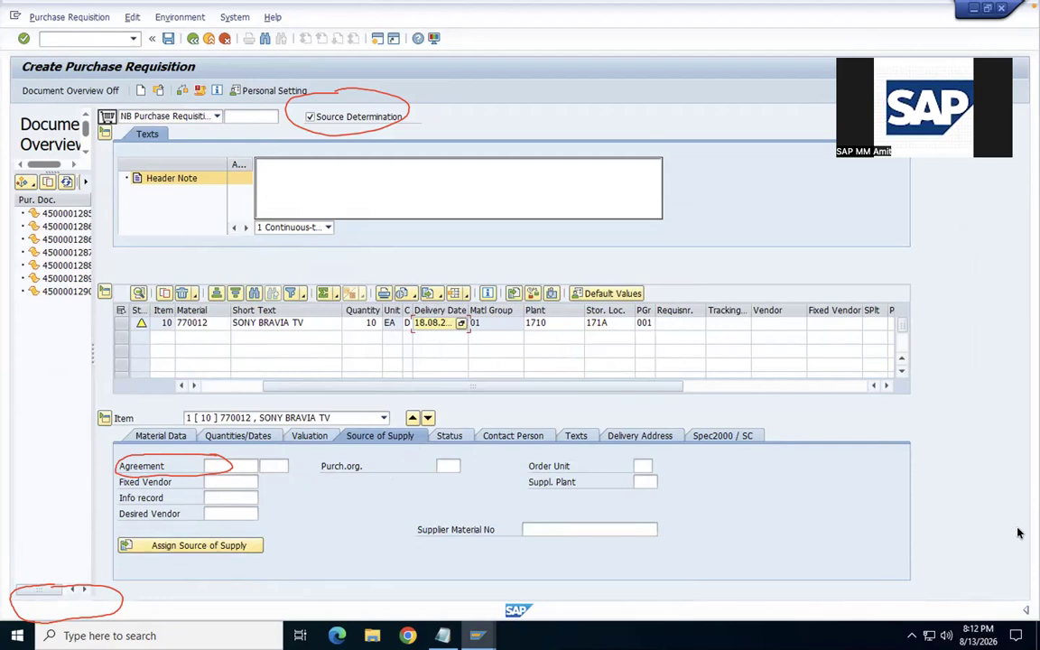
pyautogui.click(958, 422)
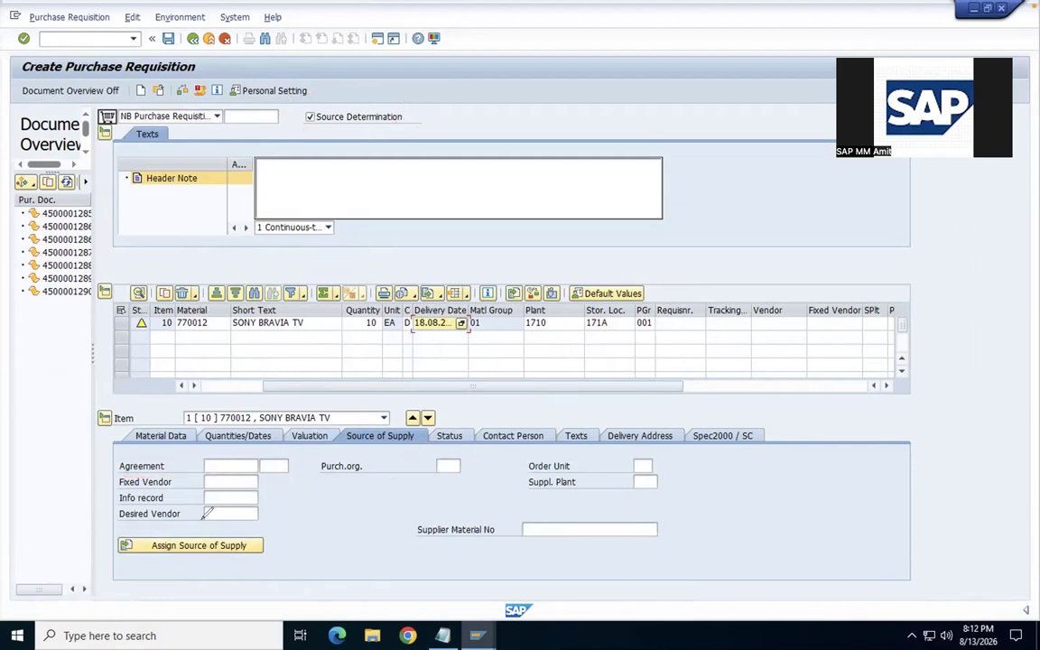
pyautogui.moveTo(185, 527)
pyautogui.mouseDown()
pyautogui.moveTo(116, 533)
pyautogui.moveTo(162, 564)
pyautogui.moveTo(277, 539)
pyautogui.moveTo(230, 517)
pyautogui.moveTo(187, 517)
pyautogui.mouseUp()
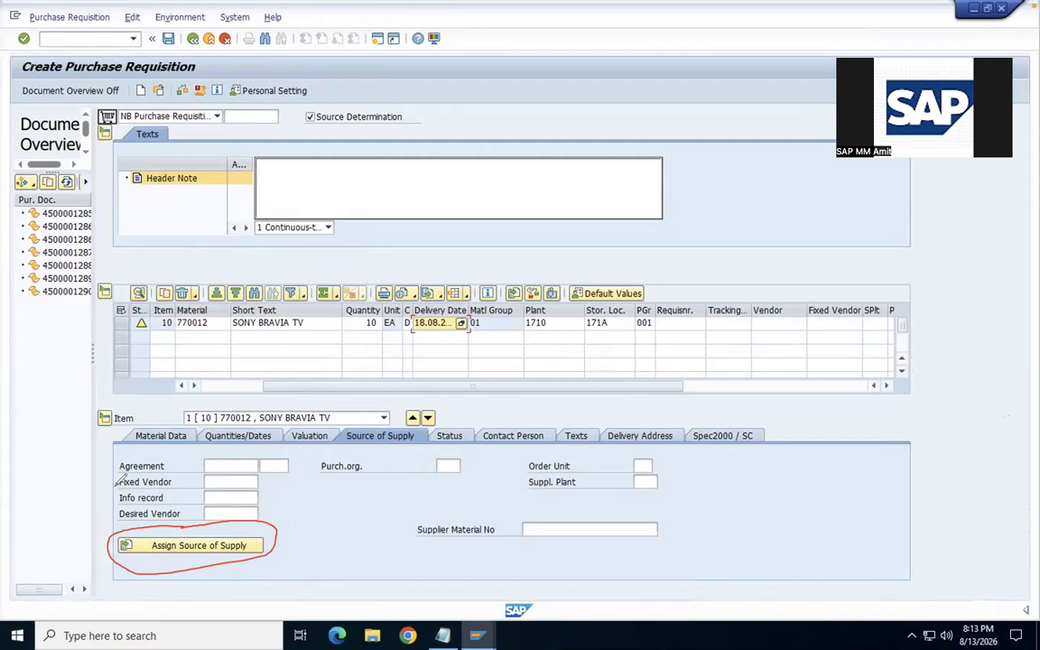
pyautogui.moveTo(102, 492); pyautogui.dragTo(122, 476)
pyautogui.moveTo(224, 468)
pyautogui.mouseDown()
pyautogui.moveTo(192, 471)
pyautogui.moveTo(200, 487)
pyautogui.moveTo(239, 493)
pyautogui.moveTo(264, 476)
pyautogui.moveTo(226, 460)
pyautogui.mouseUp()
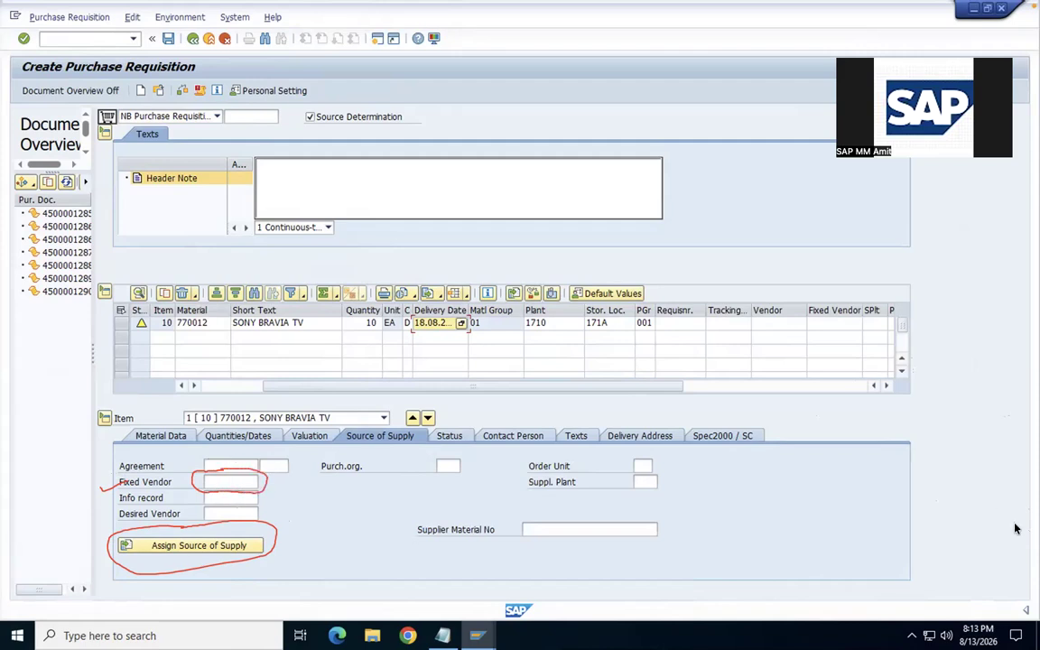
pyautogui.click(199, 548)
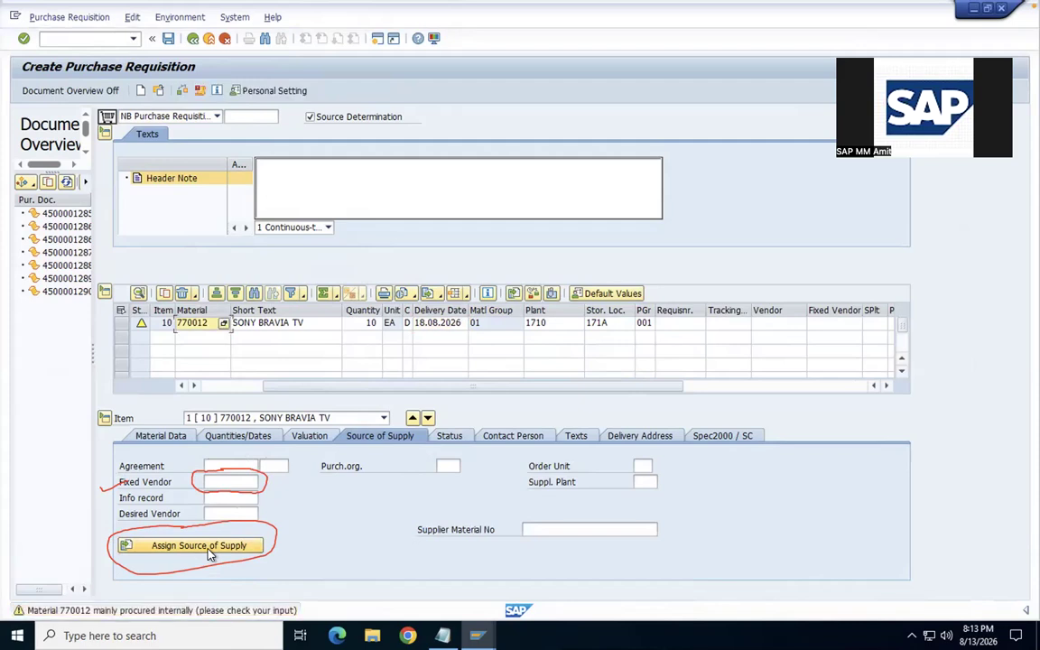
pyautogui.click(209, 553)
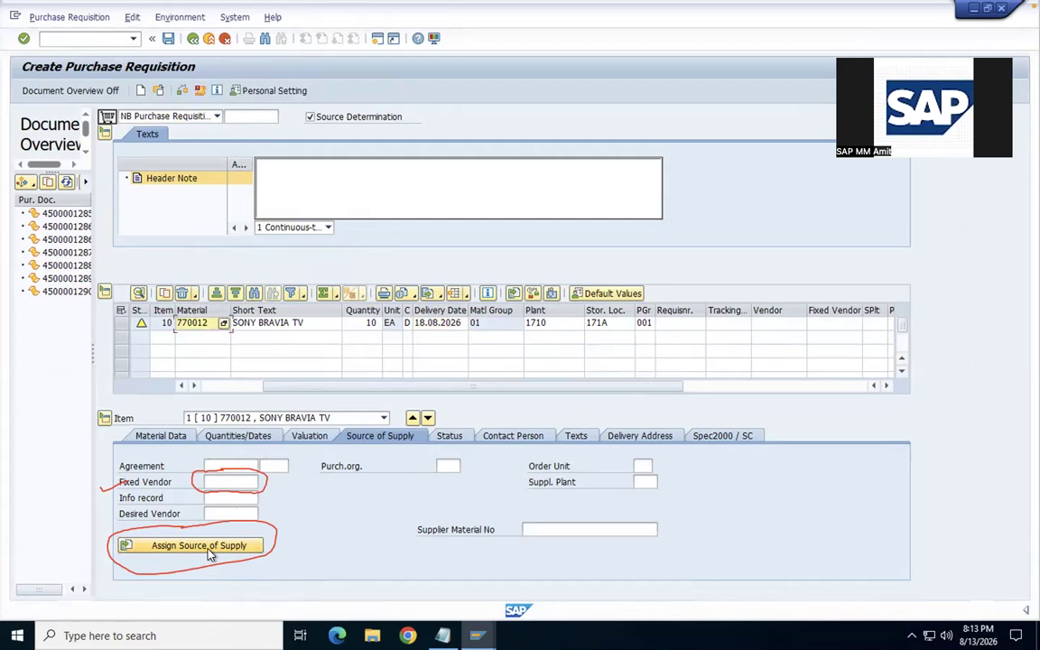
# Check the item's vendor, agreement and info record columns, and leave the purchase requisition without saving it
pyautogui.click(887, 385)
pyautogui.click(887, 386)
pyautogui.click(888, 387)
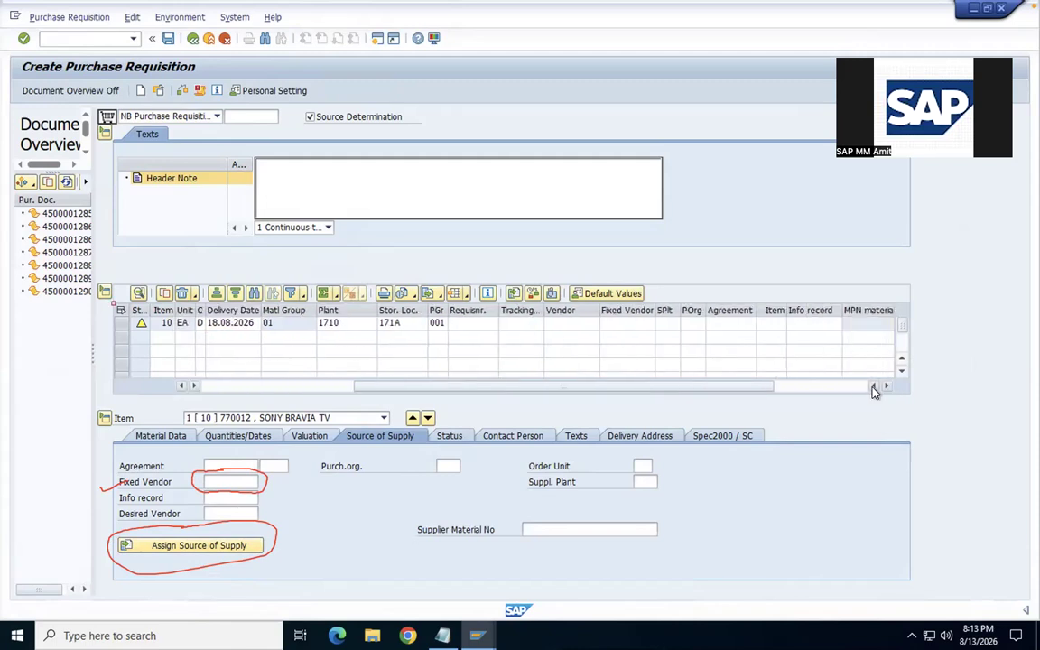
pyautogui.click(874, 386)
pyautogui.click(874, 385)
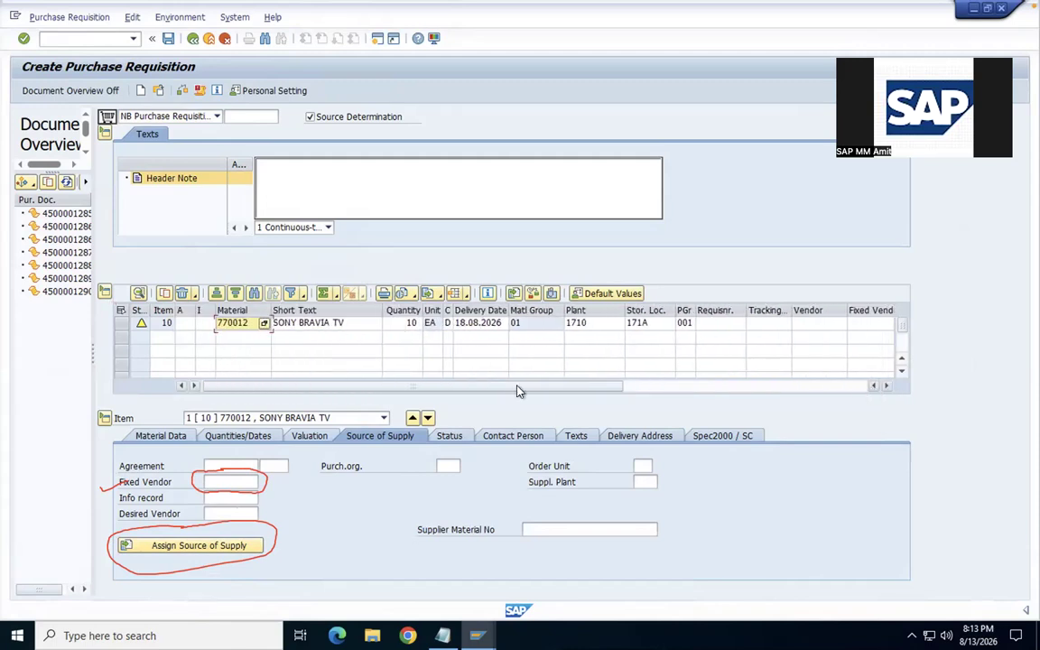
pyautogui.click(208, 38)
pyautogui.click(257, 266)
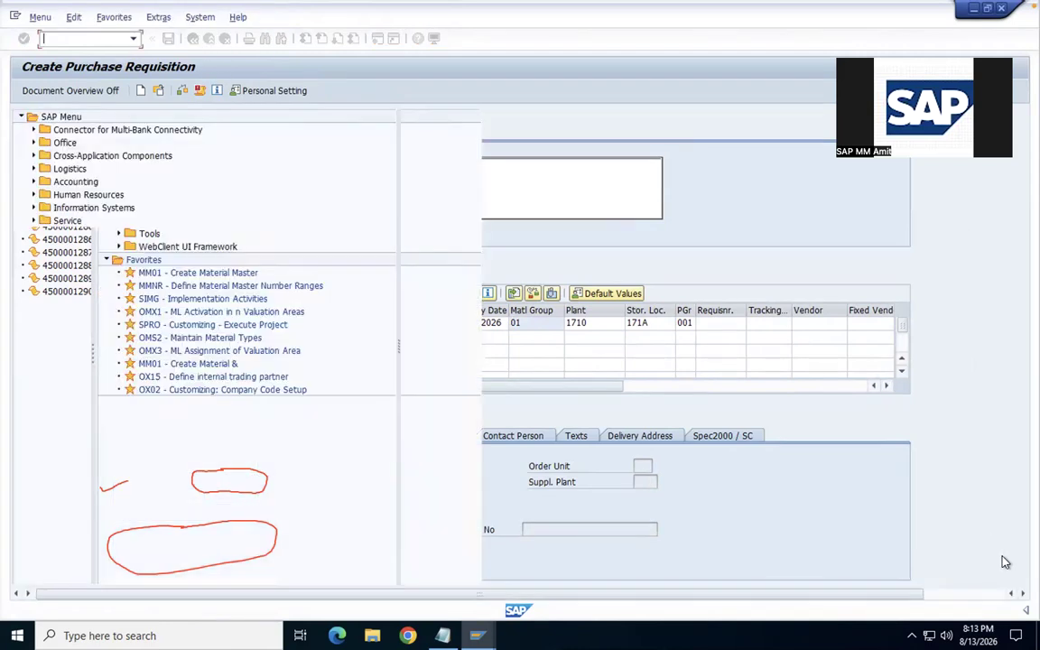
pyautogui.click(939, 418)
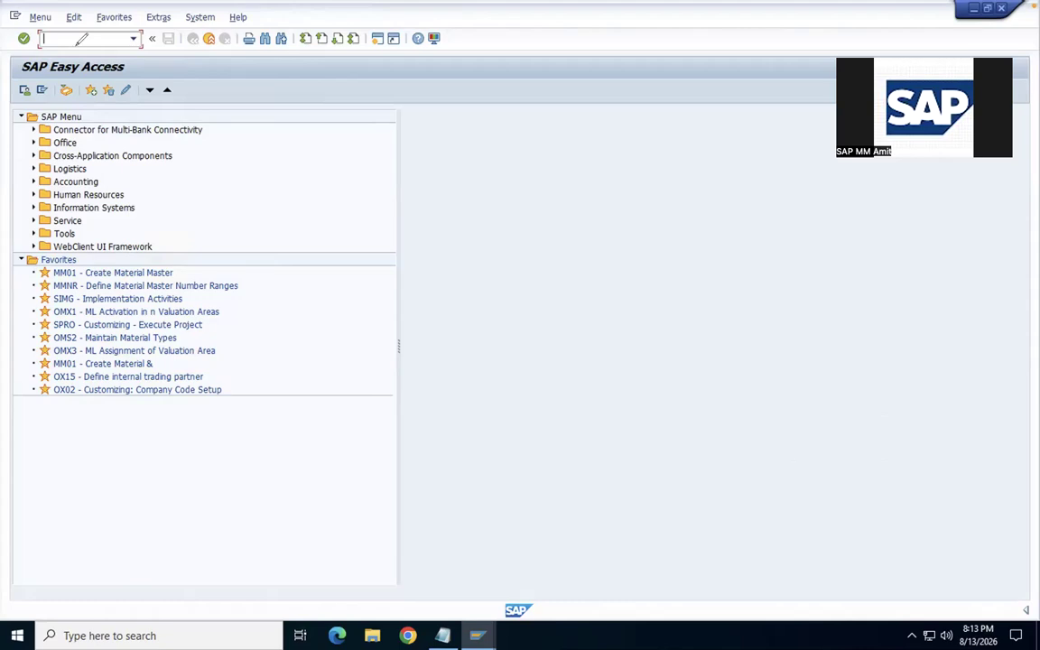
# Start transaction MM02 and open the Purchasing view of material 770012 for plant 1710
pyautogui.click(1012, 531)
pyautogui.click(73, 38)
pyautogui.write('mm02')
pyautogui.press('Return')
pyautogui.click(115, 95)
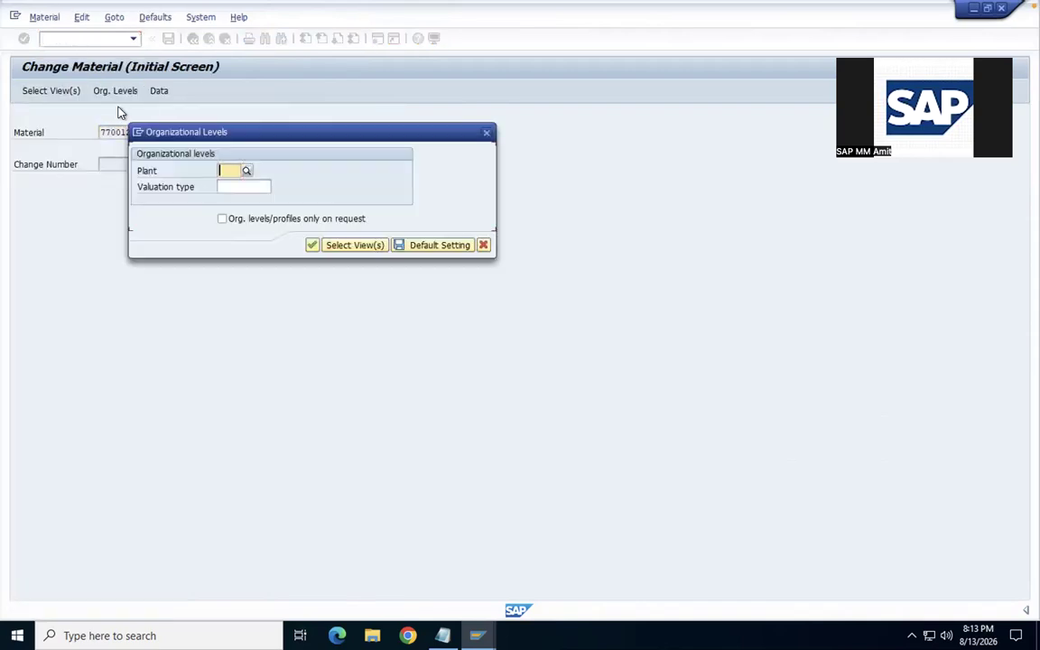
pyautogui.write('1710')
pyautogui.click(312, 249)
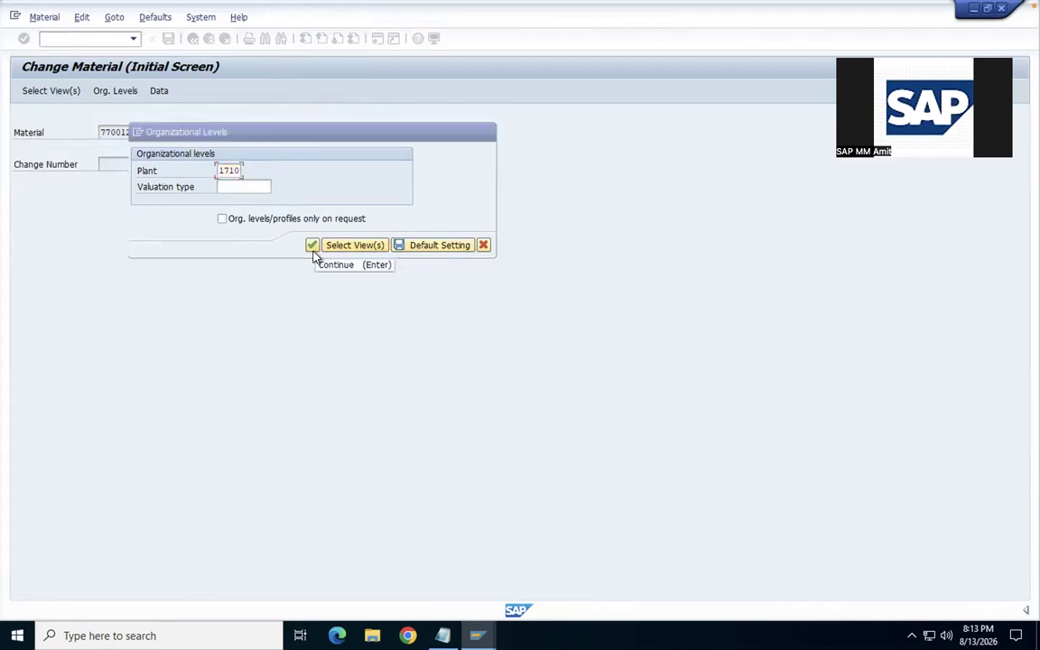
pyautogui.click(303, 119)
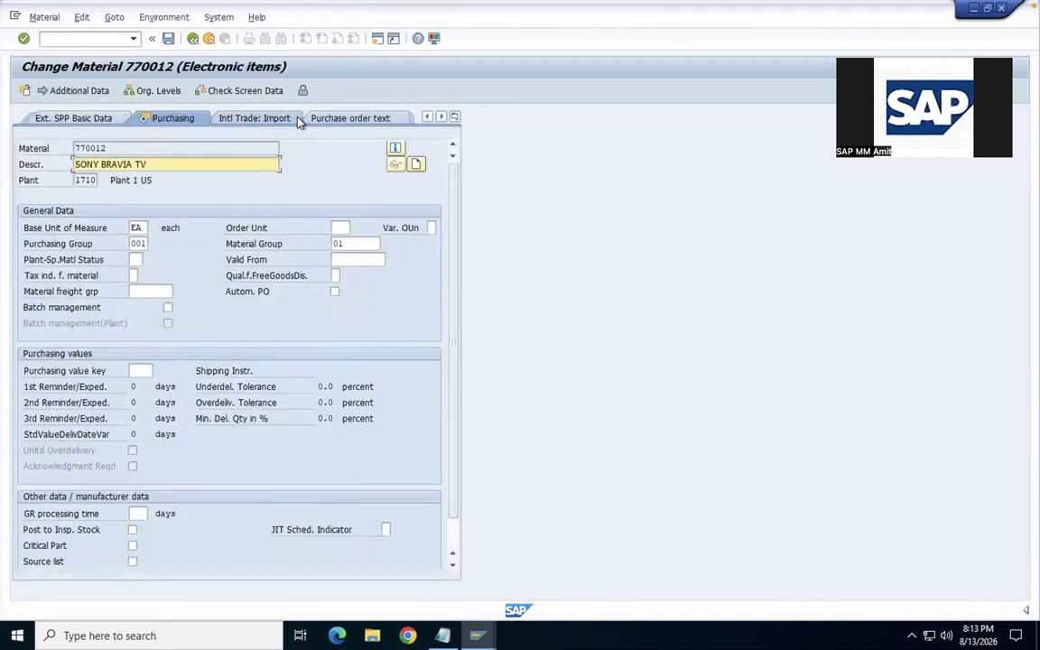
# Activate the Source list indicator in the material's purchasing data, save the change and leave material maintenance
pyautogui.scroll(-1, 219, 341)
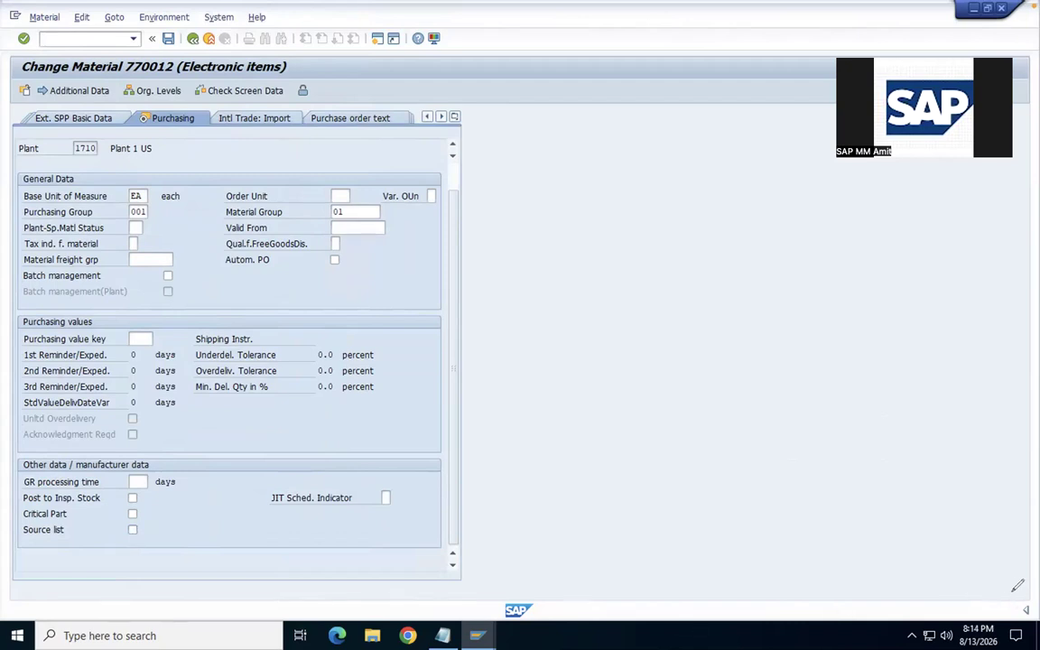
pyautogui.moveTo(56, 527)
pyautogui.mouseDown()
pyautogui.moveTo(99, 556)
pyautogui.moveTo(199, 525)
pyautogui.moveTo(140, 522)
pyautogui.mouseUp()
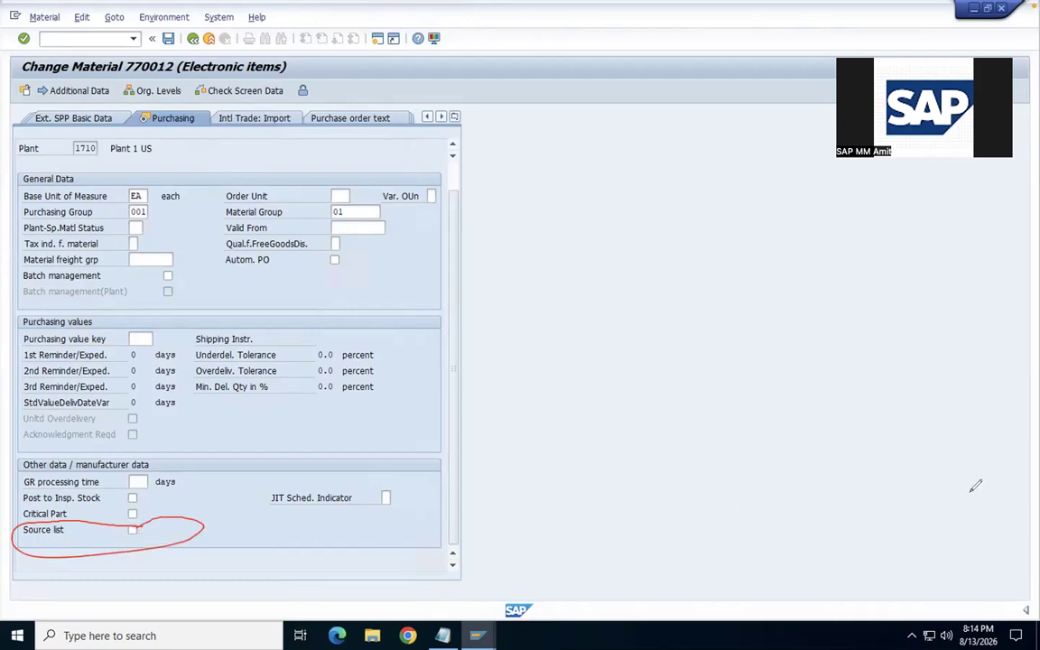
pyautogui.click(132, 531)
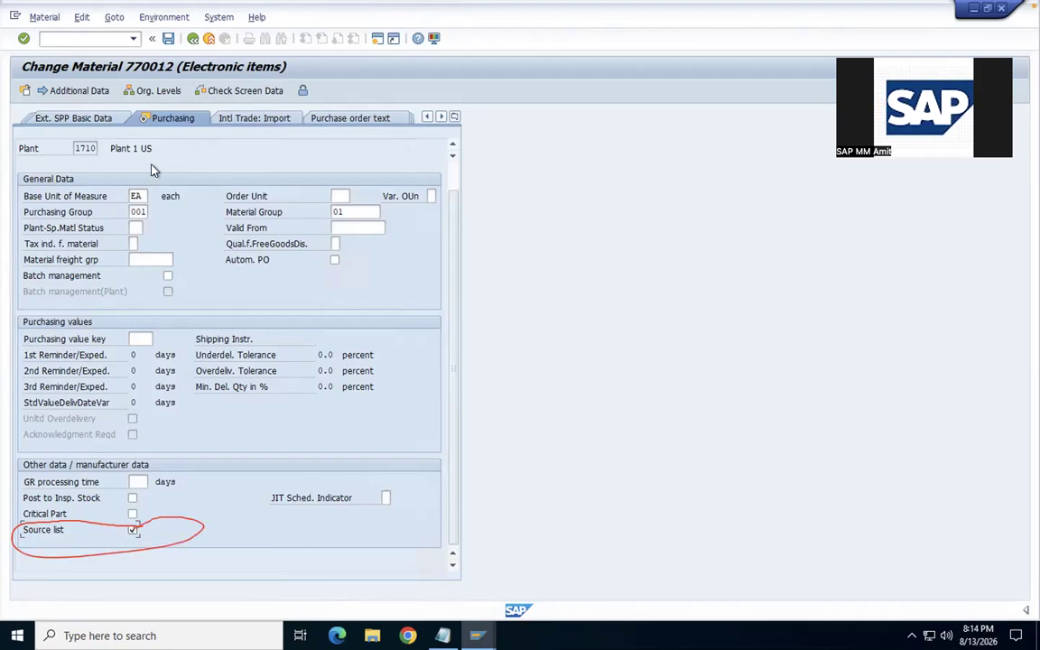
pyautogui.click(170, 39)
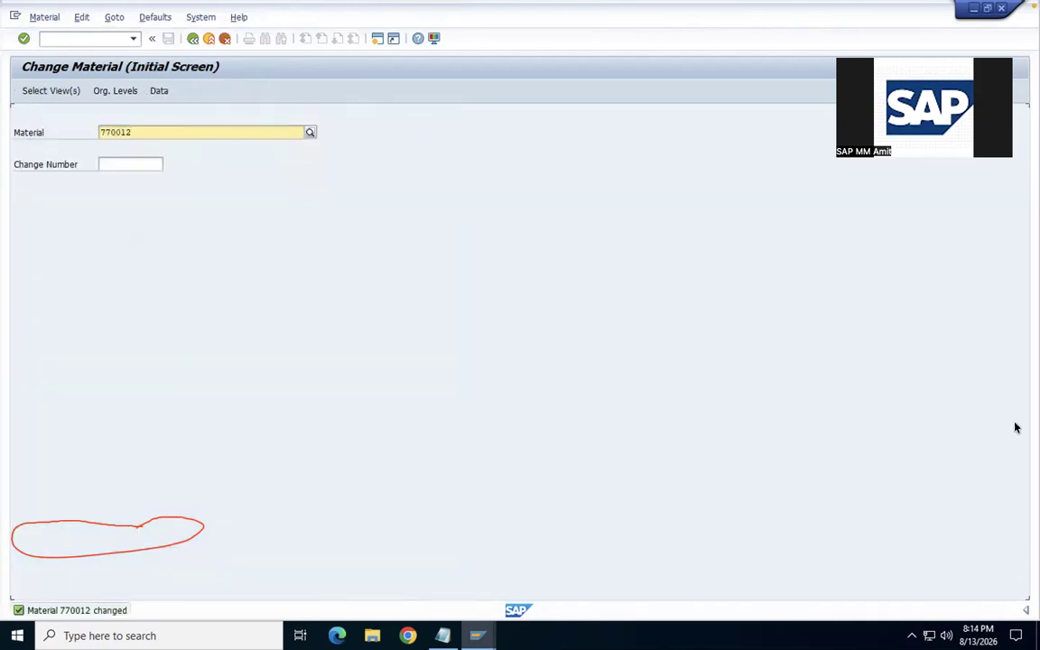
pyautogui.click(941, 415)
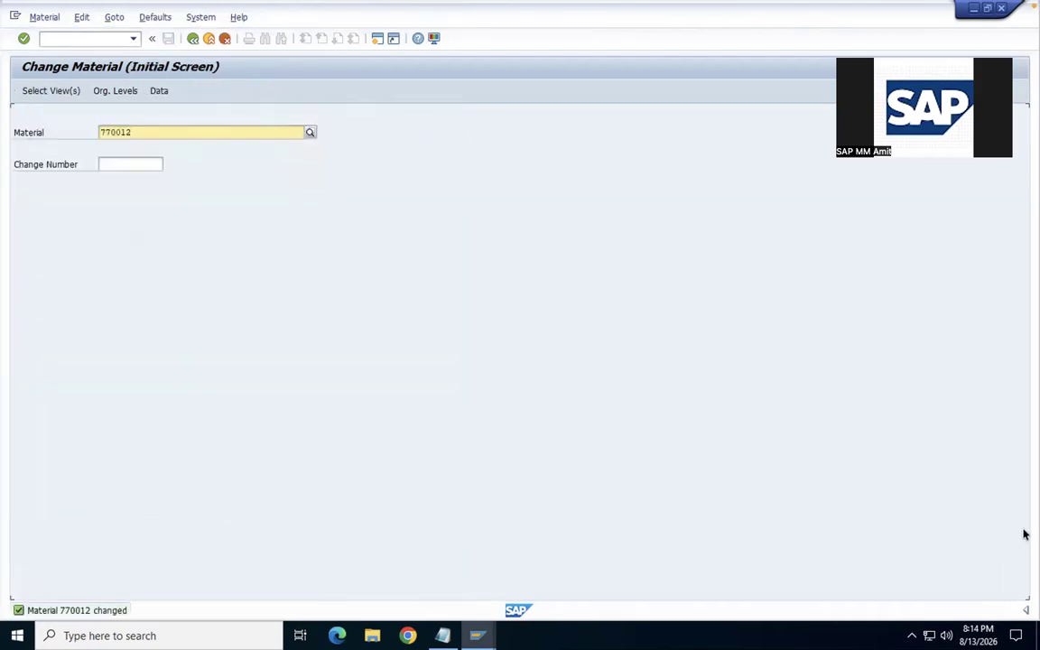
pyautogui.click(290, 94)
pyautogui.press('F3')
pyautogui.write('MES')
pyautogui.press('Return')
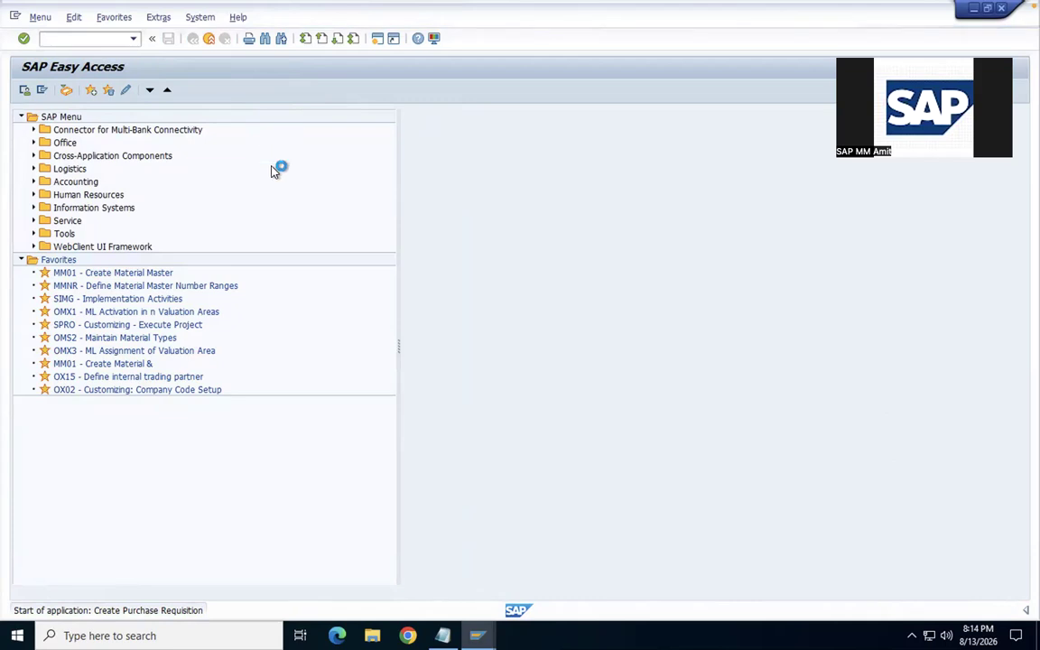
pyautogui.click(310, 119)
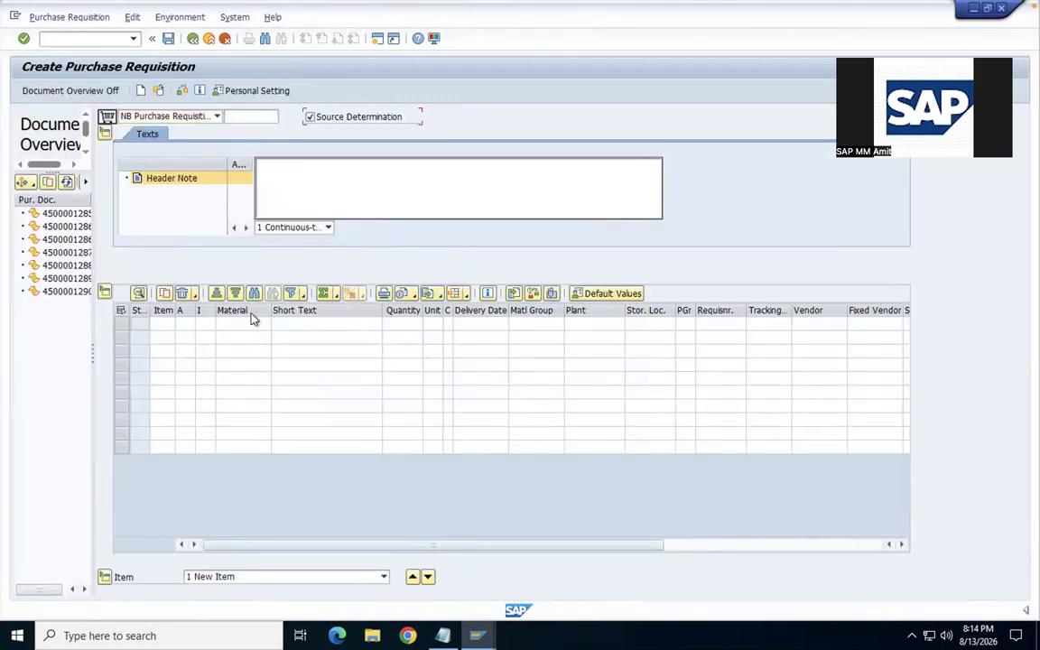
pyautogui.click(245, 317)
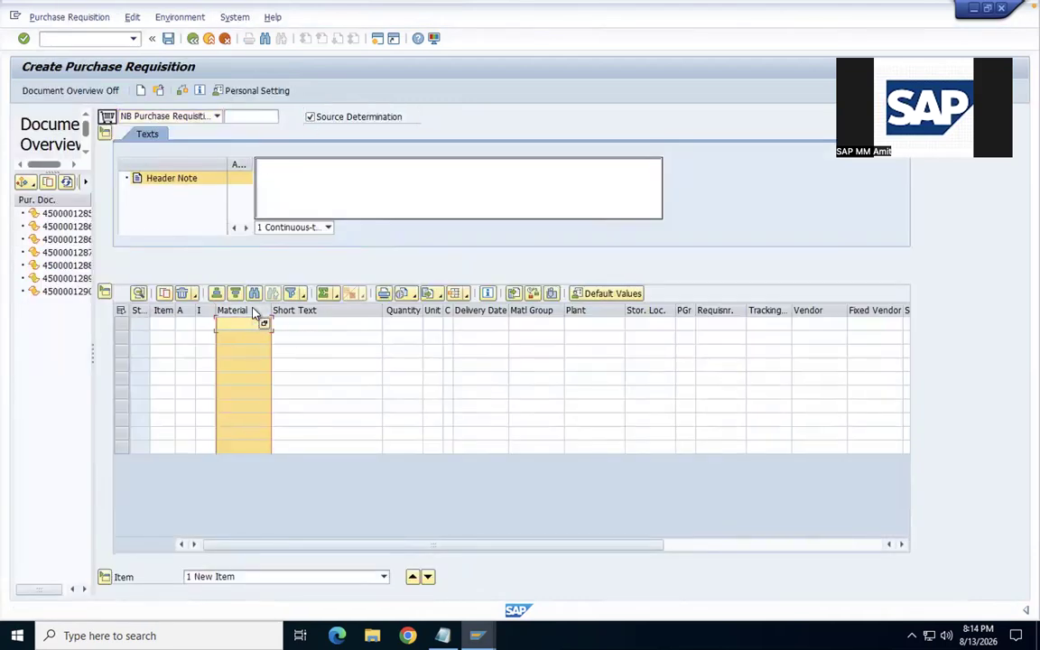
pyautogui.click(245, 369)
pyautogui.press('F3')
# Start a new purchase requisition in ME51N with Source Determination active and enter material 770012 in the first item
pyautogui.write('me51n')
pyautogui.press('Return')
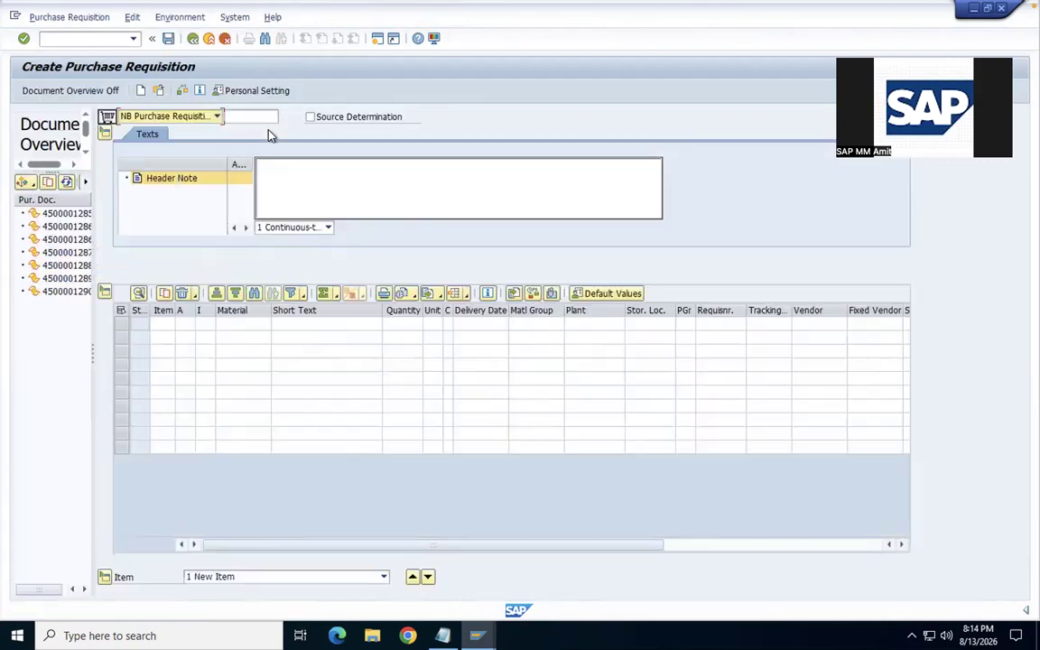
pyautogui.click(309, 117)
pyautogui.click(255, 329)
pyautogui.write('770012')
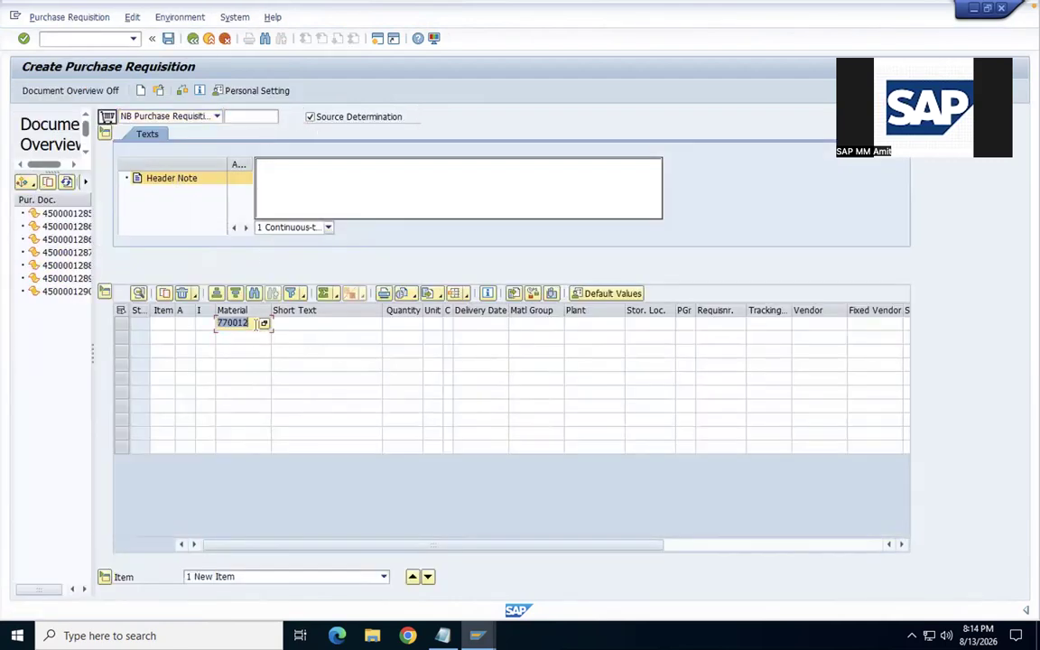
# Complete the requisition item with quantity 10, plant 1710, storage location 171A and a valuation price of 10 USD
pyautogui.press('Tab')
pyautogui.press('Tab')
pyautogui.write('10')
pyautogui.press('Tab')
pyautogui.press('Tab')
pyautogui.press('Tab')
pyautogui.press('Tab')
pyautogui.press('Tab')
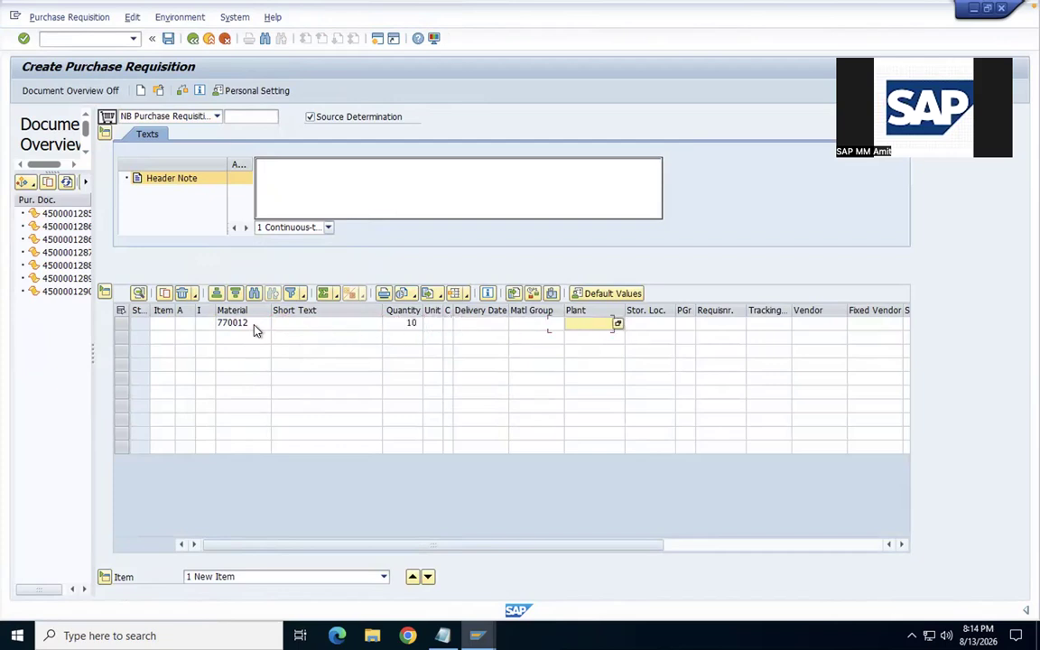
pyautogui.write('1710')
pyautogui.press('Tab')
pyautogui.write('171')
pyautogui.press('Return')
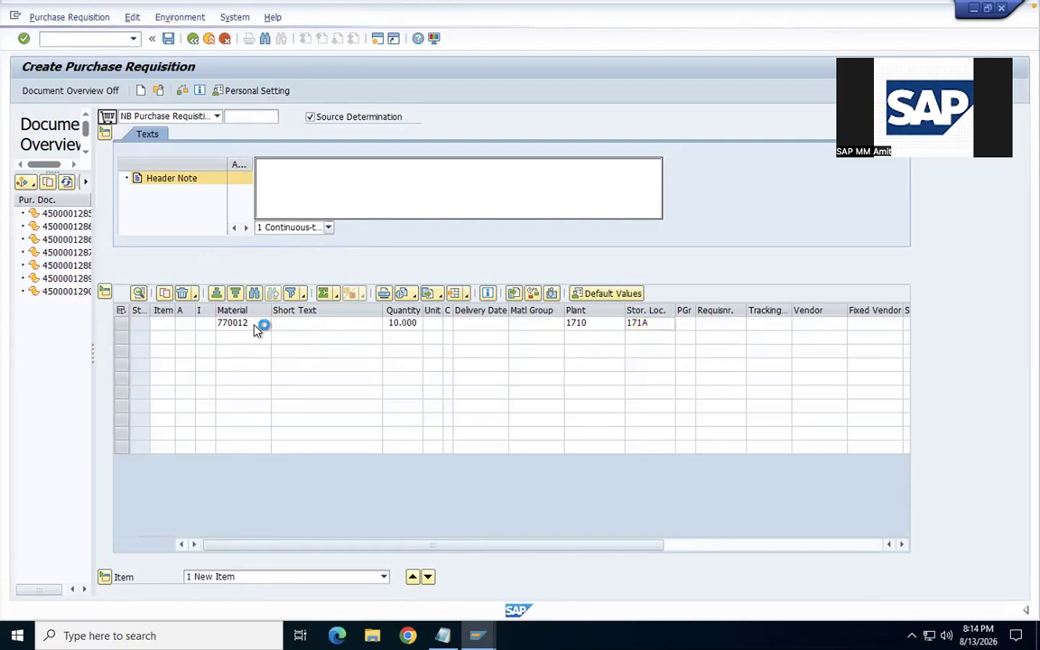
pyautogui.write('10')
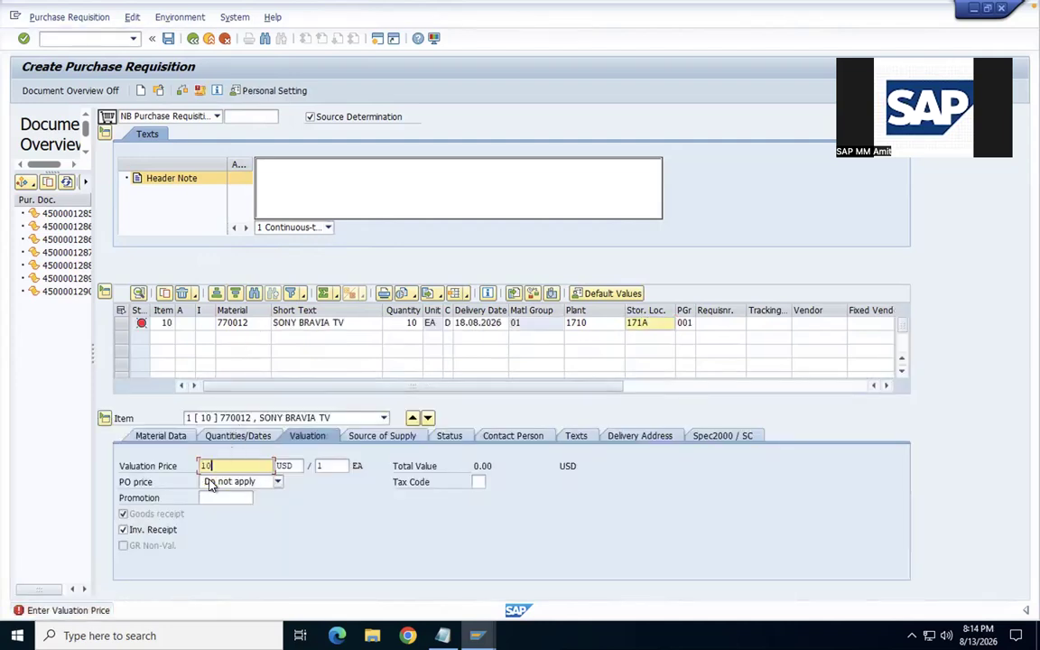
pyautogui.press('Return')
# Try to assign a source of supply to the requisition item and check its vendor columns
pyautogui.click(372, 437)
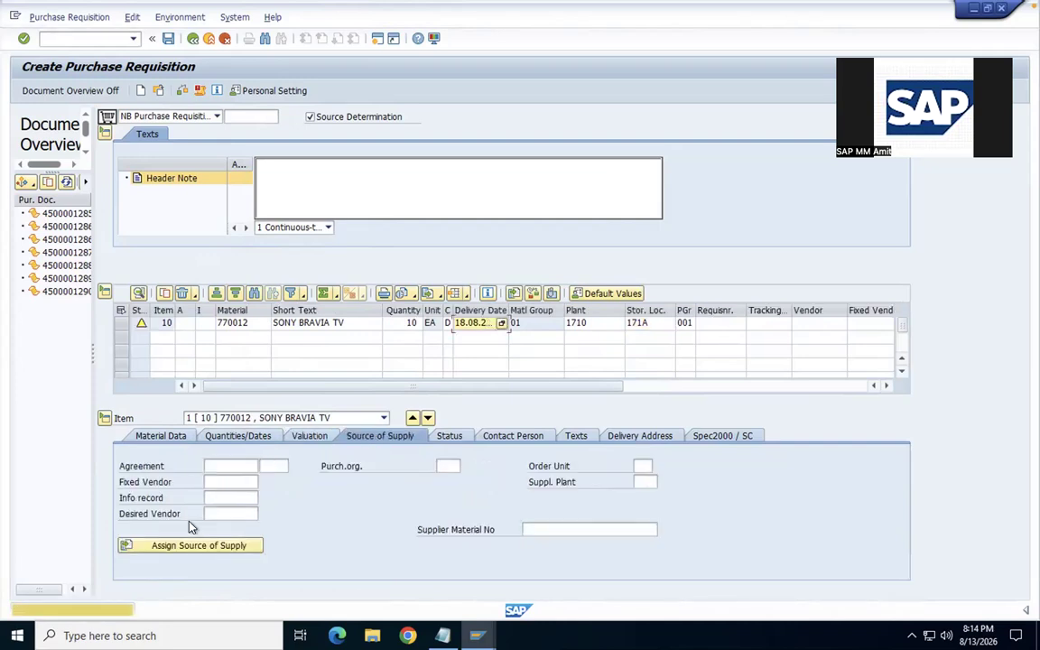
pyautogui.click(181, 546)
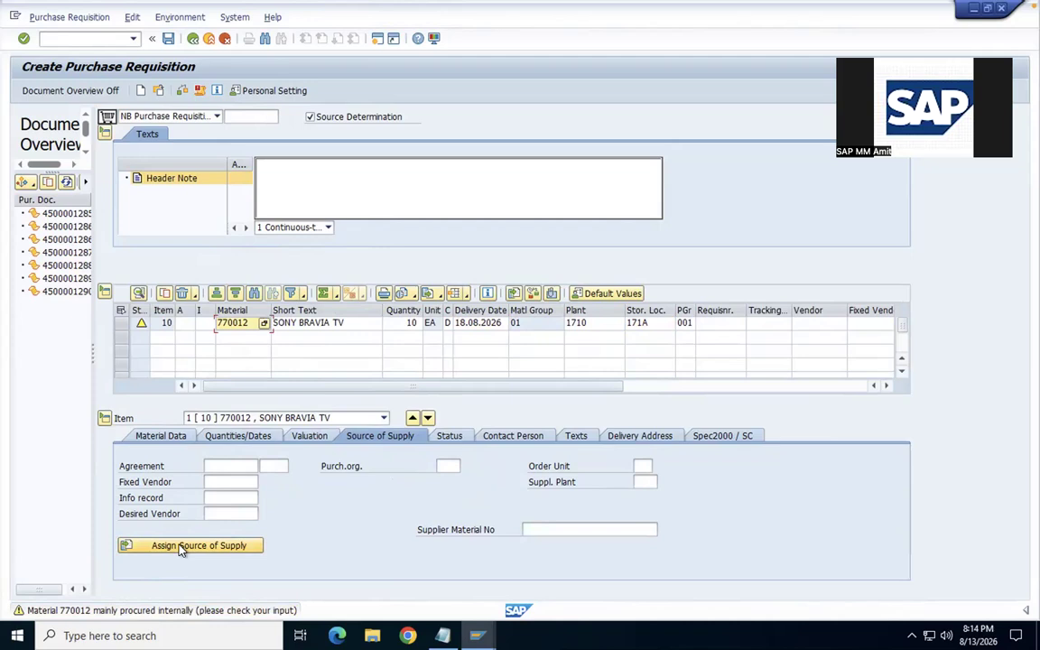
pyautogui.click(180, 547)
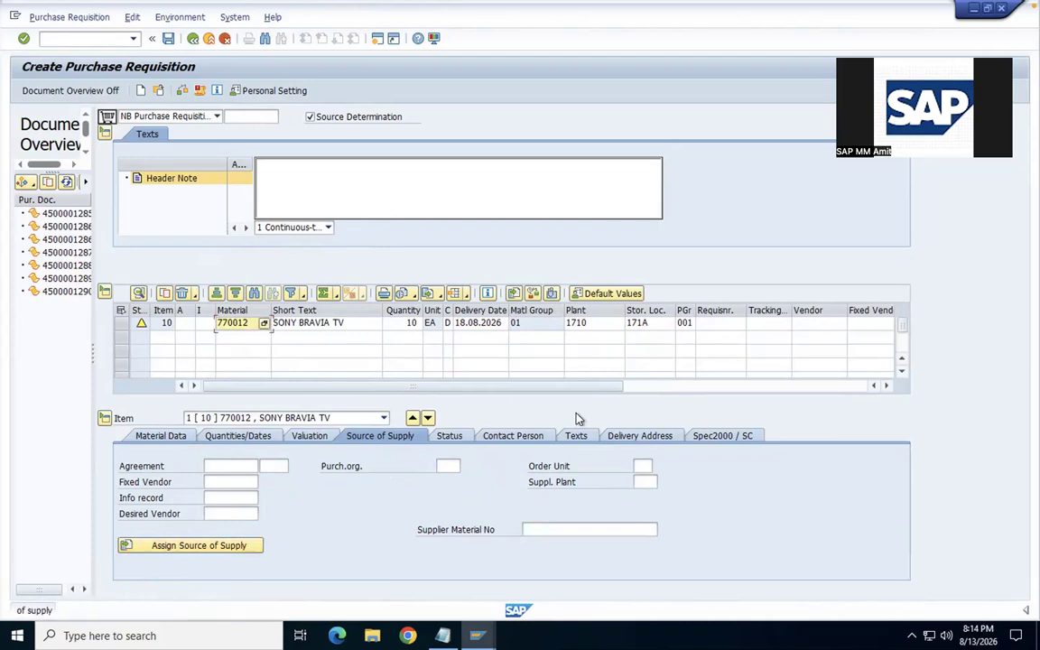
pyautogui.click(885, 387)
pyautogui.click(885, 386)
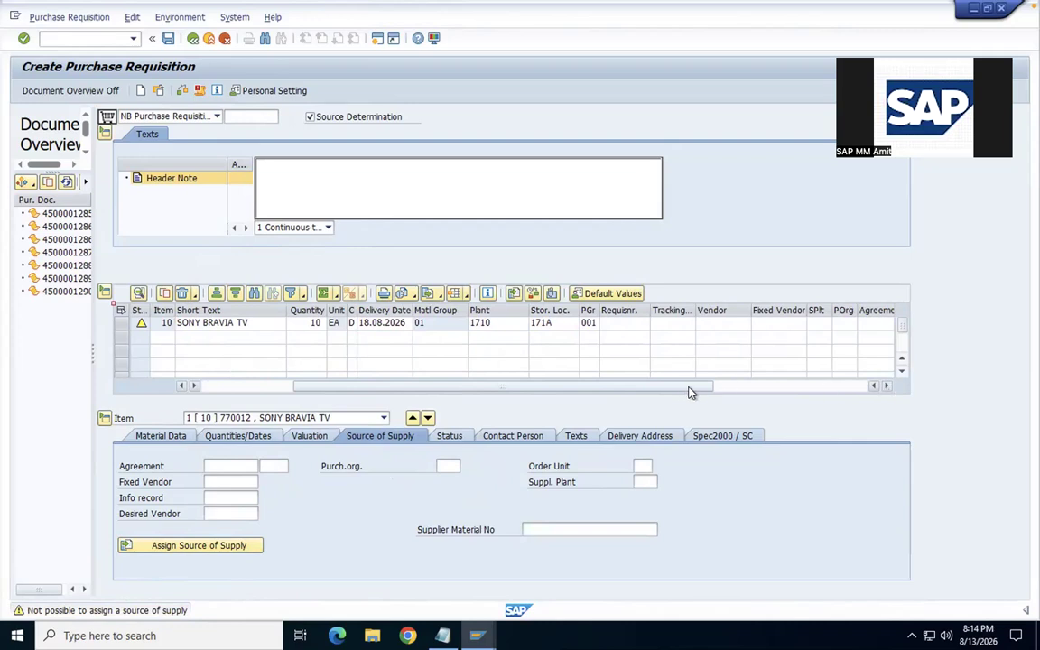
pyautogui.moveTo(660, 398); pyautogui.dragTo(570, 397)
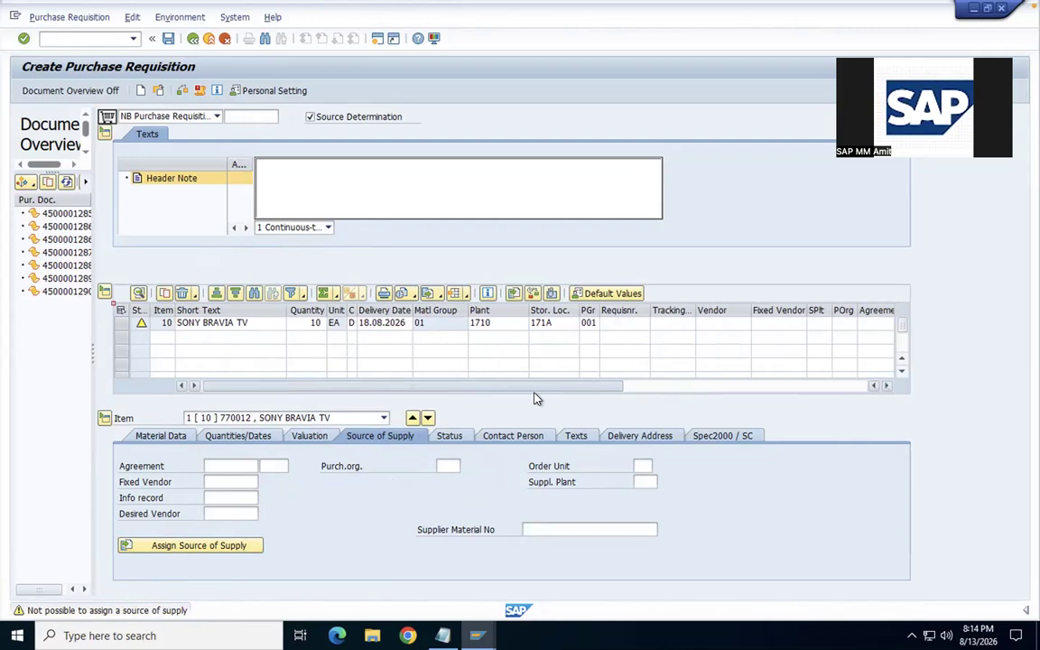
# Set the item's purchasing organization to 1710 and try again to assign a source of supply
pyautogui.click(449, 466)
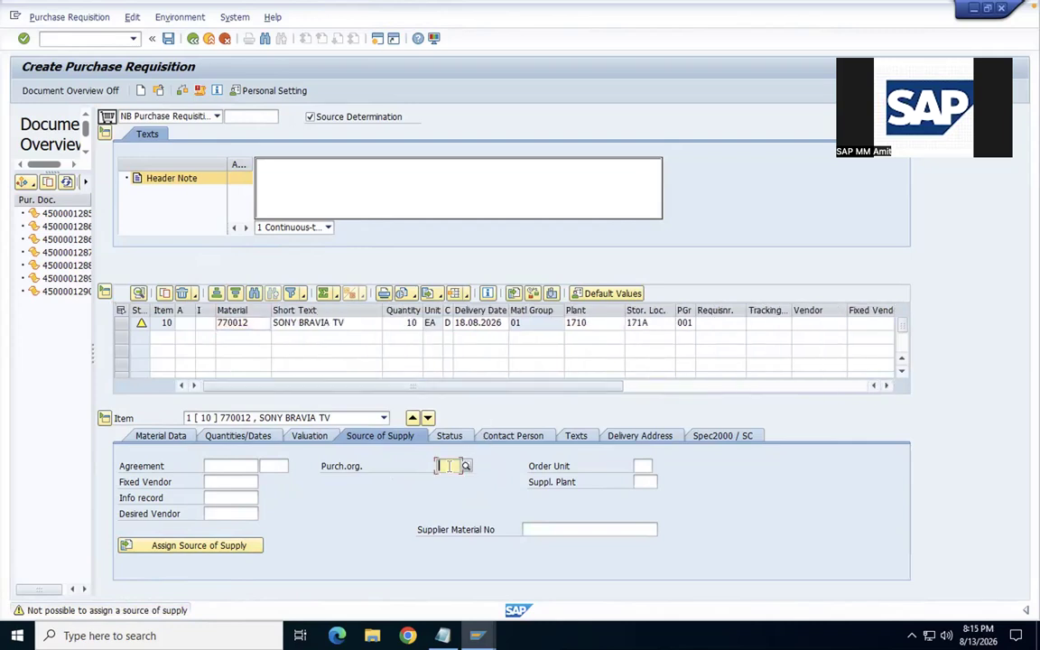
pyautogui.write('1710')
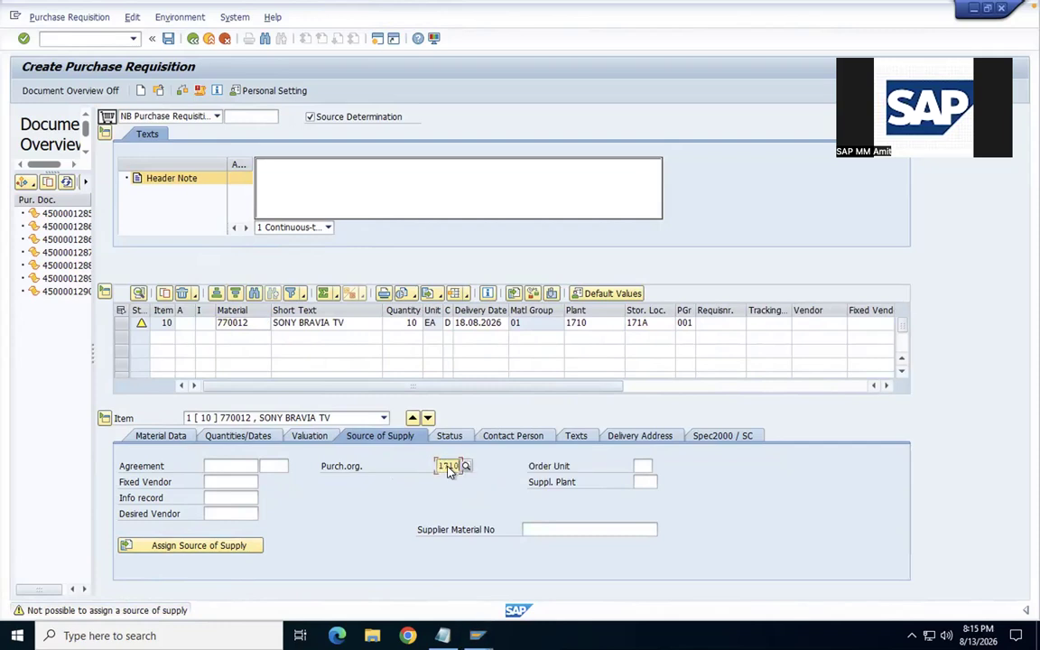
pyautogui.click(158, 548)
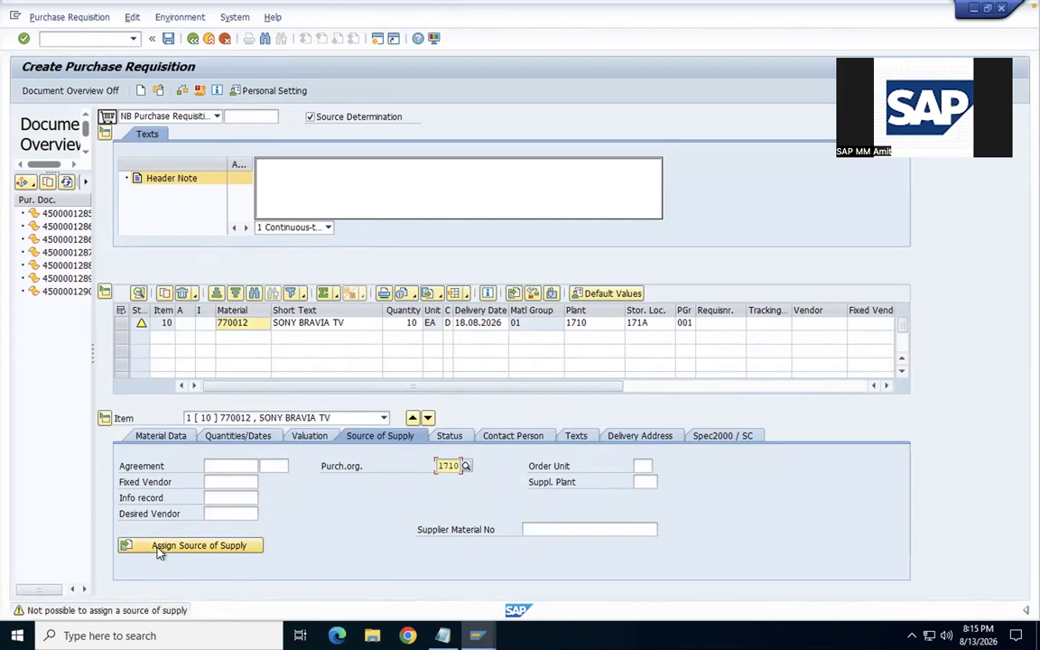
pyautogui.click(158, 548)
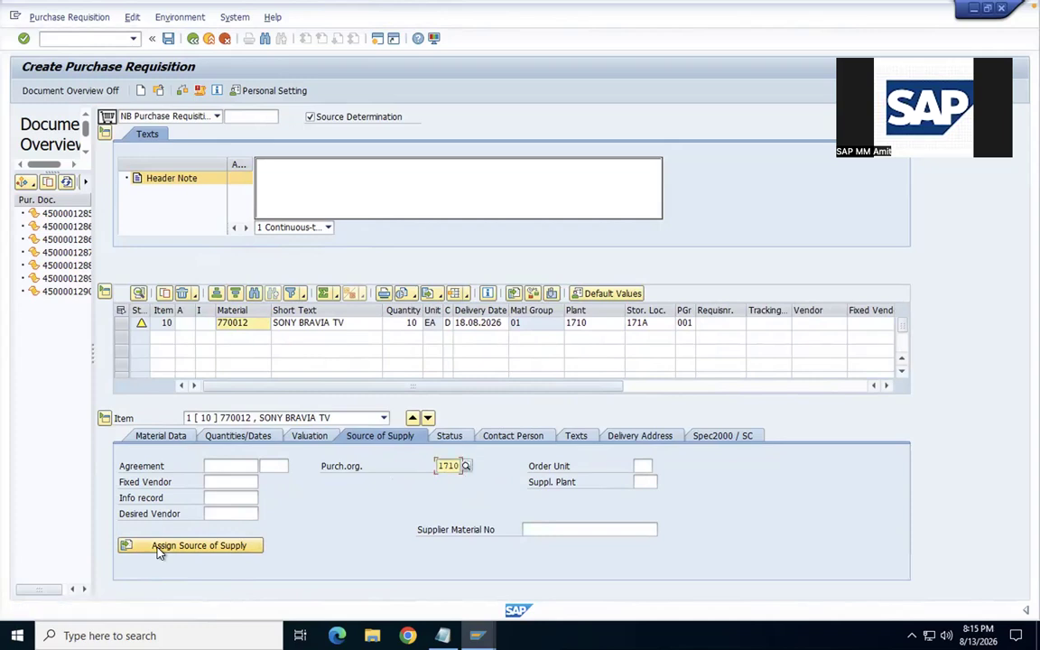
# Retry the source assignment with the purchasing organization cleared, and leave the requisition without saving it
pyautogui.hotkey('ctrl', 'a')
pyautogui.press('BackSpace')
pyautogui.press('Return')
pyautogui.click(241, 551)
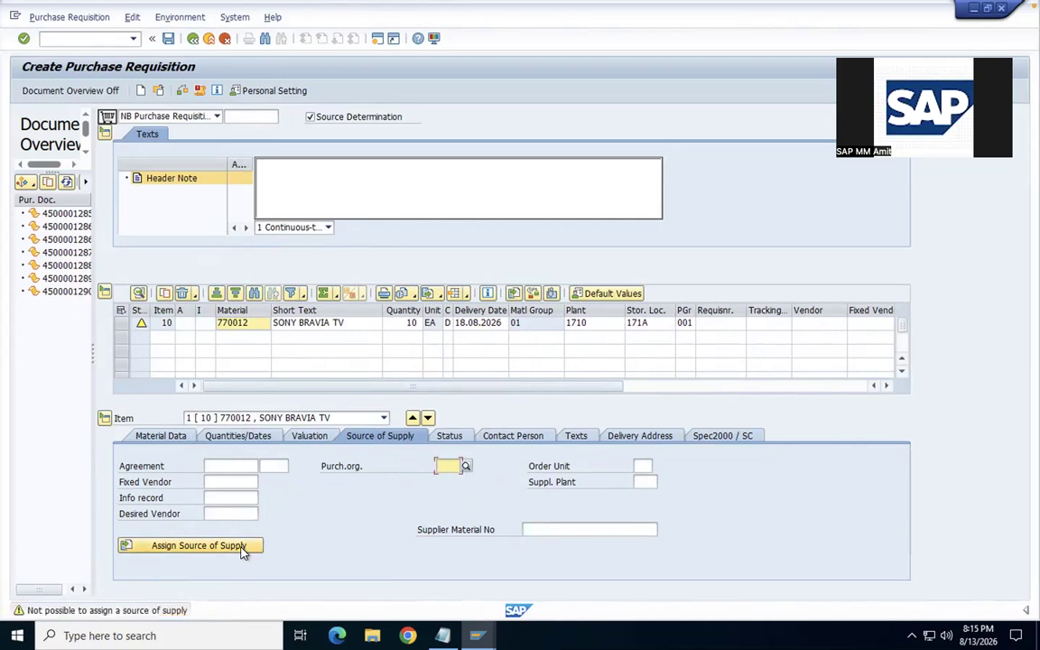
pyautogui.click(209, 38)
pyautogui.click(260, 266)
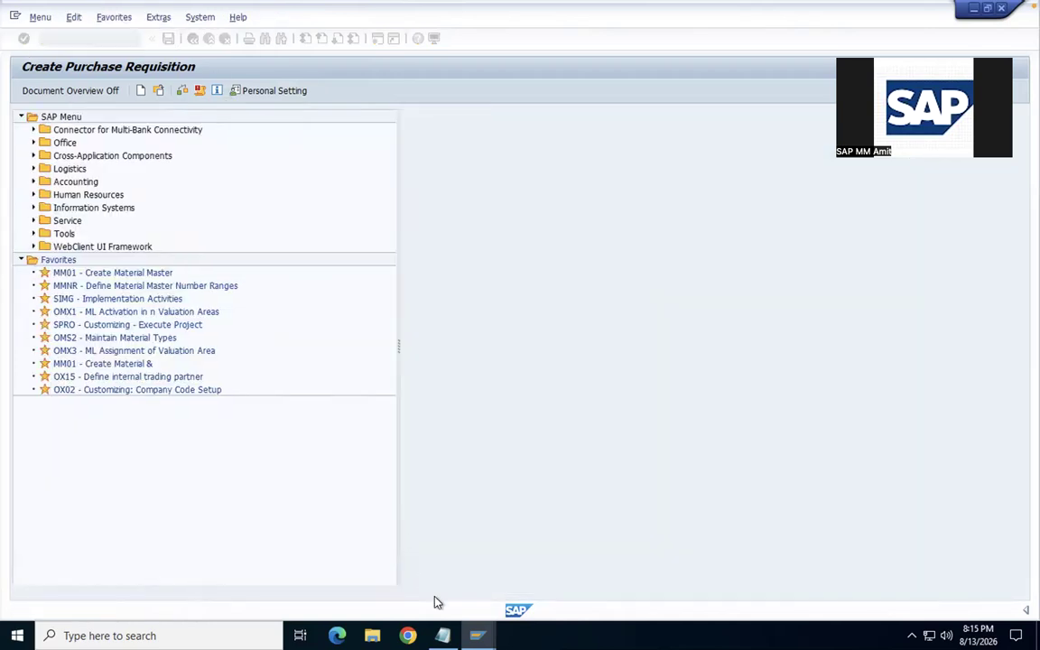
# Switch to the Notepad notes, review the three supplier numbers and add the line ME11 below the ME53N entry
pyautogui.click(443, 636)
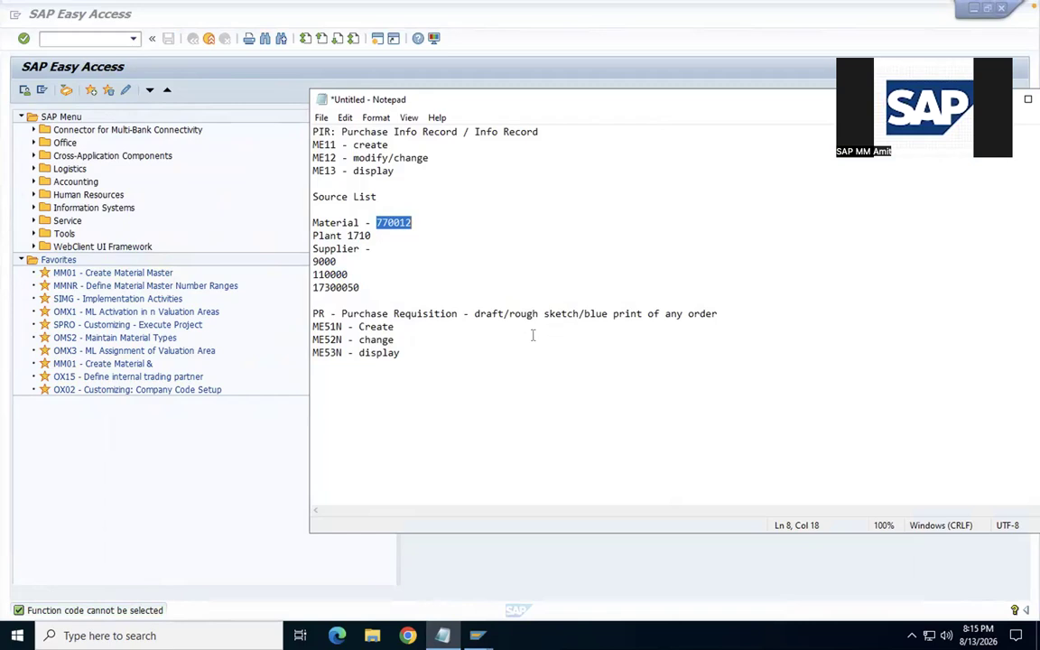
pyautogui.click(434, 354)
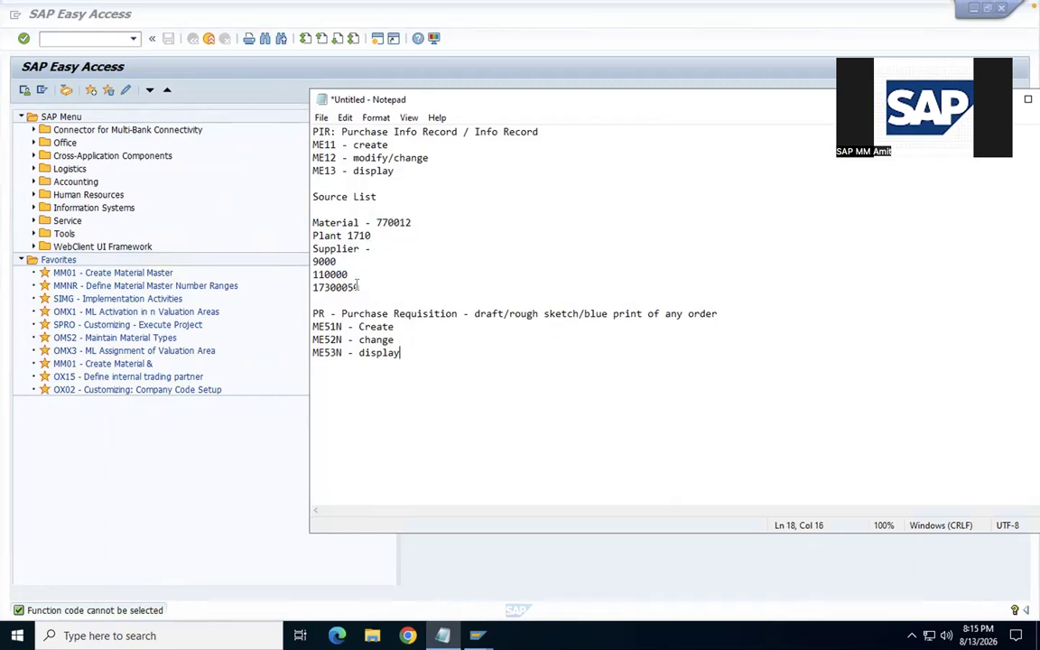
pyautogui.moveTo(359, 288); pyautogui.dragTo(313, 262)
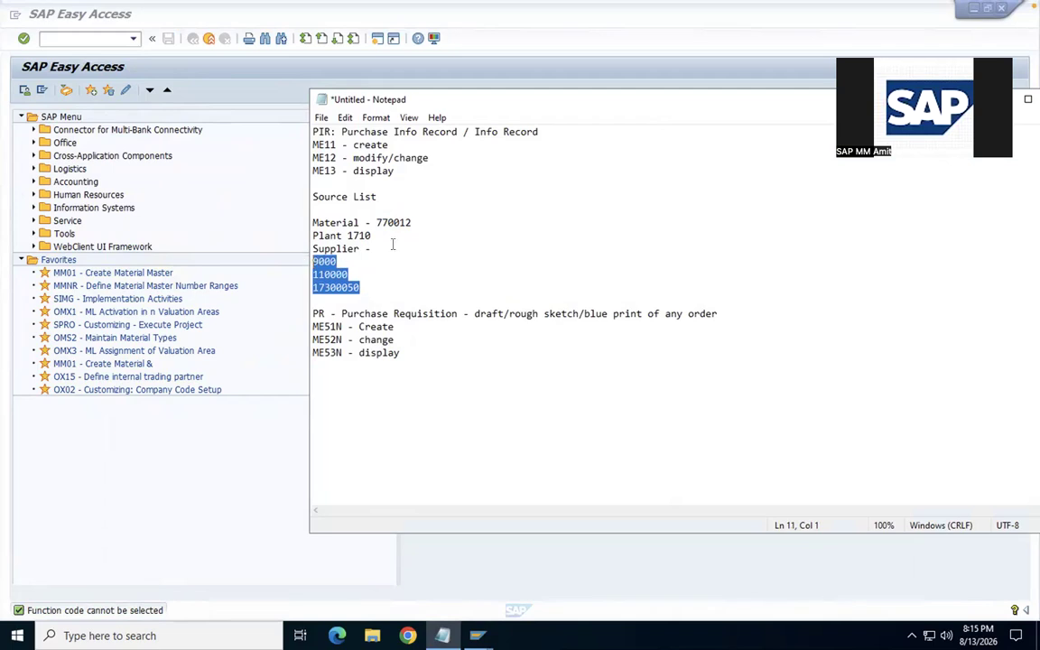
pyautogui.click(426, 353)
pyautogui.press('Return')
pyautogui.press('Return')
pyautogui.press('Return')
pyautogui.write('ME11')
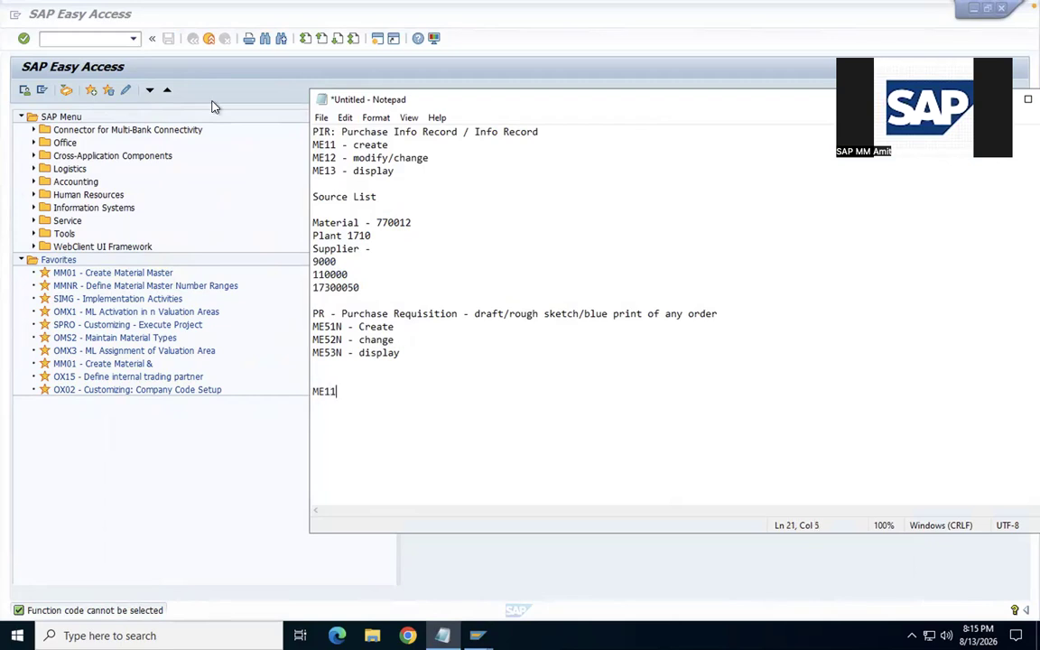
# Start ME11 for supplier 9000, material 770012, purchasing organization 1710 and plant 1710, and proceed to the first purchasing organization data screen
pyautogui.click(95, 38)
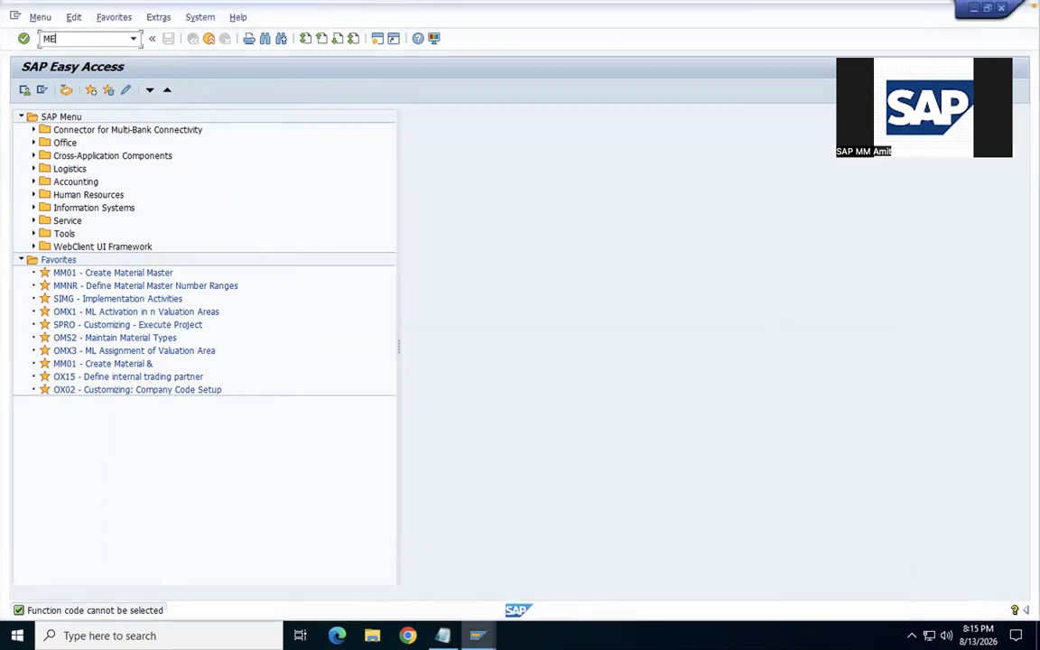
pyautogui.press('Return')
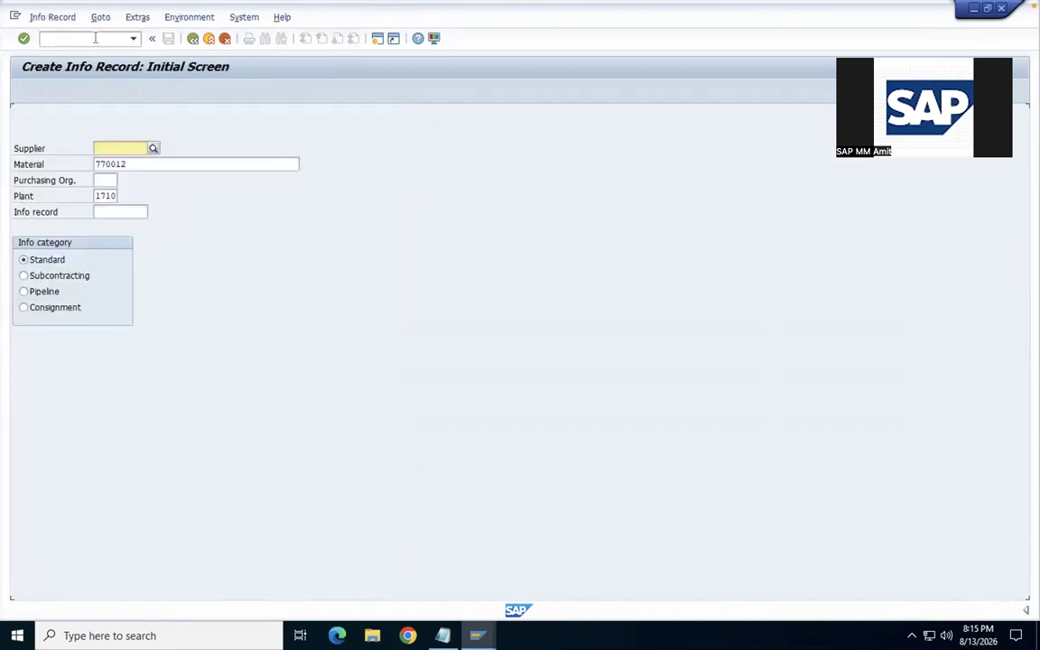
pyautogui.write('9000')
pyautogui.press('Tab')
pyautogui.press('Tab')
pyautogui.write('1710')
pyautogui.click(121, 162)
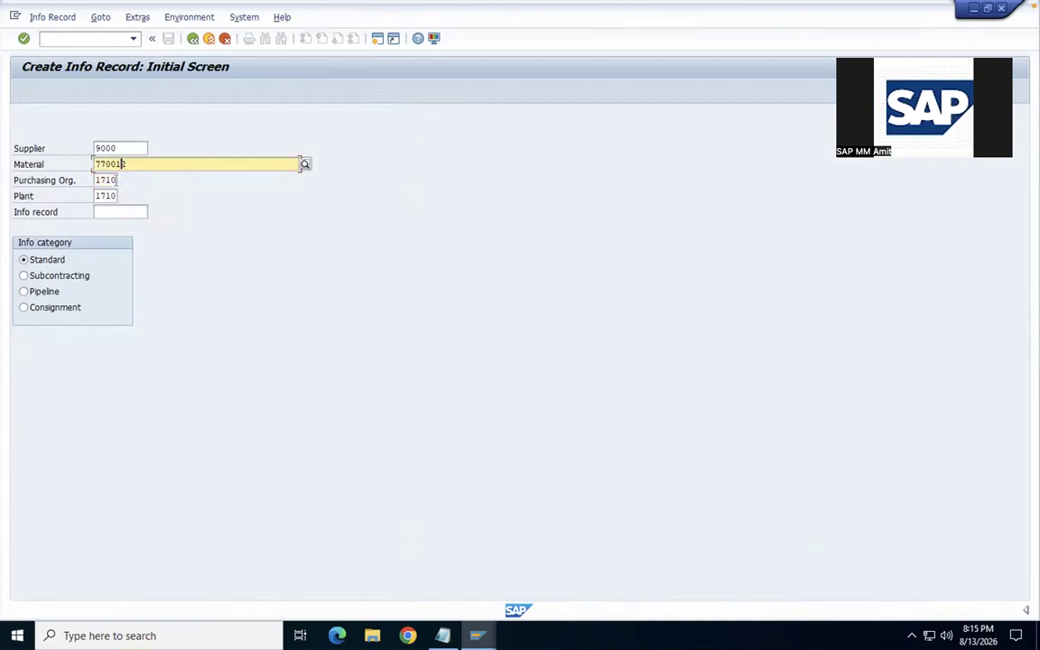
pyautogui.press('Return')
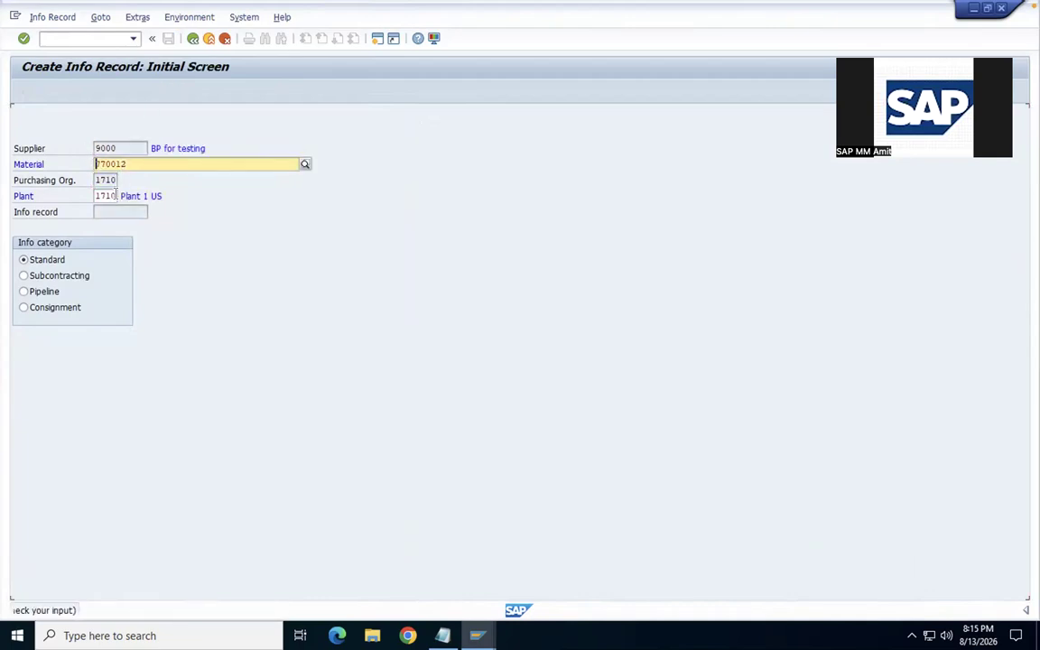
pyautogui.press('Return')
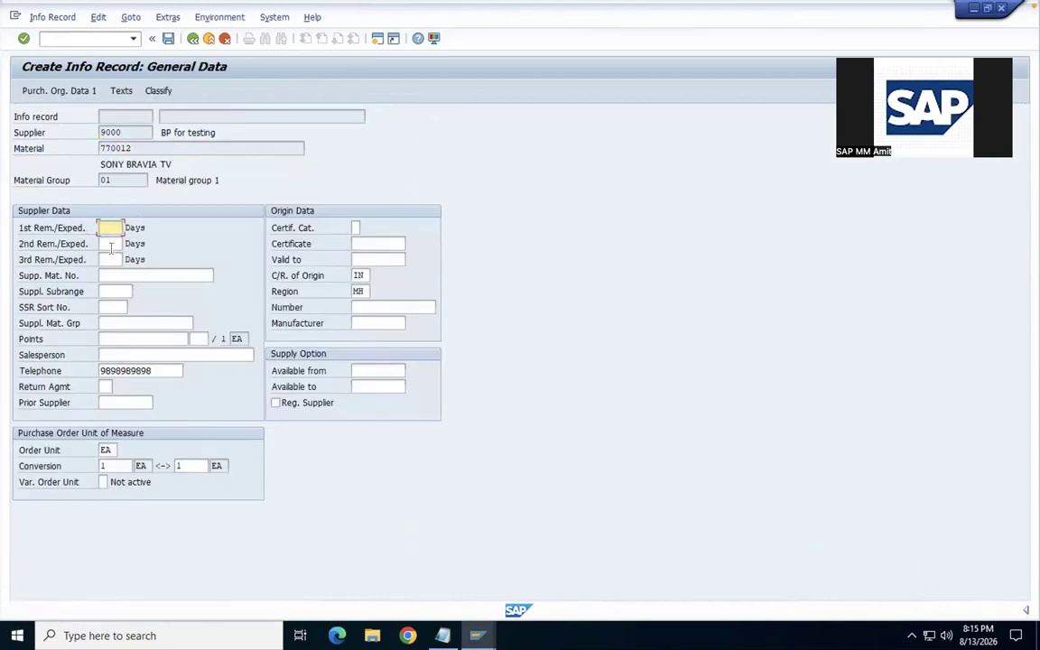
pyautogui.press('Return')
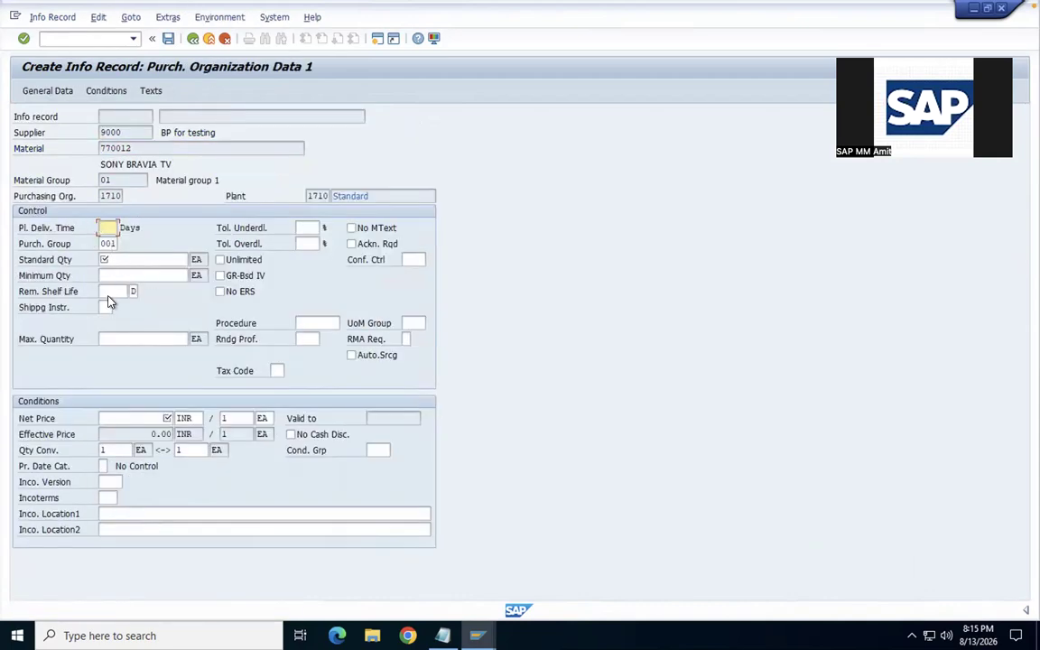
# Enter 15 days planned delivery time, standard quantity 50, minimum quantity 5 and net price 40000 INR, and save the info record
pyautogui.write('15')
pyautogui.click(118, 261)
pyautogui.click(128, 273)
pyautogui.click(128, 276)
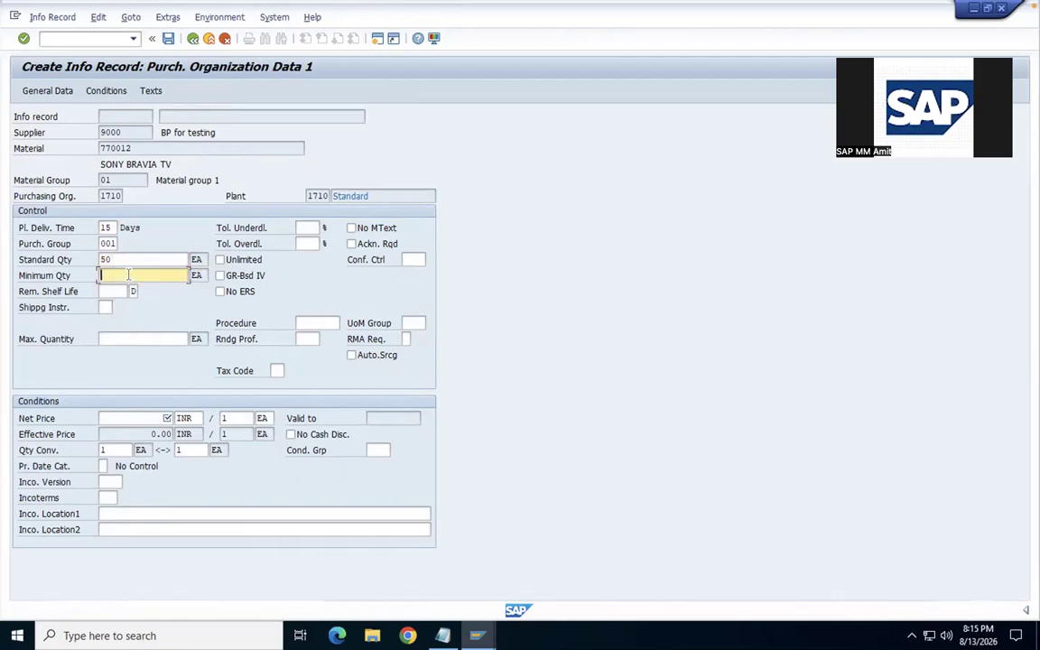
pyautogui.write('5')
pyautogui.click(127, 419)
pyautogui.write('40000')
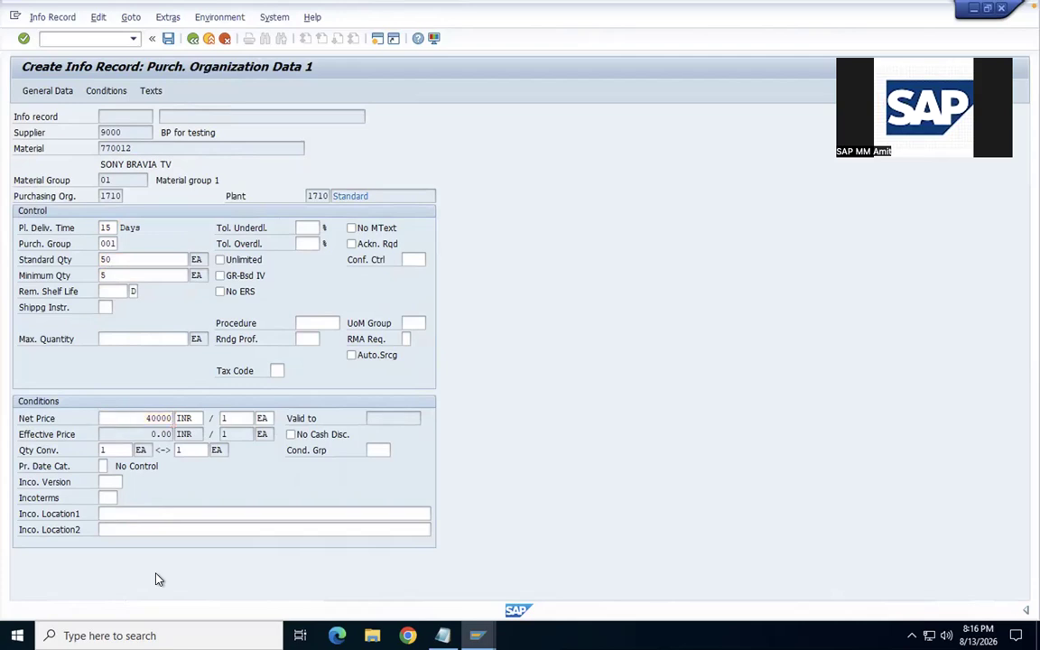
pyautogui.press('Return')
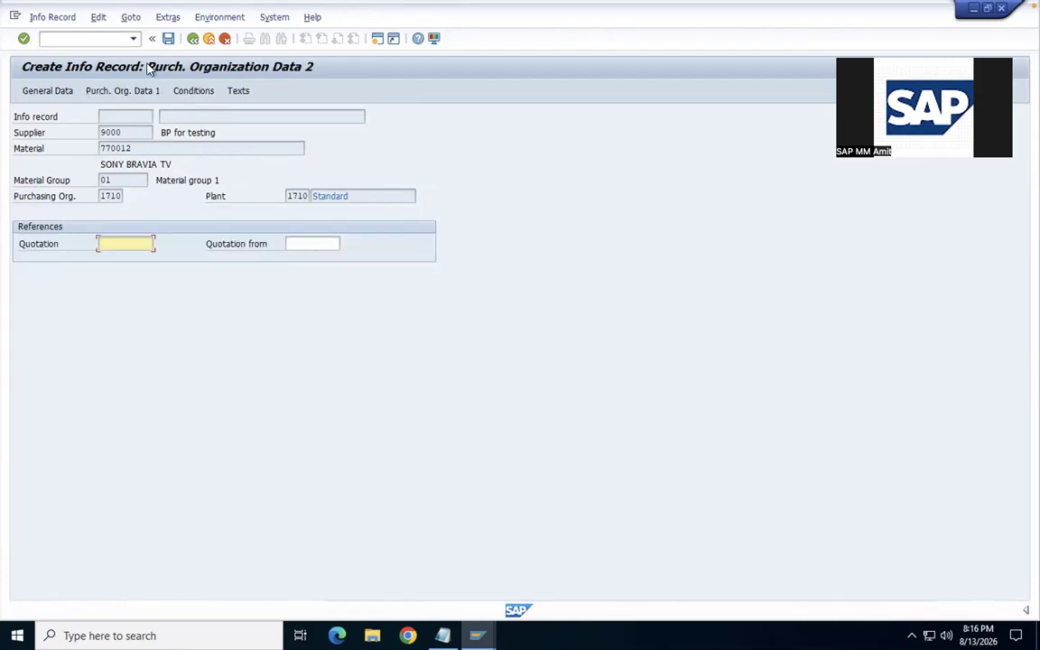
pyautogui.click(169, 40)
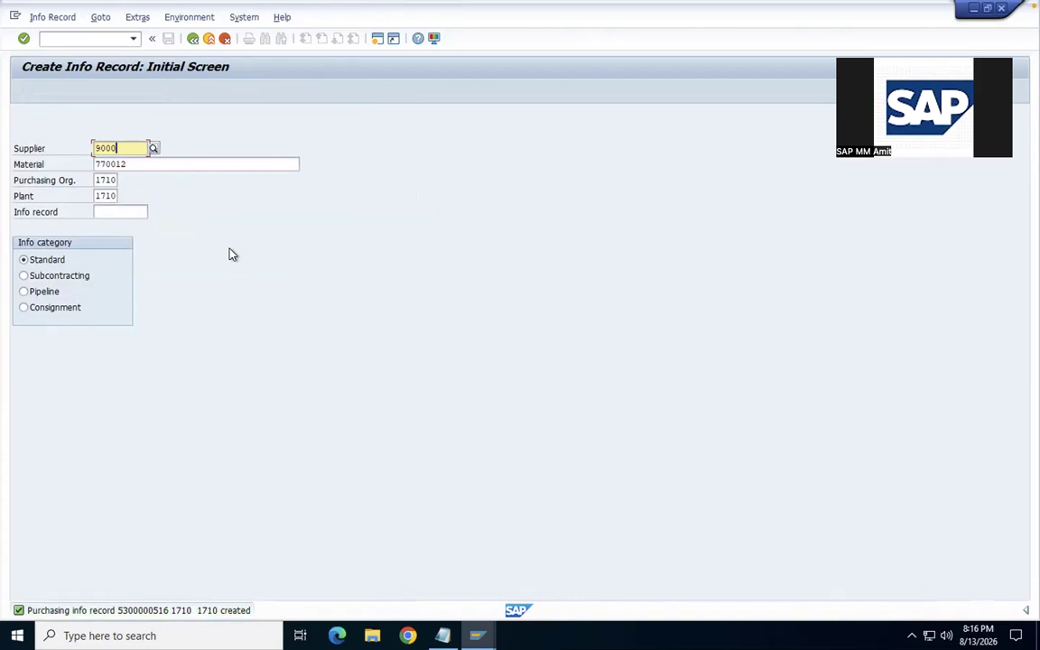
# Start another info record for the same material and plant with supplier 110000, and proceed to the first purchasing organization data screen
pyautogui.press('BackSpace')
pyautogui.press('BackSpace')
pyautogui.press('BackSpace')
pyautogui.press('BackSpace')
pyautogui.write('110000')
pyautogui.press('Return')
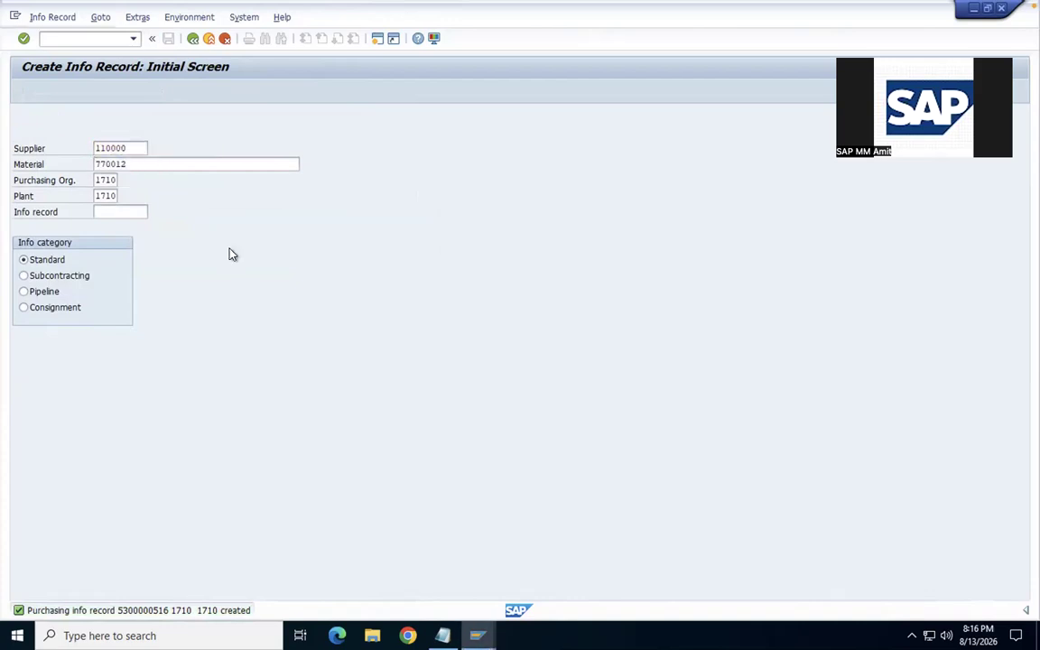
pyautogui.press('Return')
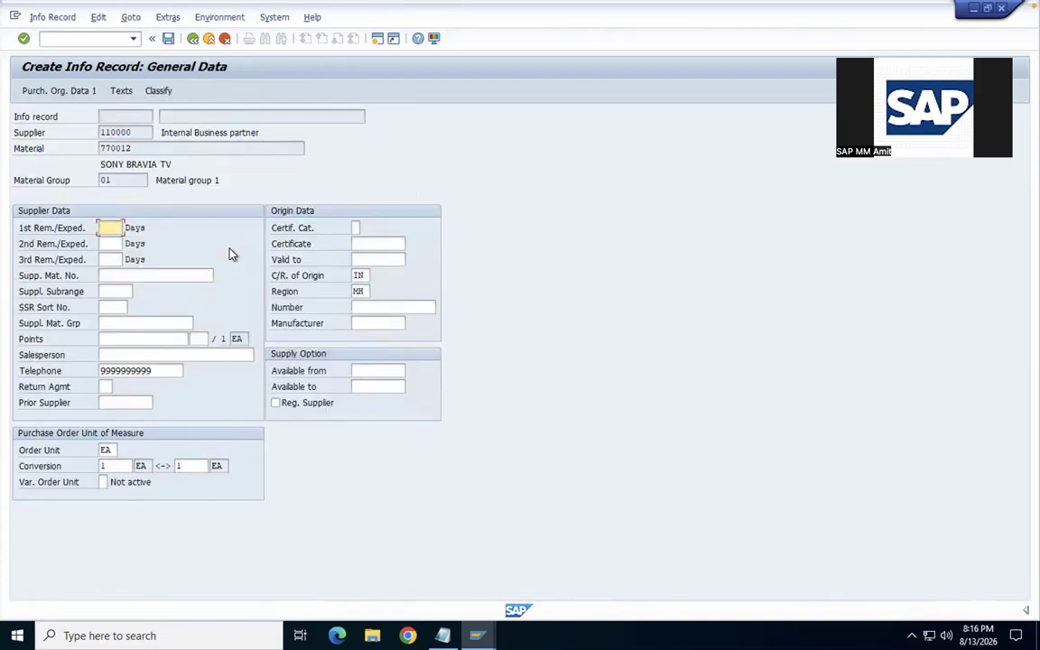
pyautogui.press('Return')
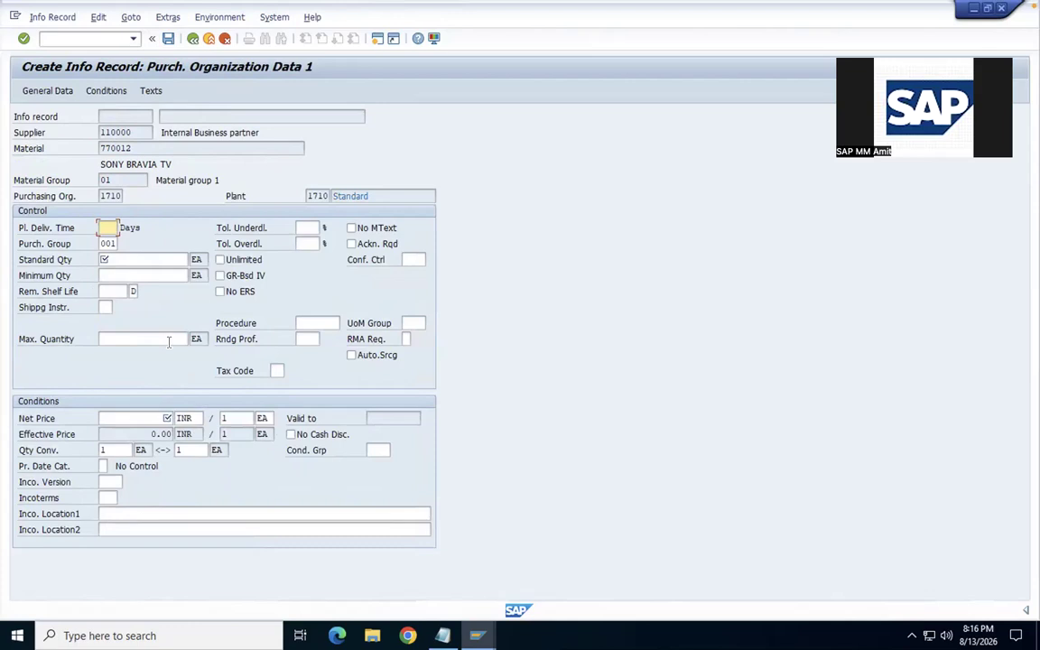
# Enter 20 days planned delivery time, standard quantity 90, minimum quantity 10 and net price 55000 INR, and save supplier 110000's info record
pyautogui.click(141, 261)
pyautogui.write('90')
pyautogui.press('Tab')
pyautogui.click(126, 276)
pyautogui.write('10')
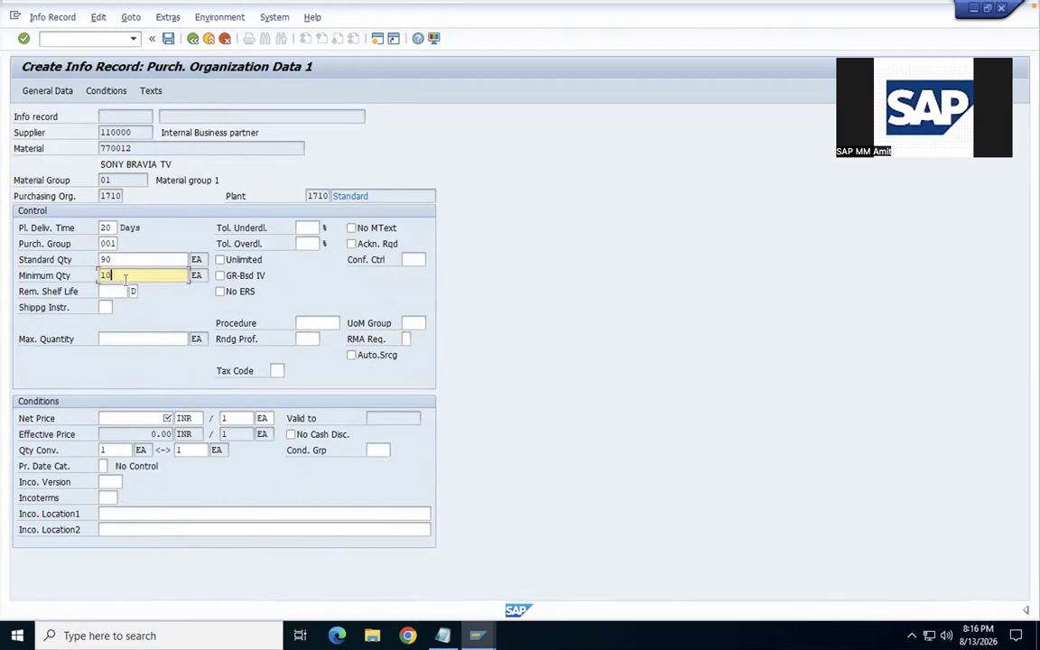
pyautogui.click(152, 419)
pyautogui.write('55000')
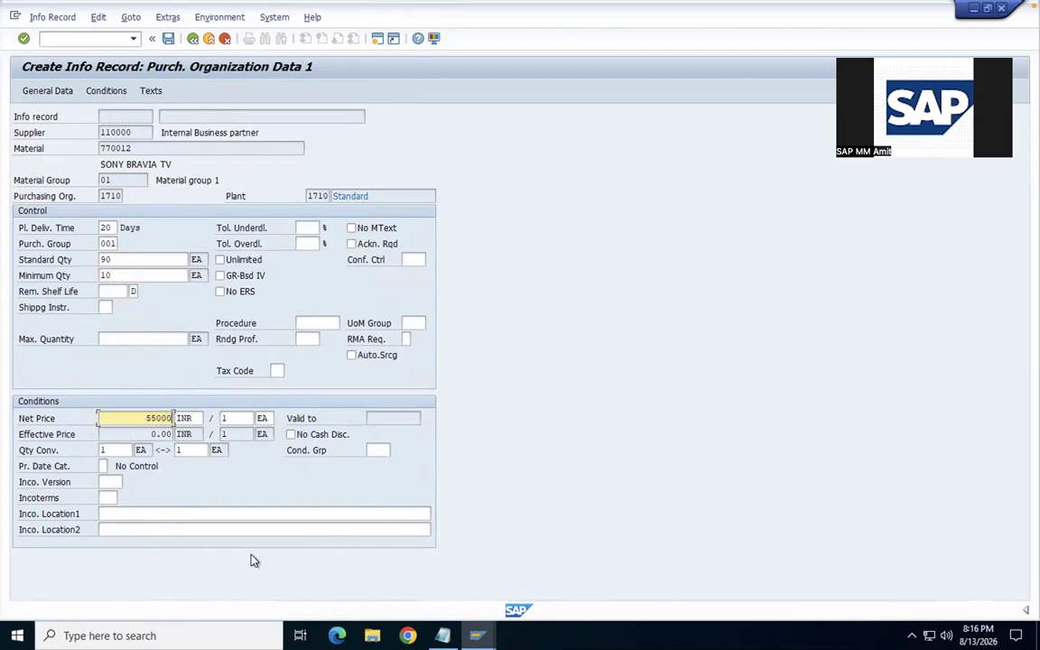
pyautogui.press('Return')
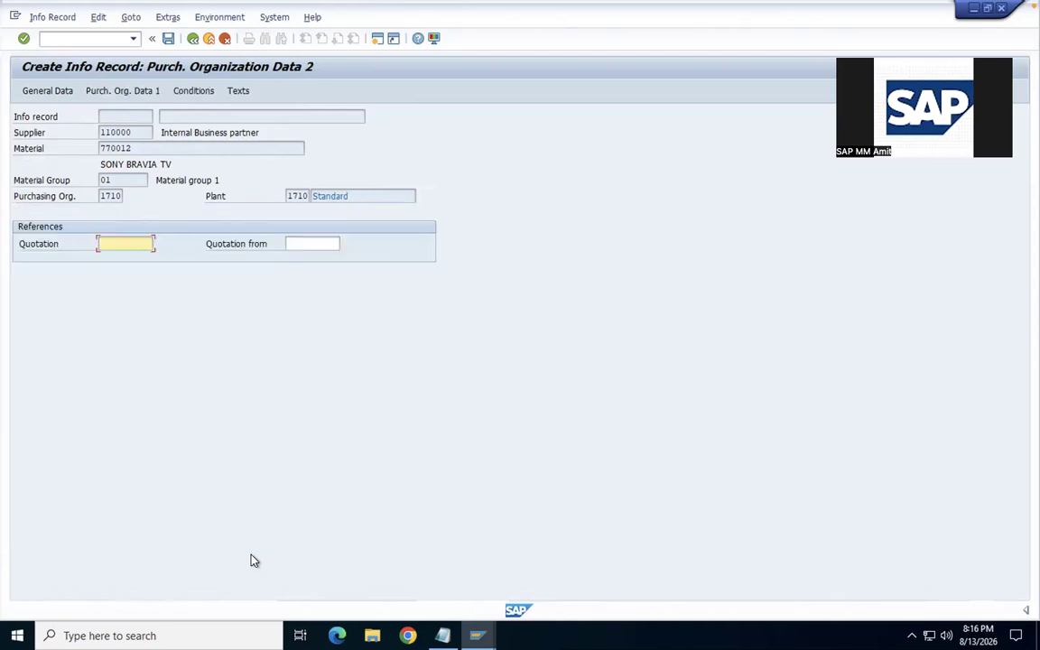
pyautogui.click(168, 40)
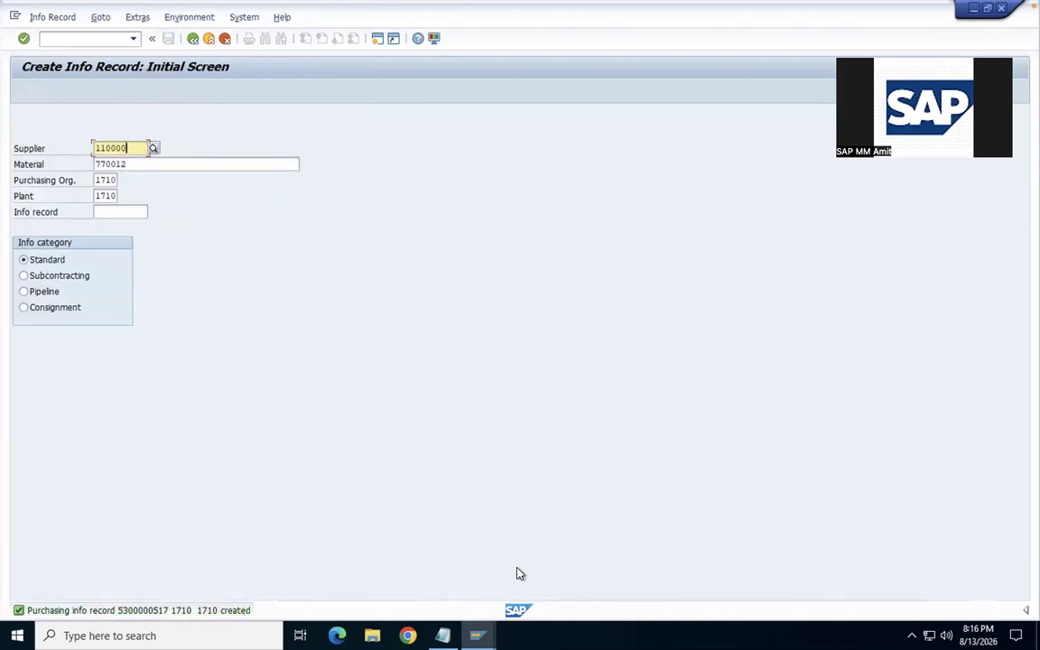
# Start an info record for supplier 17300050 with the same material and plant, copying the supplier from the notes, and proceed to Purch. Organization Data 1
pyautogui.click(443, 635)
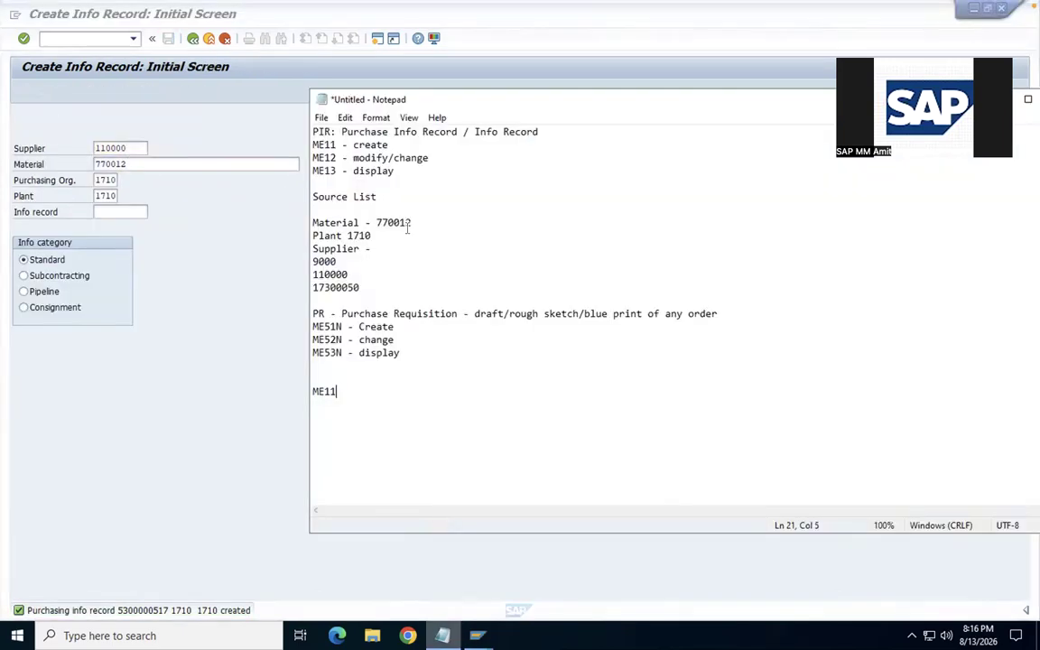
pyautogui.doubleClick(340, 285)
pyautogui.hotkey('ctrl', 'c')
pyautogui.doubleClick(118, 150)
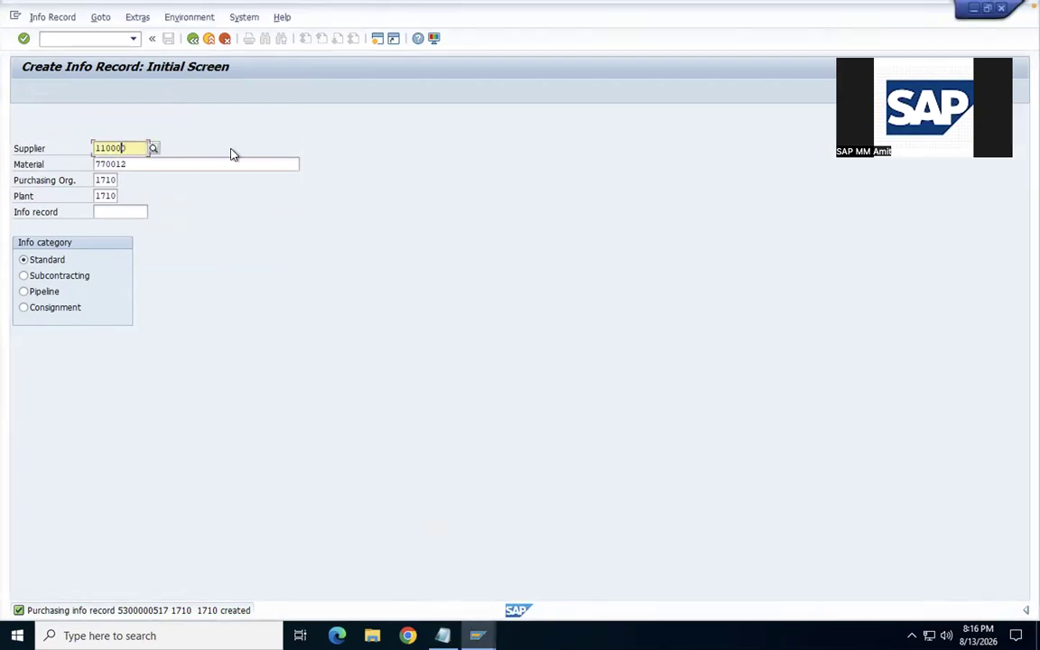
pyautogui.hotkey('ctrl', 'v')
pyautogui.press('Return')
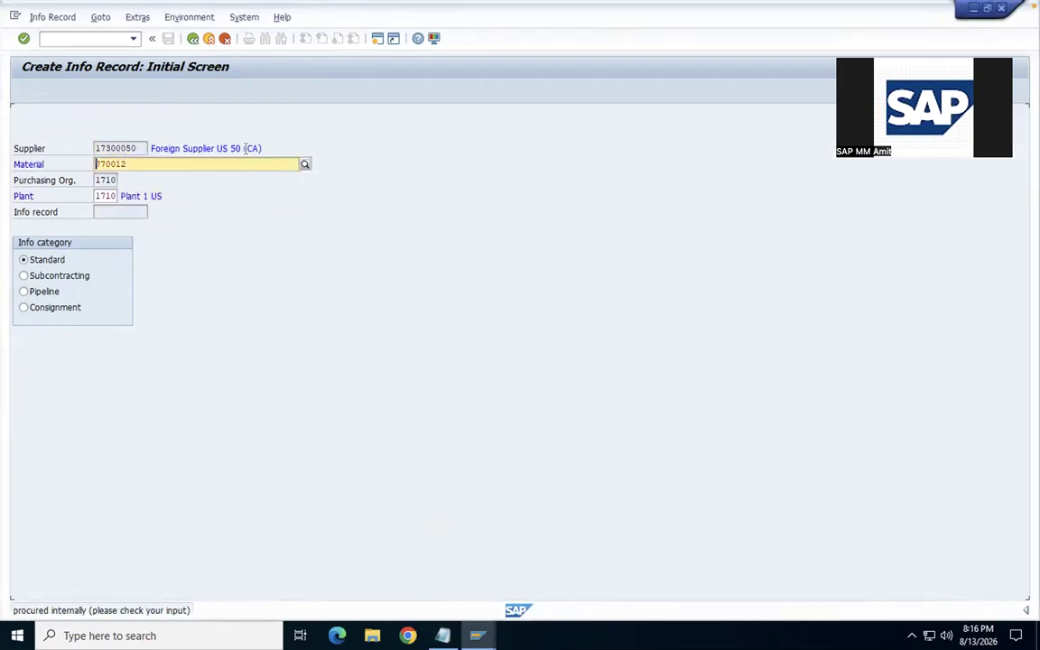
pyautogui.press('Return')
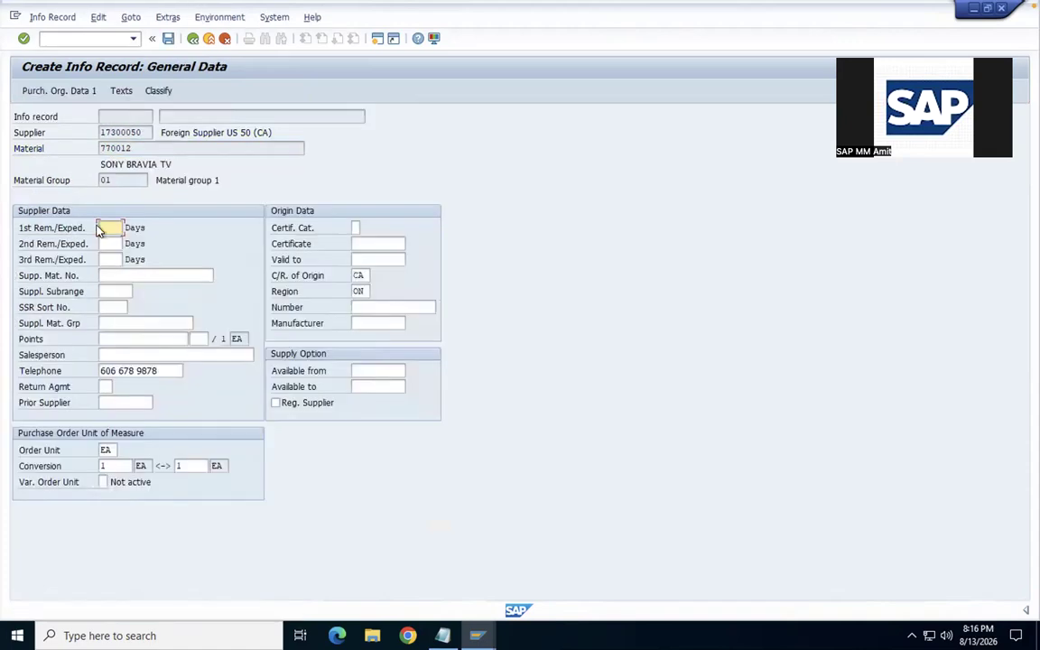
pyautogui.press('Return')
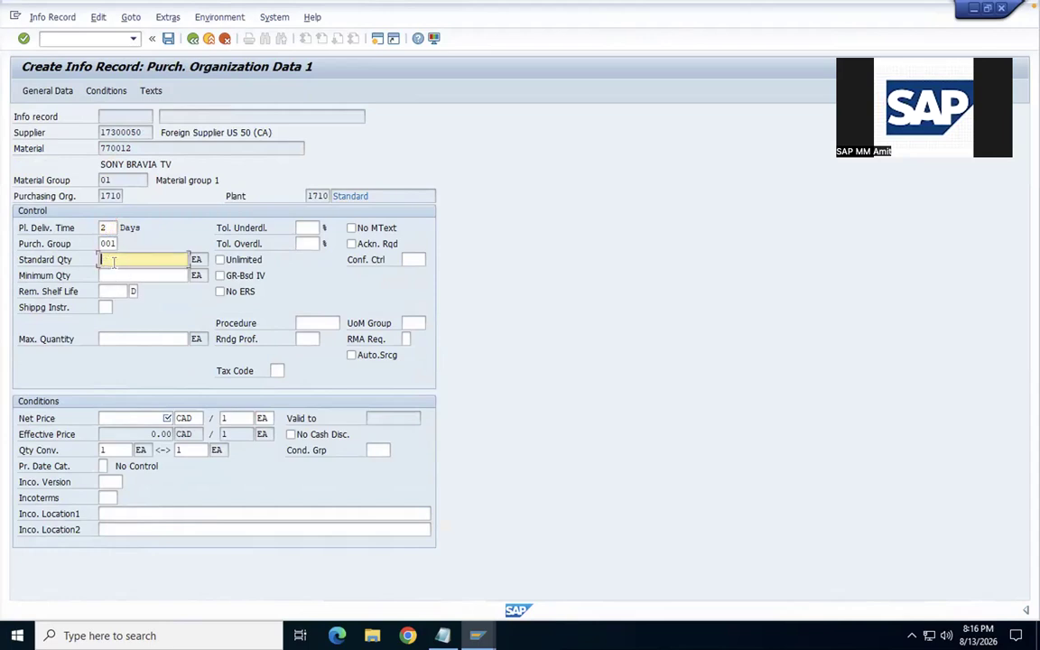
# Enter 2 days planned delivery time, standard quantity 50, minimum quantity 4 and net price 60000 CAD, save the info record and leave the transaction
pyautogui.write('50')
pyautogui.click(114, 273)
pyautogui.write('4')
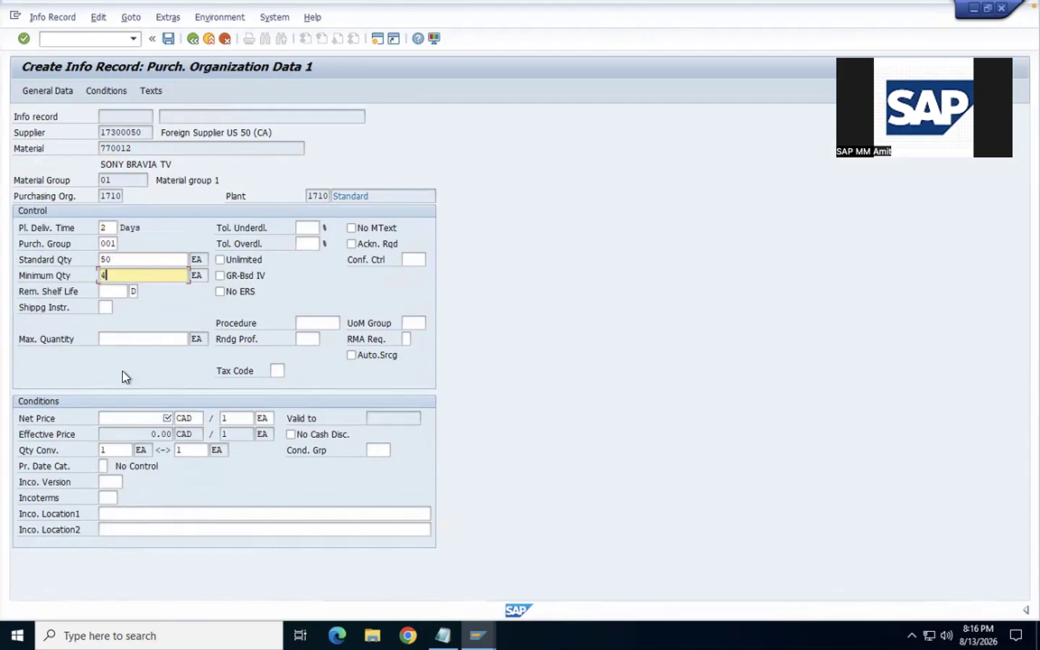
pyautogui.click(127, 417)
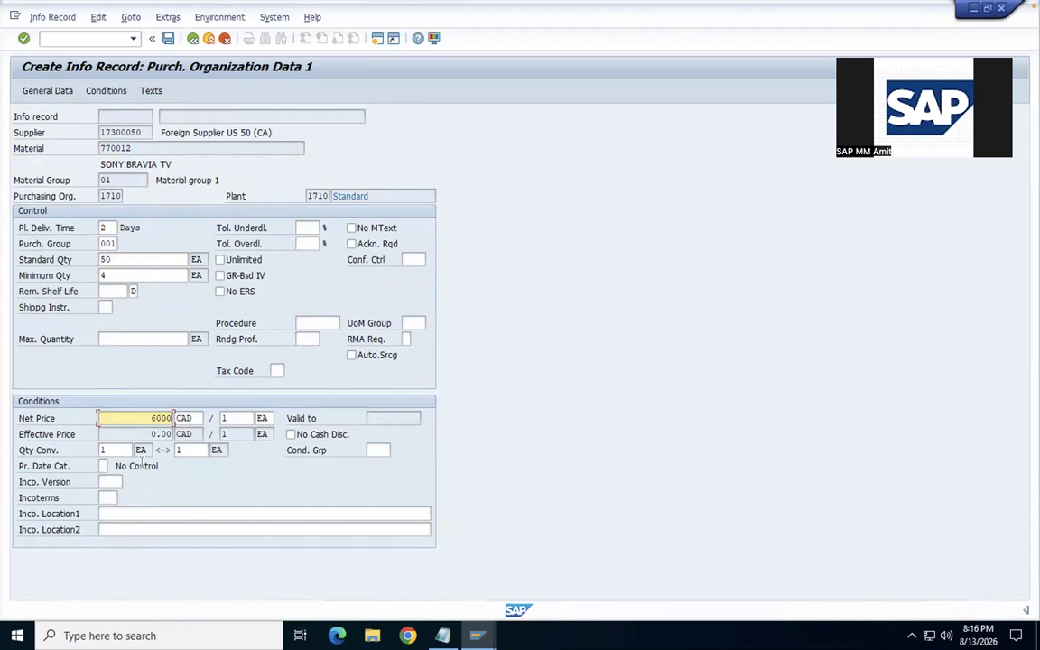
pyautogui.click(168, 38)
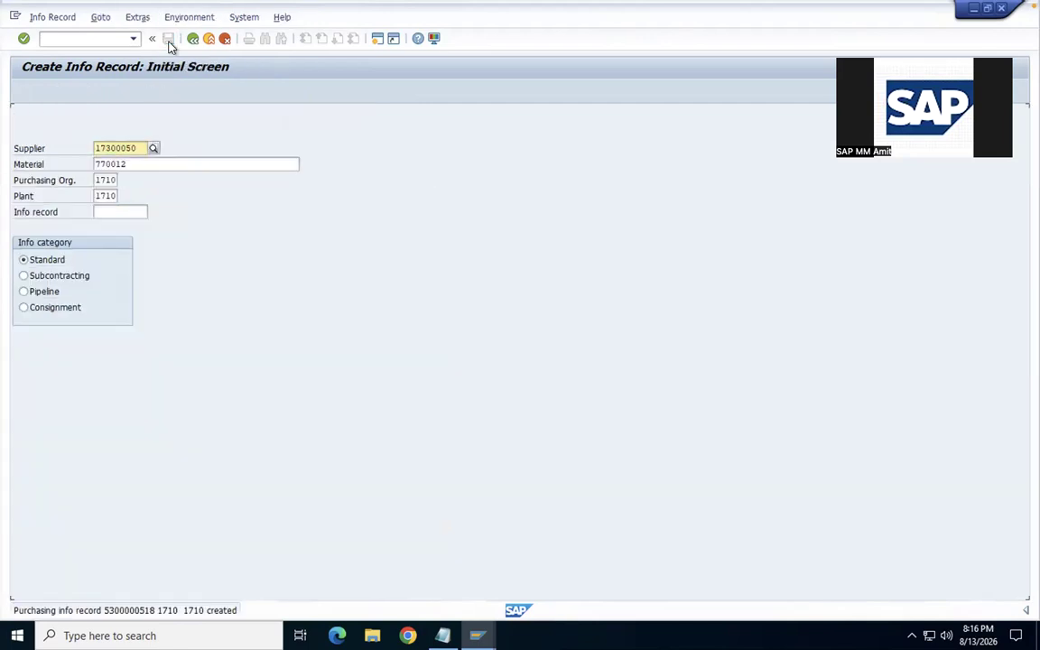
pyautogui.press('F3')
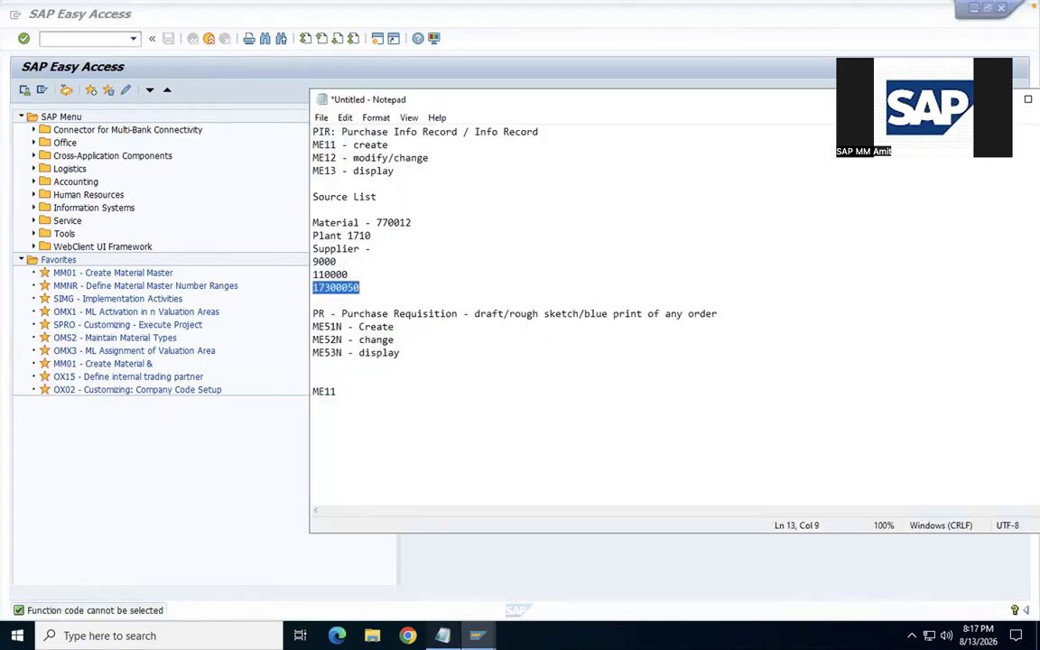
# Add the lines "SL - maintain" and "PIR - maintain" below ME11 in the Notepad notes
pyautogui.hotkey('alt', 'Tab')
pyautogui.click(397, 379)
pyautogui.click(386, 388)
pyautogui.write('SL ')
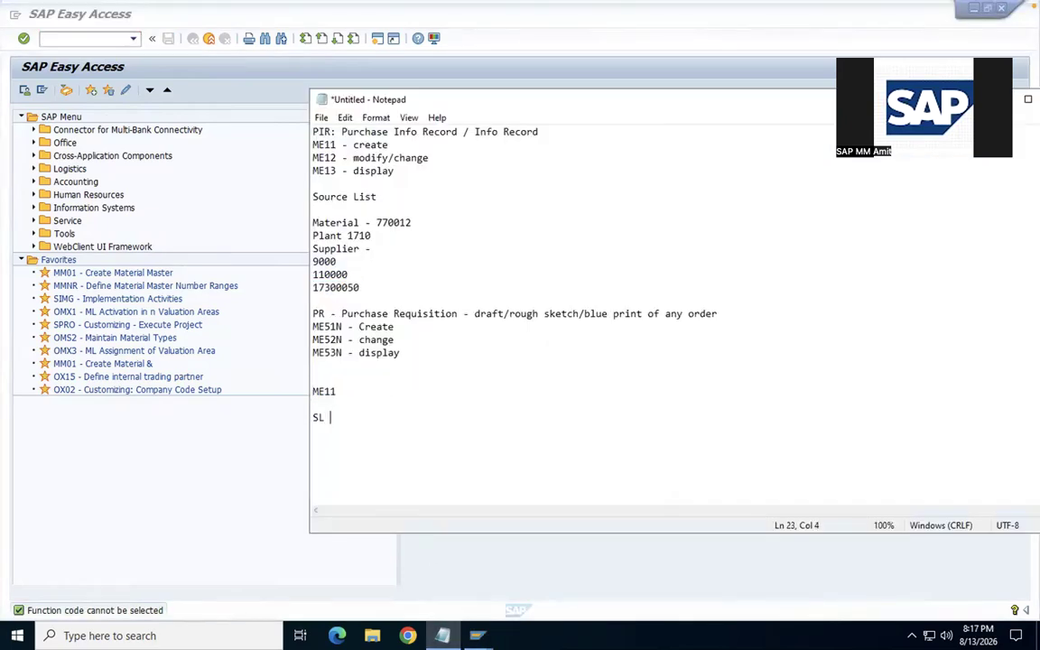
pyautogui.write('- maintain')
pyautogui.press('Return')
pyautogui.write('PIR - maintain')
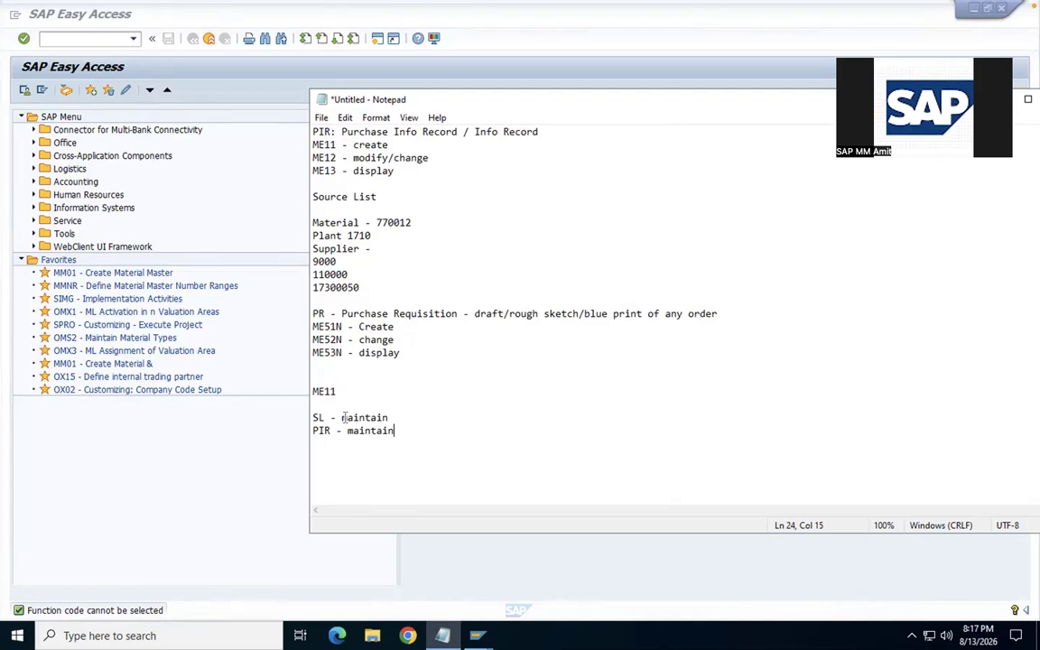
pyautogui.click(393, 418)
pyautogui.click(323, 431)
# Switch back to SAP, start ME51N and turn on source determination for the new purchase requisition
pyautogui.click(209, 436)
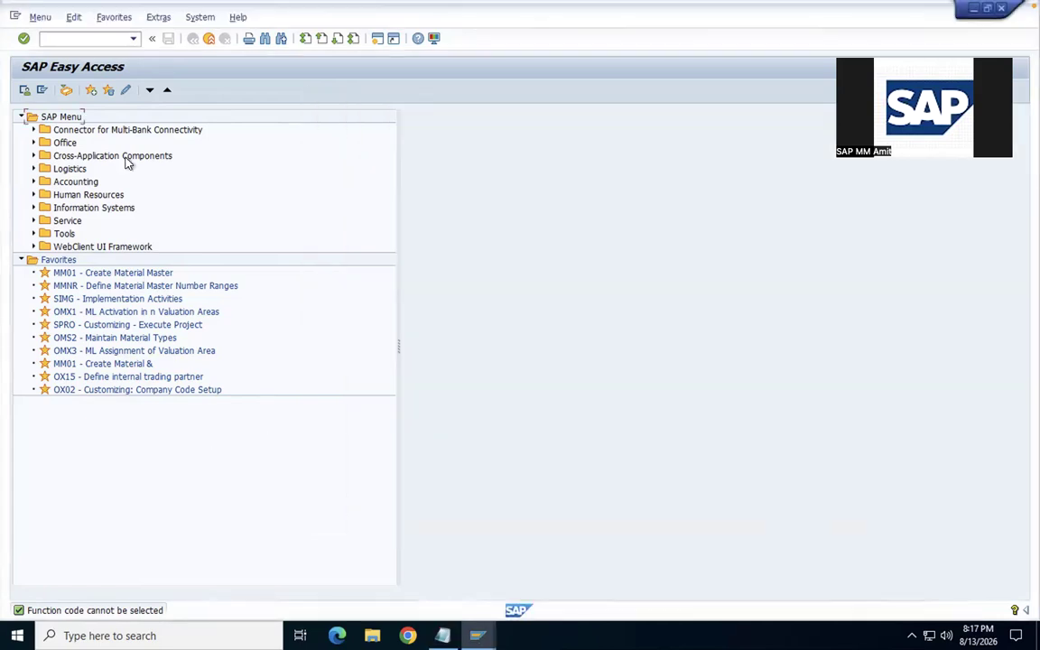
pyautogui.write('ME51N')
pyautogui.press('Return')
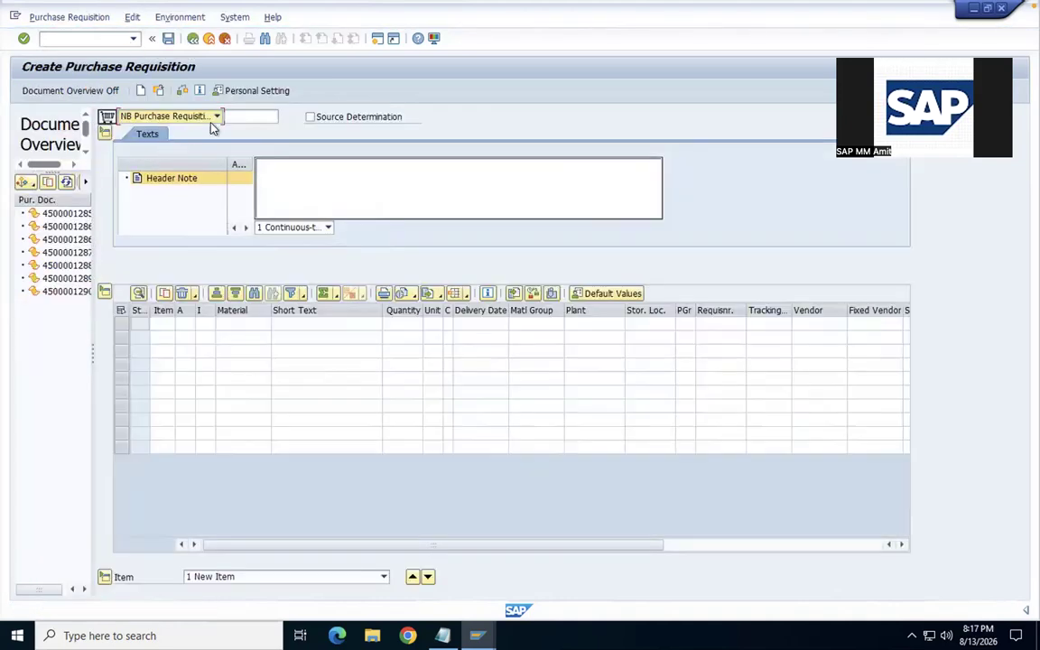
pyautogui.click(310, 116)
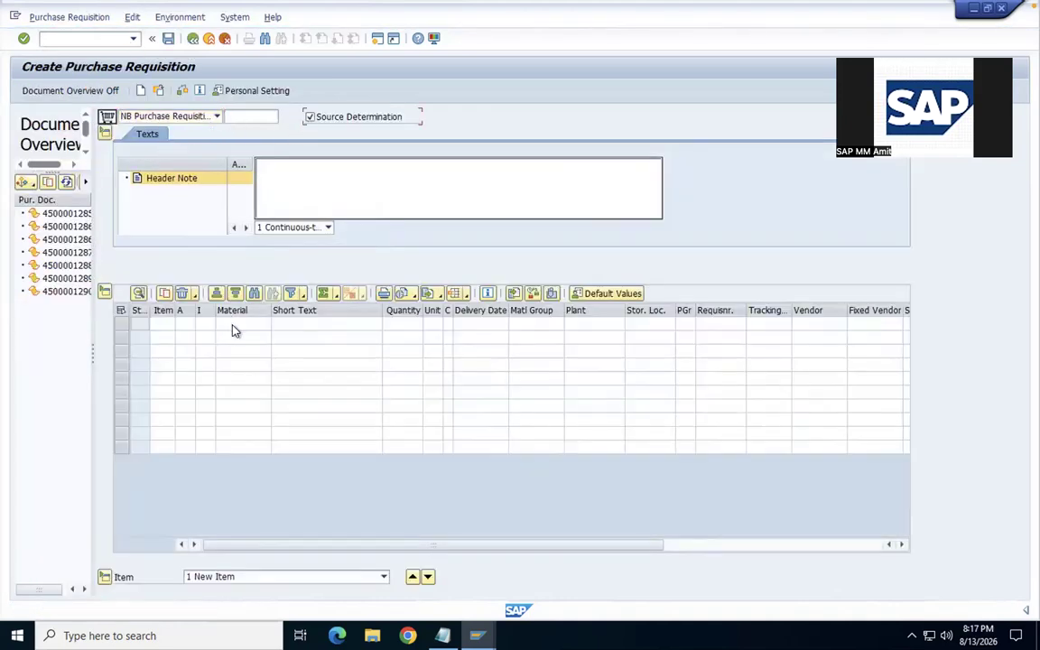
# Enter a requisition item for material 770012 with quantity 20 and plant 1710
pyautogui.click(233, 331)
pyautogui.write('770012')
pyautogui.press('Tab')
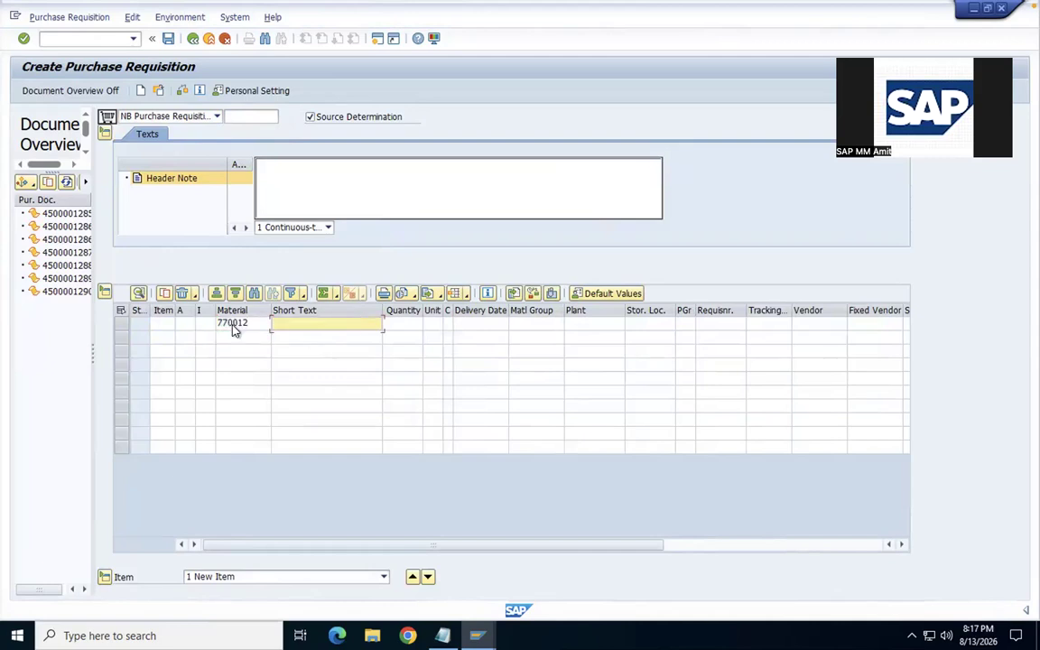
pyautogui.press('Tab')
pyautogui.write('20')
pyautogui.press('Tab')
pyautogui.press('Tab')
pyautogui.press('Tab')
pyautogui.press('Tab')
pyautogui.press('Tab')
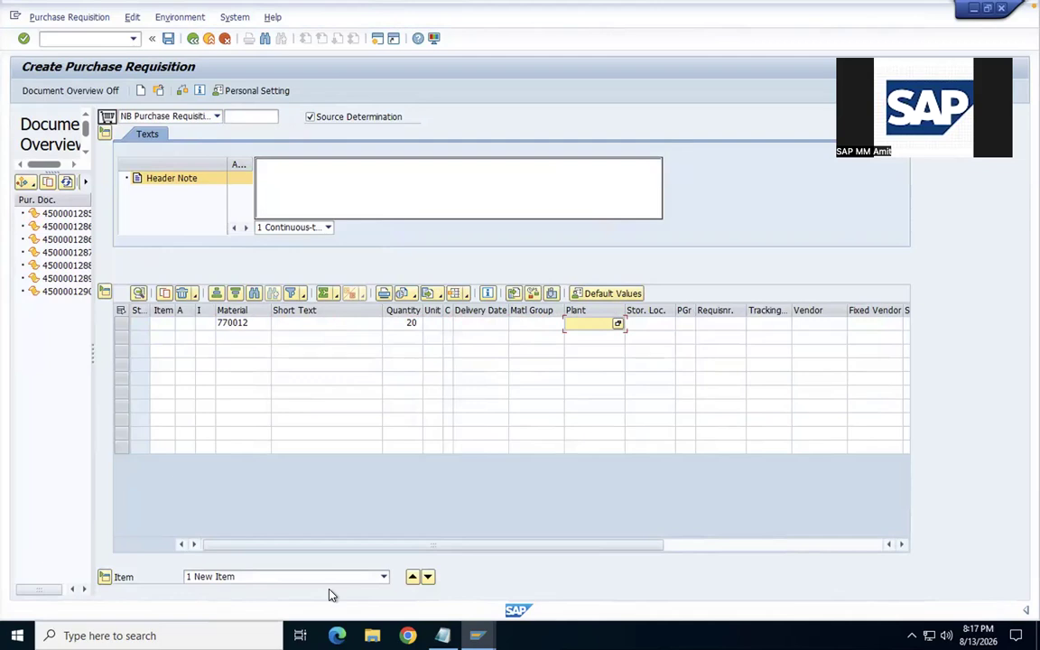
pyautogui.write('1710')
pyautogui.press('Tab')
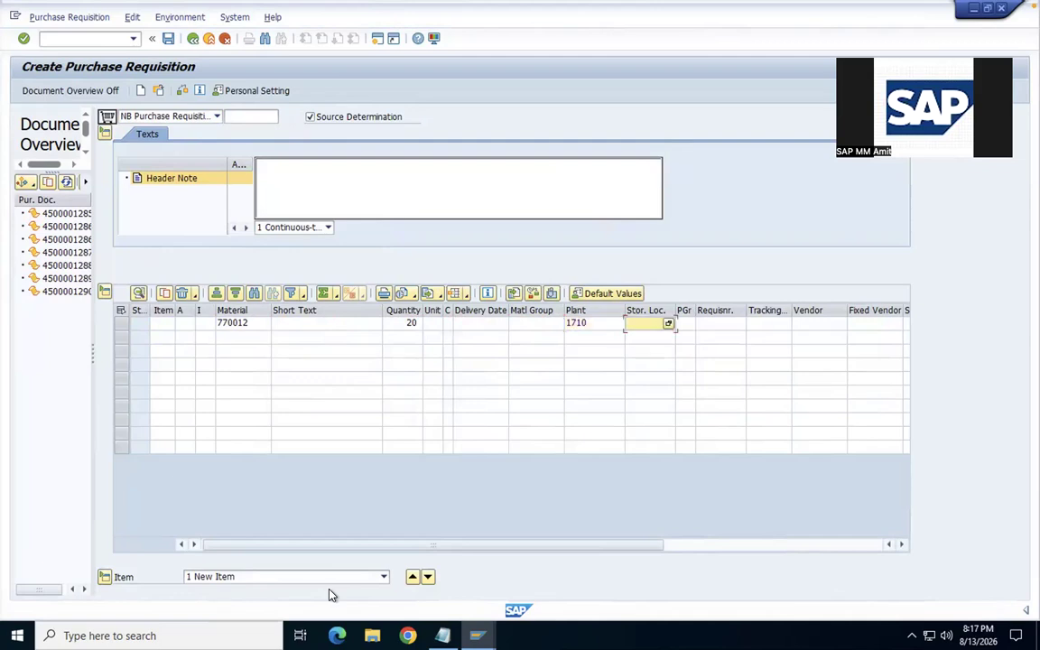
# Choose storage location 171A for the item and set its valuation price to 10 USD
pyautogui.press('space')
pyautogui.press('Down')
pyautogui.press('Return')
pyautogui.press('Return')
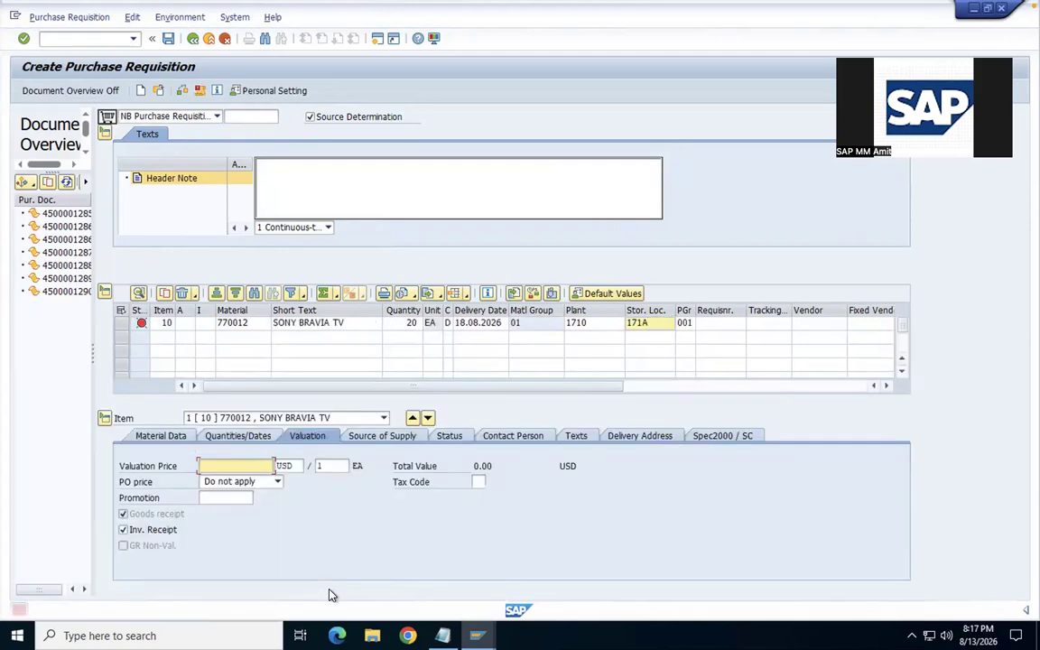
pyautogui.write('10')
pyautogui.press('Return')
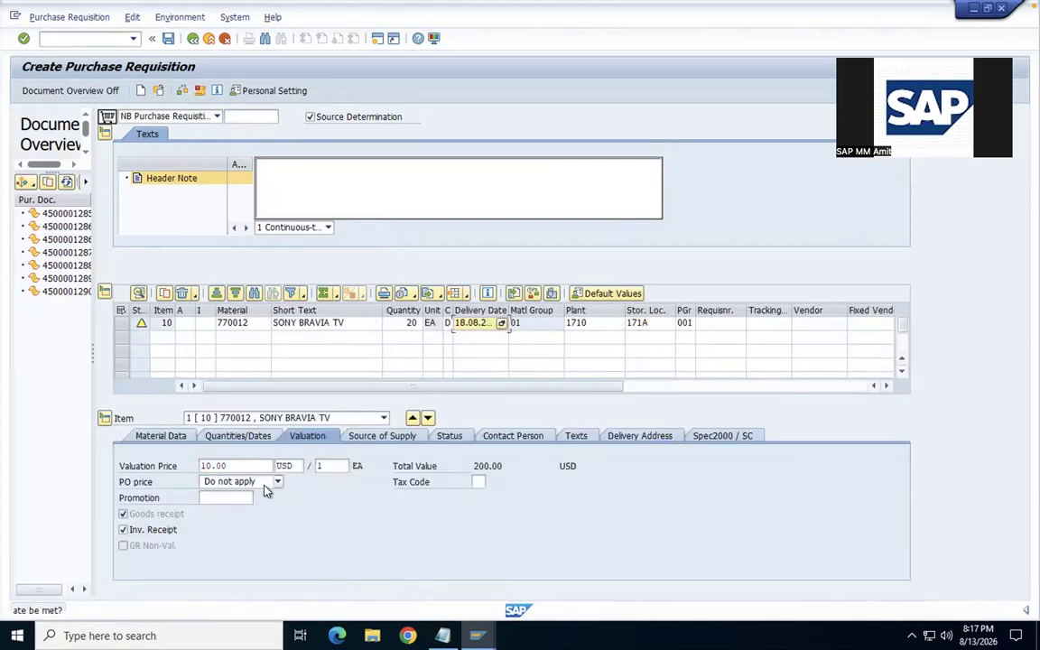
# Widen the net price column among the item's supply sources, assign supplier 110000 as the source and save the purchase requisition
pyautogui.click(361, 436)
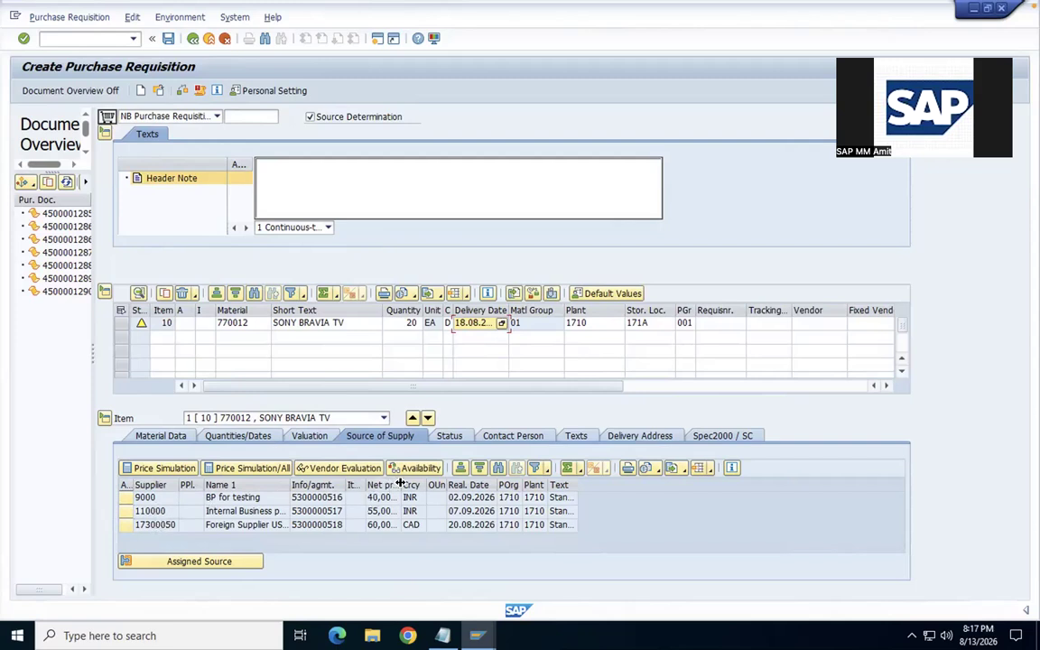
pyautogui.moveTo(400, 484); pyautogui.dragTo(440, 485)
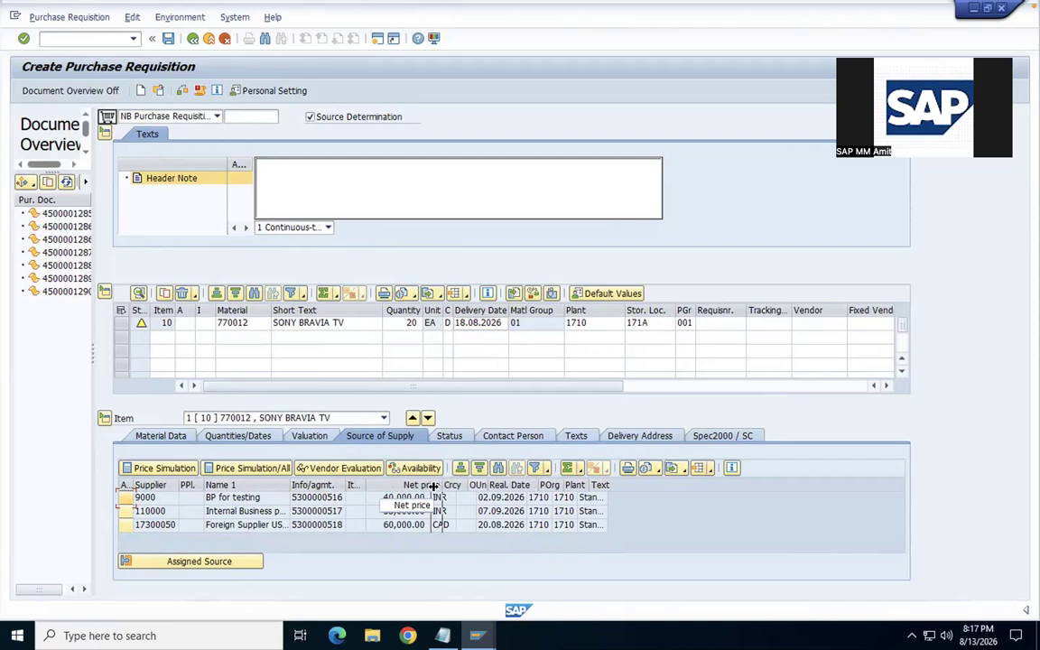
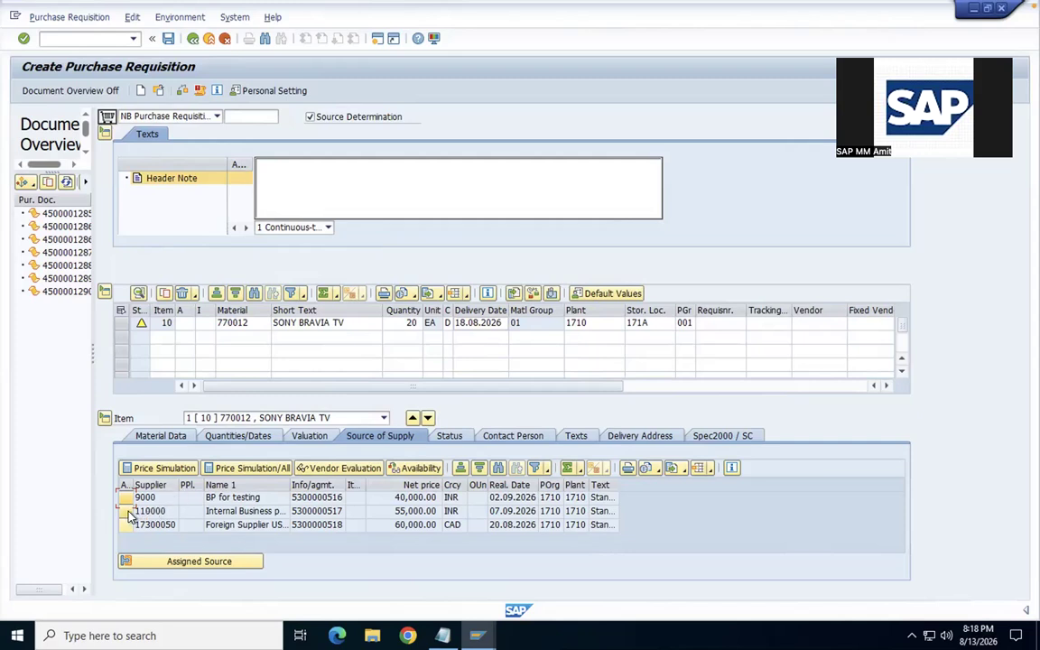
pyautogui.doubleClick(128, 512)
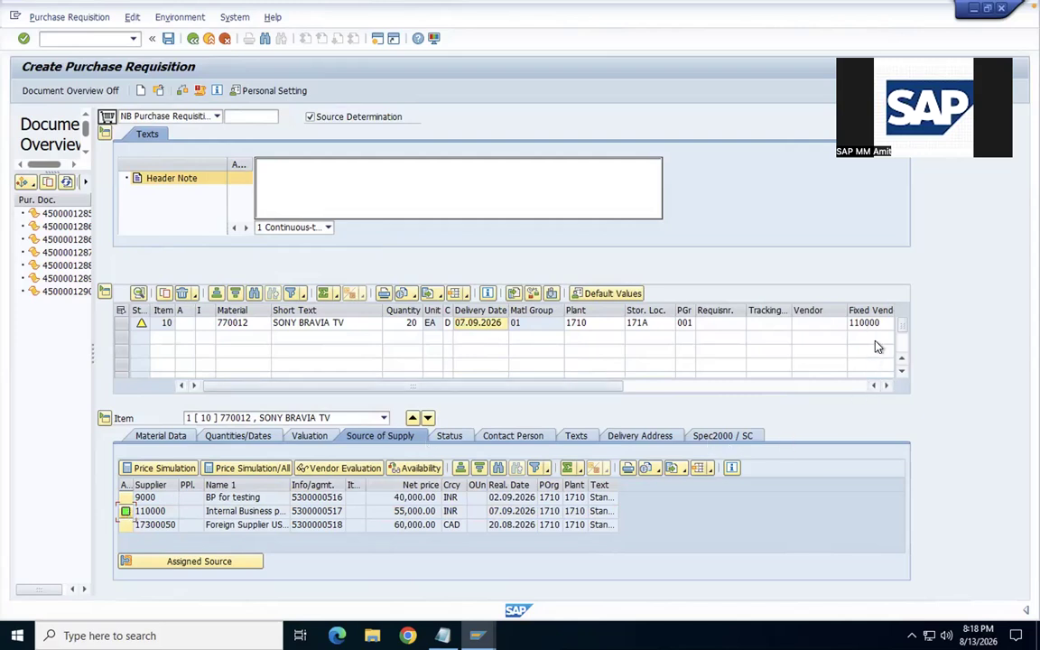
pyautogui.click(886, 386)
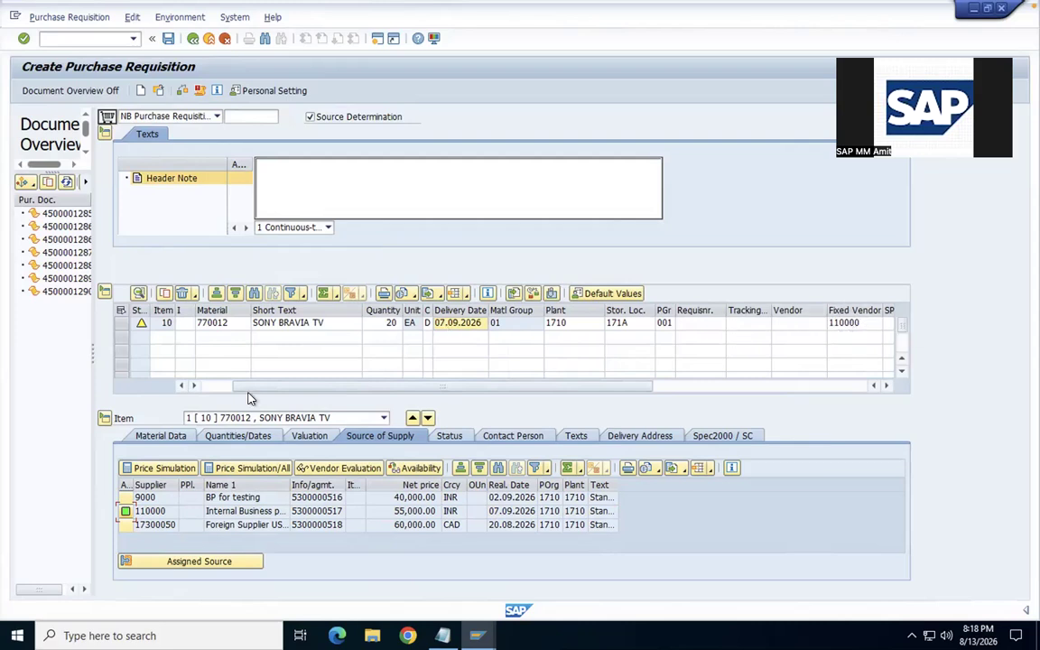
pyautogui.click(168, 40)
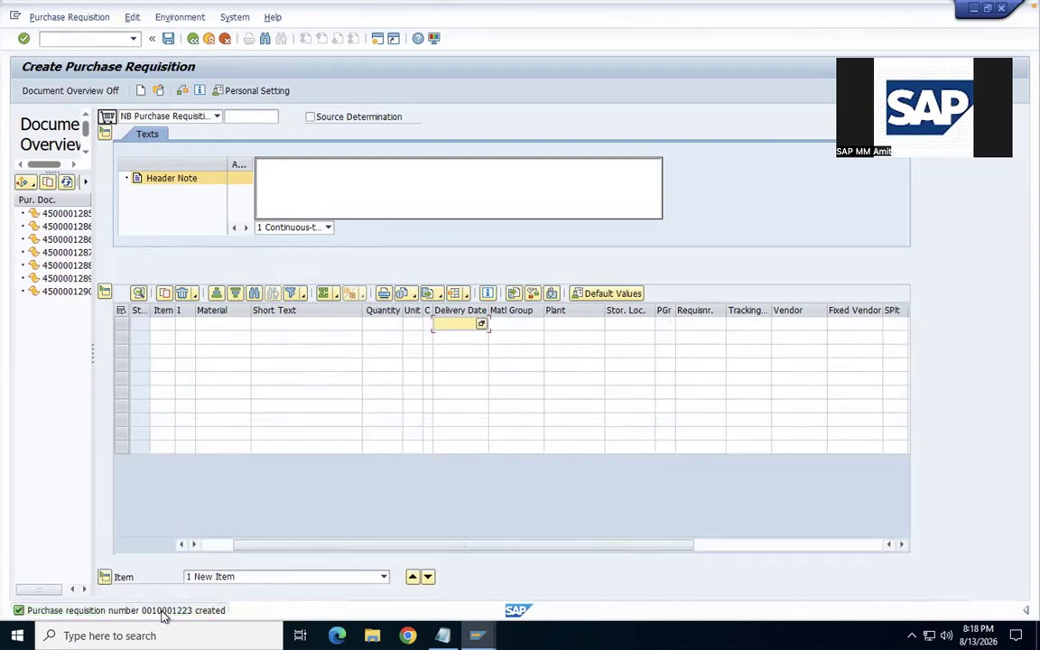
# Open the details of the creation message, select the requisition number, and return to the SAP Easy Access screen
pyautogui.doubleClick(167, 614)
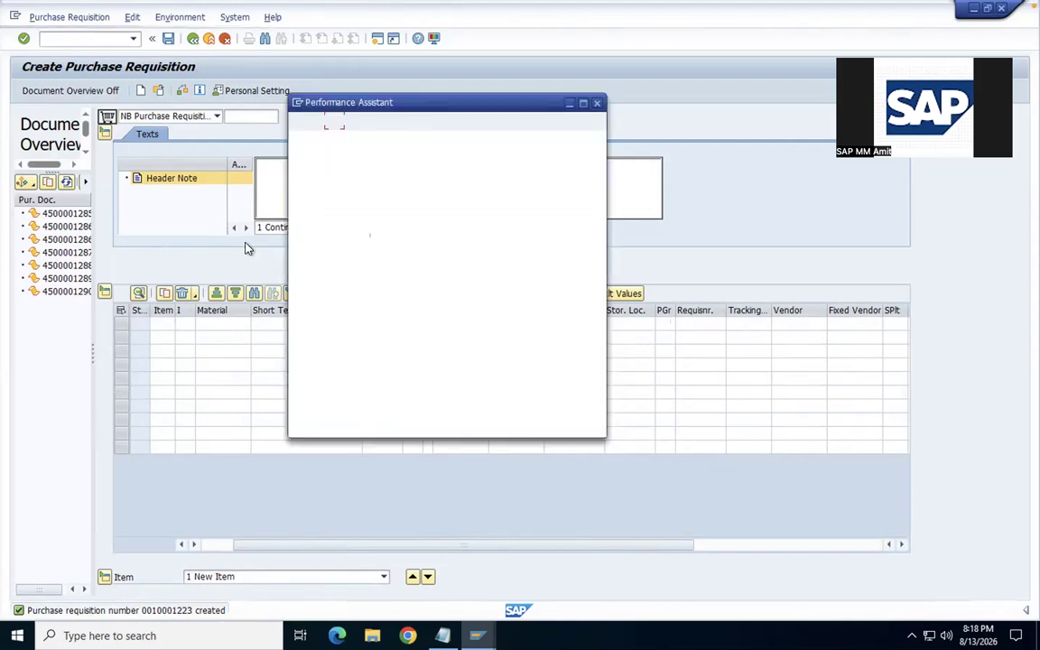
pyautogui.doubleClick(459, 142)
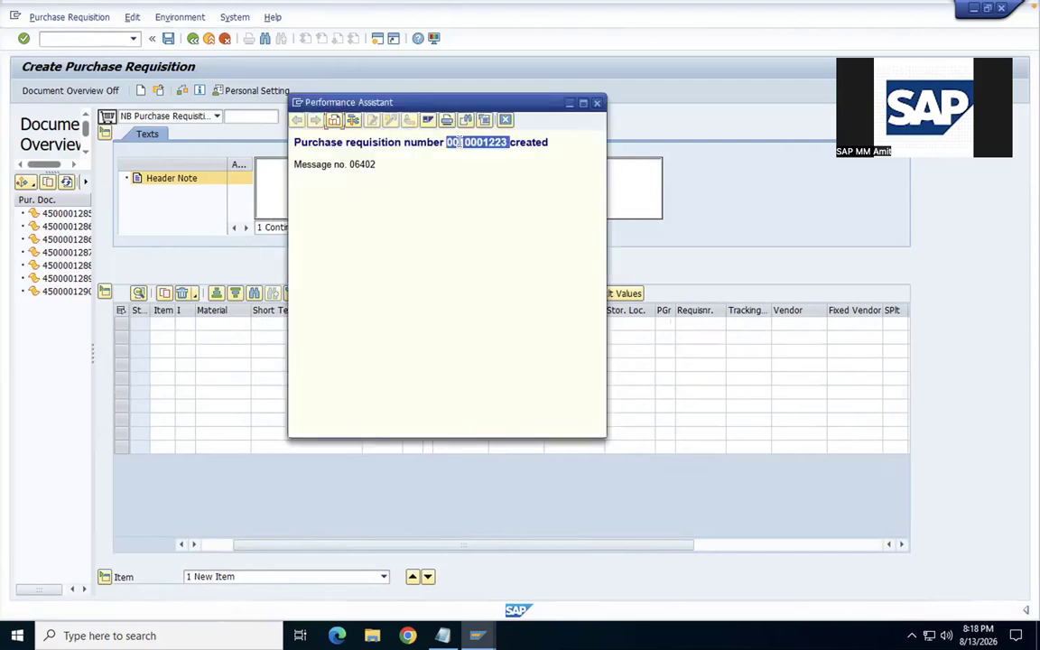
pyautogui.click(597, 102)
pyautogui.click(192, 39)
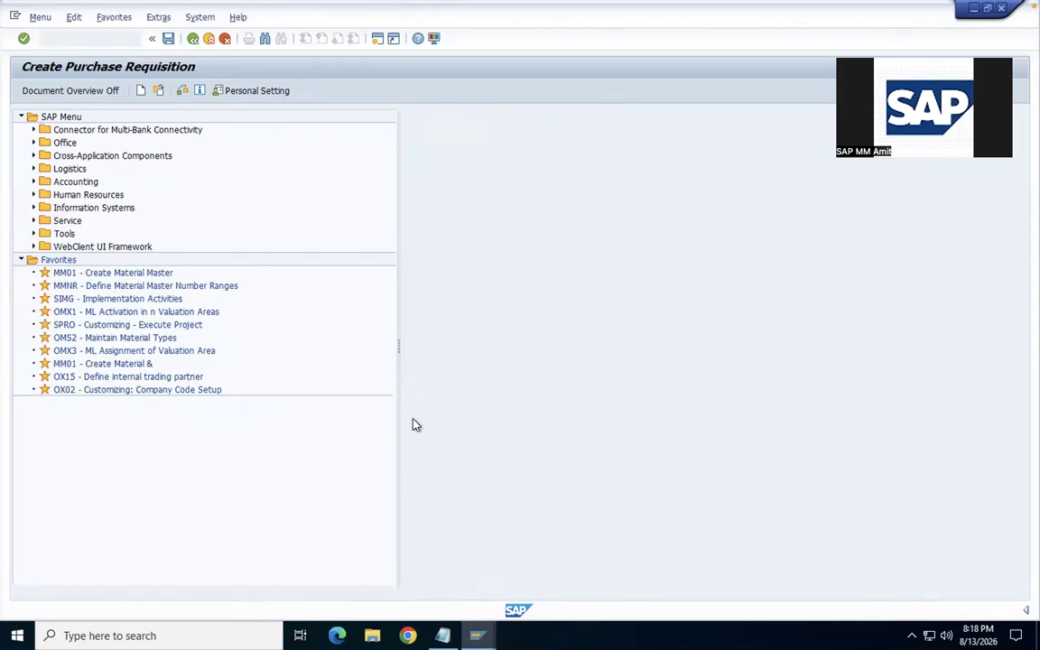
# Look up the requisition display transaction in the Notepad notes and start ME53N in SAP
pyautogui.click(443, 636)
pyautogui.moveTo(400, 353); pyautogui.dragTo(316, 354)
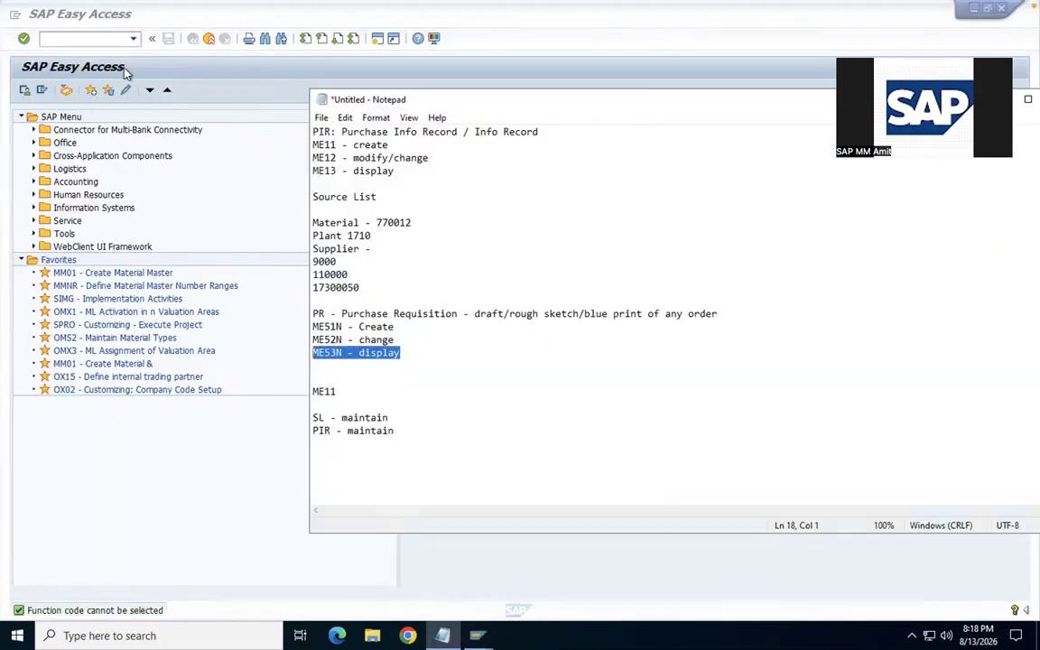
pyautogui.click(99, 40)
pyautogui.write('ME53N')
pyautogui.press('Return')
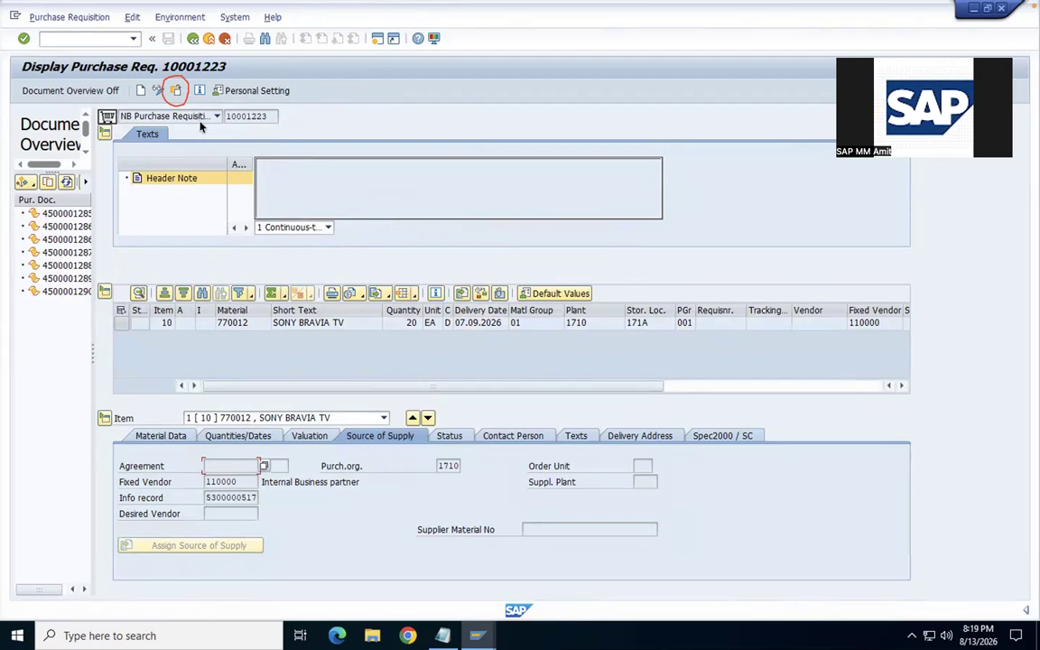
# Load the newly created purchase requisition as the other document and examine its item's material and short text
pyautogui.click(177, 91)
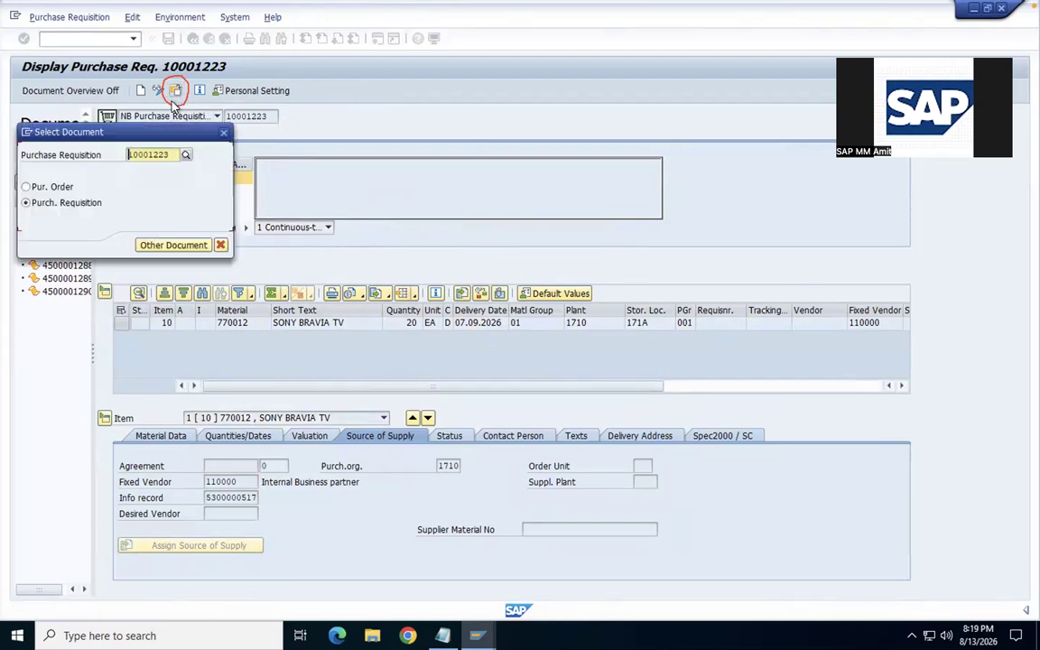
pyautogui.moveTo(149, 133); pyautogui.dragTo(260, 146)
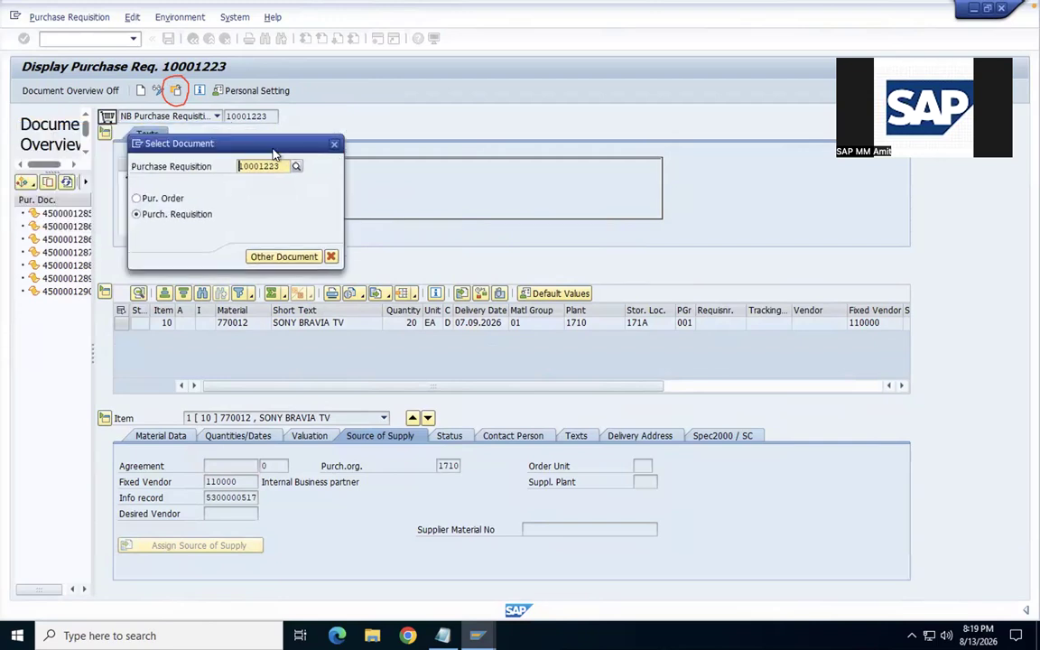
pyautogui.press('Return')
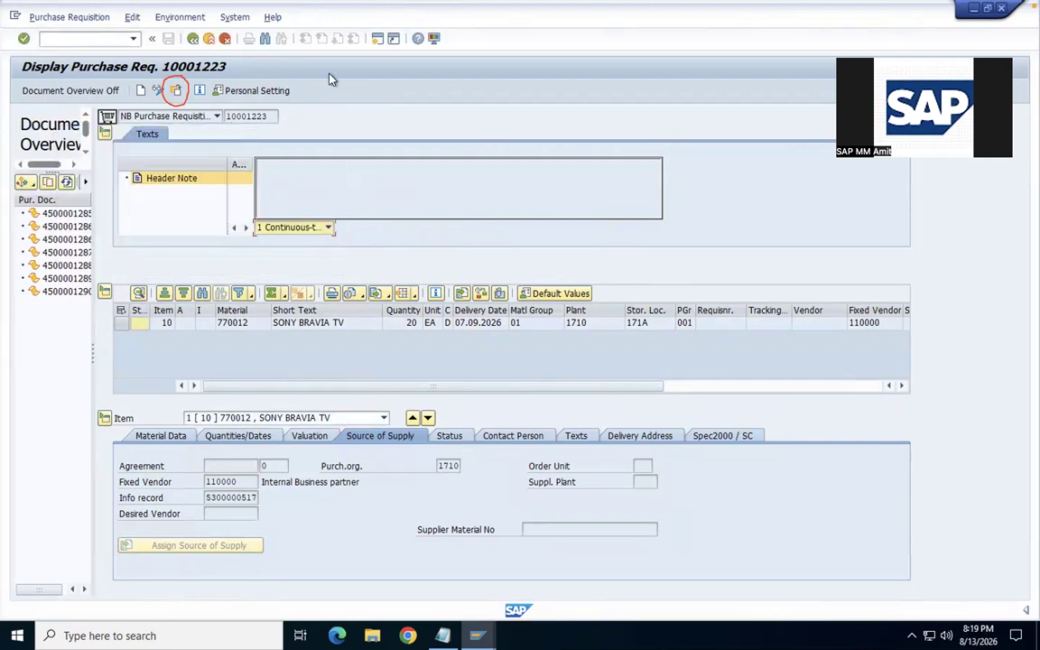
pyautogui.click(234, 325)
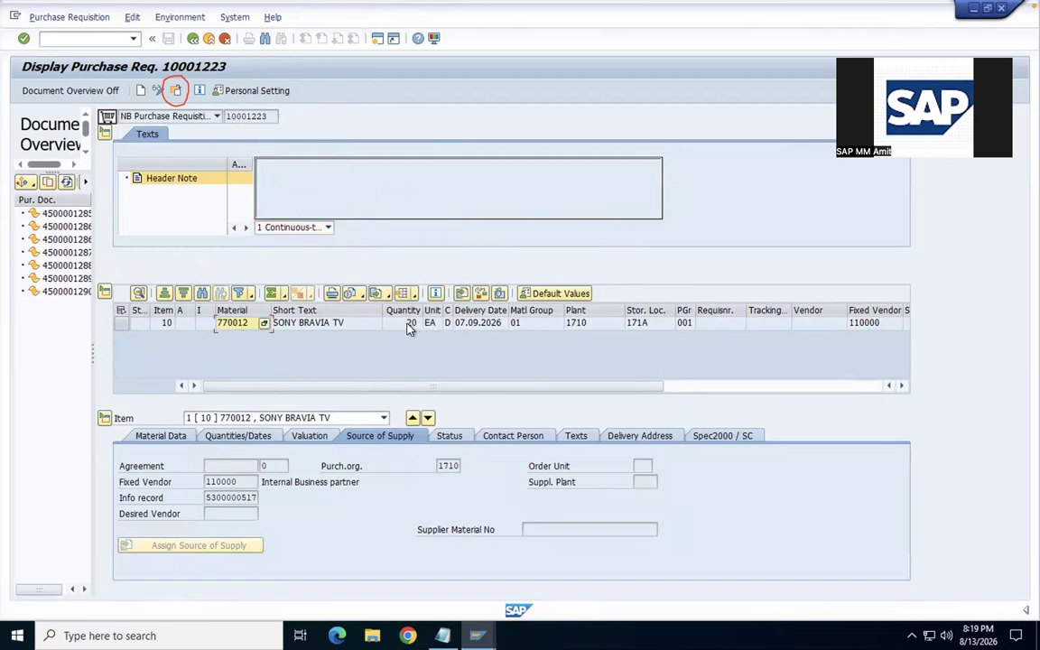
pyautogui.click(337, 325)
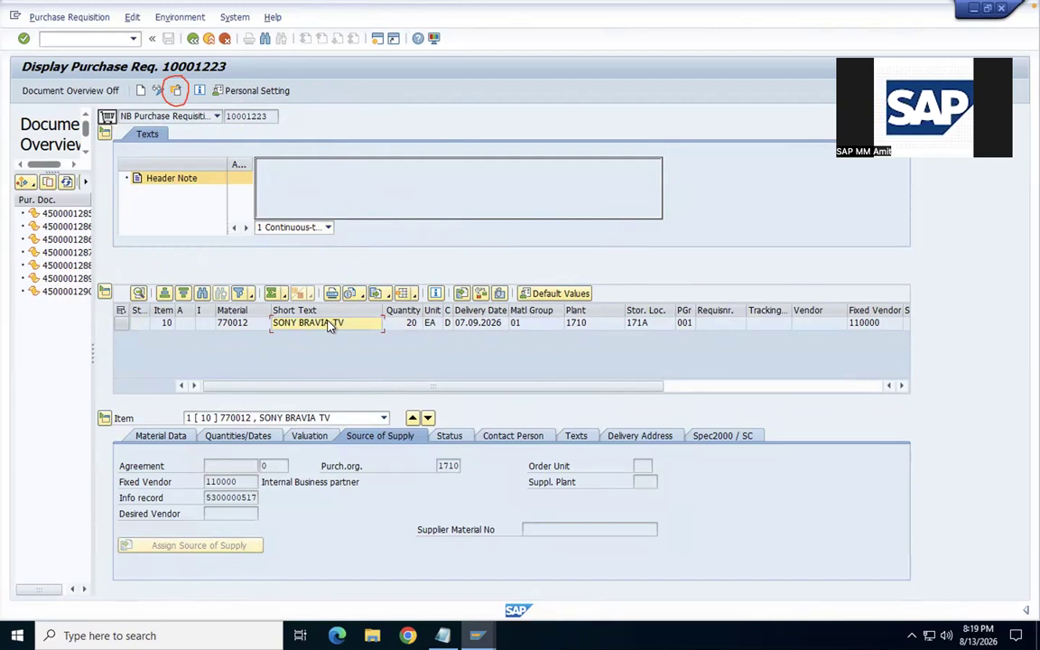
# Examine the requisition item's delivery date and fixed vendor, and return to the SAP Easy Access screen
pyautogui.click(479, 327)
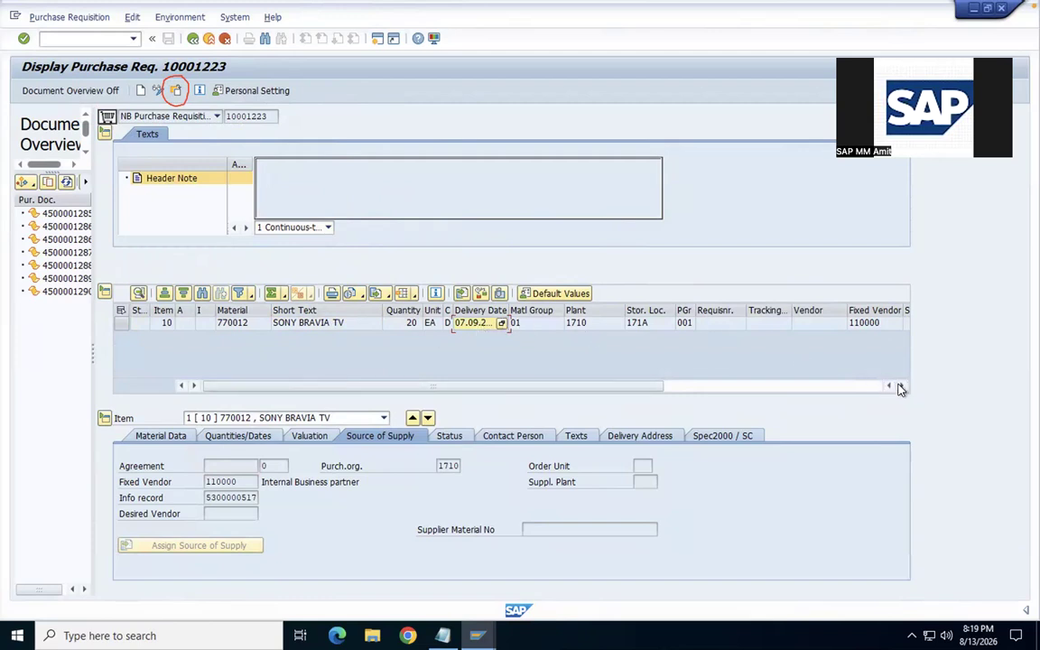
pyautogui.click(876, 325)
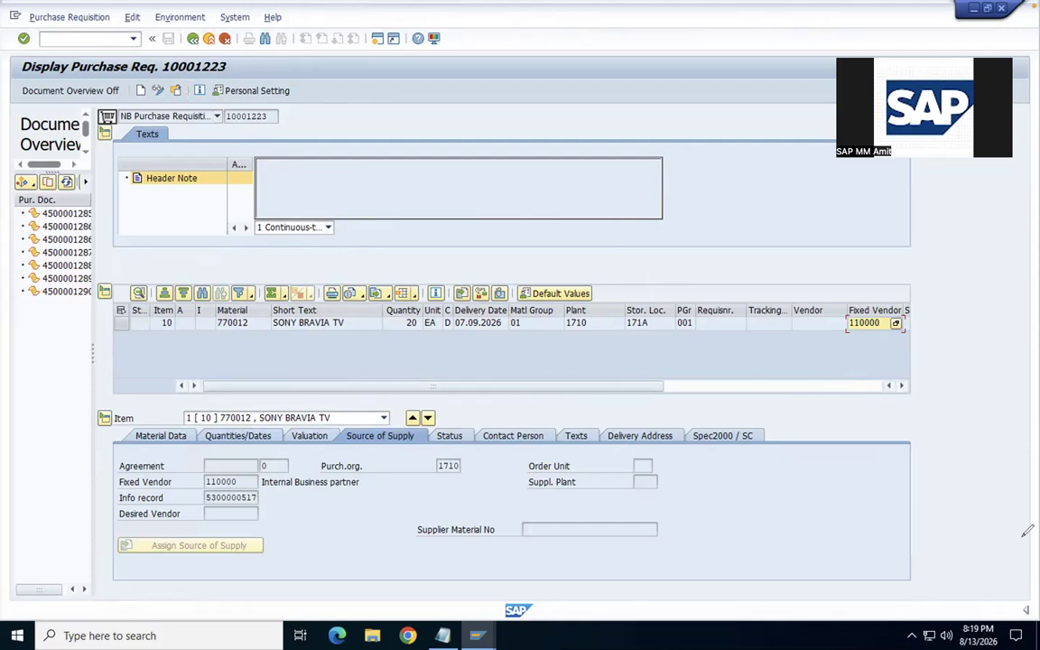
pyautogui.click(192, 38)
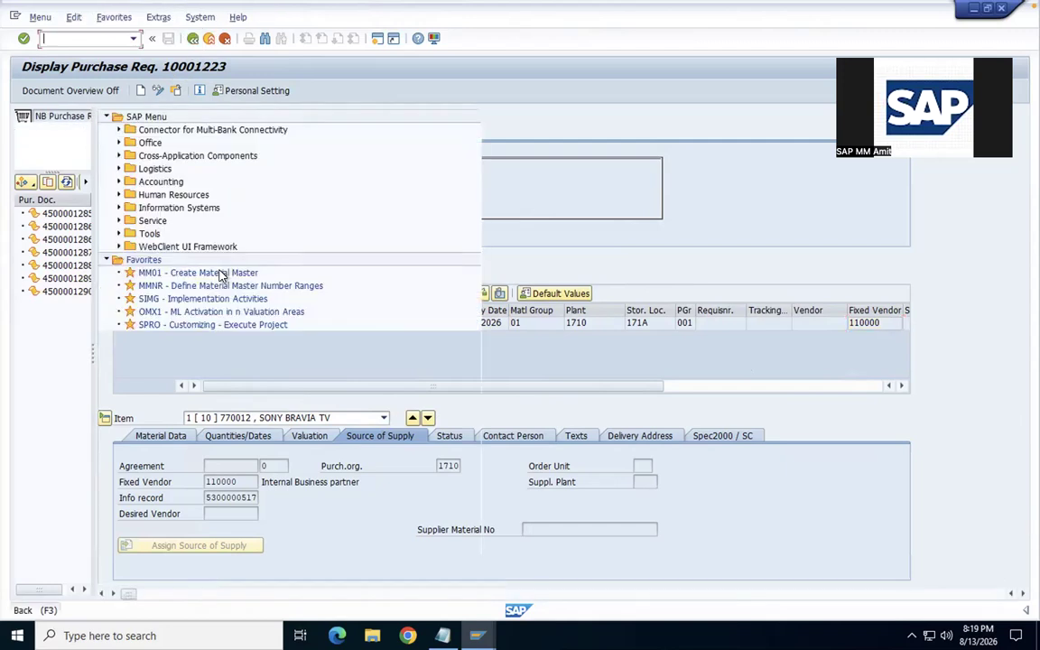
# Open the source list of material 770012 in plant 1710 for maintenance with ME01
pyautogui.write('ME01')
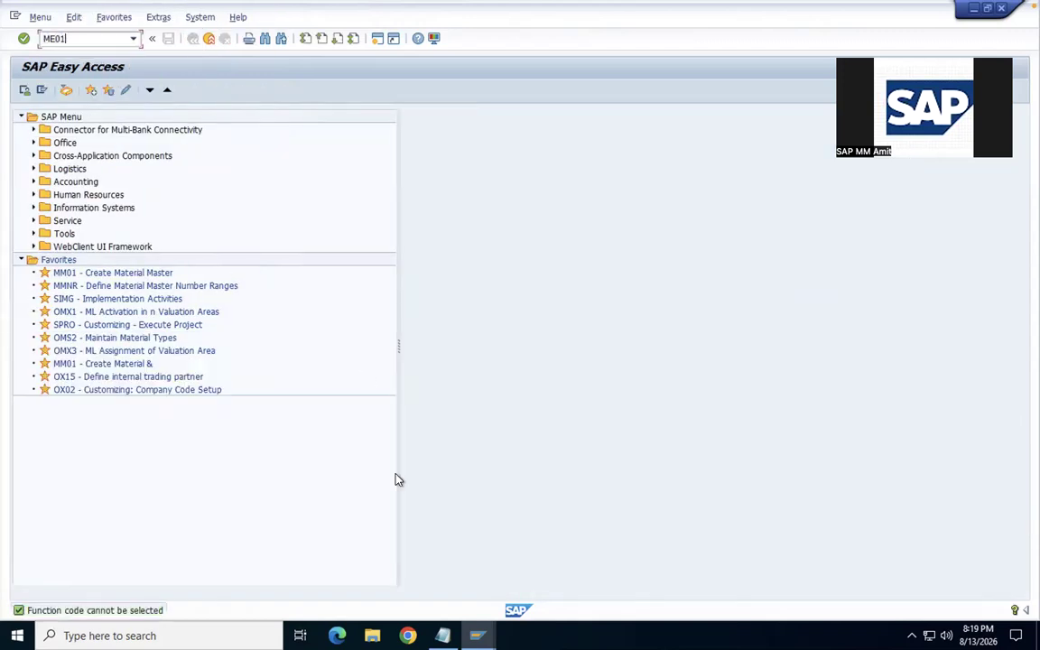
pyautogui.press('Return')
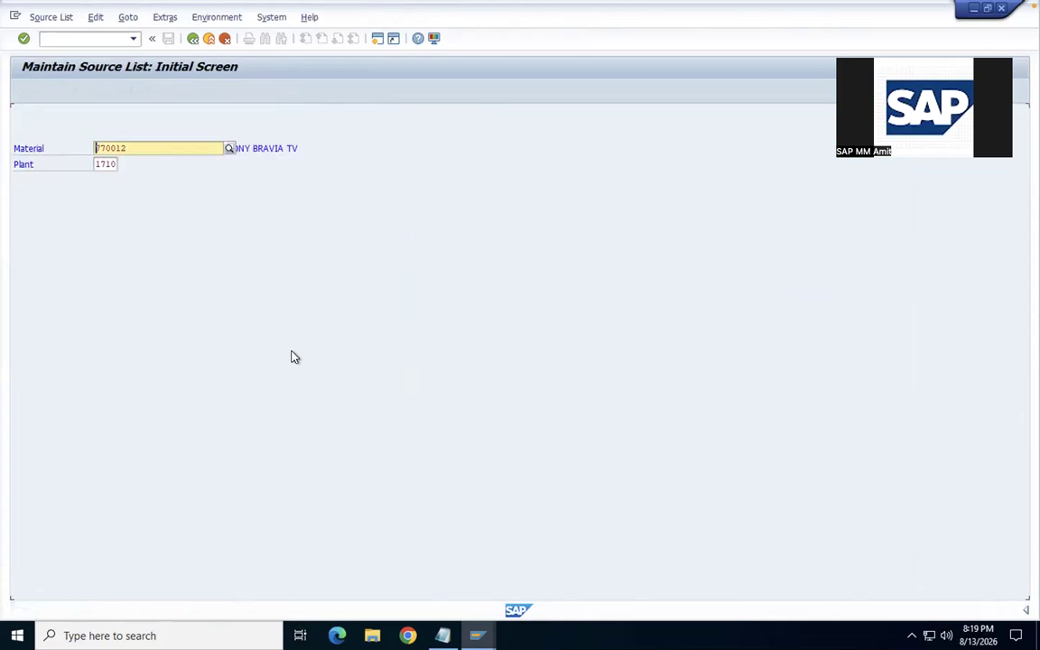
pyautogui.press('Return')
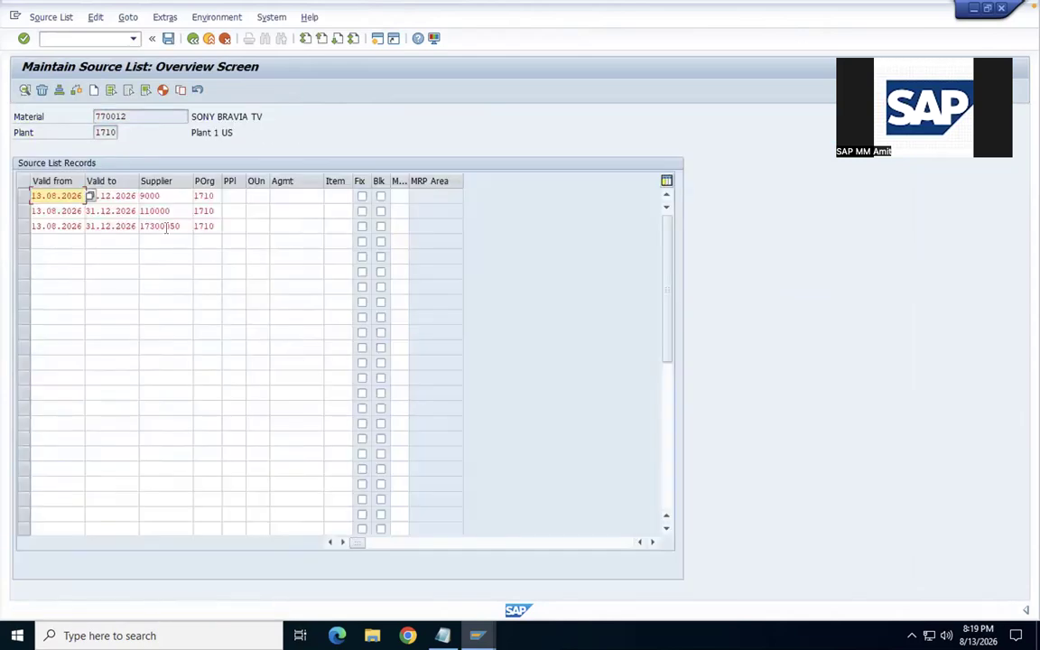
# Mark supplier 17300050 as the fixed source in the source list and save it
pyautogui.click(363, 228)
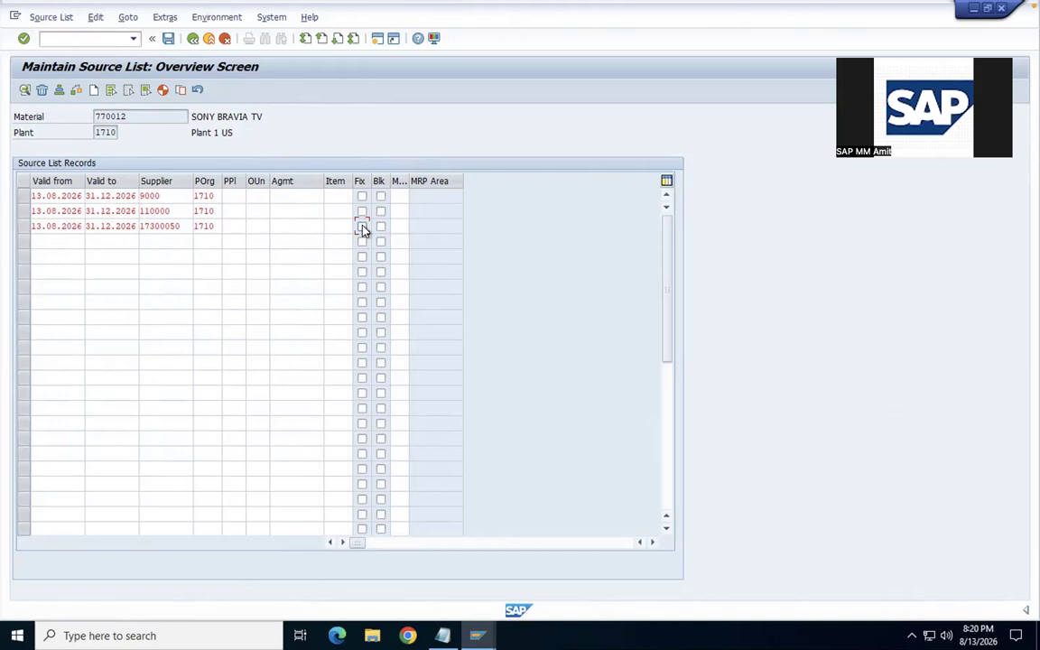
pyautogui.doubleClick(176, 211)
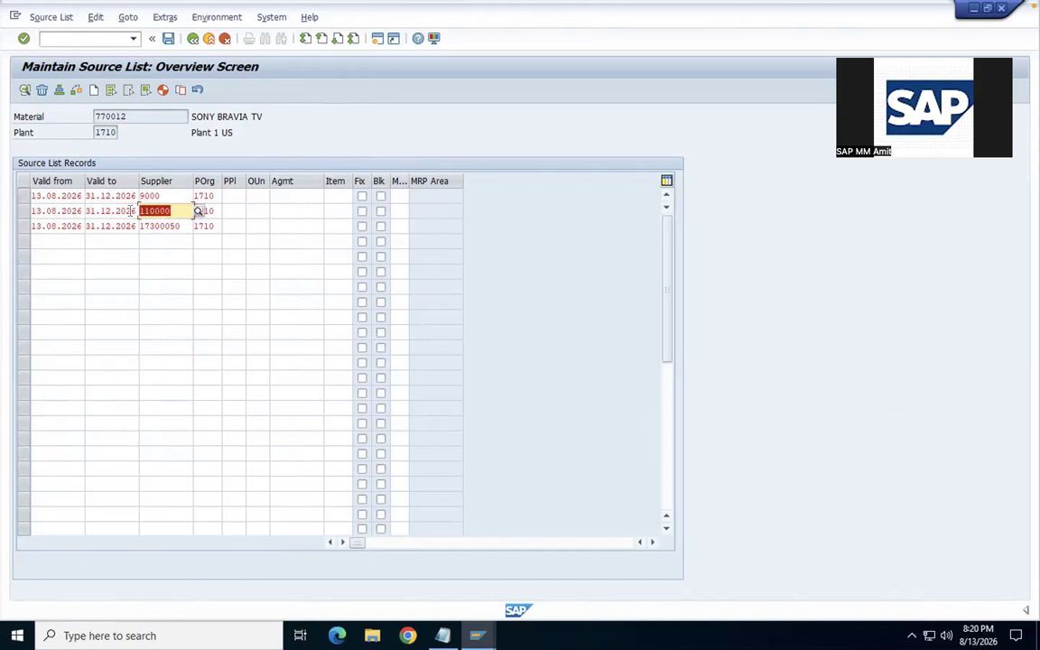
pyautogui.click(283, 226)
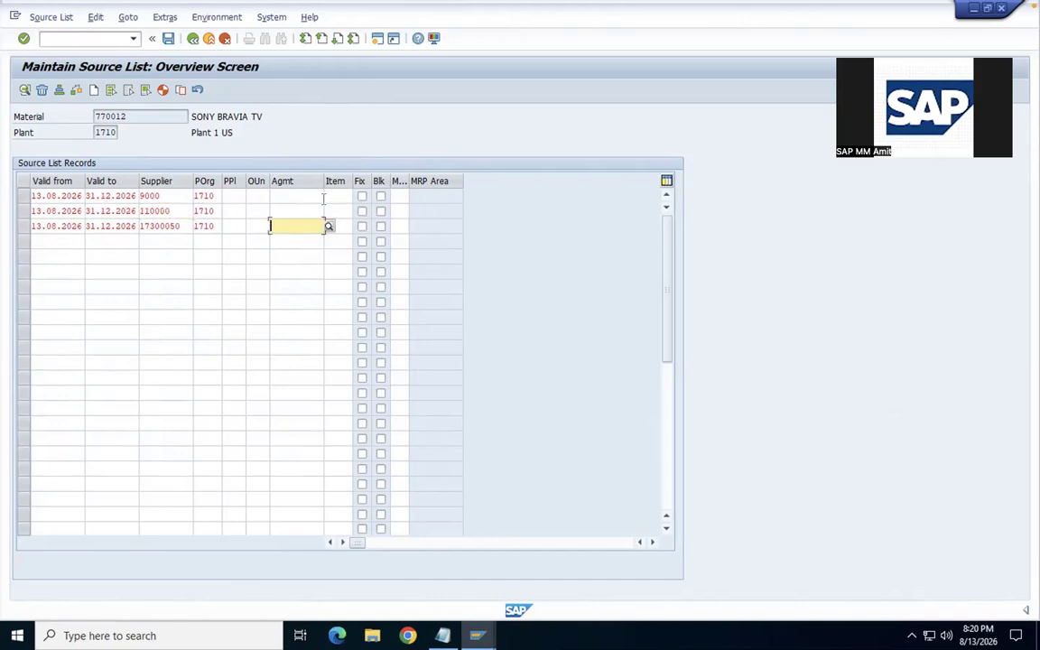
pyautogui.doubleClick(175, 228)
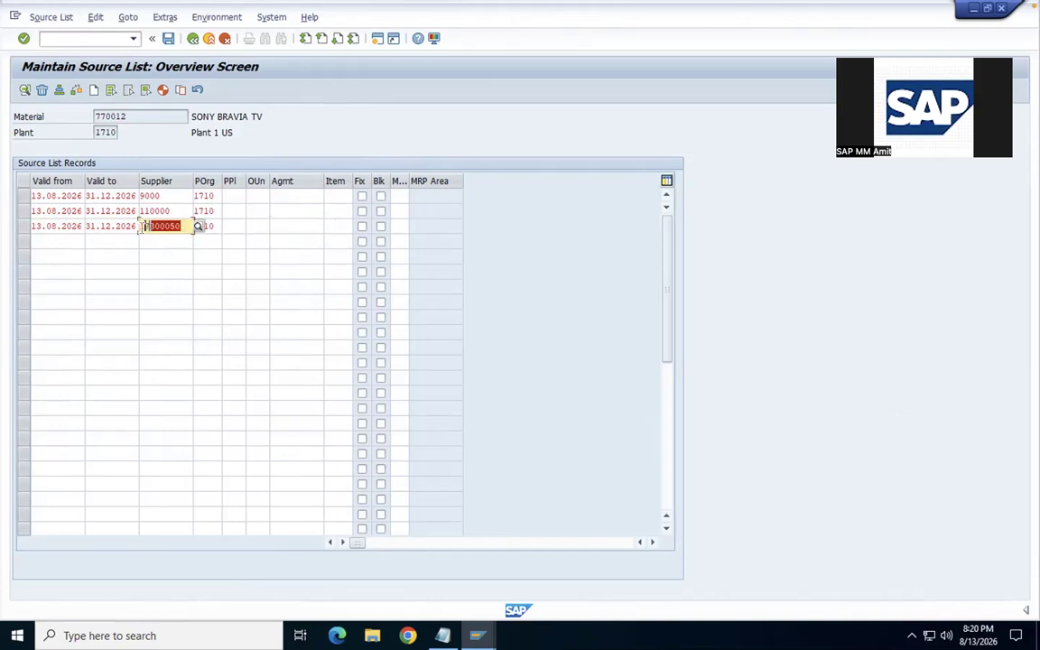
pyautogui.click(362, 227)
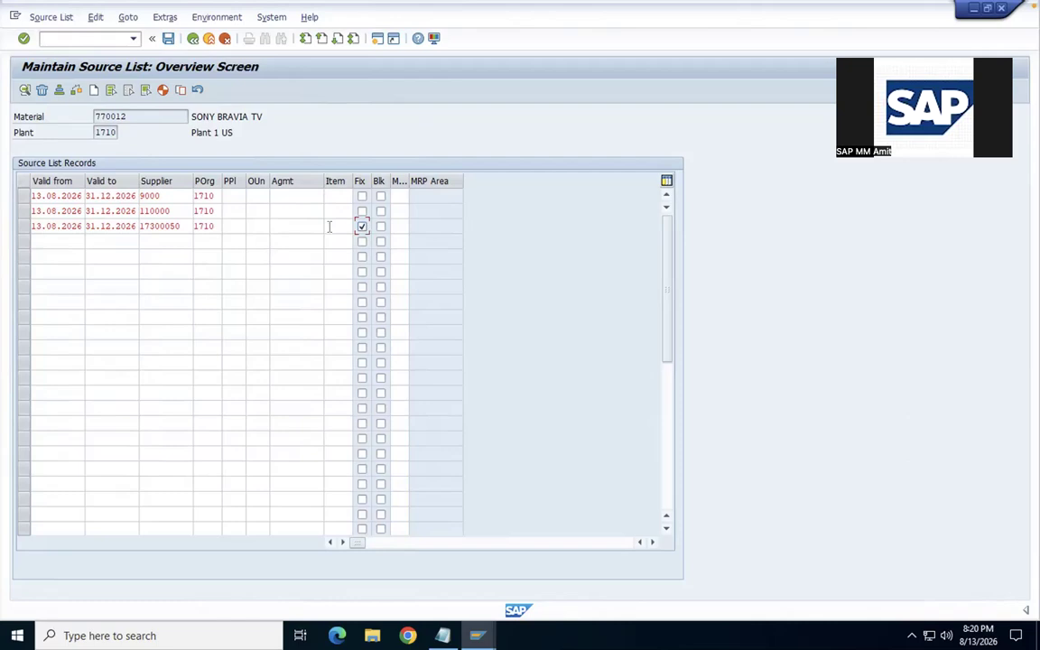
pyautogui.click(160, 227)
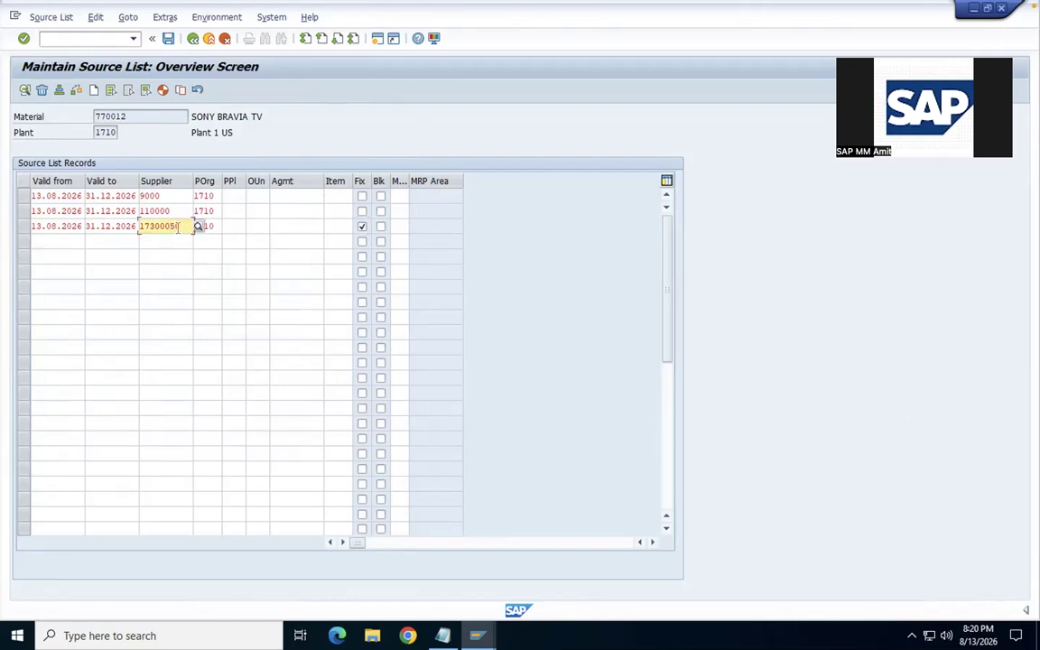
pyautogui.click(168, 38)
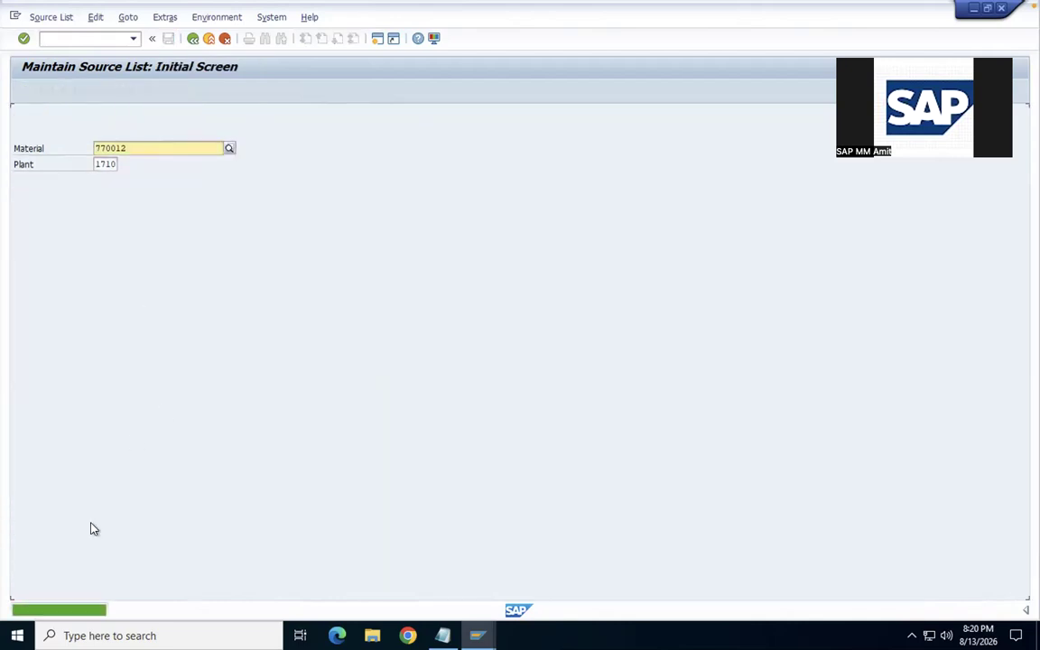
# Display the material's source list in ME03, examine the record of supplier 17300050, and return to the SAP Easy Access screen
pyautogui.press('F3')
pyautogui.write('ME03')
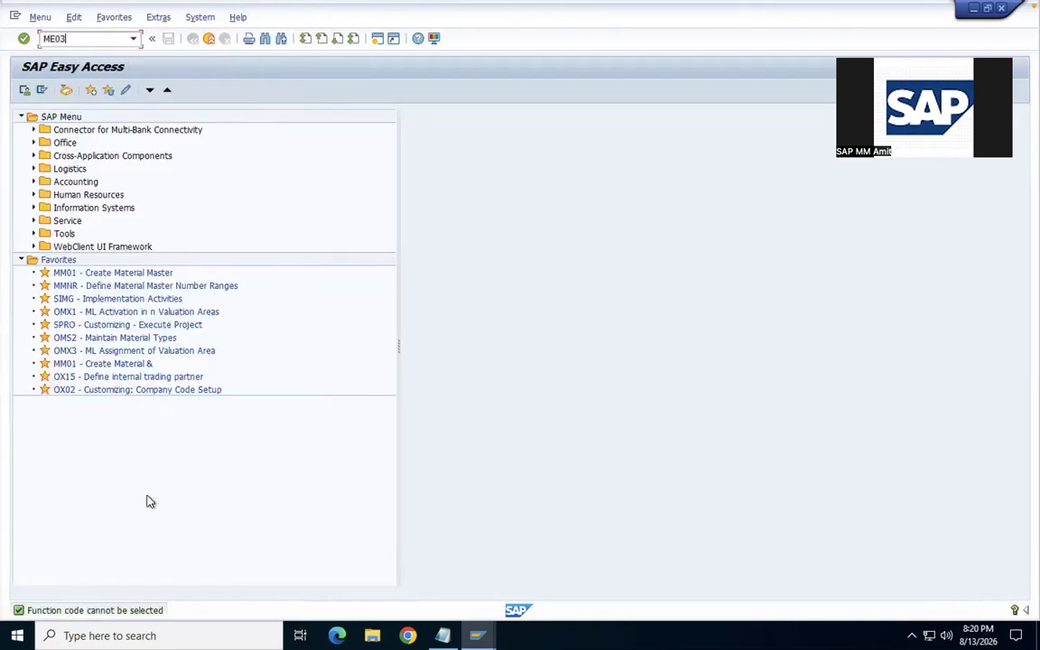
pyautogui.press('Return')
pyautogui.press('Return')
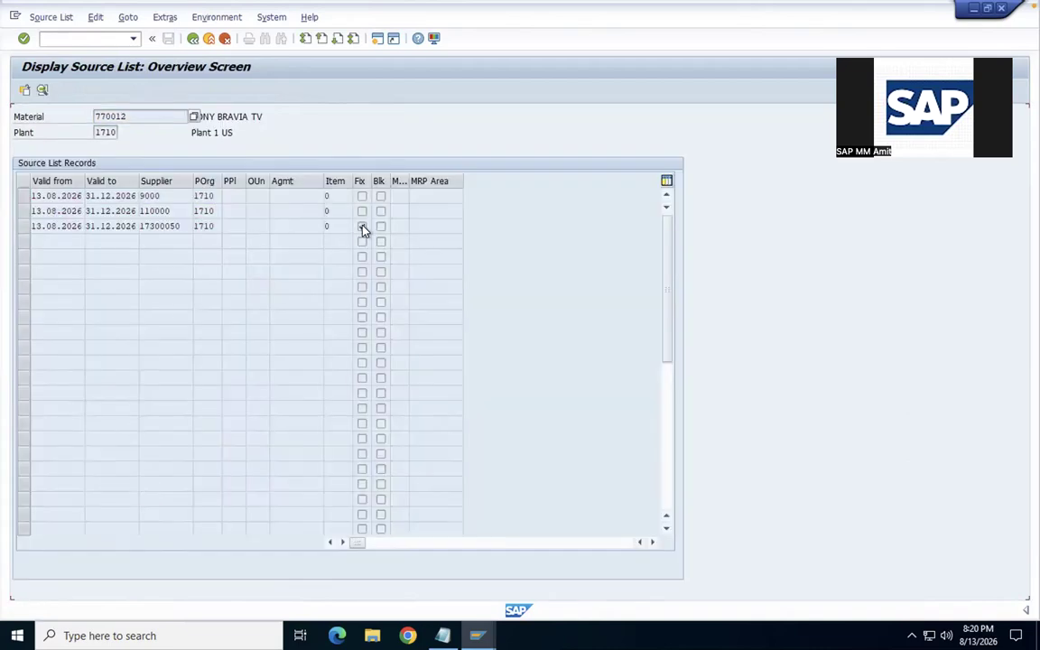
pyautogui.moveTo(182, 230); pyautogui.dragTo(137, 231)
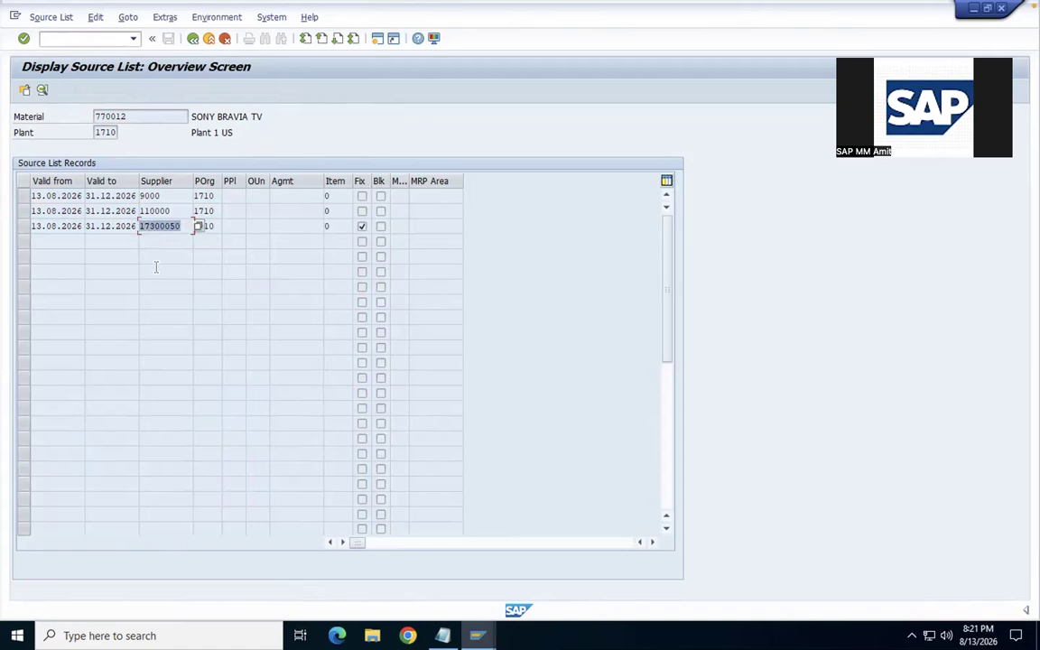
pyautogui.click(196, 41)
pyautogui.click(196, 43)
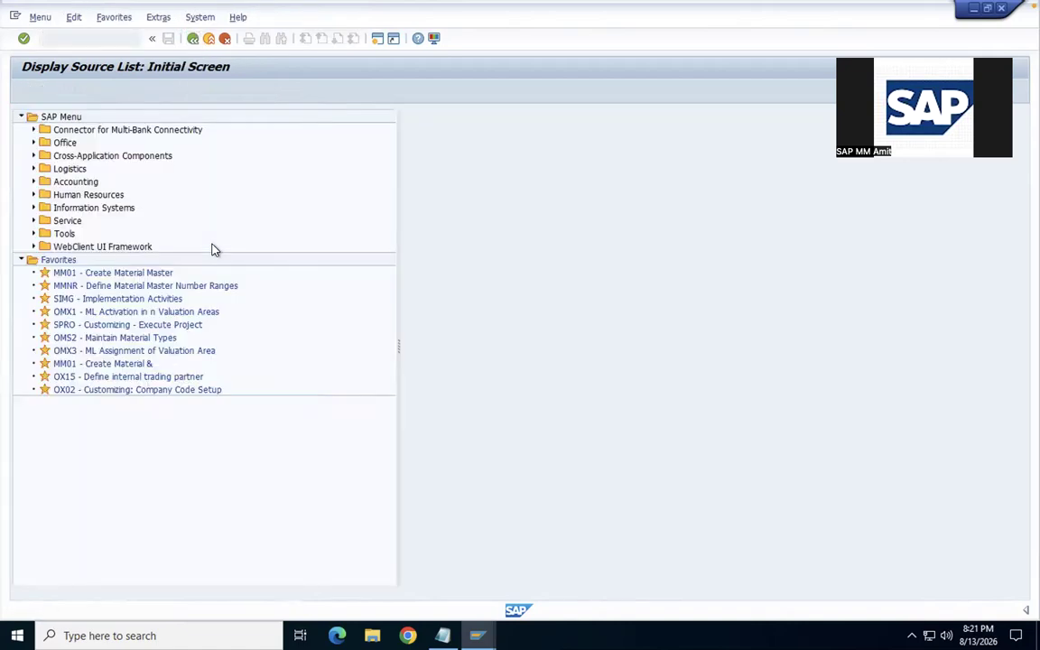
# Start a purchase requisition in ME51N with source determination enabled and enter material 770012 for the first item
pyautogui.write('ME51N')
pyautogui.press('Return')
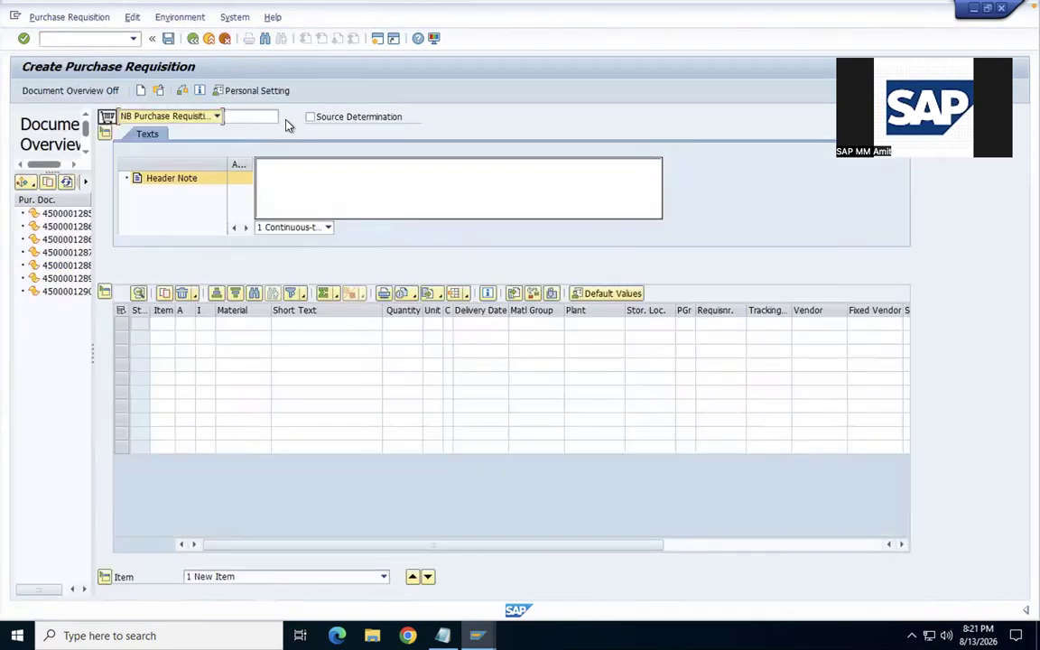
pyautogui.click(311, 116)
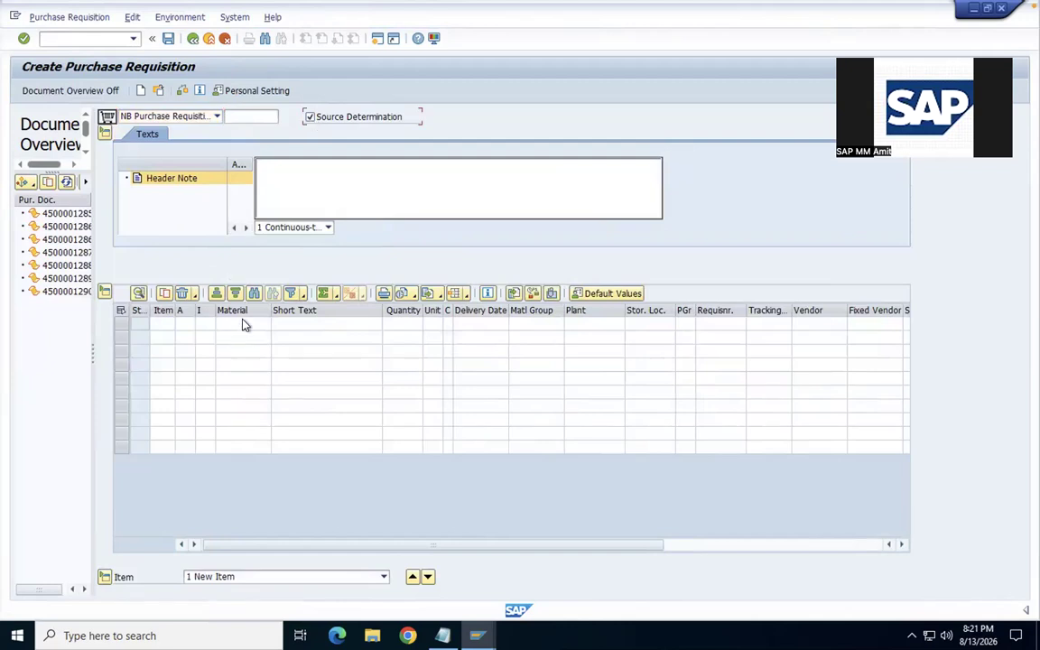
pyautogui.write('77001')
pyautogui.press('Tab')
pyautogui.press('Tab')
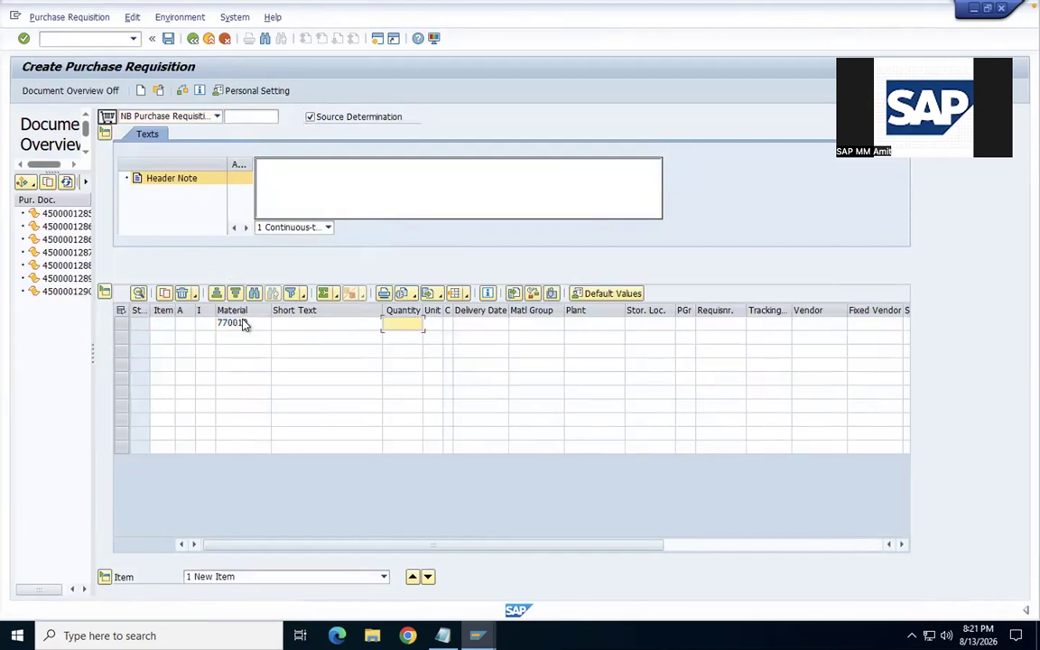
# Set the item's quantity to 10, its plant to 1710 and its storage location to 171A
pyautogui.write('10')
pyautogui.press('Tab')
pyautogui.press('Tab')
pyautogui.press('Tab')
pyautogui.press('Tab')
pyautogui.press('Tab')
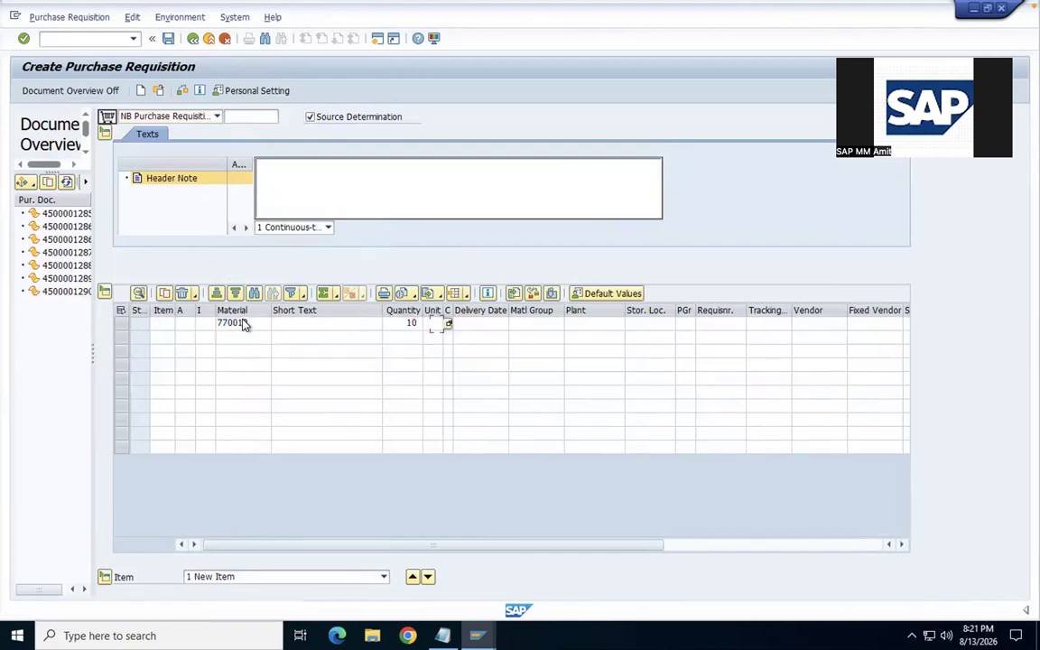
pyautogui.write('1710')
pyautogui.press('Tab')
pyautogui.press('space')
pyautogui.press('Down')
pyautogui.press('Return')
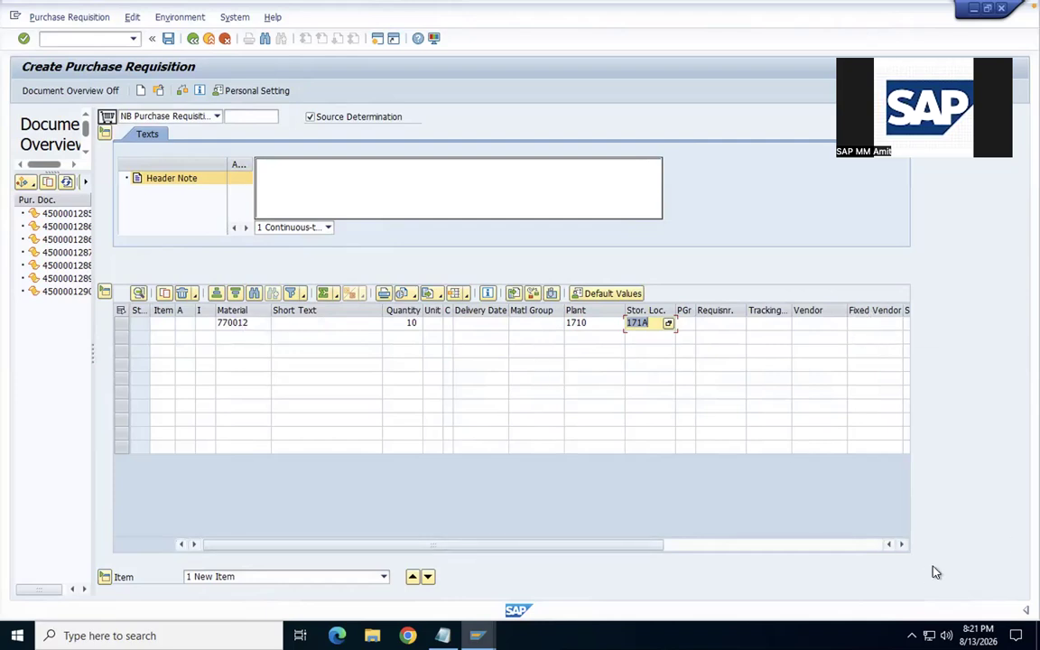
# Validate the requisition item, set its valuation price to 10 USD and accept the delivery date
pyautogui.moveTo(865, 296)
pyautogui.mouseDown()
pyautogui.moveTo(854, 293)
pyautogui.moveTo(848, 329)
pyautogui.moveTo(889, 299)
pyautogui.moveTo(869, 296)
pyautogui.mouseUp()
pyautogui.click(775, 328)
pyautogui.press('Return')
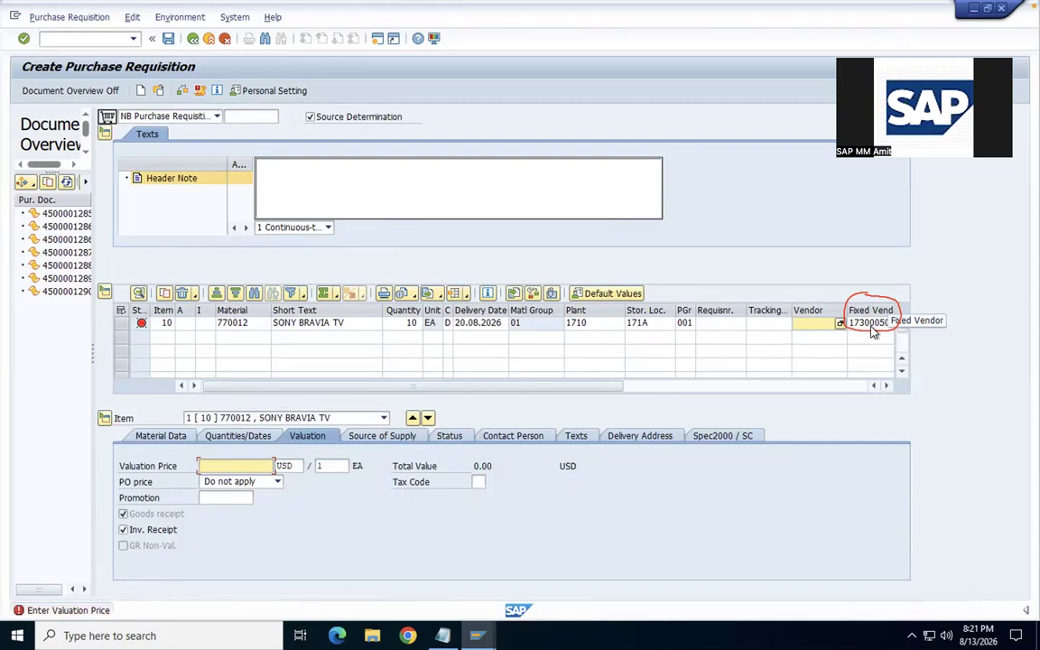
pyautogui.write('10')
pyautogui.press('Return')
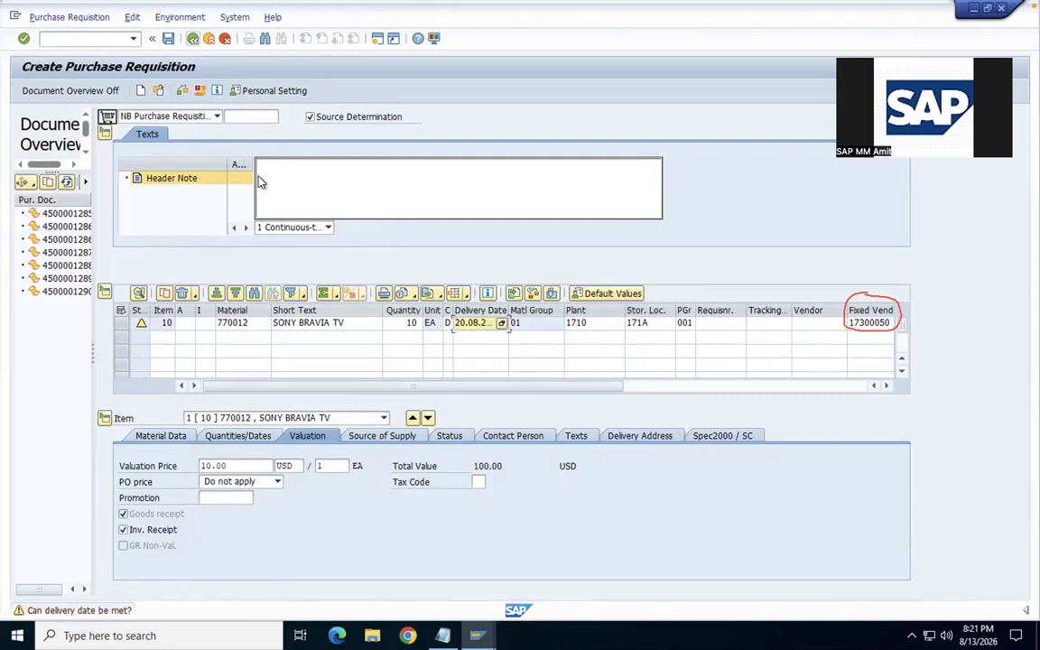
# Review the item's source of supply, save the purchase requisition and leave the transaction
pyautogui.click(359, 436)
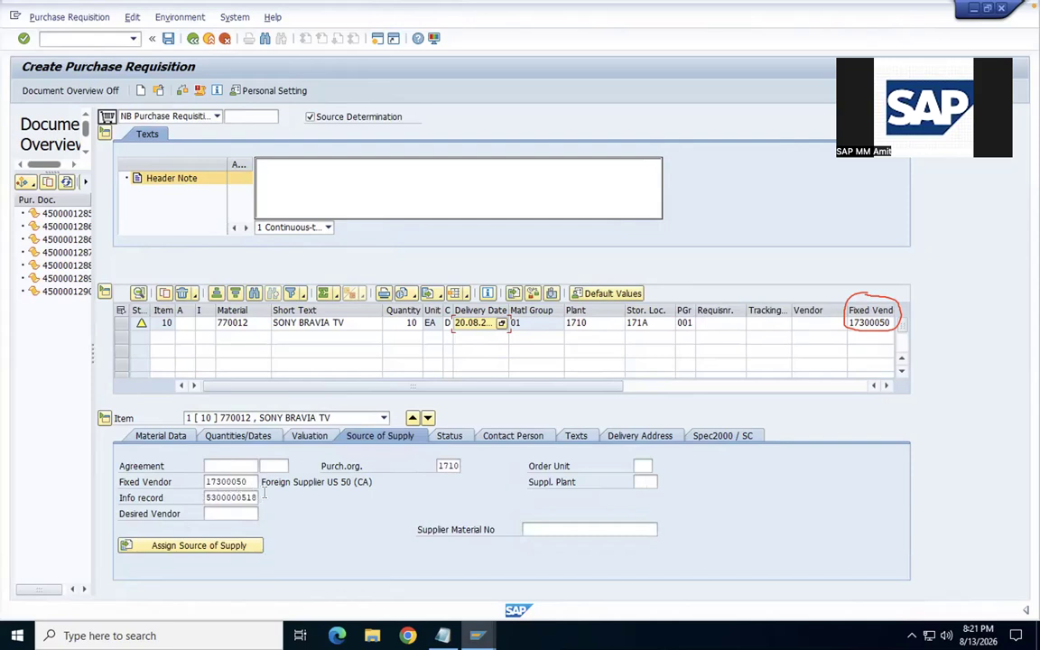
pyautogui.click(168, 39)
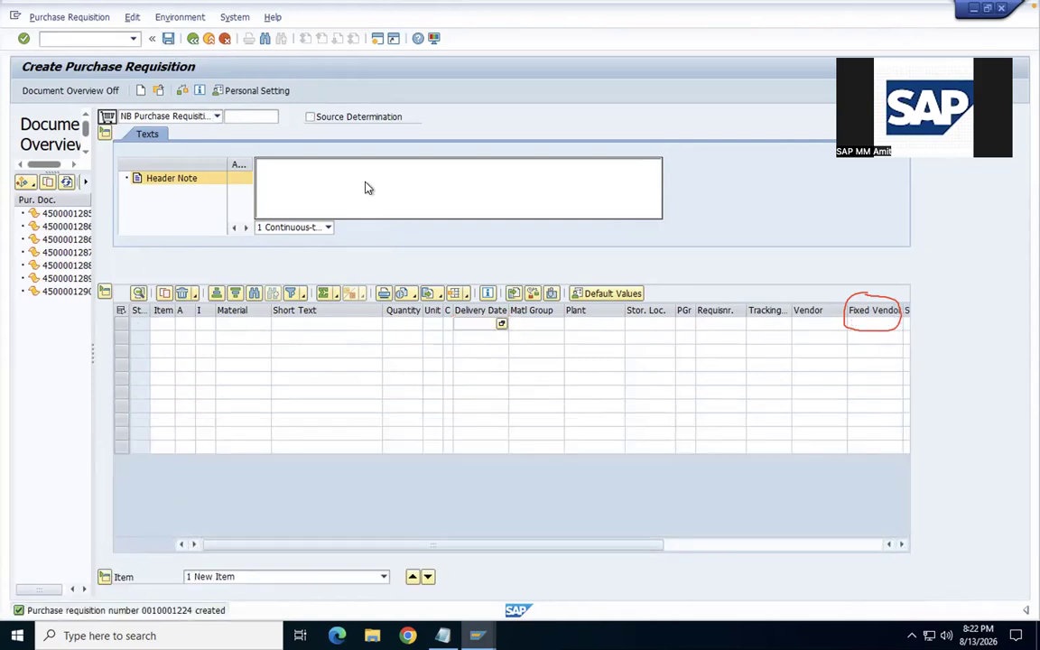
pyautogui.press('F3')
# Reopen the source list of material 770012 in plant 1710 with ME01 for changes
pyautogui.write('ME51N')
pyautogui.press('Return')
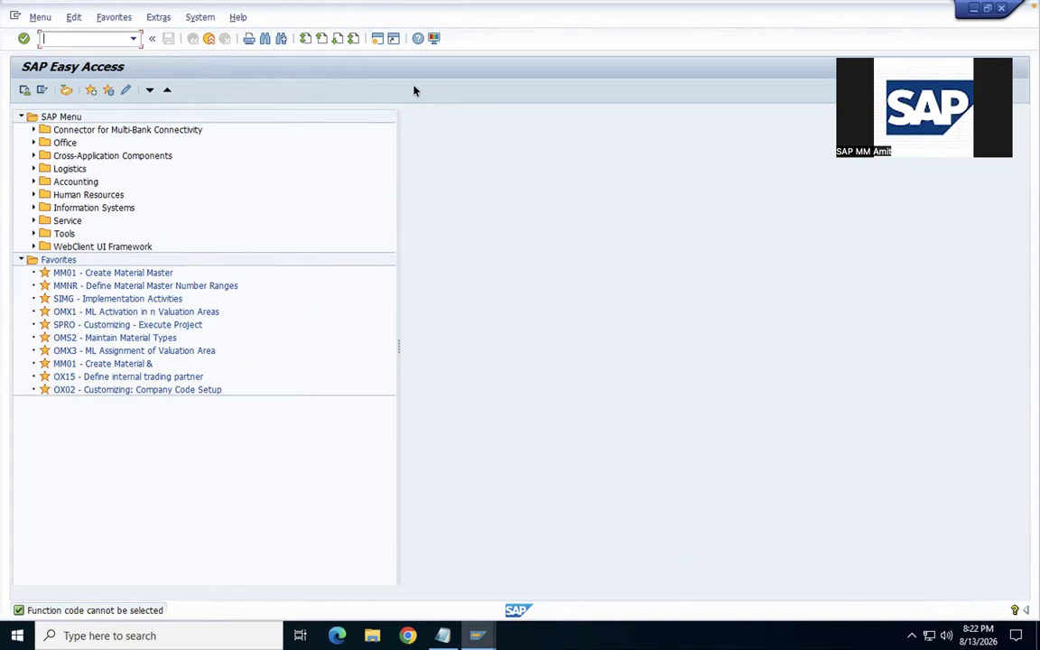
pyautogui.write('ME01')
pyautogui.press('Return')
pyautogui.press('Return')
pyautogui.press('Return')
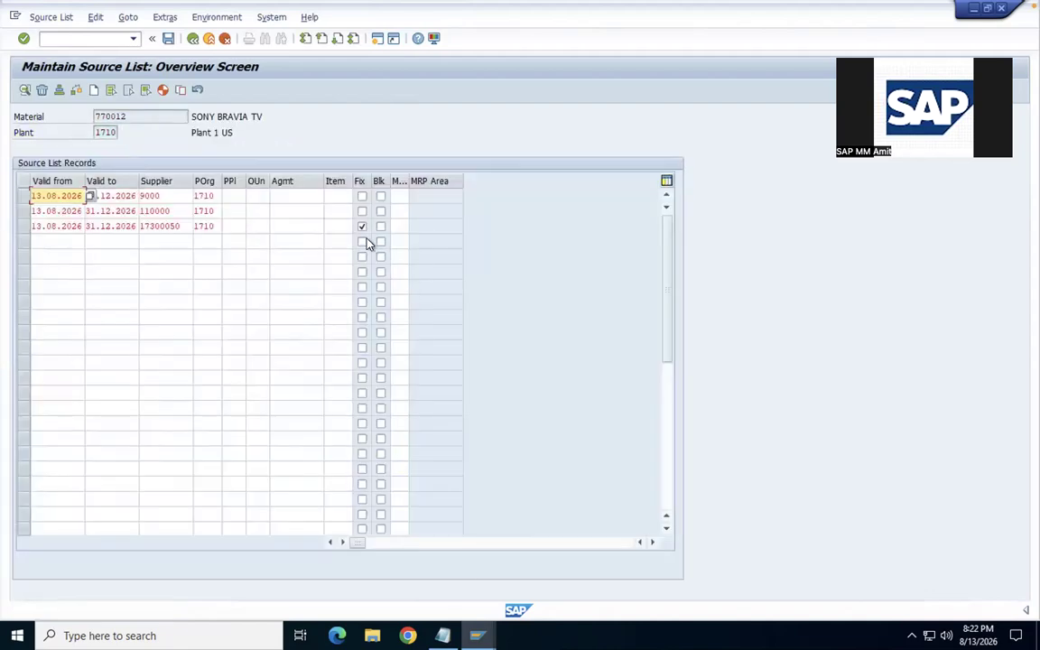
# Remove the fixed indicator from supplier 17300050, block supplier 9000 and save the source list
pyautogui.click(362, 228)
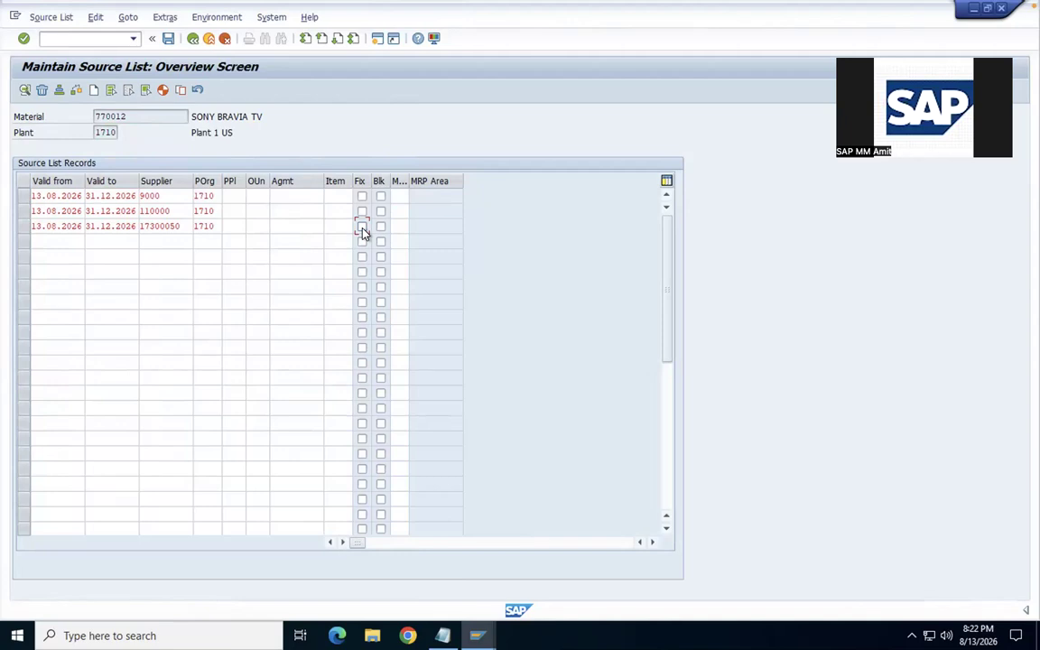
pyautogui.click(382, 198)
pyautogui.click(168, 38)
# Display the source list of material 770012 in ME03 and examine the blocked record of supplier 9000
pyautogui.press('F3')
pyautogui.write('ME03')
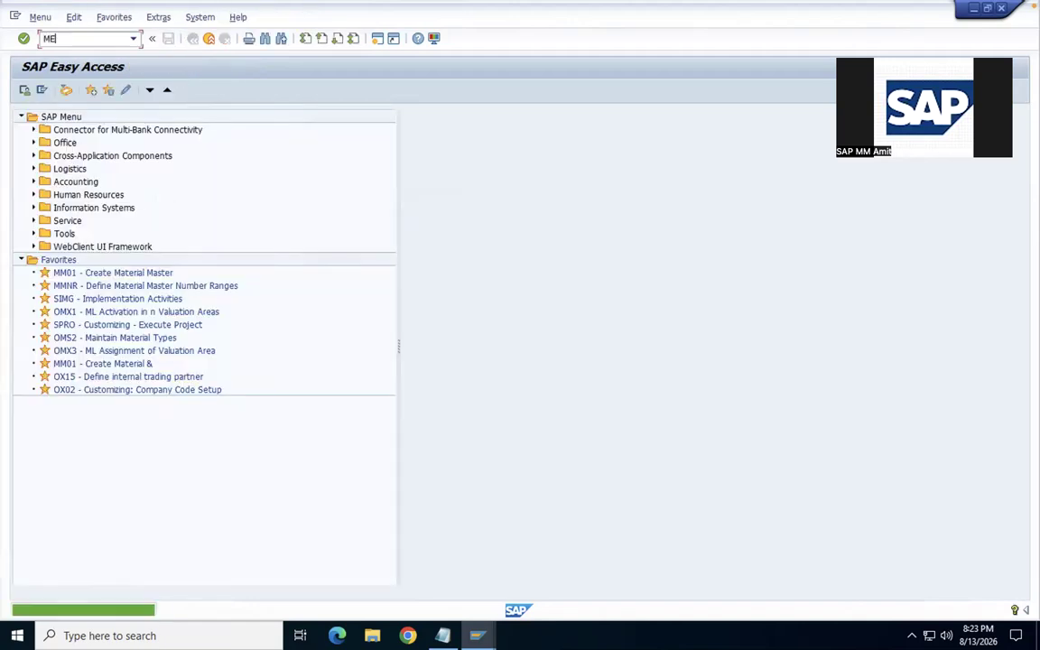
pyautogui.press('Return')
pyautogui.press('Return')
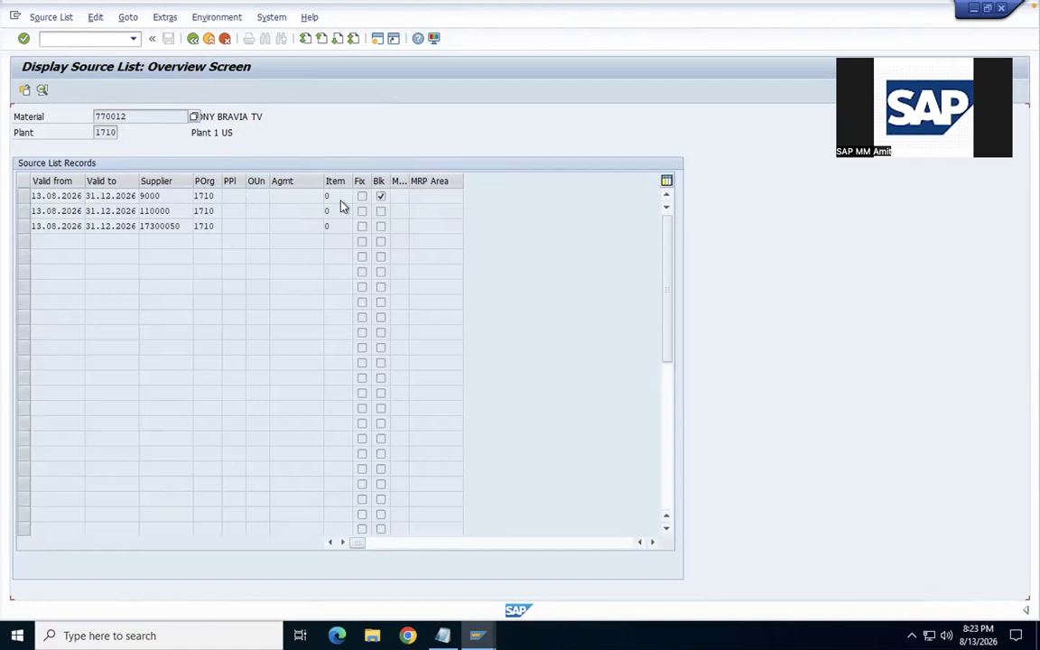
pyautogui.click(24, 196)
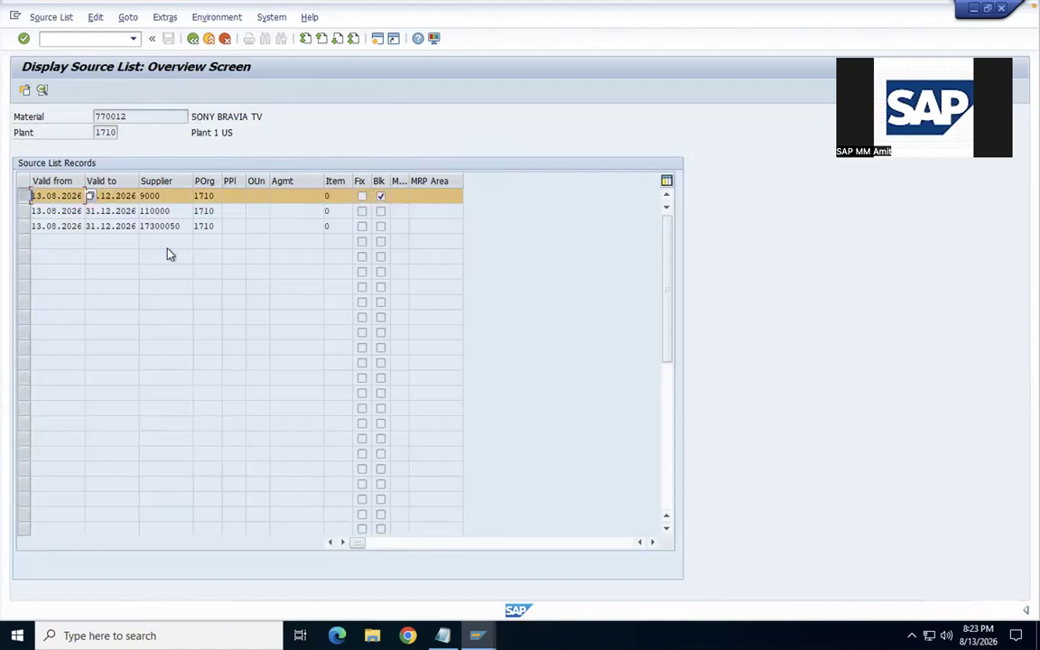
pyautogui.click(24, 197)
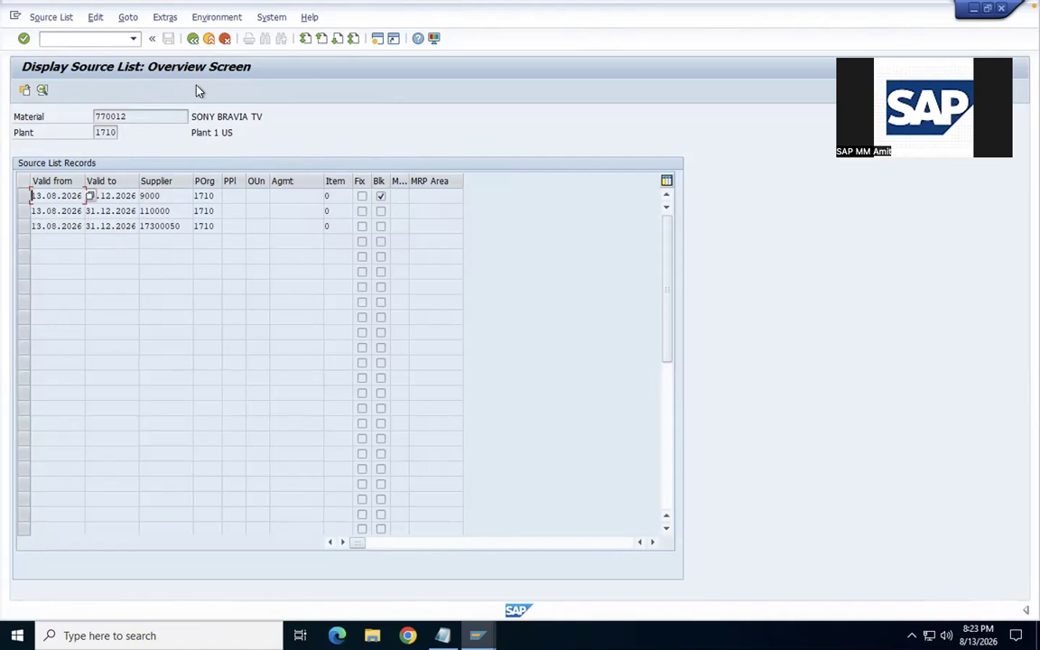
pyautogui.click(193, 41)
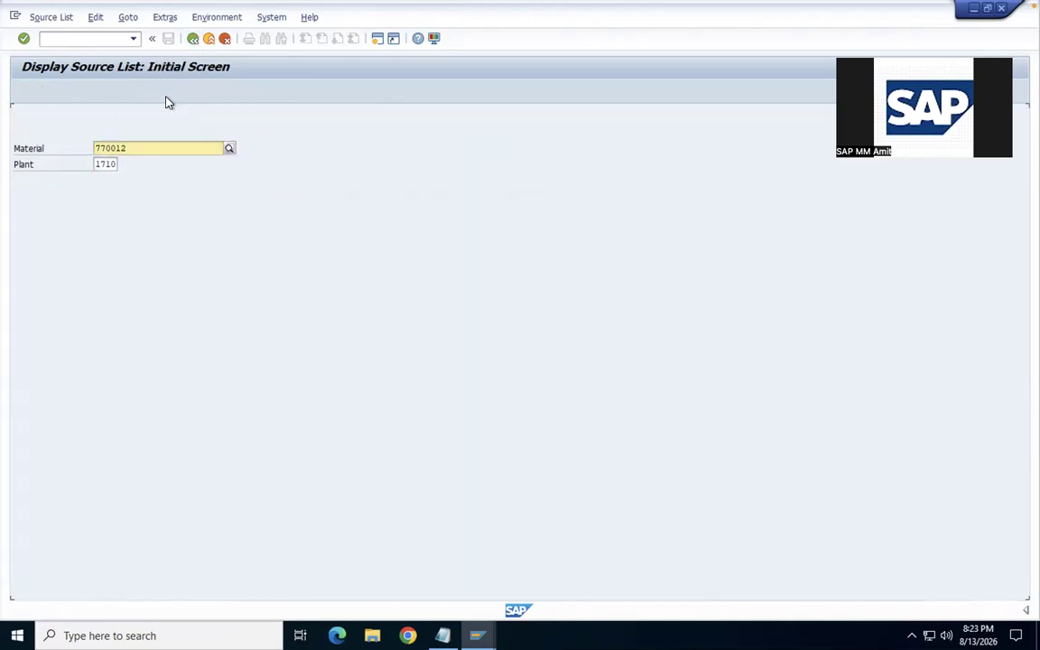
pyautogui.press('Return')
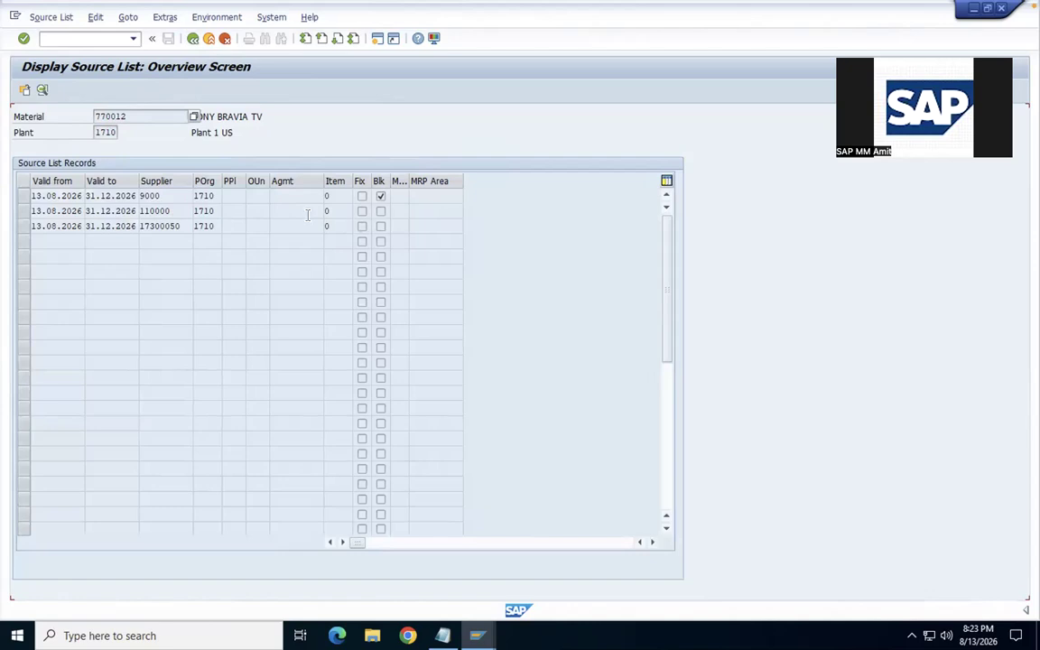
# Leave the source list display, start a new purchase requisition with ME51N and activate source determination
pyautogui.press('F3')
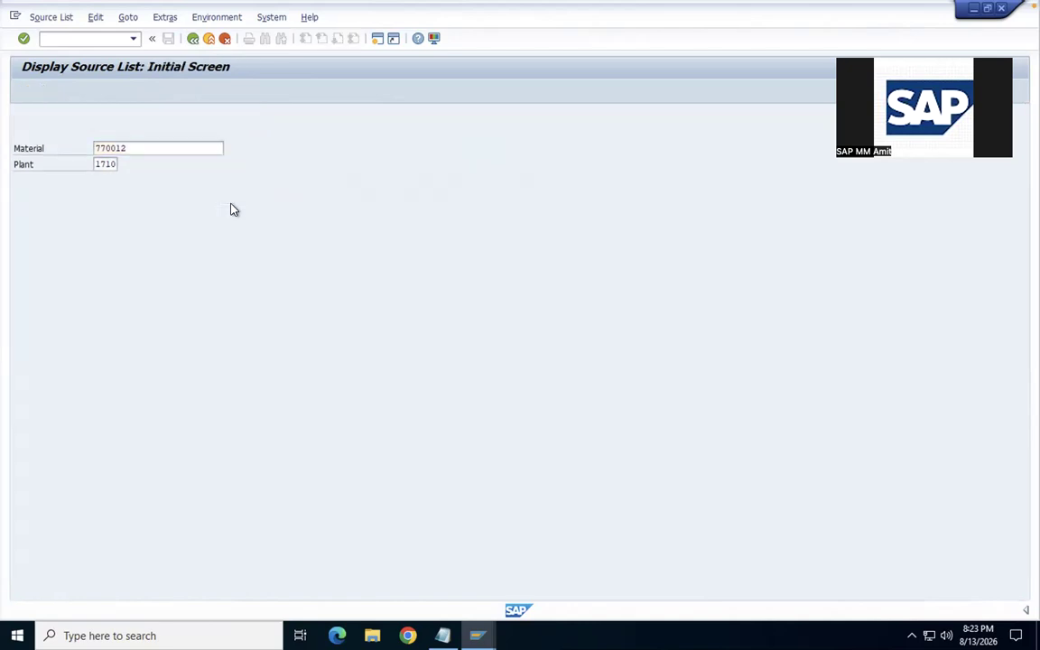
pyautogui.press('F3')
pyautogui.write('ME51N')
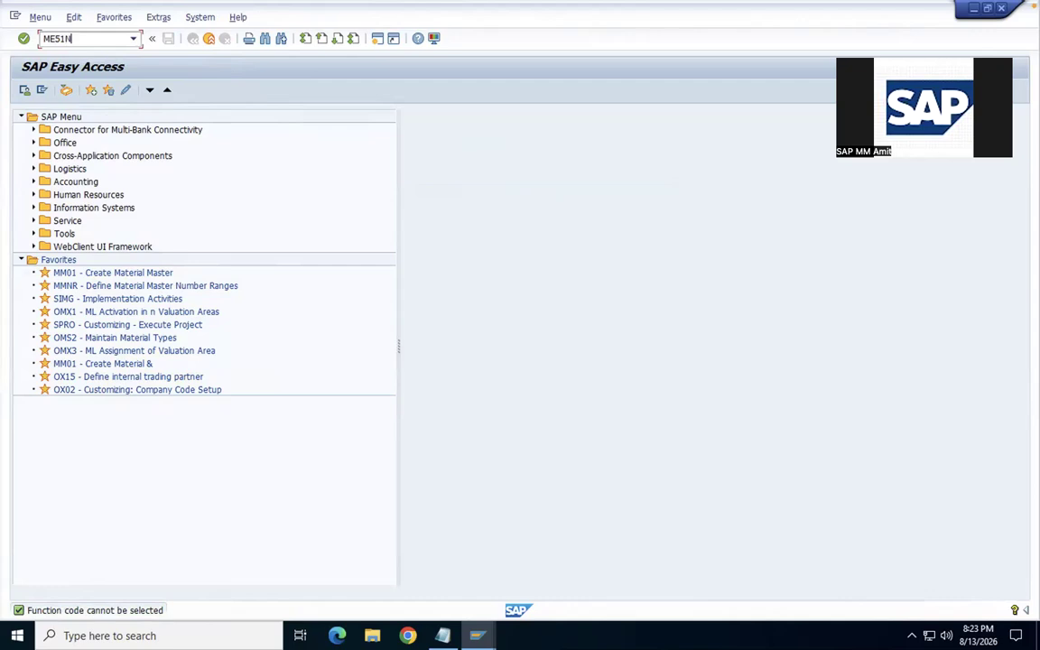
pyautogui.press('Return')
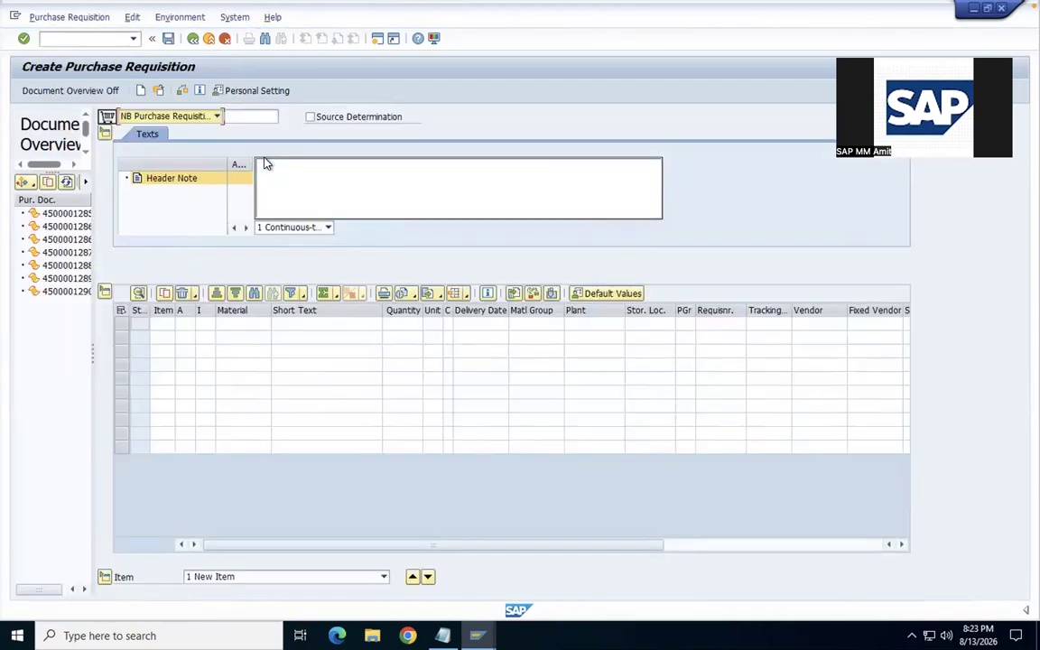
pyautogui.click(310, 117)
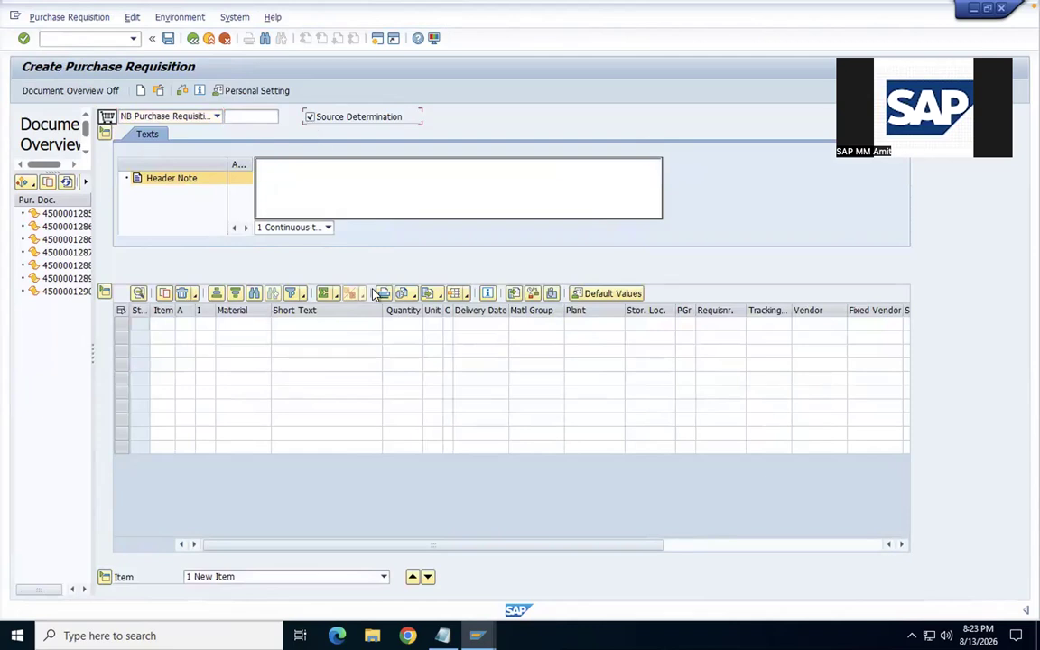
# Enter a requisition item for material 770012 with quantity 50, plant 1710 and storage location 171A
pyautogui.click(246, 325)
pyautogui.click(236, 336)
pyautogui.press('Tab')
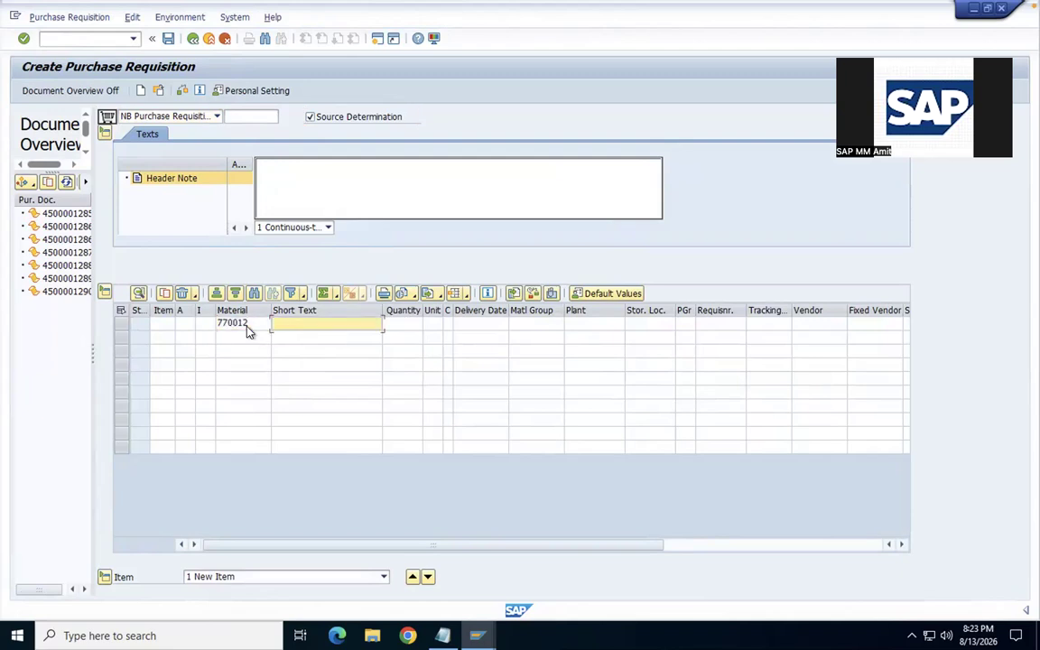
pyautogui.press('Tab')
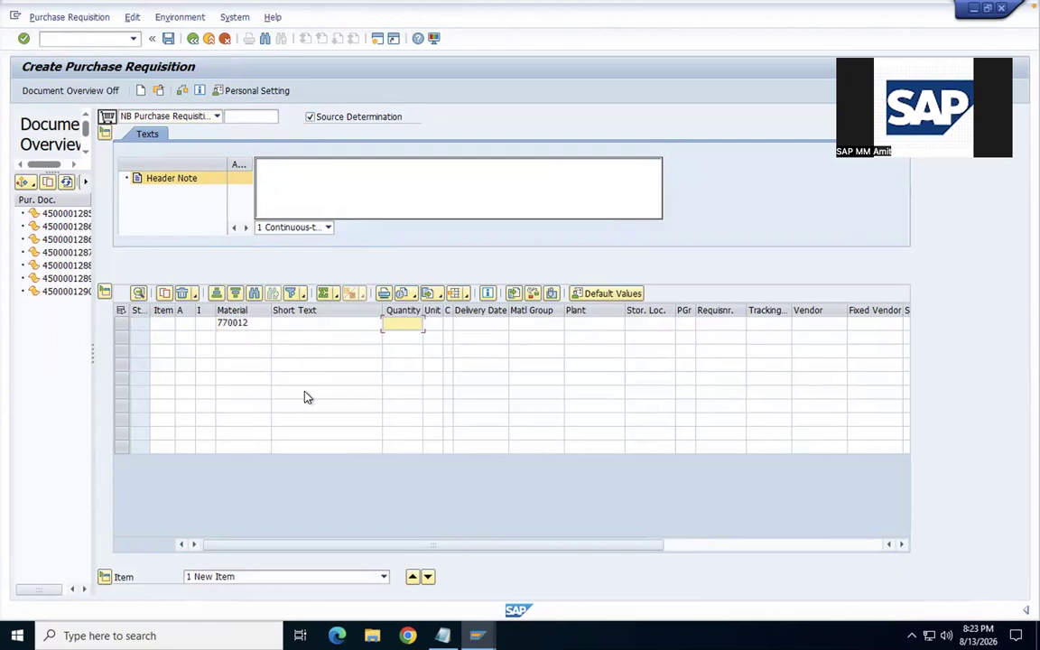
pyautogui.write('50')
pyautogui.press('Tab')
pyautogui.press('Tab')
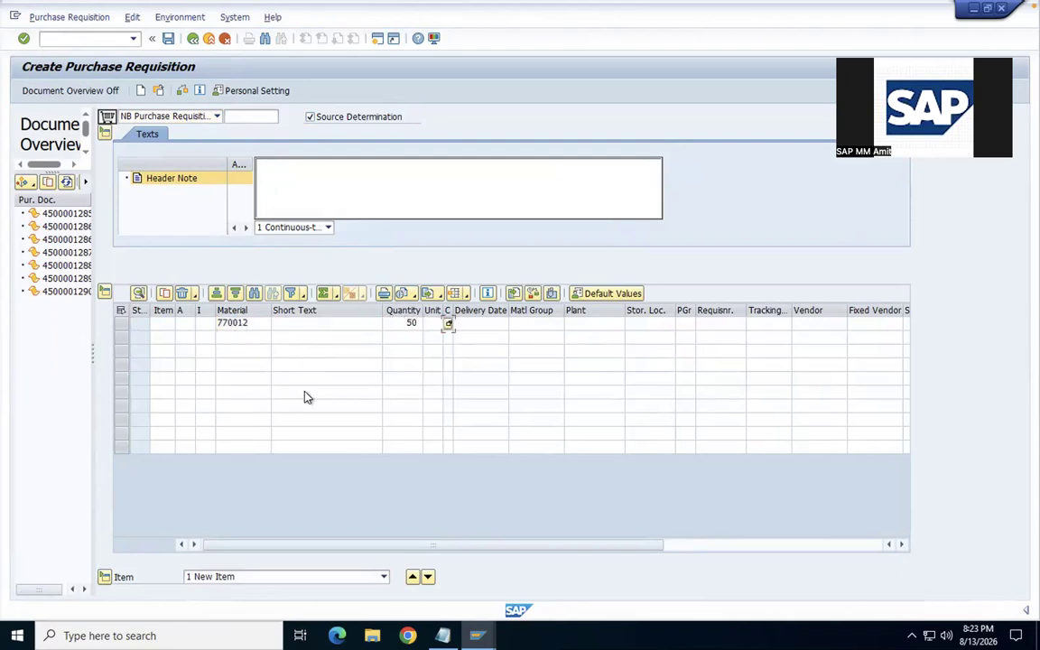
pyautogui.press('Tab')
pyautogui.write('1710')
pyautogui.press('Tab')
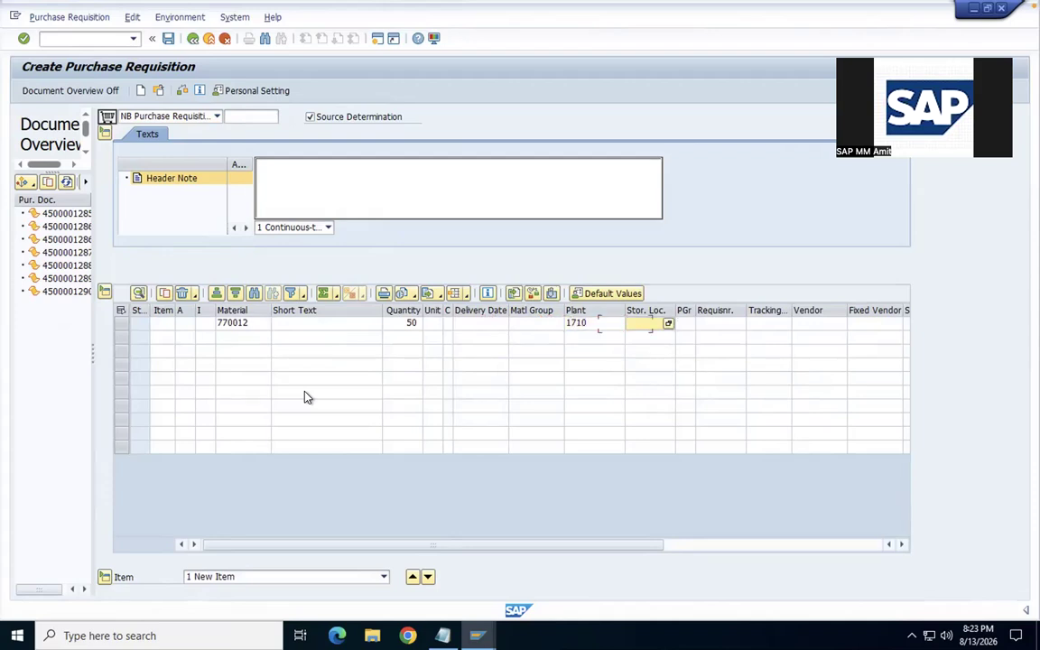
pyautogui.press('Down')
pyautogui.press('Return')
pyautogui.press('Return')
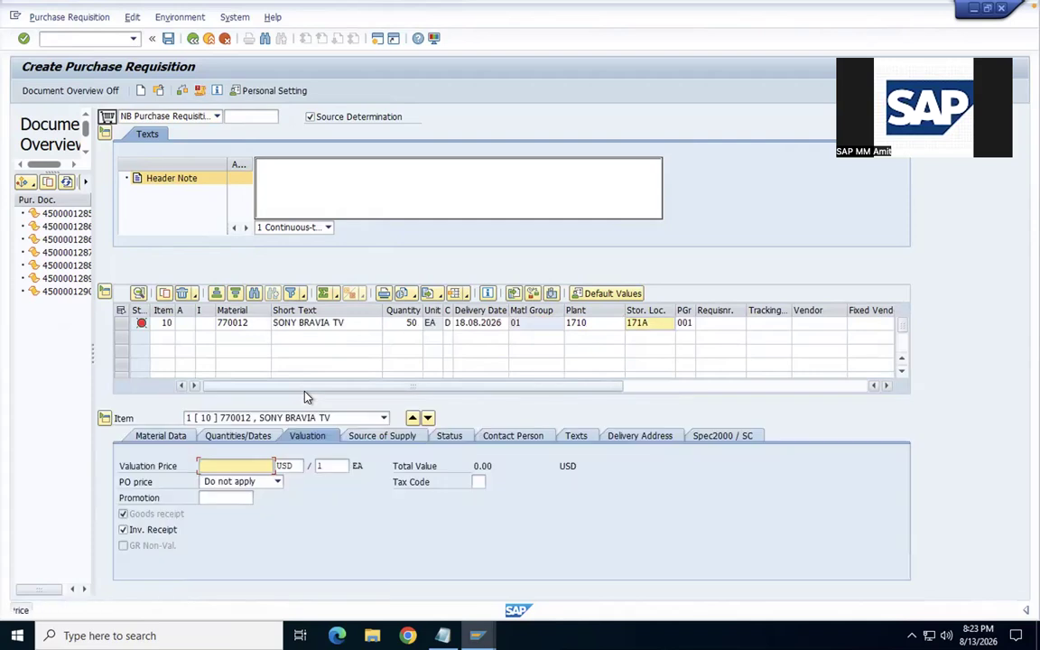
# Set the item's valuation price to 10 USD and display its available sources of supply
pyautogui.click(213, 467)
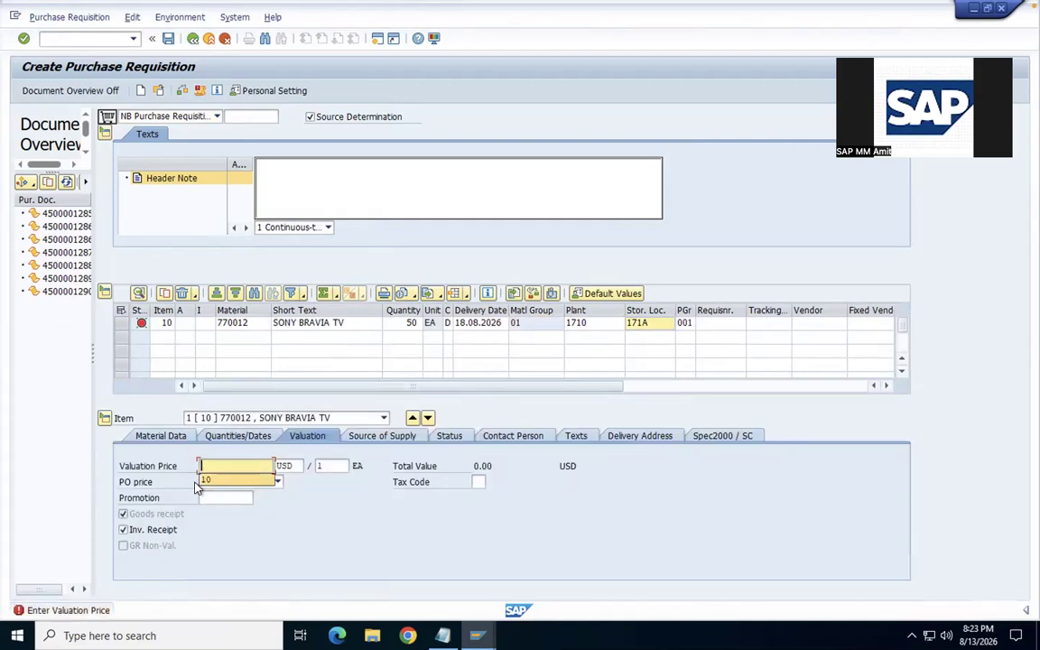
pyautogui.write('10')
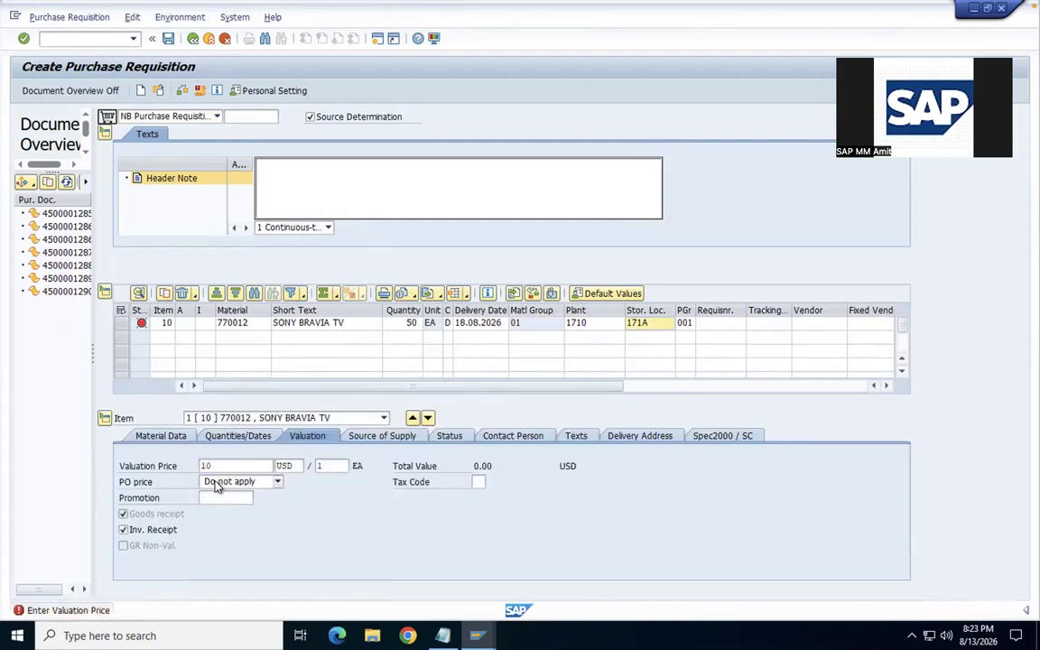
pyautogui.press('Return')
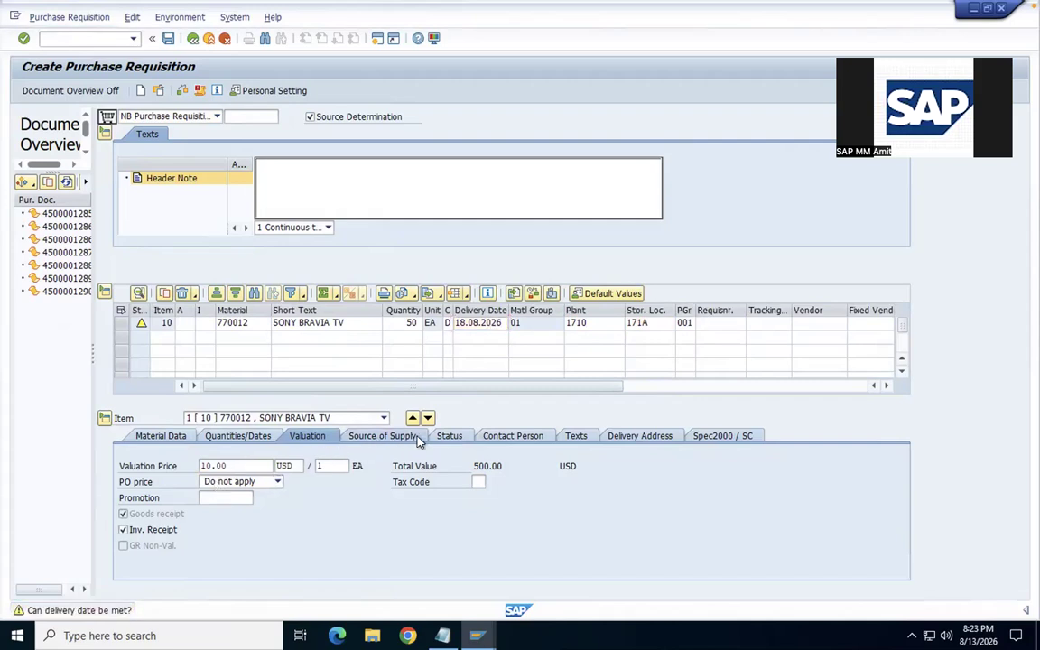
pyautogui.click(418, 438)
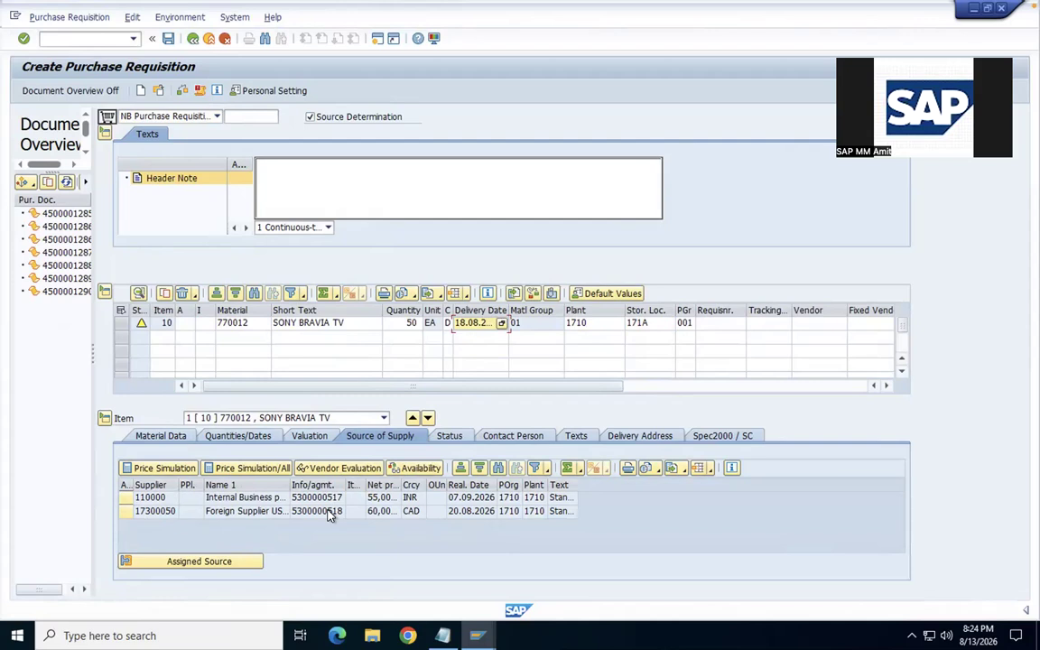
# Try to assign blocked supplier 9000 as the fixed vendor of the requisition item
pyautogui.click(872, 329)
pyautogui.click(886, 386)
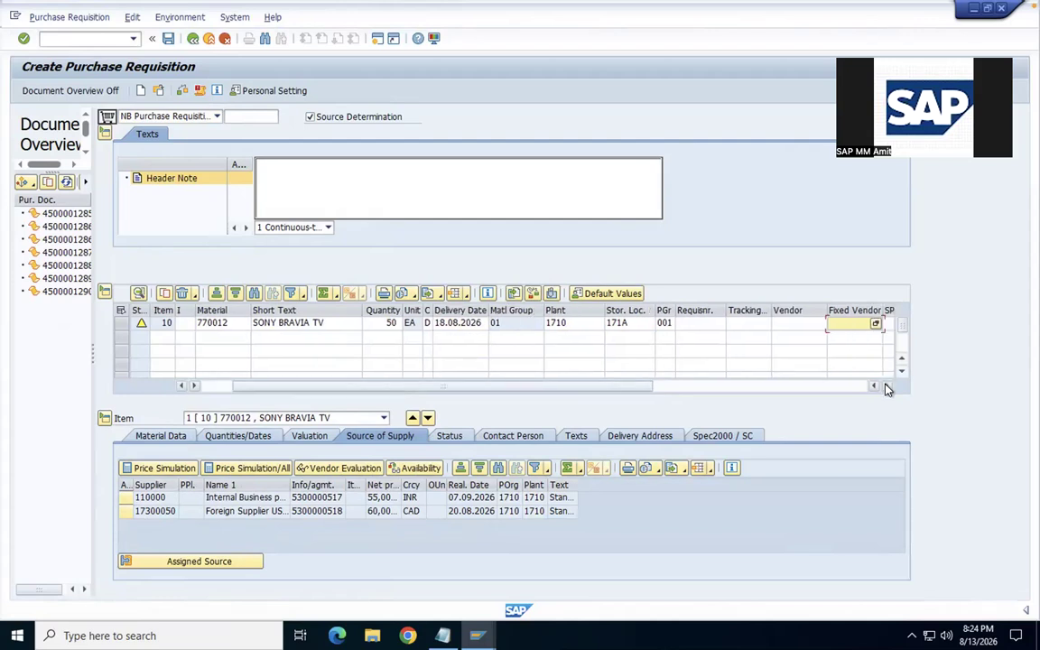
pyautogui.click(874, 386)
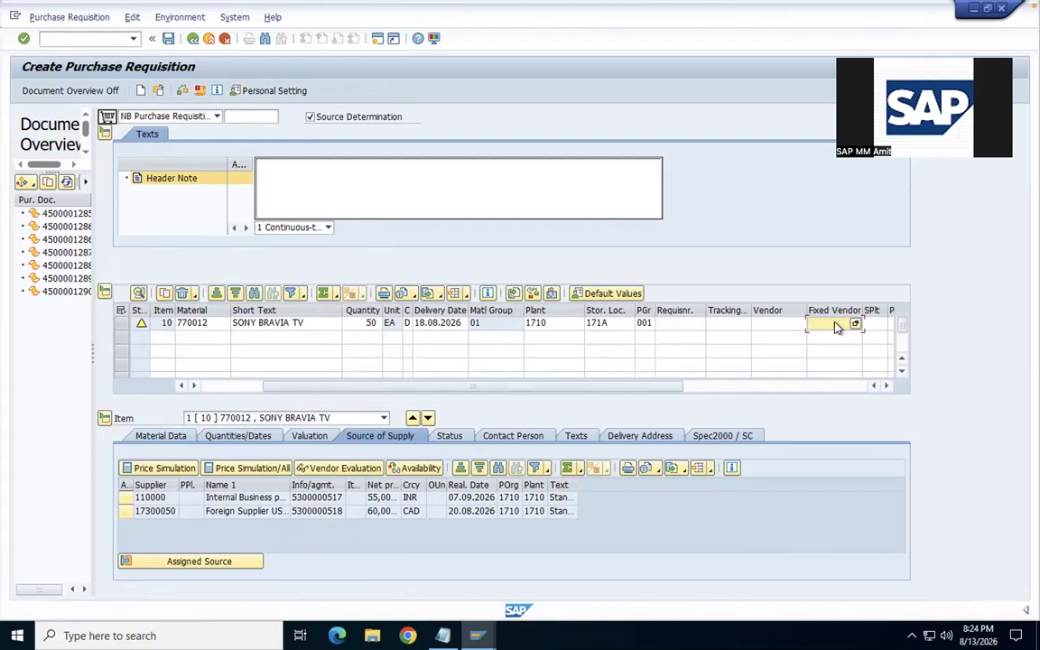
pyautogui.write('9000')
pyautogui.press('Return')
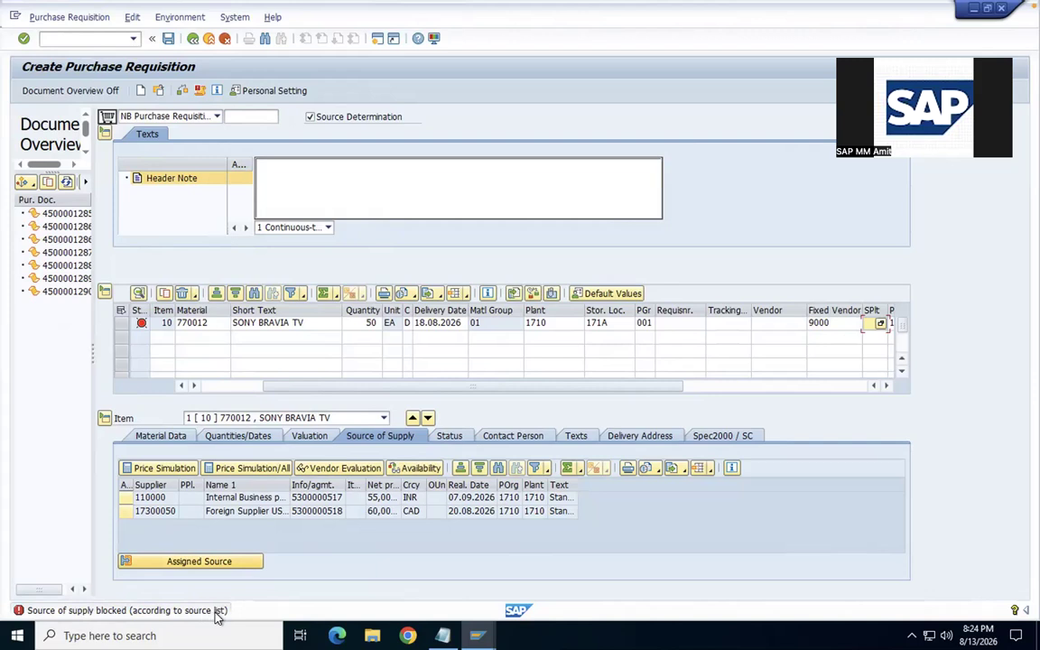
# Clear the fixed vendor entry, assign supplier 110000 as the item's source of supply instead and save the requisition
pyautogui.click(824, 325)
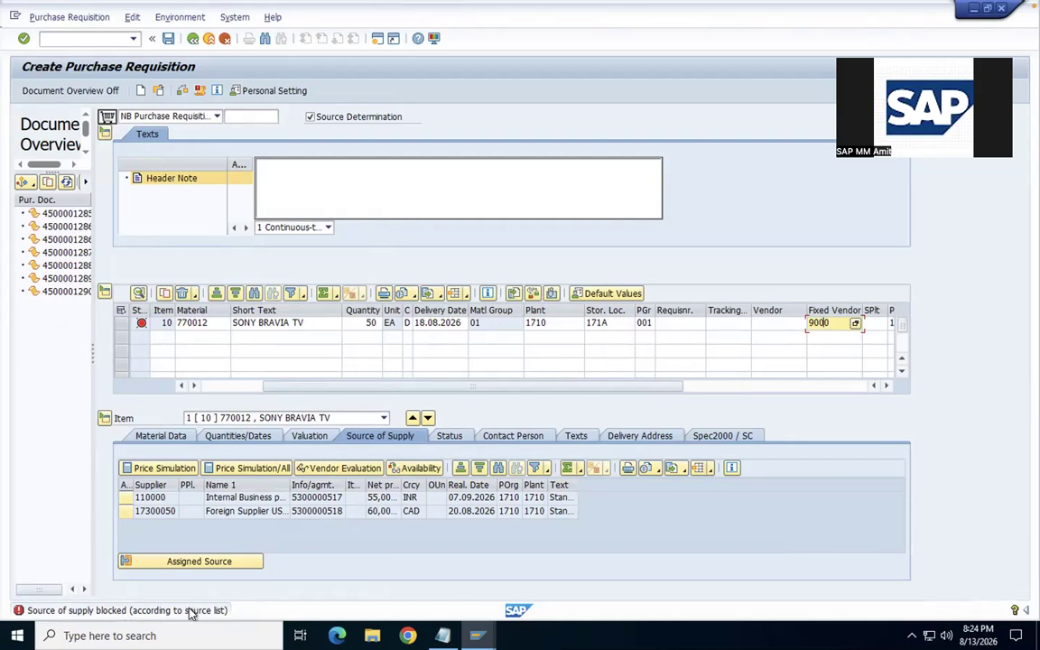
pyautogui.press('BackSpace')
pyautogui.press('BackSpace')
pyautogui.press('BackSpace')
pyautogui.press('BackSpace')
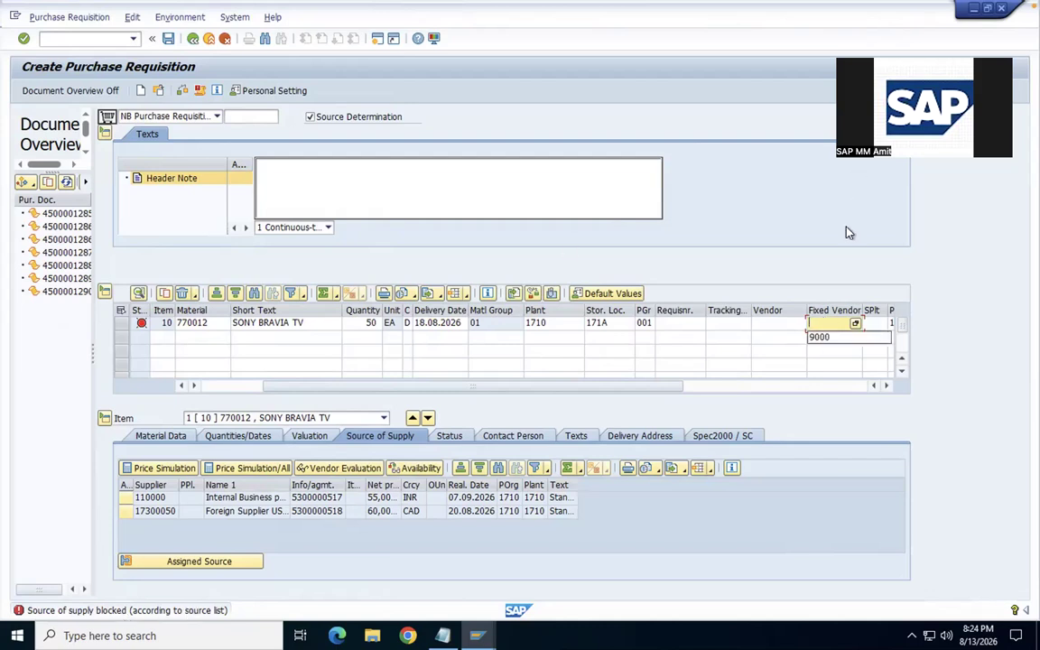
pyautogui.doubleClick(125, 498)
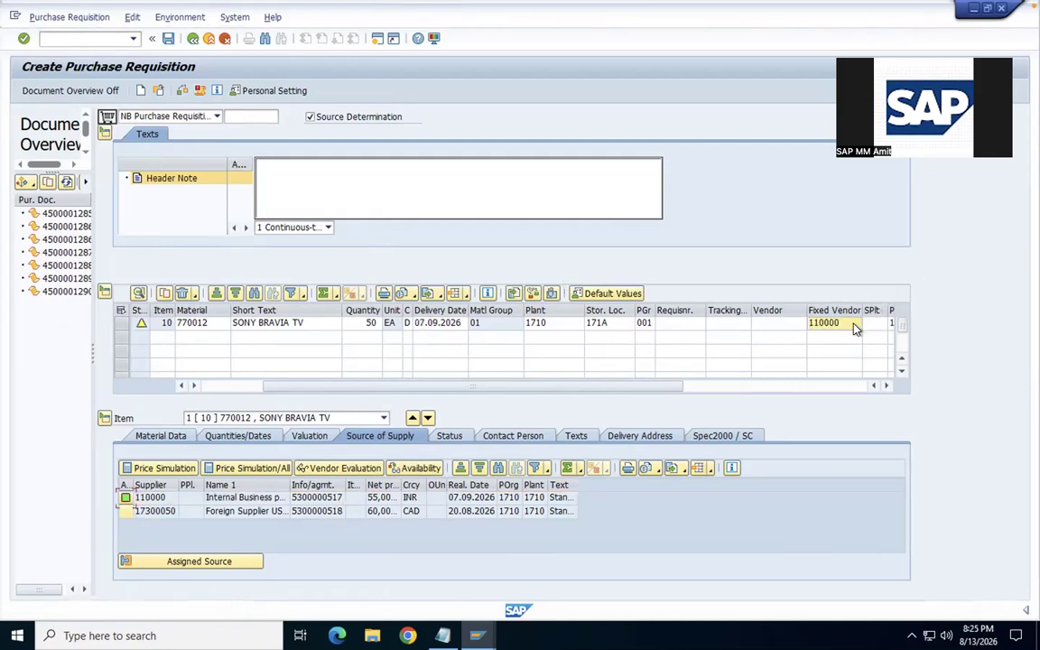
pyautogui.click(168, 39)
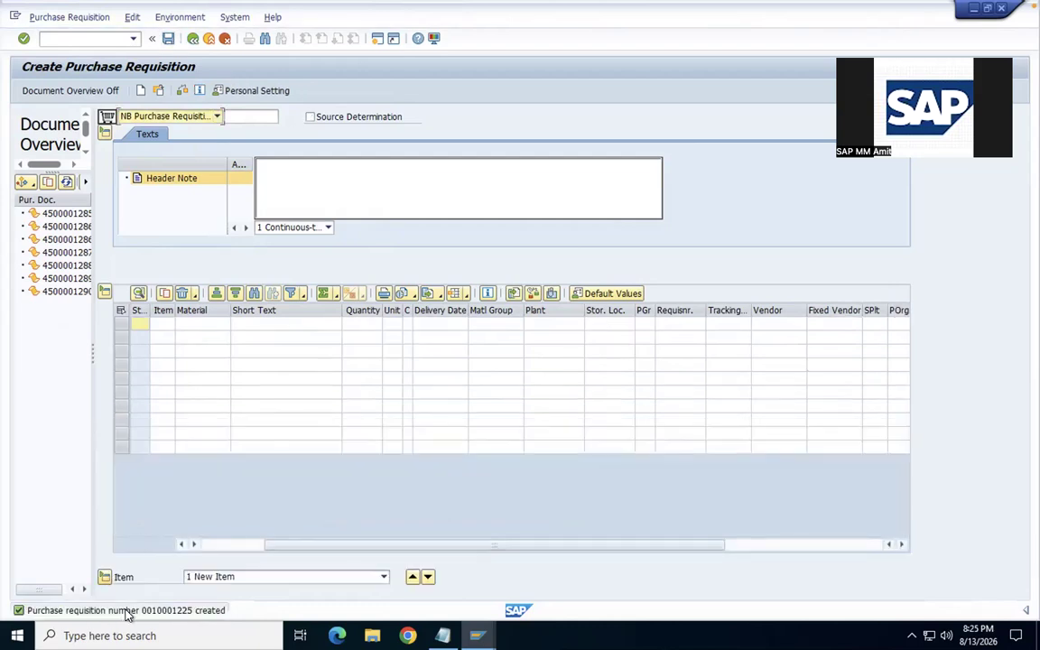
# Display the saved purchase requisition in ME53N, check the item's fixed vendor and leave the transaction
pyautogui.press('F3')
pyautogui.write('me53n')
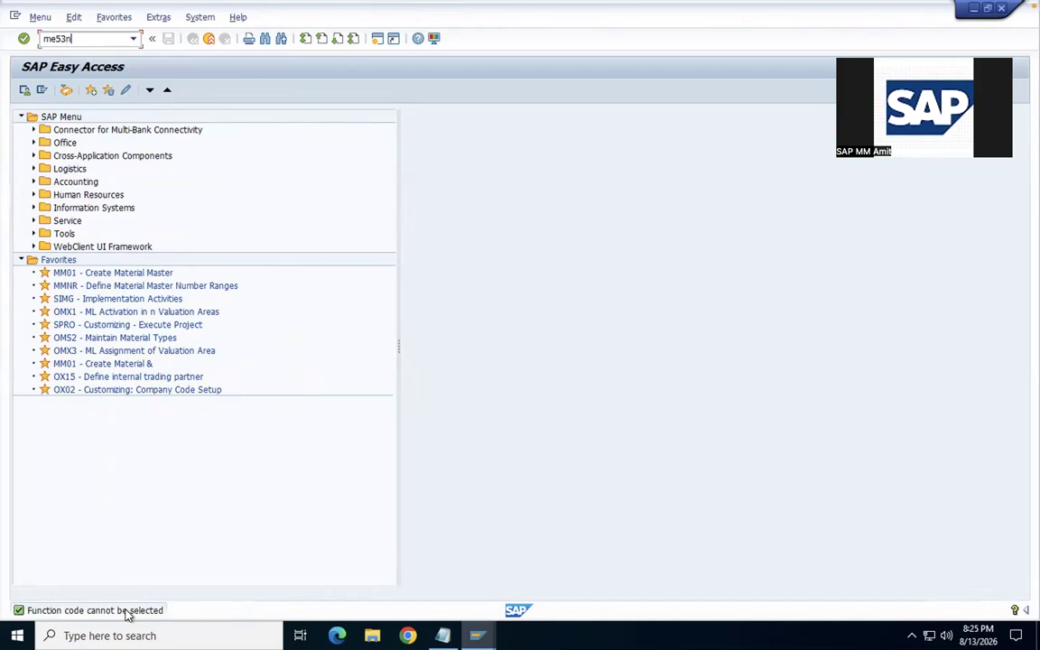
pyautogui.press('Return')
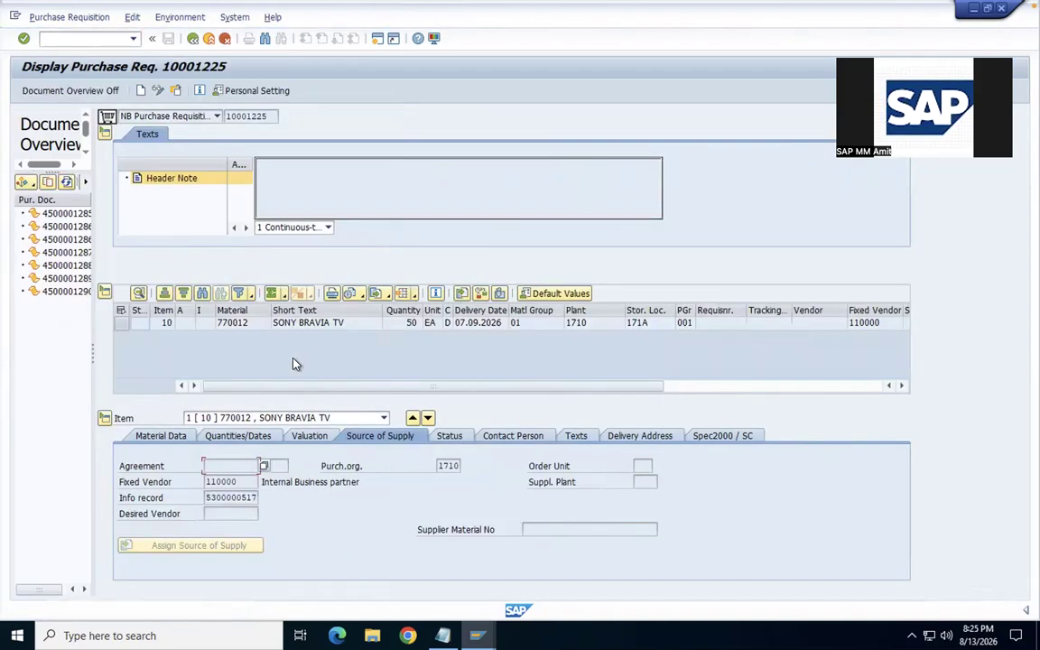
pyautogui.click(868, 323)
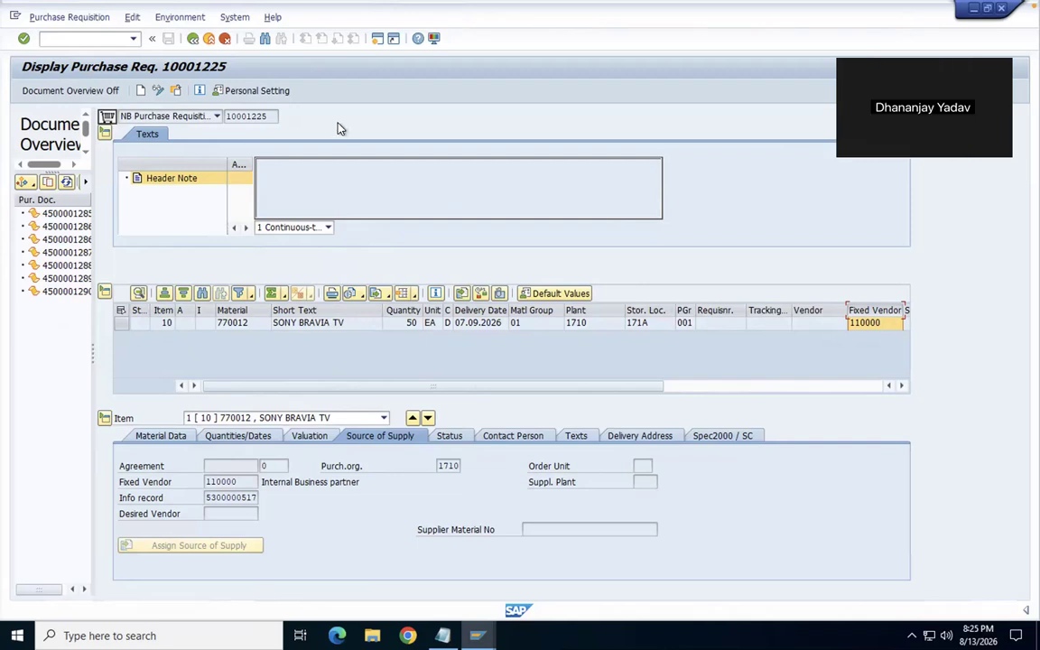
pyautogui.click(195, 41)
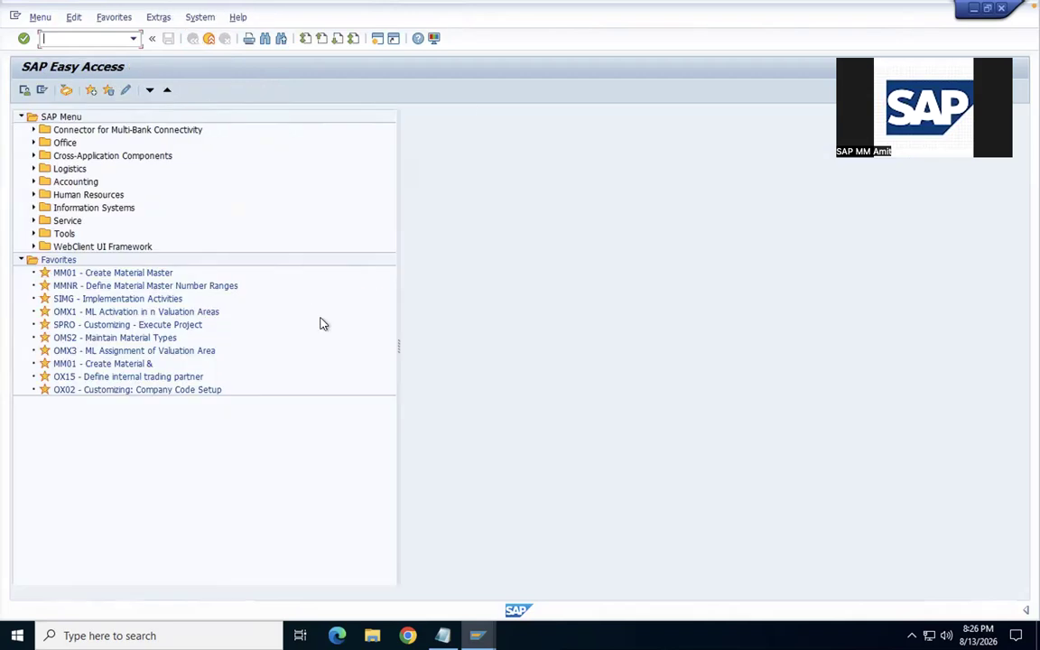
pyautogui.hotkey('ctrl', 'Left')
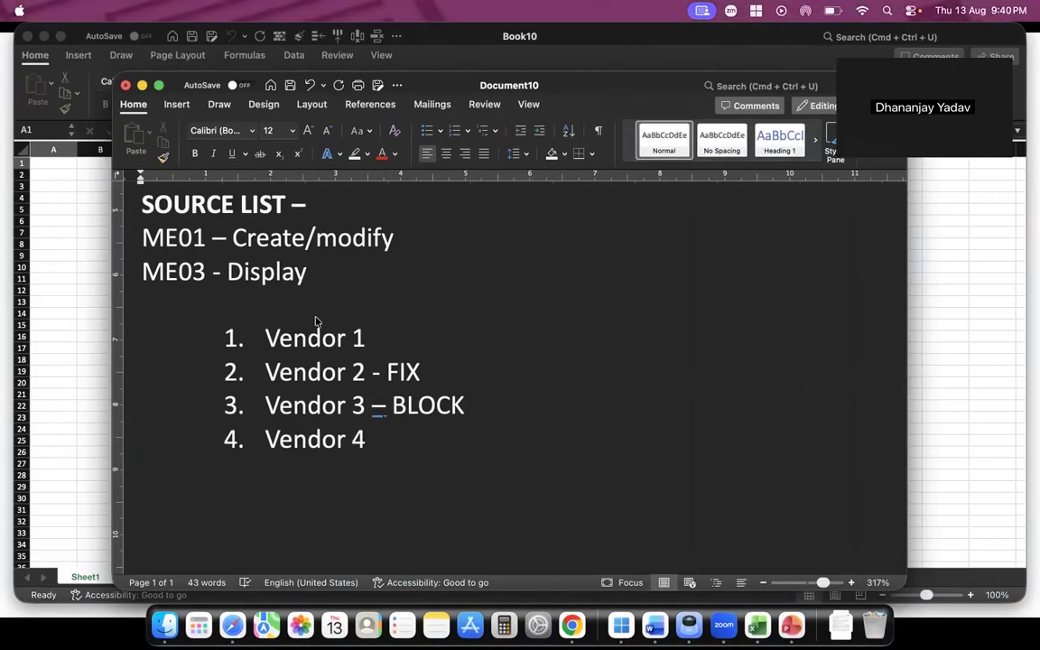
pyautogui.click(79, 342)
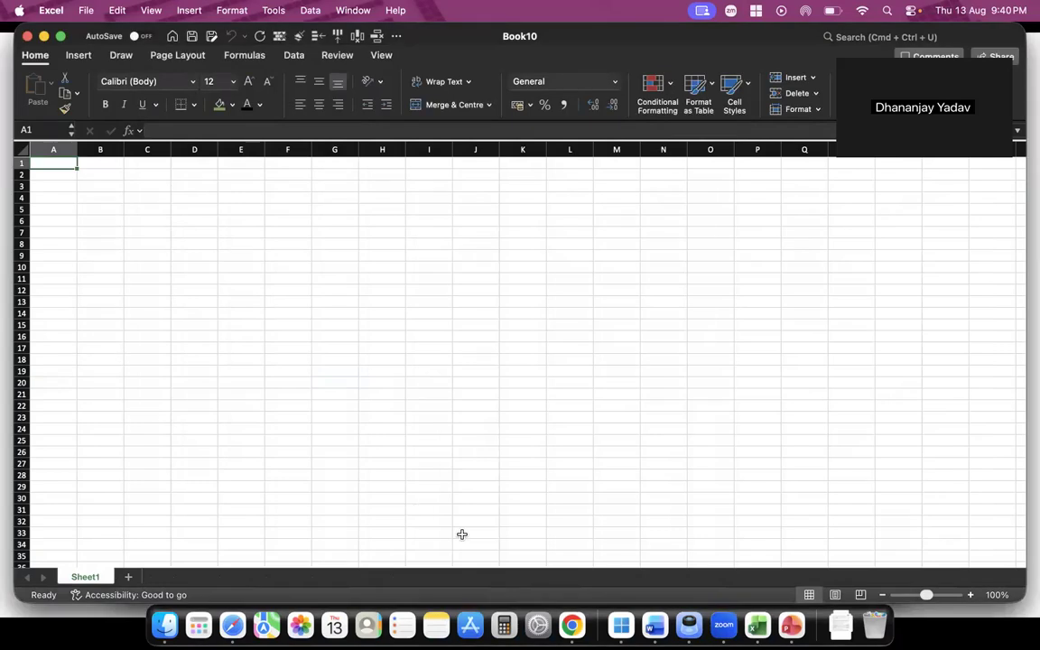
pyautogui.hotkey('ctrl', 'Right')
# Open the source list of material 770012 in plant 1710 for maintenance with ME01
pyautogui.write('ME01')
pyautogui.press('Return')
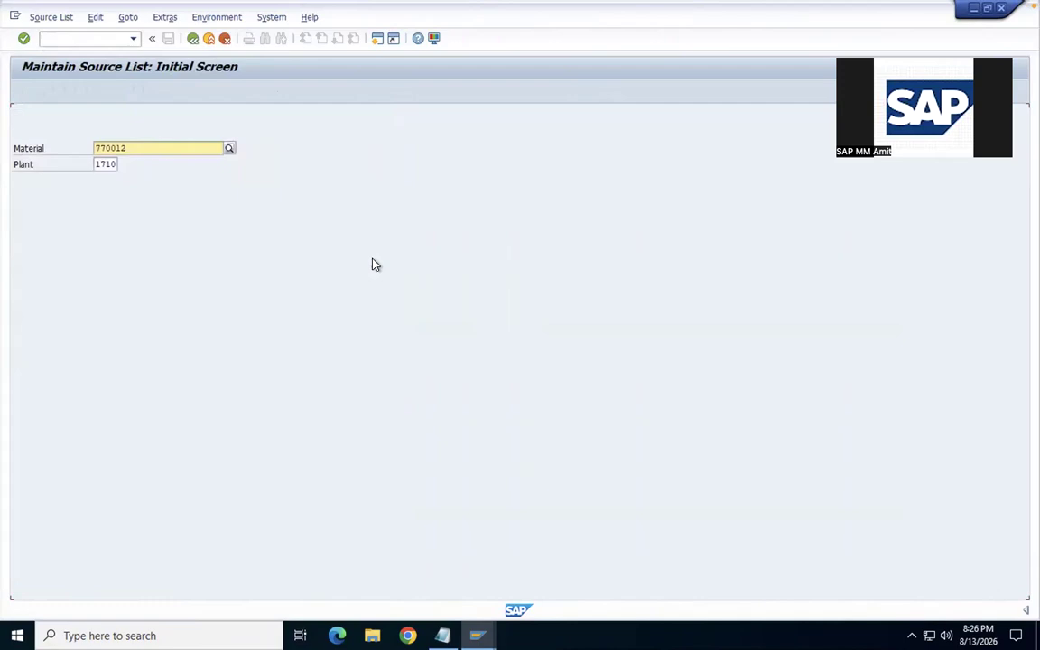
pyautogui.press('Return')
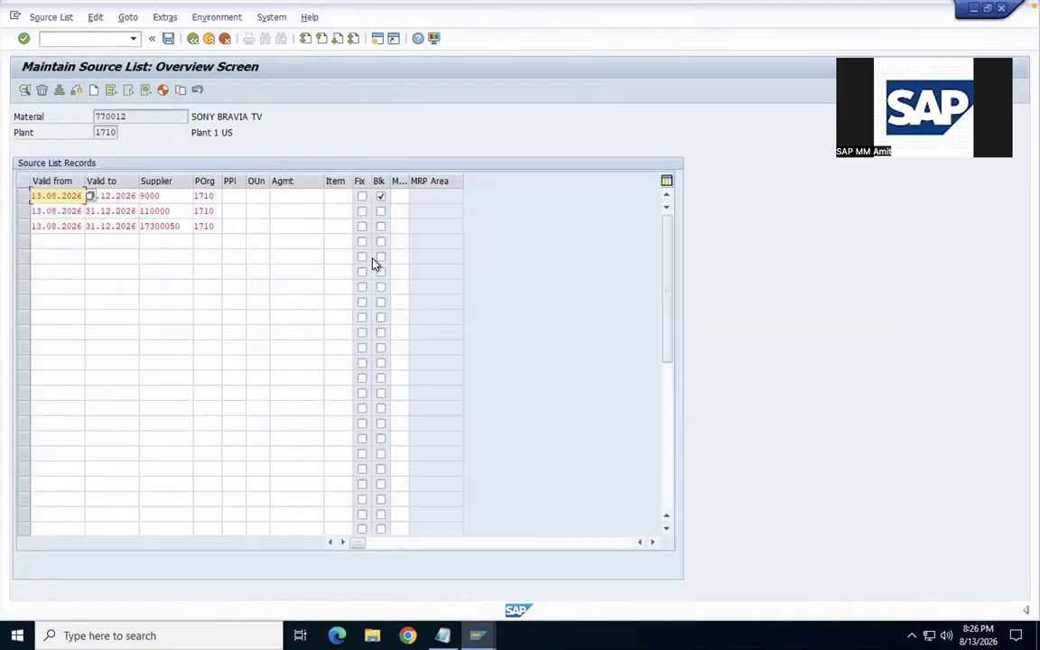
# Set the blocked indicator for suppliers 9000, 110000 and 17300050 and save the source list
pyautogui.click(380, 198)
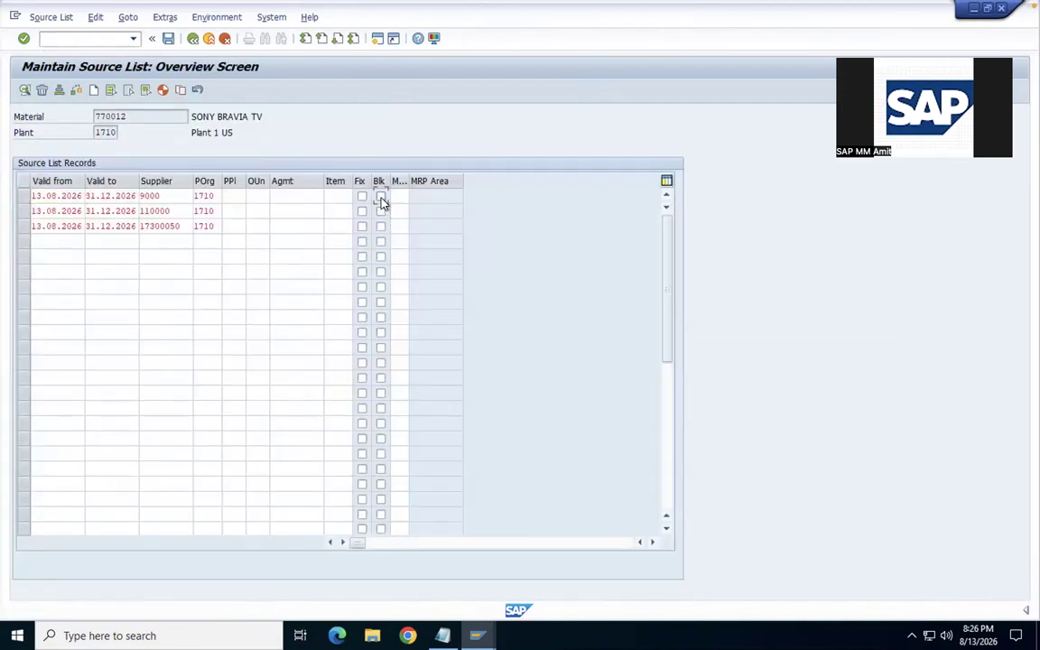
pyautogui.click(380, 226)
pyautogui.click(380, 211)
pyautogui.click(380, 196)
pyautogui.click(168, 39)
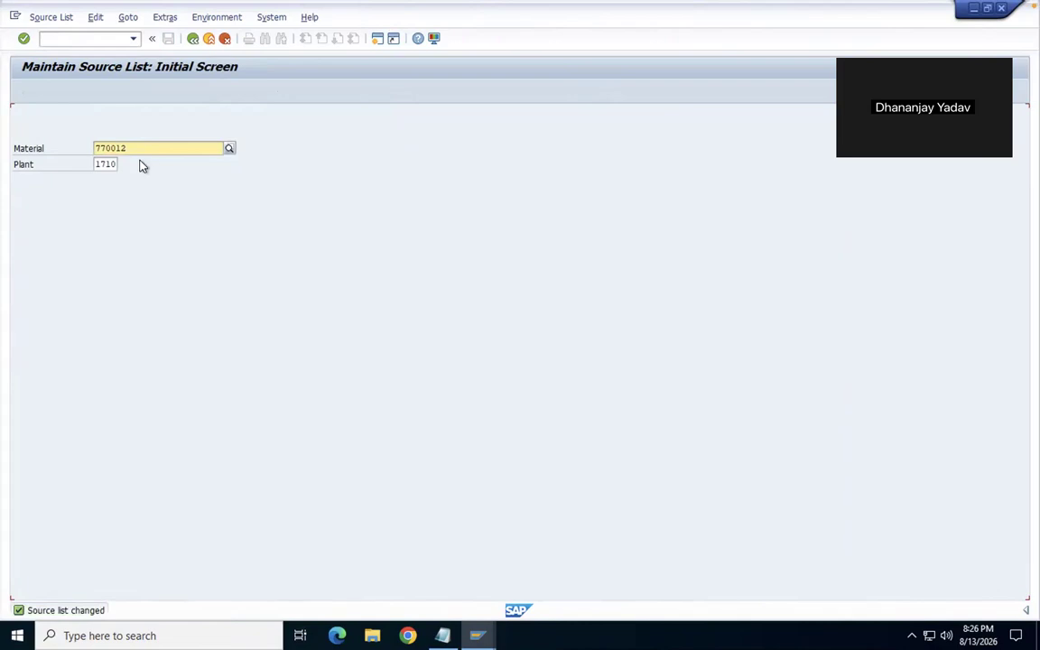
# Reopen the source list of material 770012 and remove the blocked indicator from all three suppliers
pyautogui.press('Return')
pyautogui.press('Return')
pyautogui.click(381, 196)
pyautogui.click(381, 213)
pyautogui.click(381, 226)
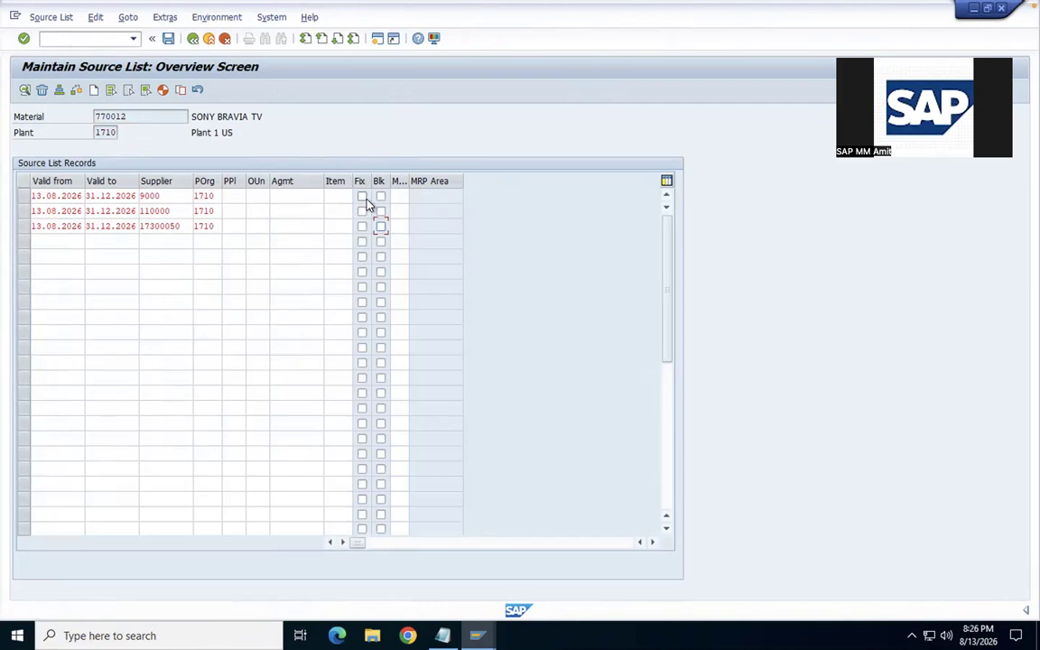
# Mark suppliers 9000, 110000 and 17300050 all as fixed and try to save the source list
pyautogui.click(363, 197)
pyautogui.click(362, 211)
pyautogui.click(362, 227)
pyautogui.click(169, 39)
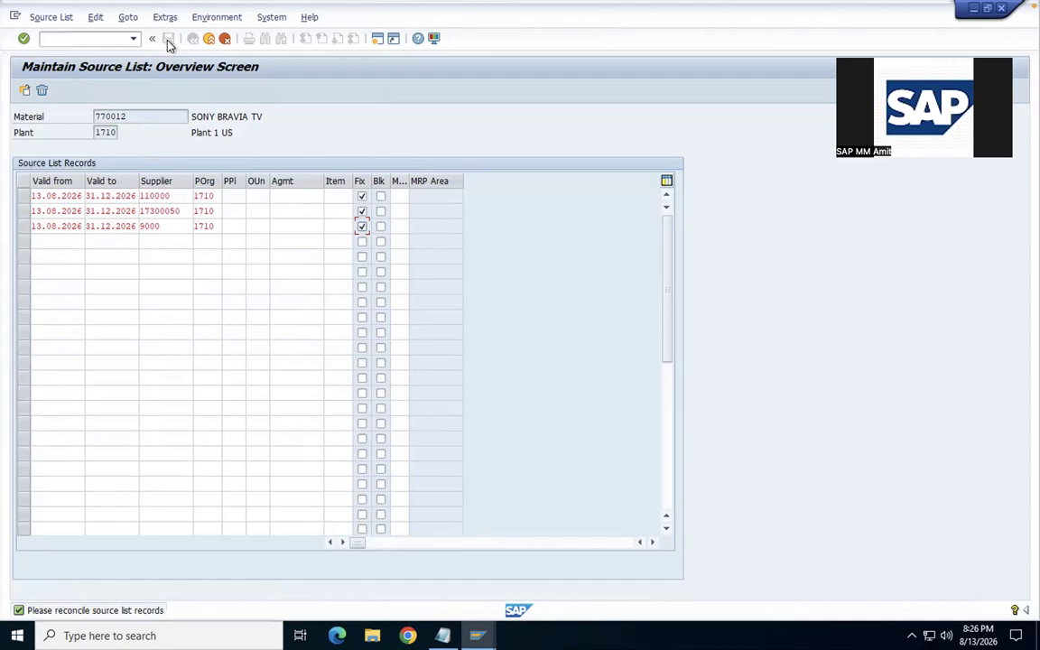
pyautogui.click(209, 39)
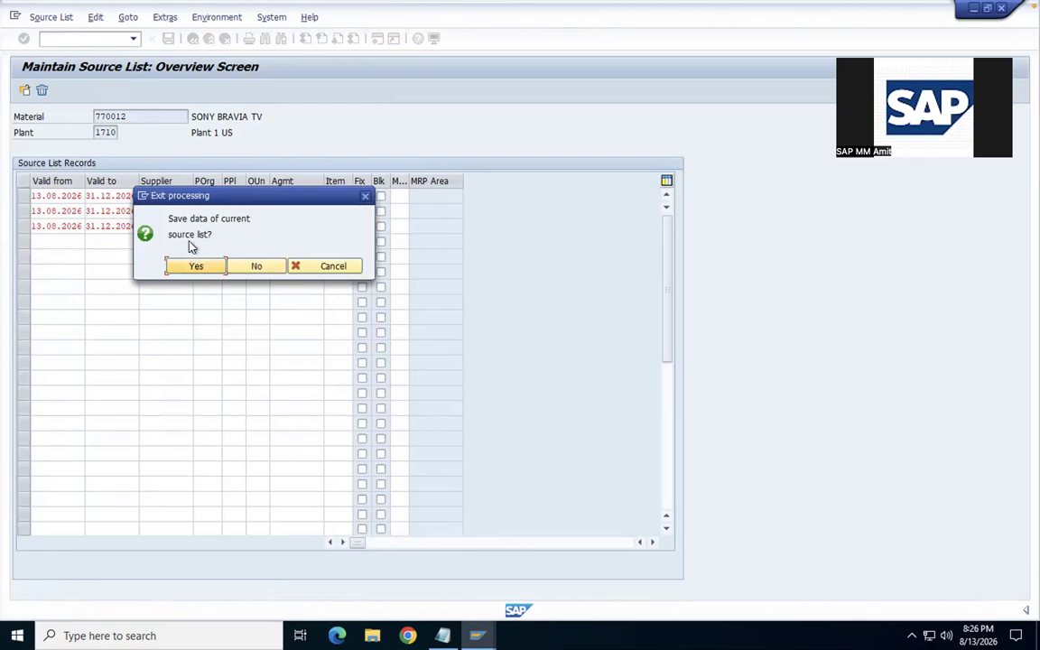
pyautogui.click(192, 263)
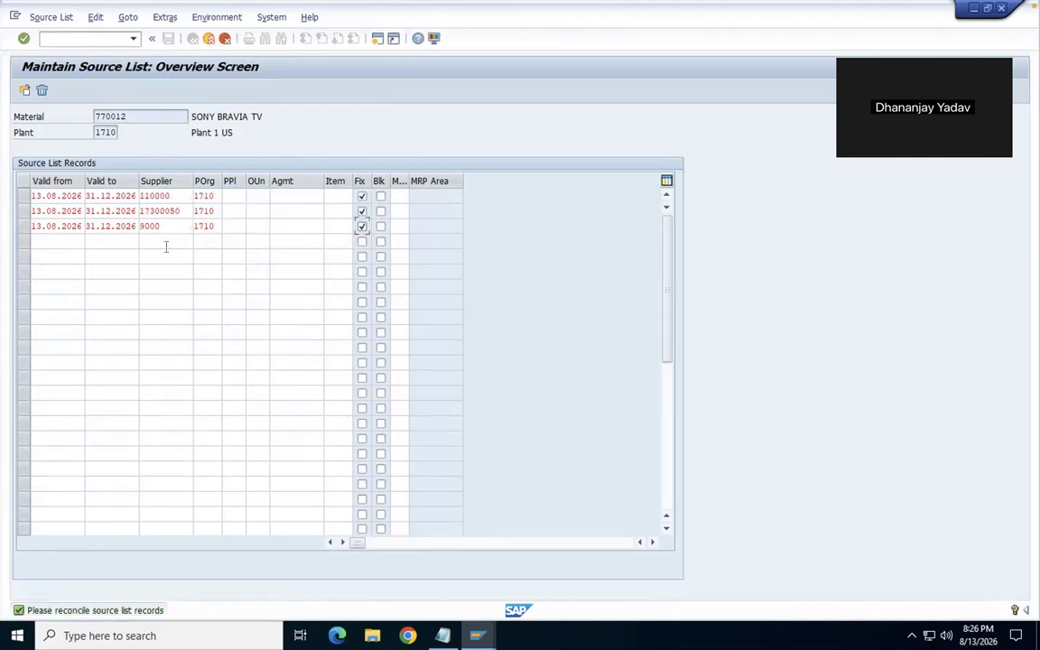
# Remove the fixed indicator from suppliers 9000 and 17300050, keeping only 110000 fixed, and save the source list
pyautogui.click(362, 225)
pyautogui.click(361, 211)
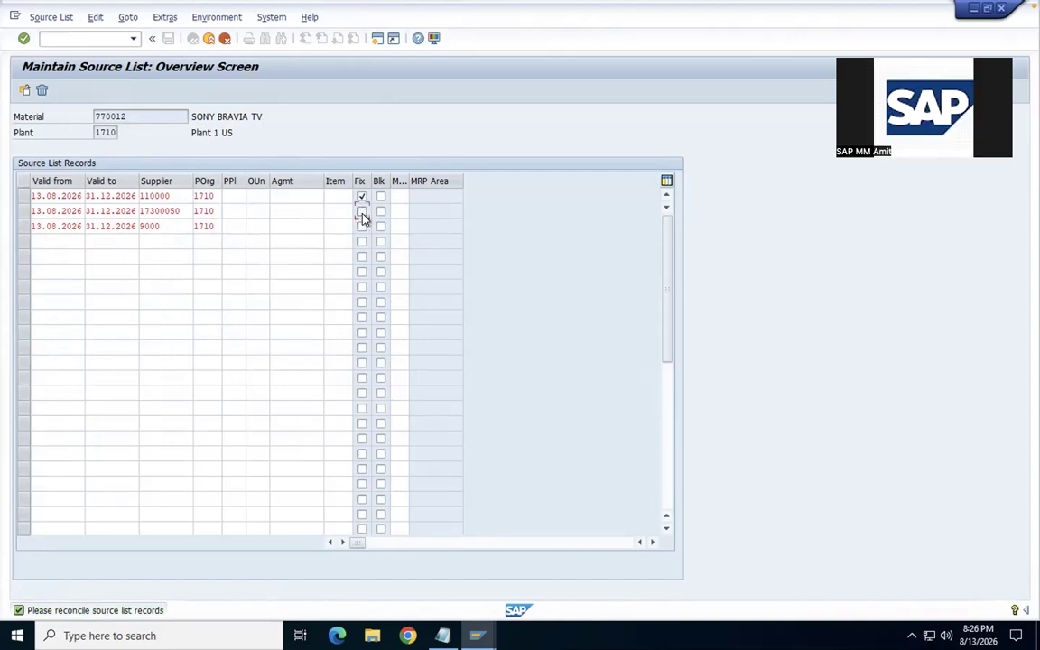
pyautogui.hotkey('ctrl', 's')
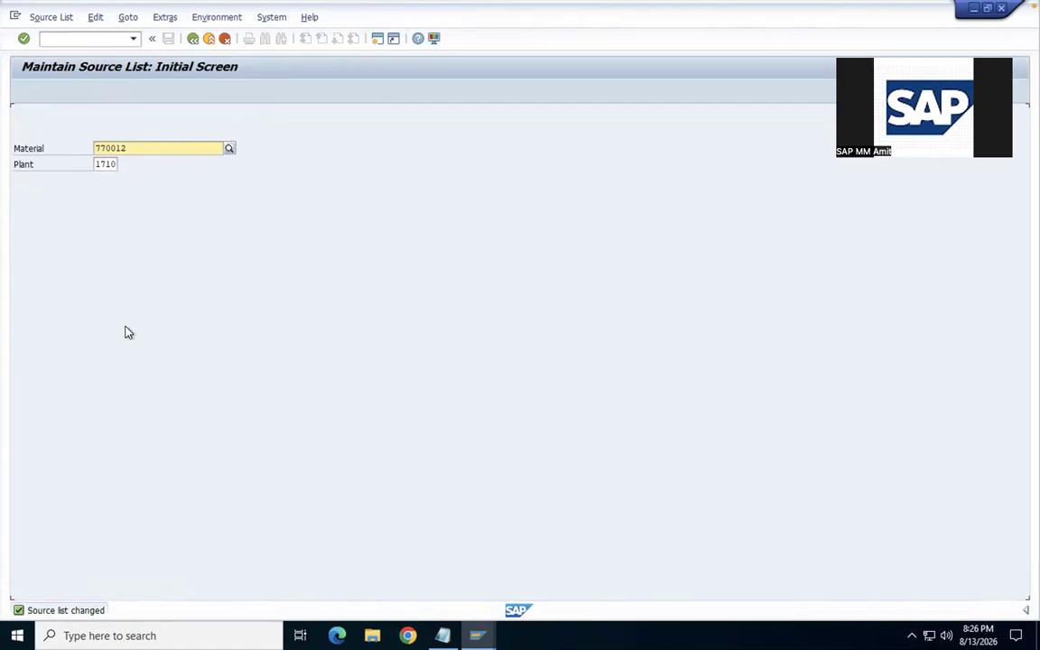
# Display the source list of material 770012 in plant 1710 with ME03 to check the fixed supplier
pyautogui.press('F3')
pyautogui.write('ME03')
pyautogui.press('Return')
pyautogui.press('Return')
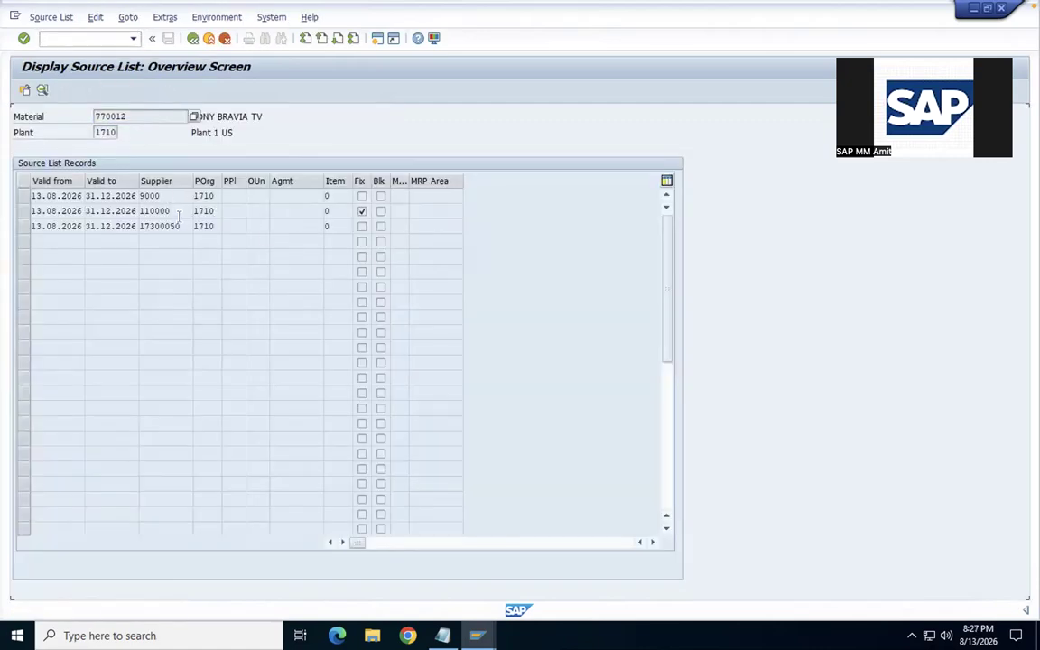